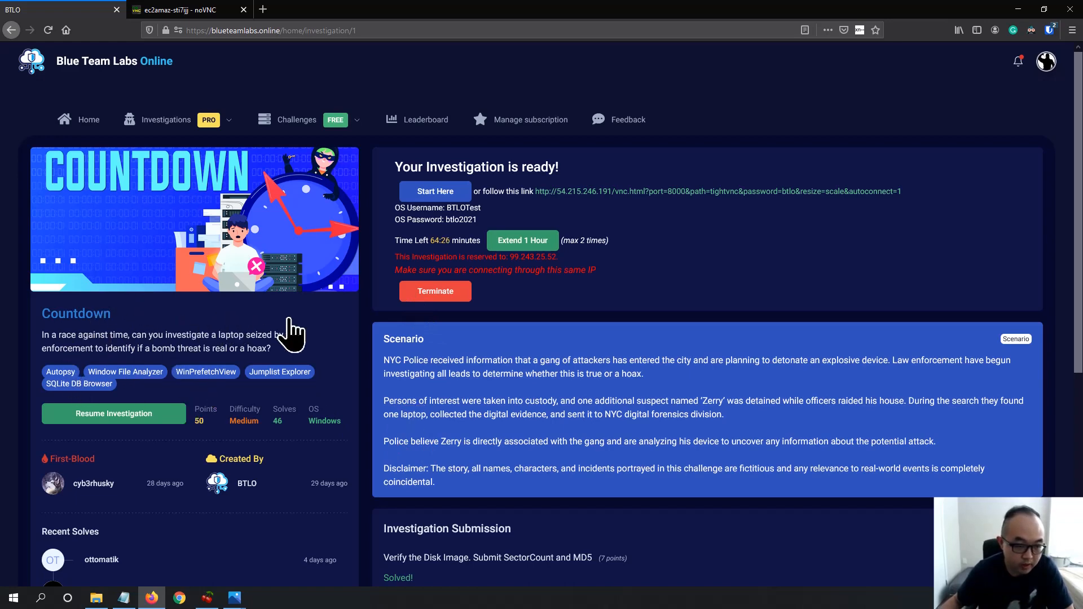
- Read the Countdown investigation's description and its list of suggested tools
{"action": "scroll", "coordinate": [358, 375], "scroll_direction": "down", "scroll_amount": 1}
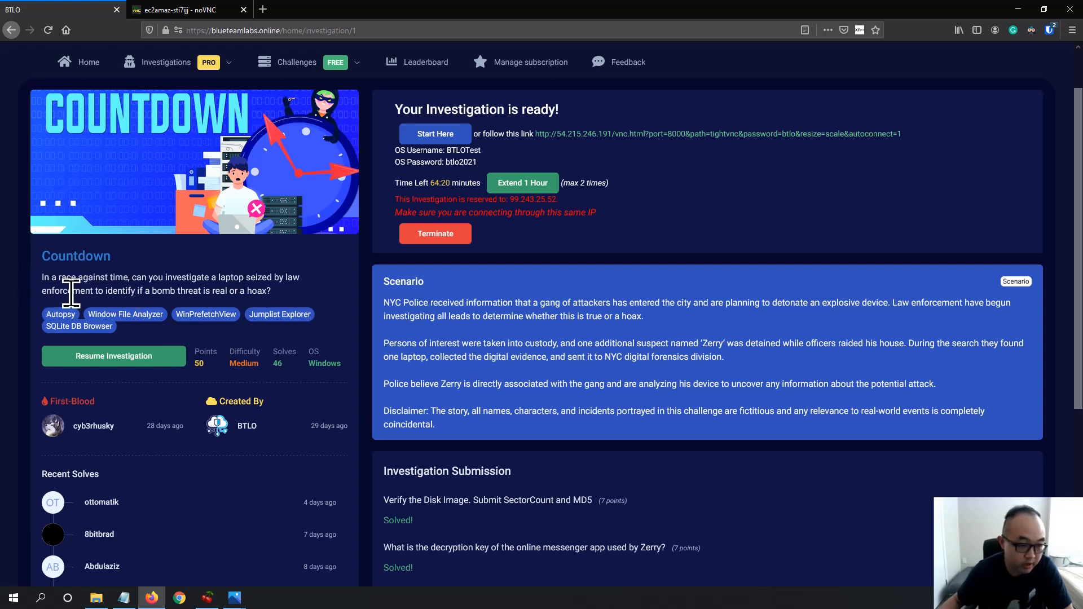
{"action": "left_click_drag", "start_coordinate": [43, 278], "coordinate": [254, 292]}
{"action": "left_click", "coordinate": [348, 342]}
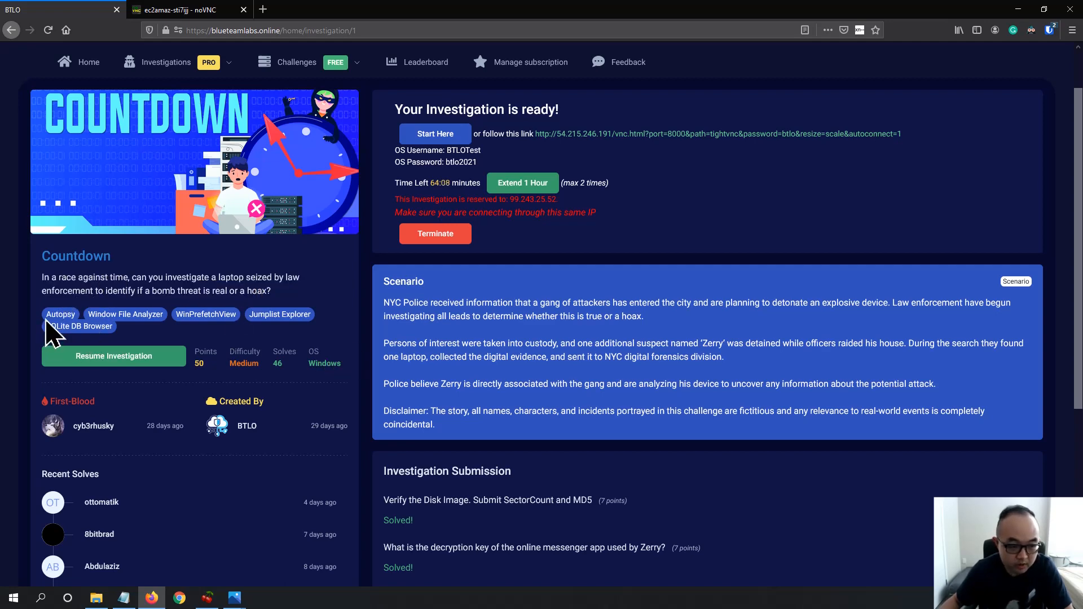
{"action": "left_click_drag", "start_coordinate": [48, 315], "coordinate": [76, 315]}
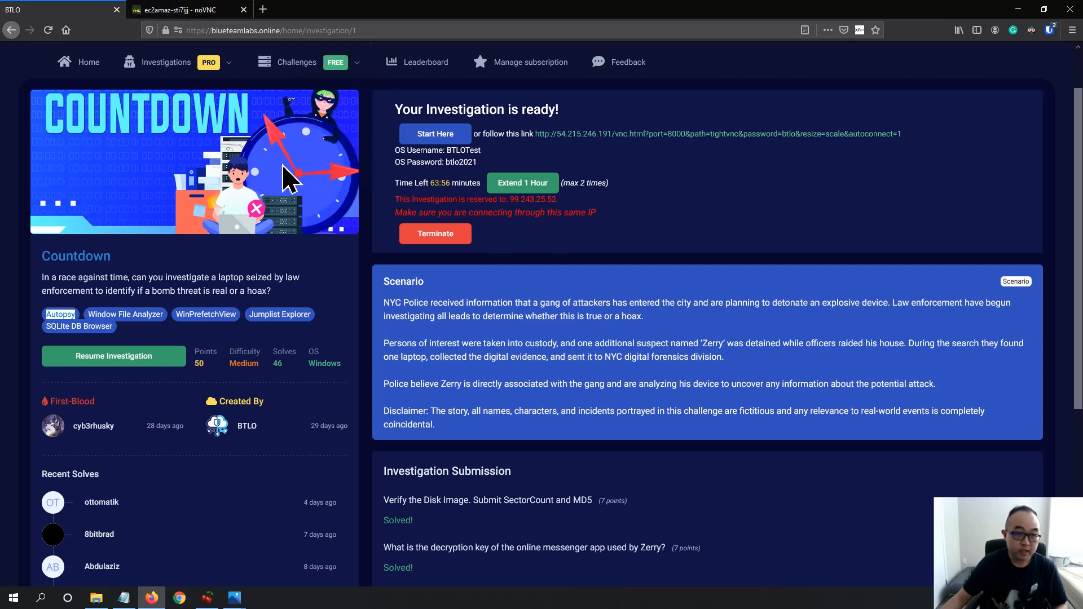
- Switch to the noVNC remote desktop and open the "READ ME - Hints" text file from the Investigation Files folder
{"action": "left_click", "coordinate": [217, 10]}
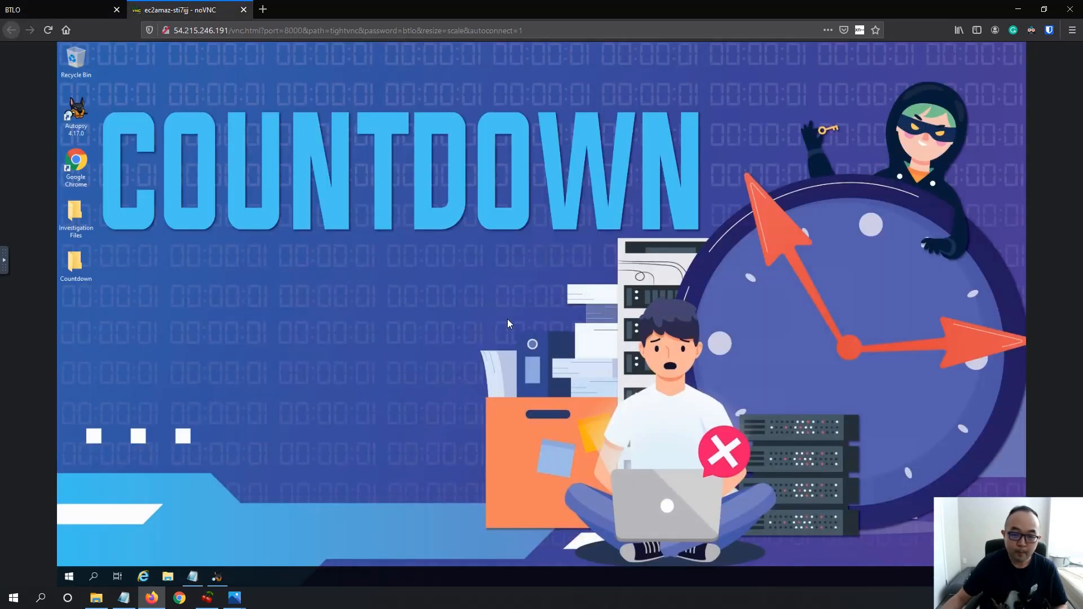
{"action": "double_click", "coordinate": [77, 218]}
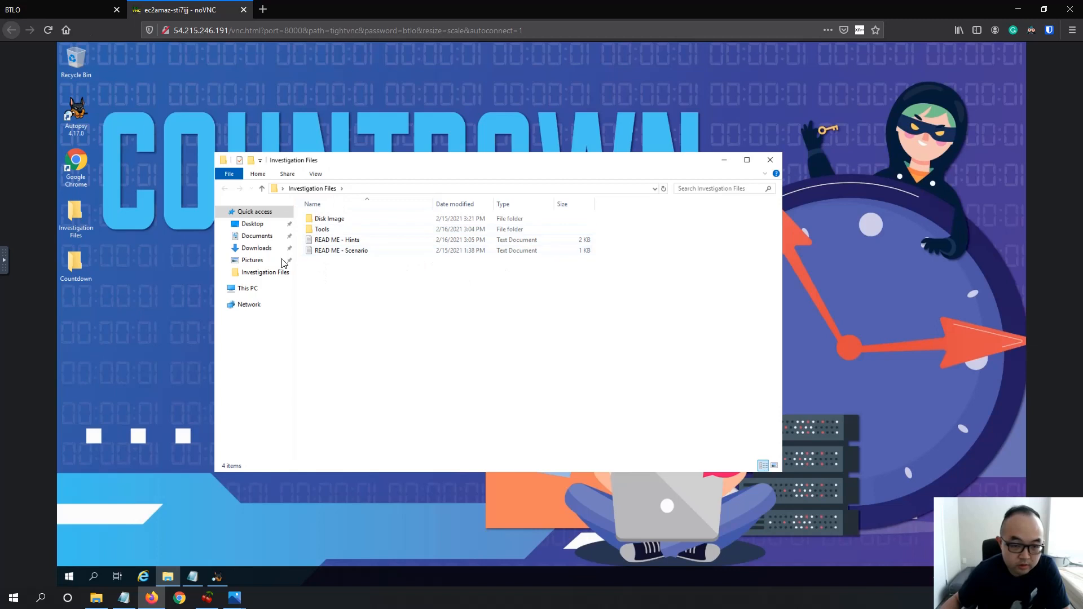
{"action": "left_click", "coordinate": [350, 246]}
{"action": "double_click", "coordinate": [351, 246]}
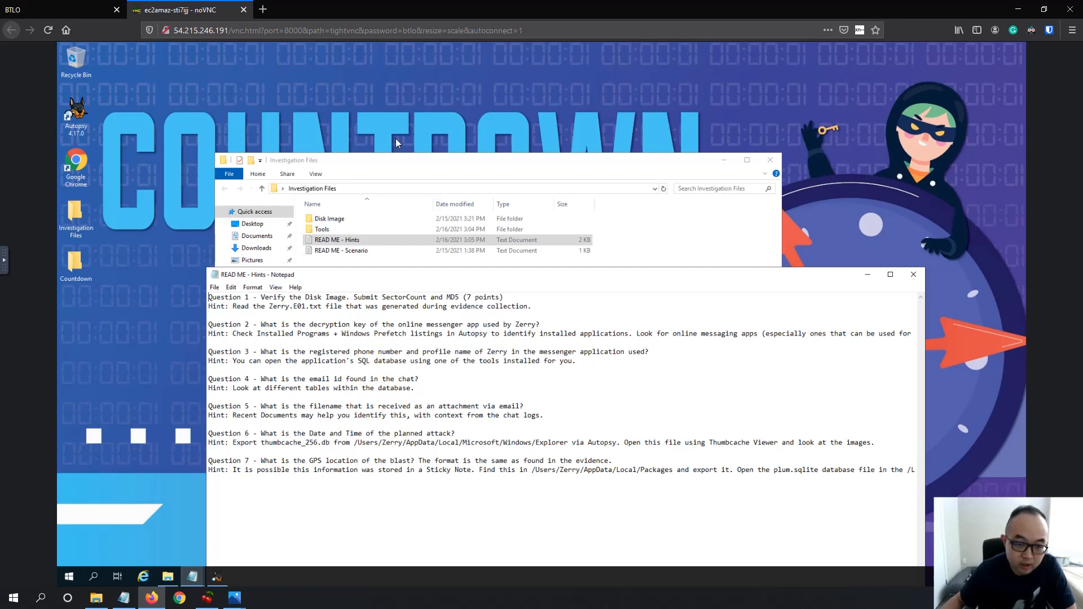
- Open the Zerry.E01 text document from the Disk Image\Zerry folder and move its window clear of the hints file
{"action": "left_click", "coordinate": [440, 165]}
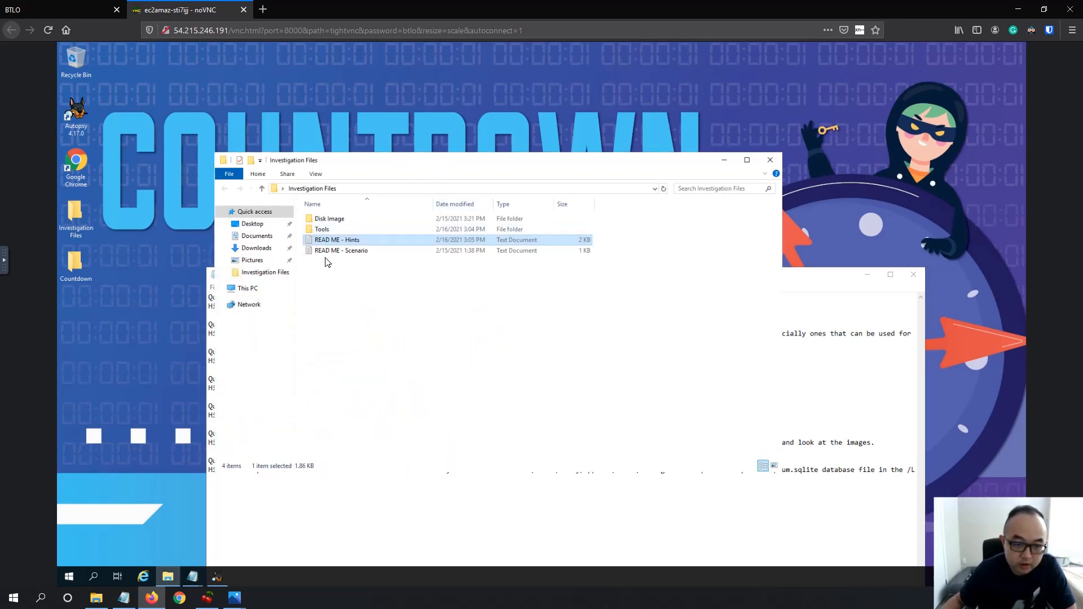
{"action": "double_click", "coordinate": [355, 221]}
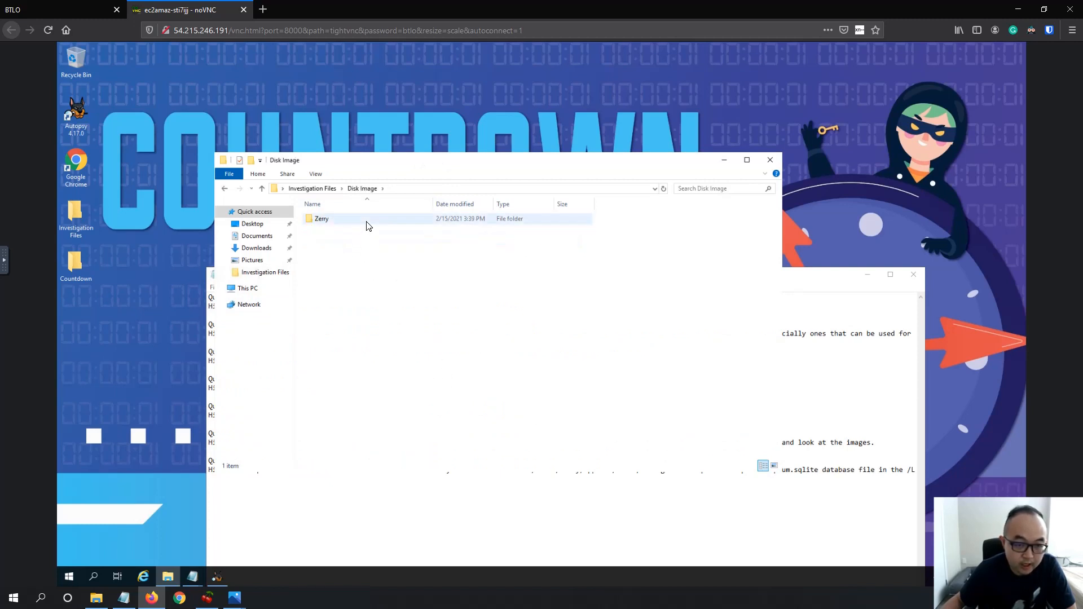
{"action": "double_click", "coordinate": [367, 221]}
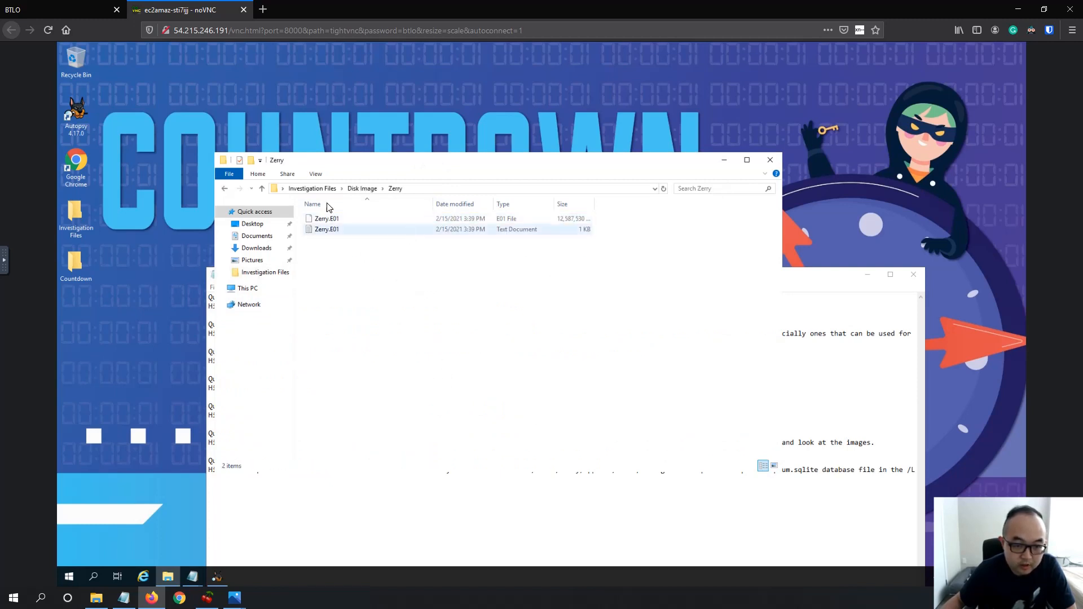
{"action": "left_click", "coordinate": [340, 233]}
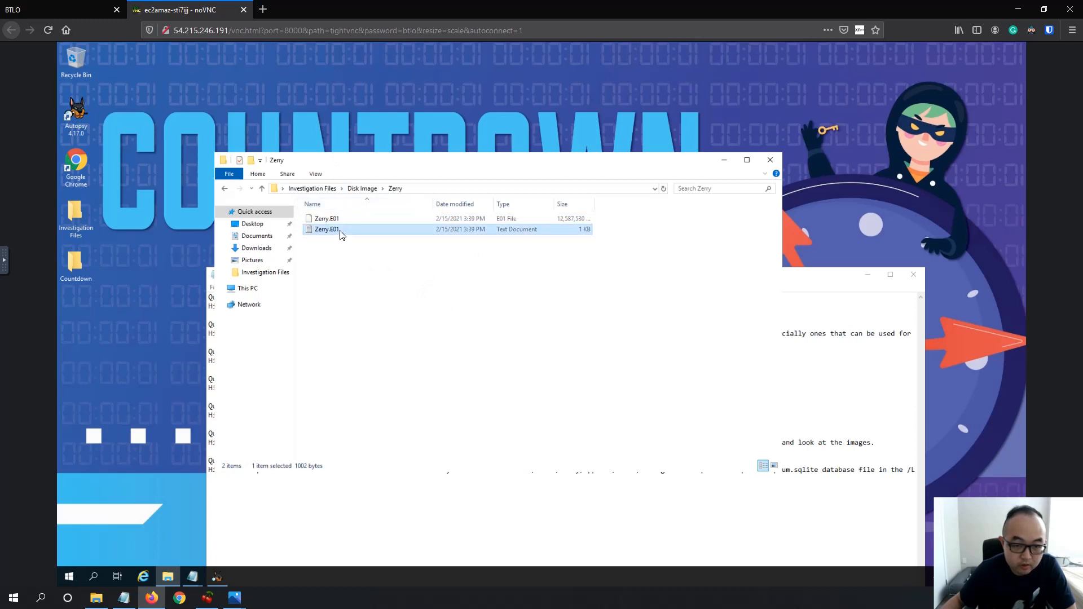
{"action": "left_click_drag", "start_coordinate": [398, 273], "coordinate": [587, 110]}
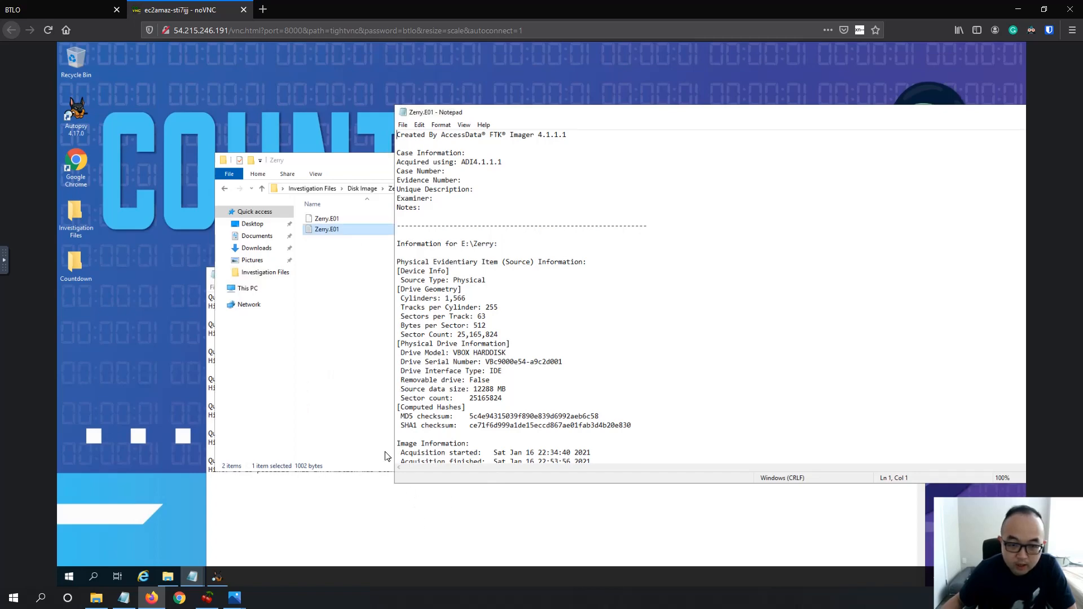
- Copy the sector count 25165824 from the Zerry.E01 report below Question 1 in the hints file, followed by a comma
{"action": "left_click", "coordinate": [423, 515]}
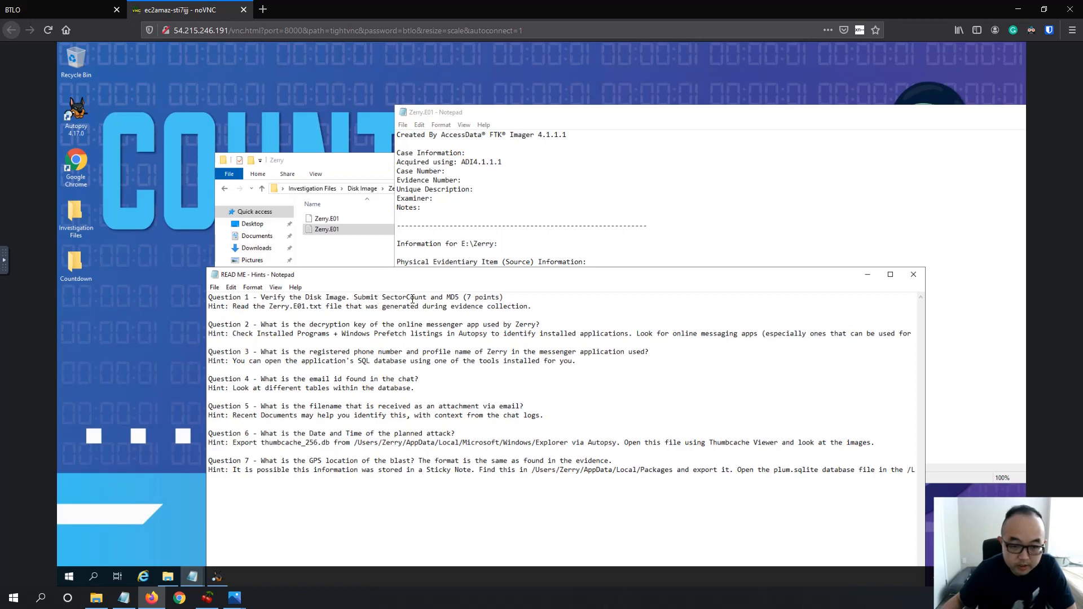
{"action": "left_click", "coordinate": [505, 266]}
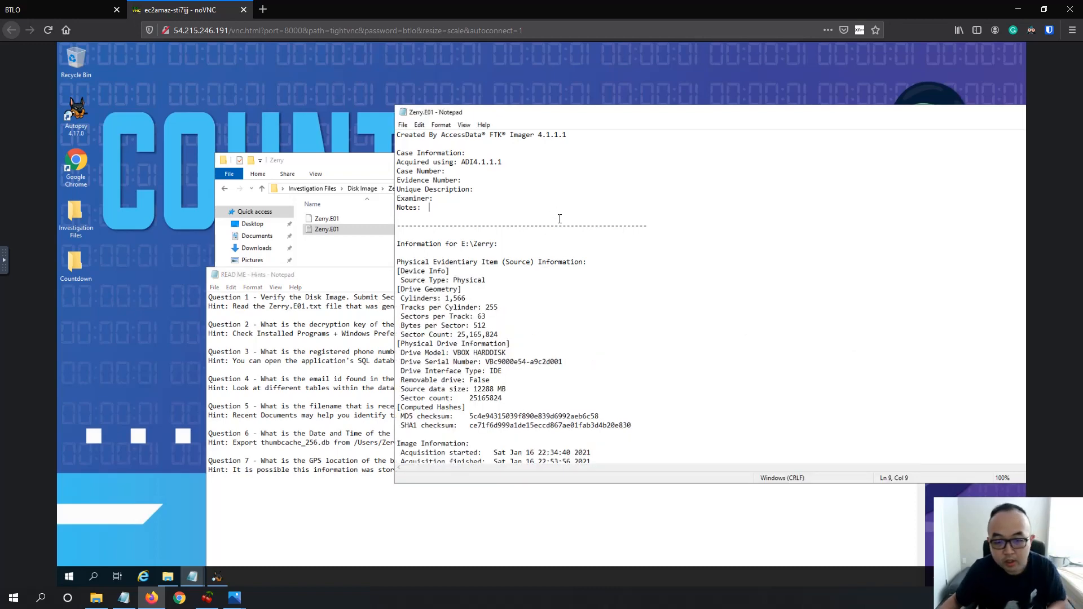
{"action": "scroll", "coordinate": [574, 220], "scroll_direction": "down", "scroll_amount": 1}
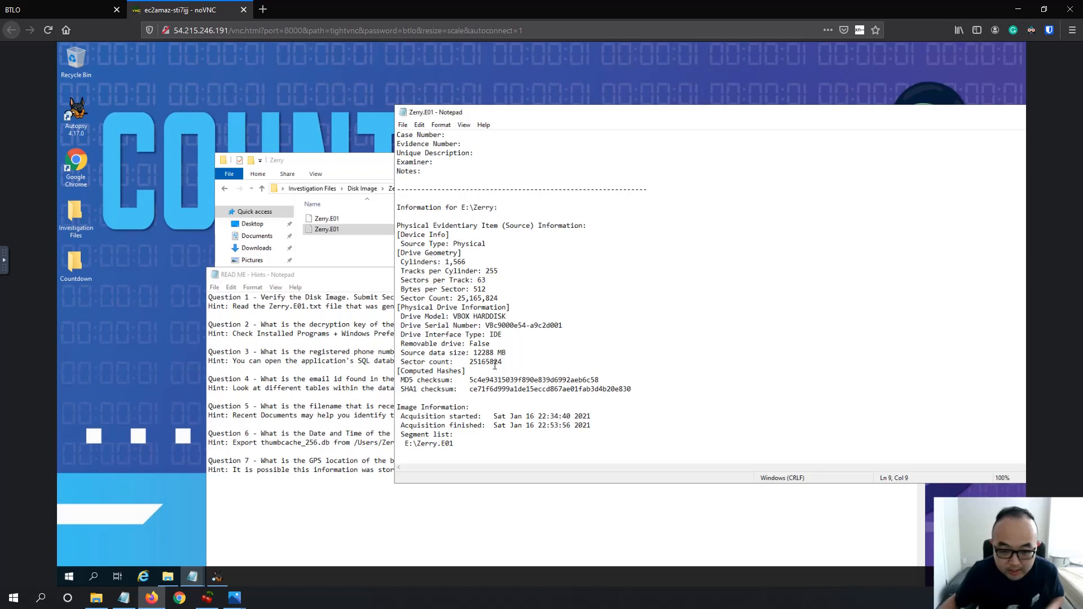
{"action": "left_click_drag", "start_coordinate": [502, 361], "coordinate": [474, 362]}
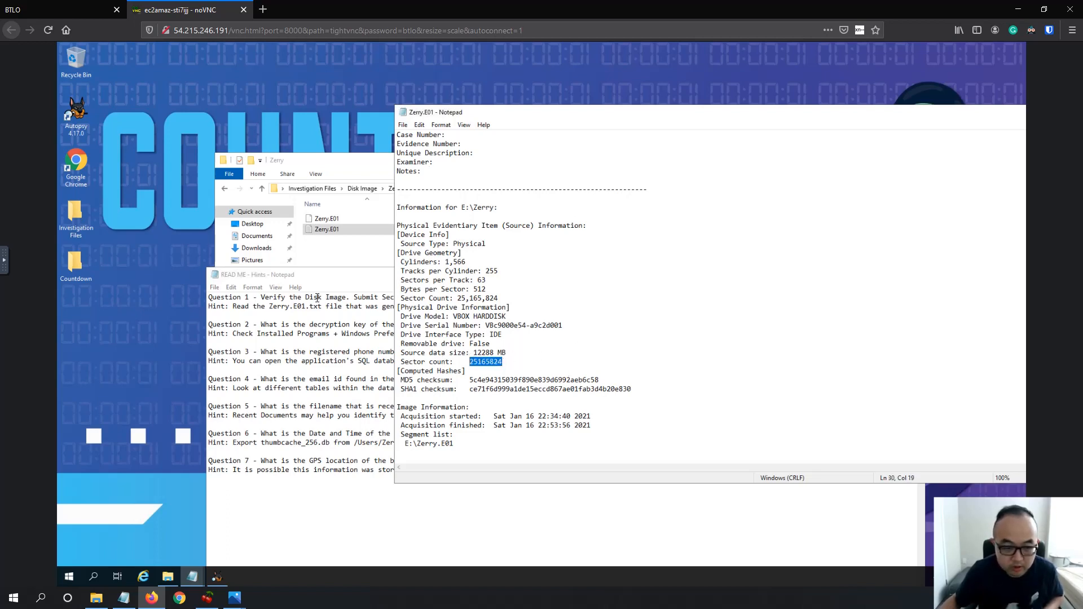
{"action": "left_click", "coordinate": [303, 315]}
{"action": "type", "text": "25165824"}
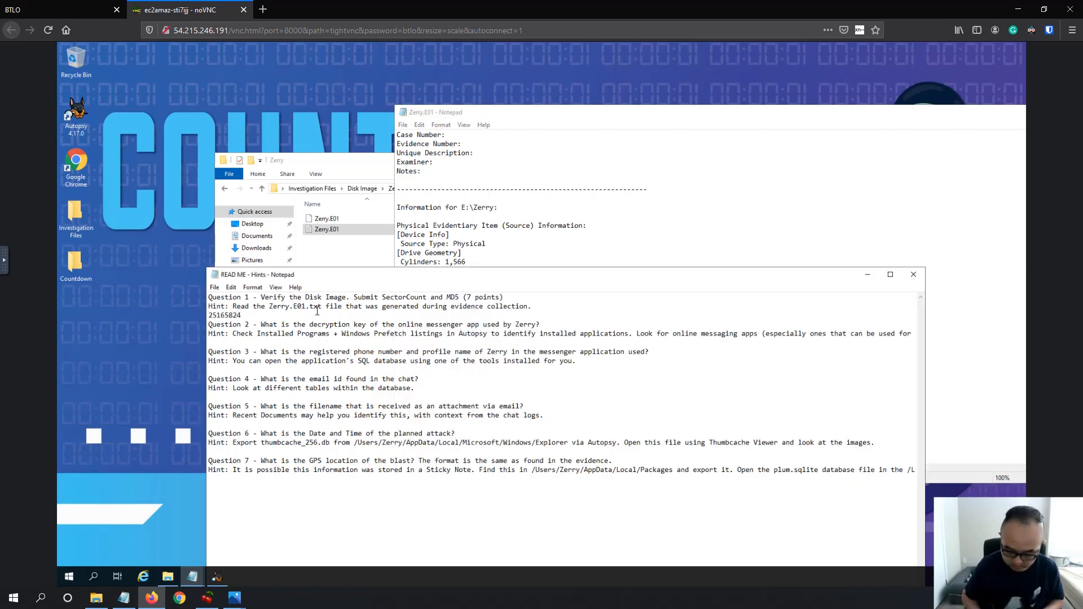
{"action": "type", "text": ","}
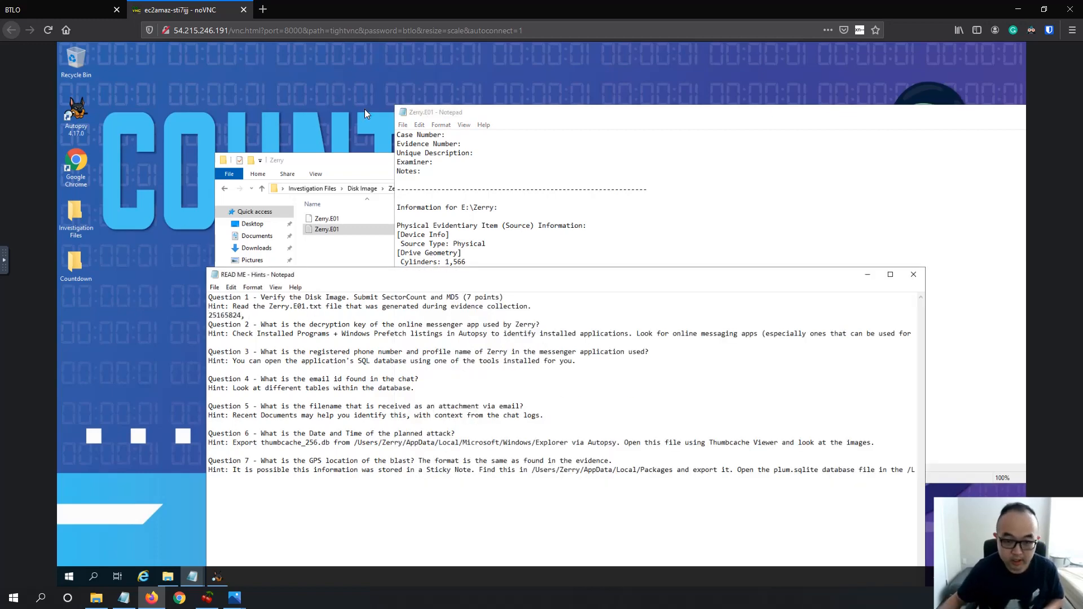
- Copy the MD5 checksum 5c4e94315039f890e839d6992aeb6c58 after the sector count under Question 1 and add a line break
{"action": "left_click", "coordinate": [564, 187]}
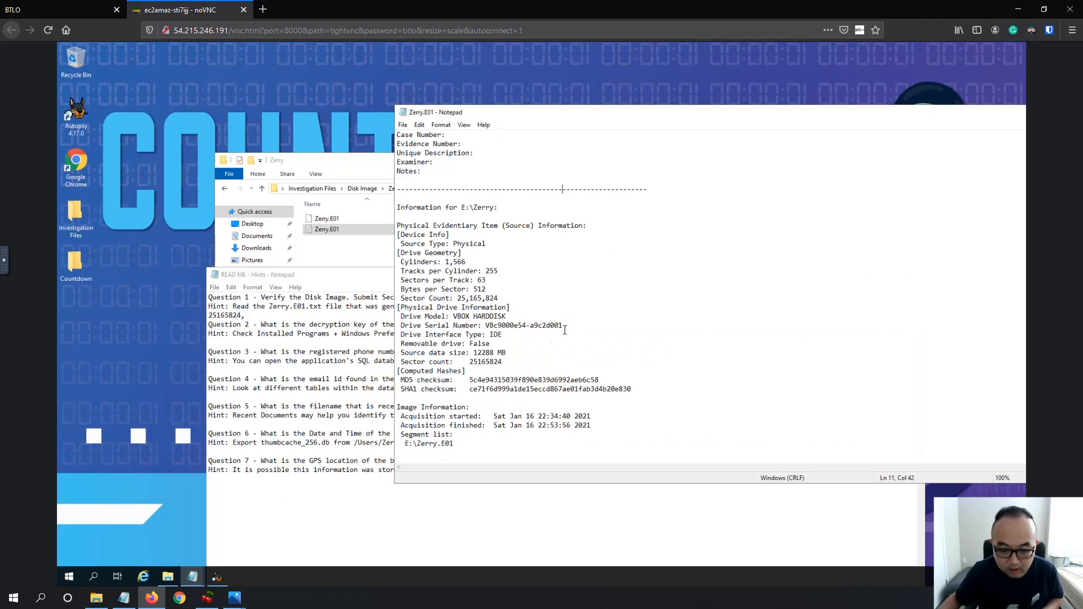
{"action": "left_click", "coordinate": [360, 339]}
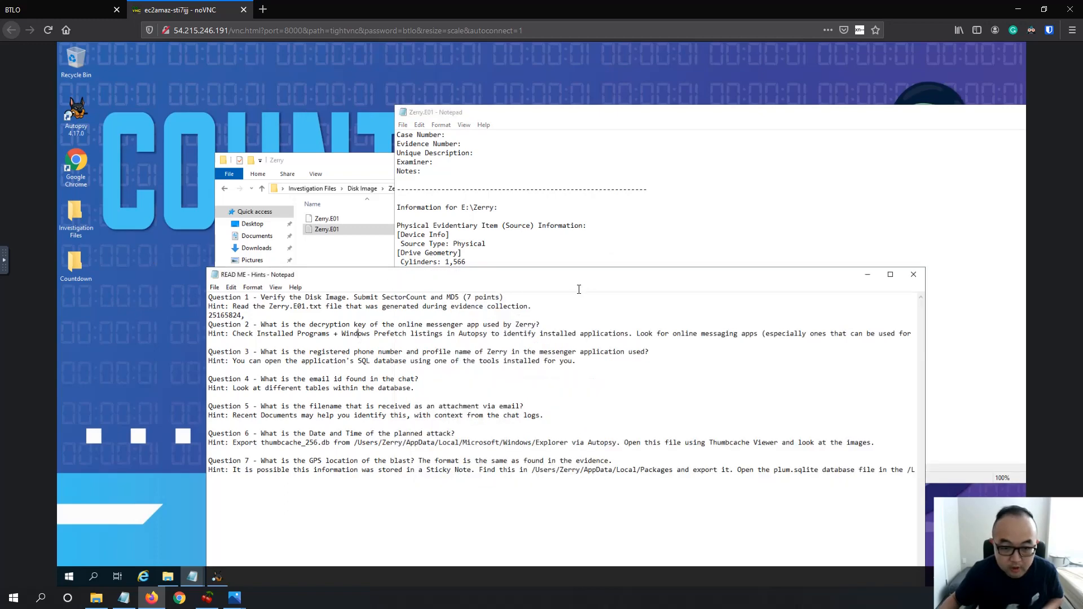
{"action": "left_click", "coordinate": [605, 202]}
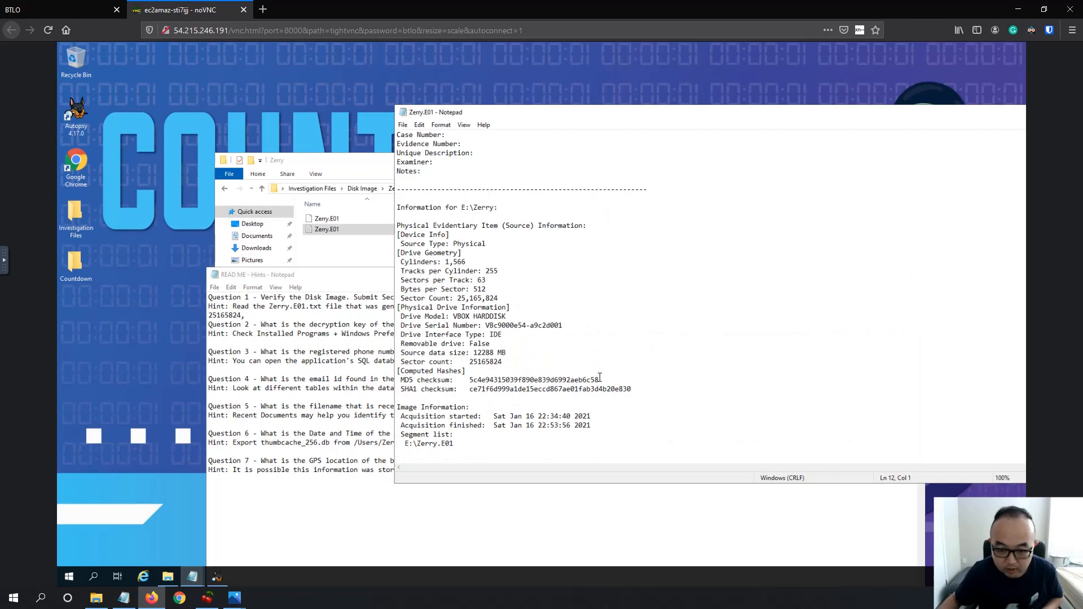
{"action": "left_click_drag", "start_coordinate": [600, 379], "coordinate": [470, 378]}
{"action": "key", "text": "ctrl+c"}
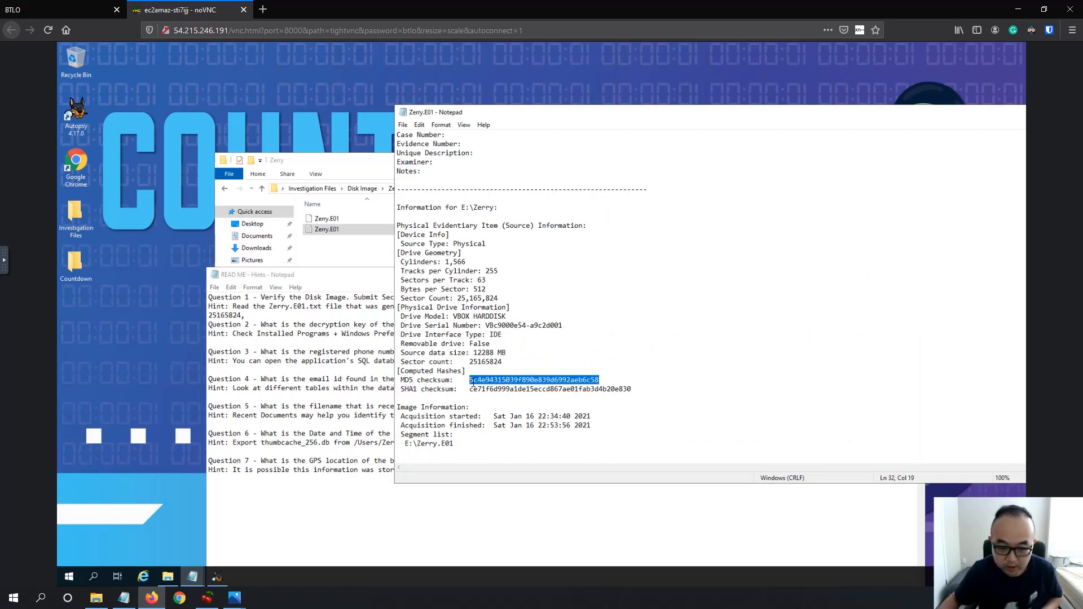
{"action": "left_click", "coordinate": [358, 342]}
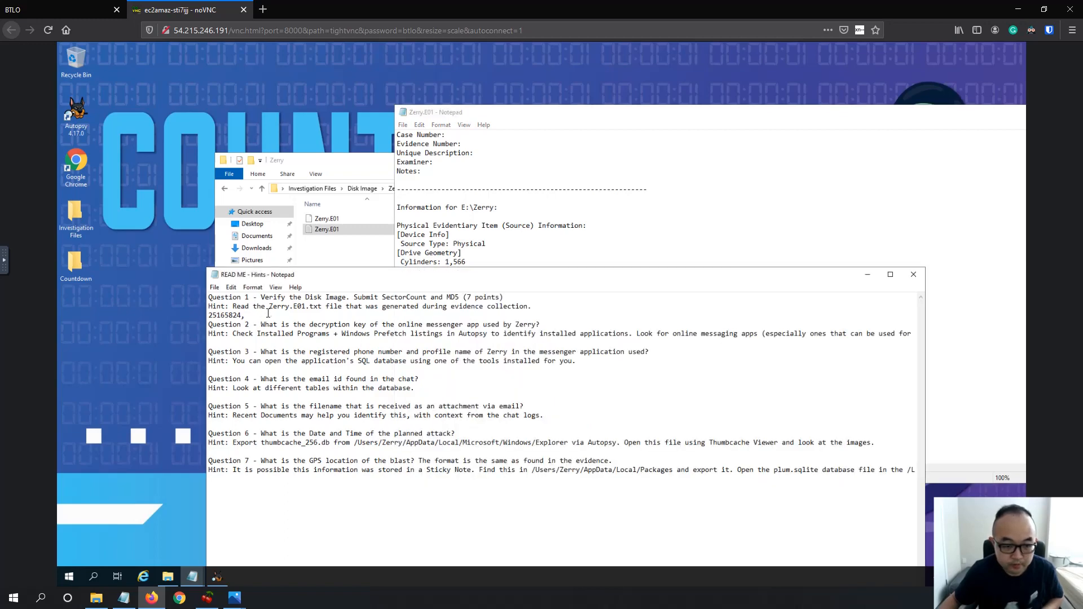
{"action": "key", "text": "ctrl+v"}
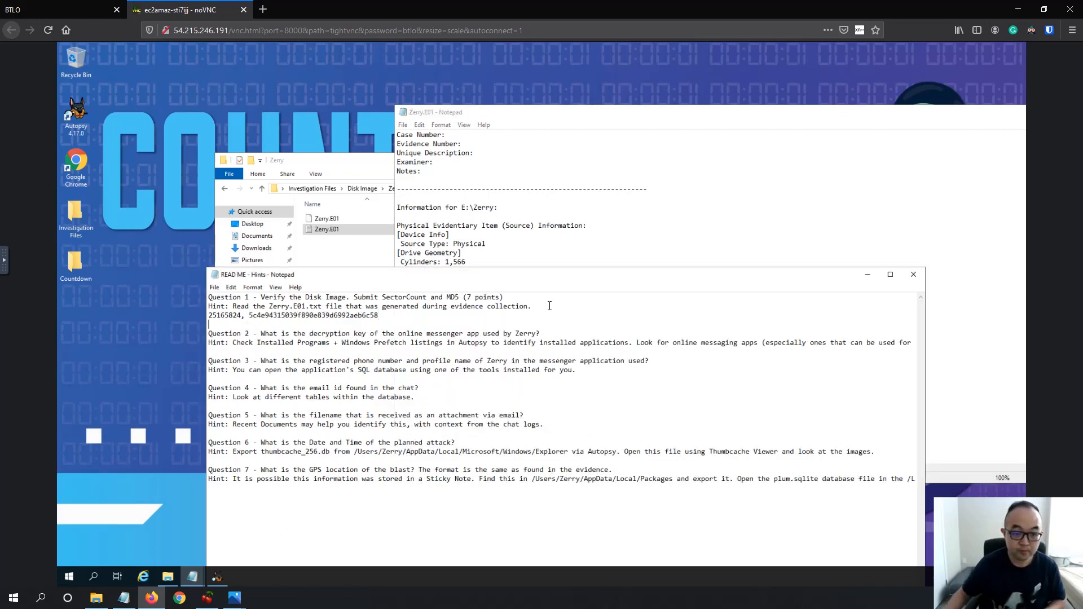
{"action": "key", "text": "Return"}
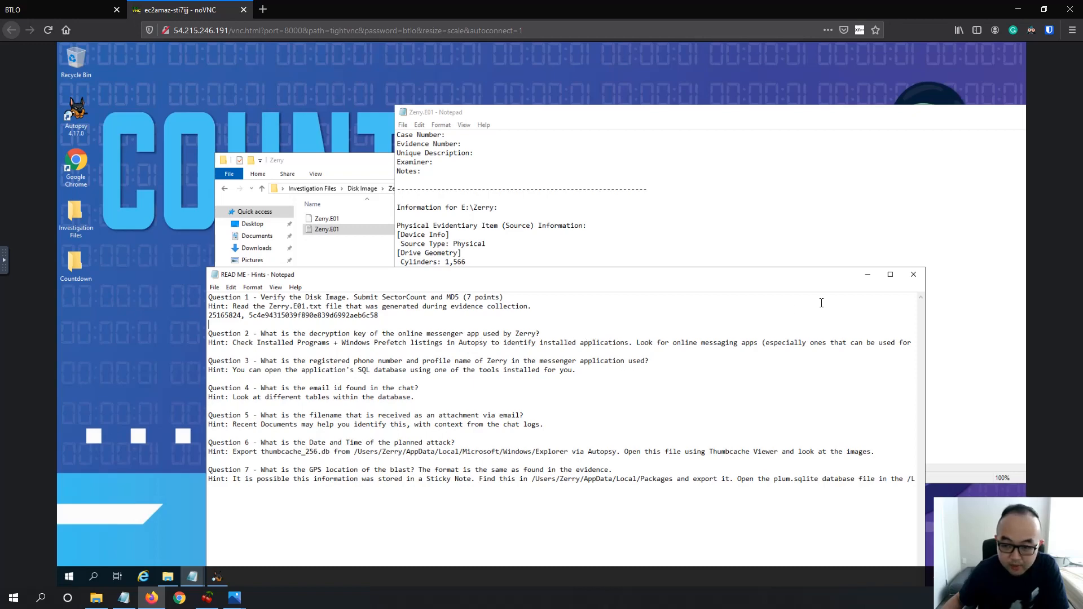
- Maximize the hints file and read the full hints for Questions 2 and 7 to the end of their long lines
{"action": "left_click", "coordinate": [890, 275]}
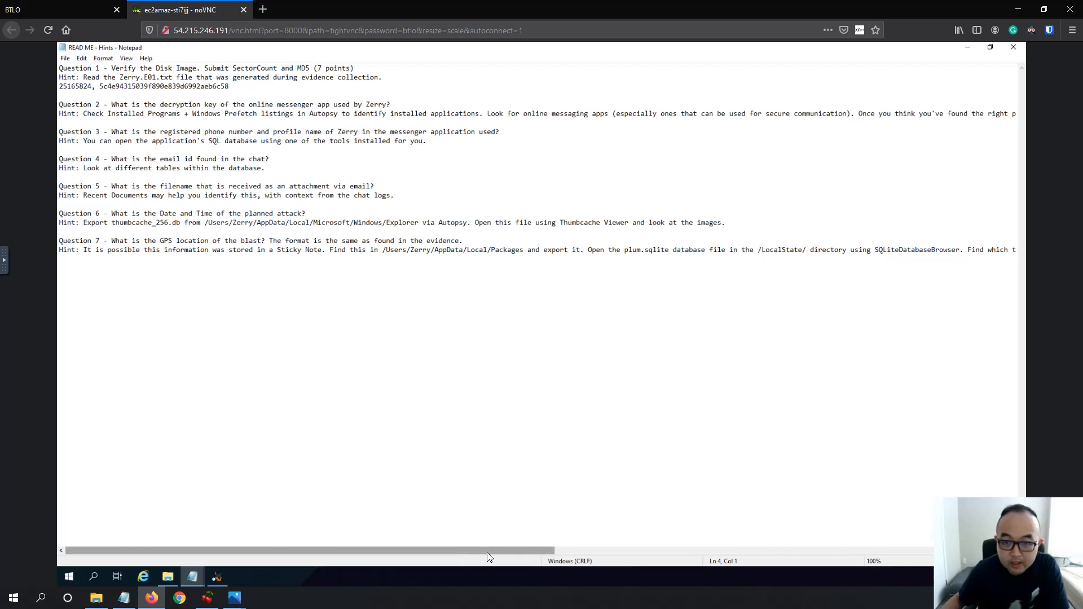
{"action": "left_click_drag", "start_coordinate": [473, 551], "coordinate": [590, 553]}
{"action": "left_click_drag", "start_coordinate": [637, 113], "coordinate": [589, 114]}
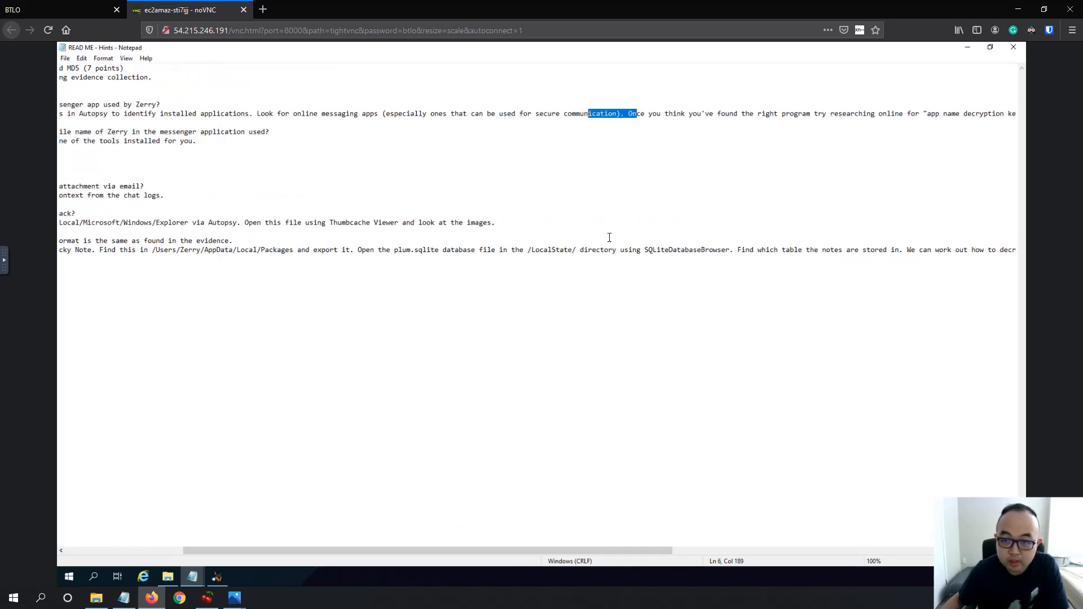
{"action": "left_click", "coordinate": [737, 249]}
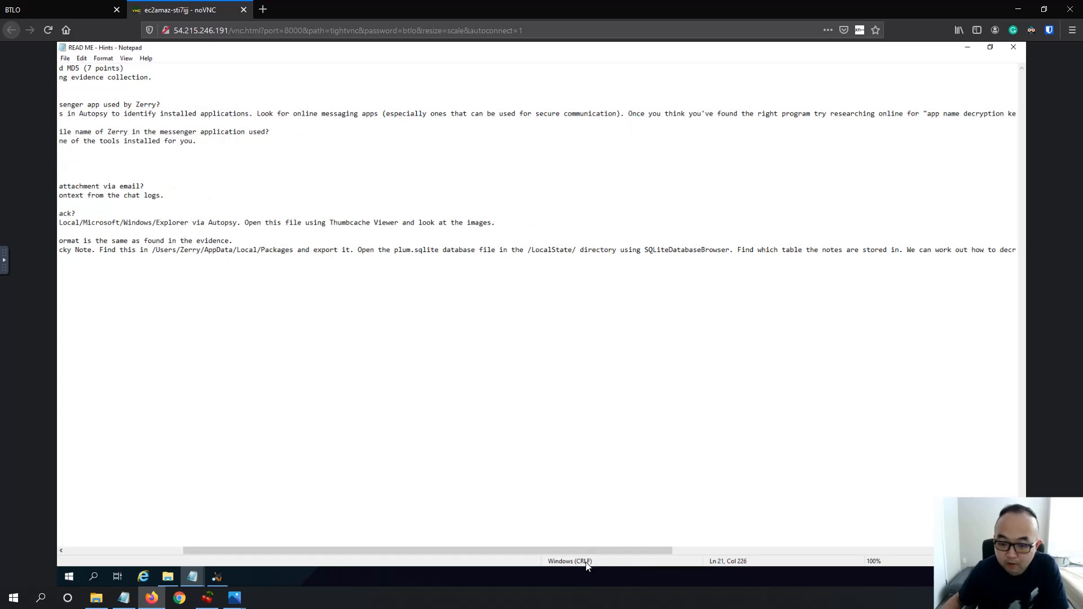
{"action": "left_click_drag", "start_coordinate": [589, 550], "coordinate": [802, 536]}
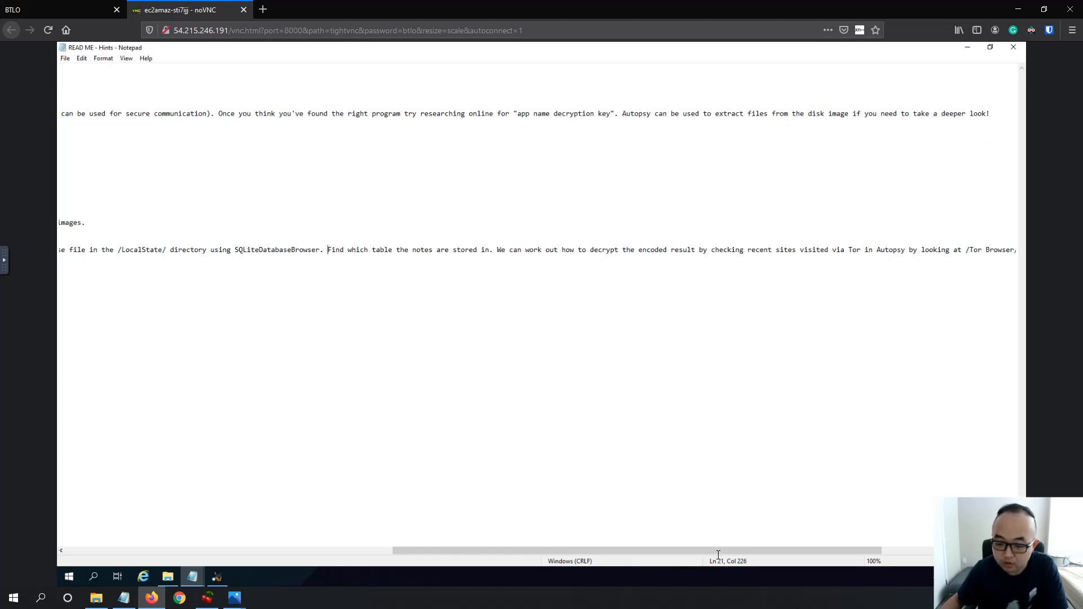
{"action": "left_click_drag", "start_coordinate": [720, 551], "coordinate": [371, 525]}
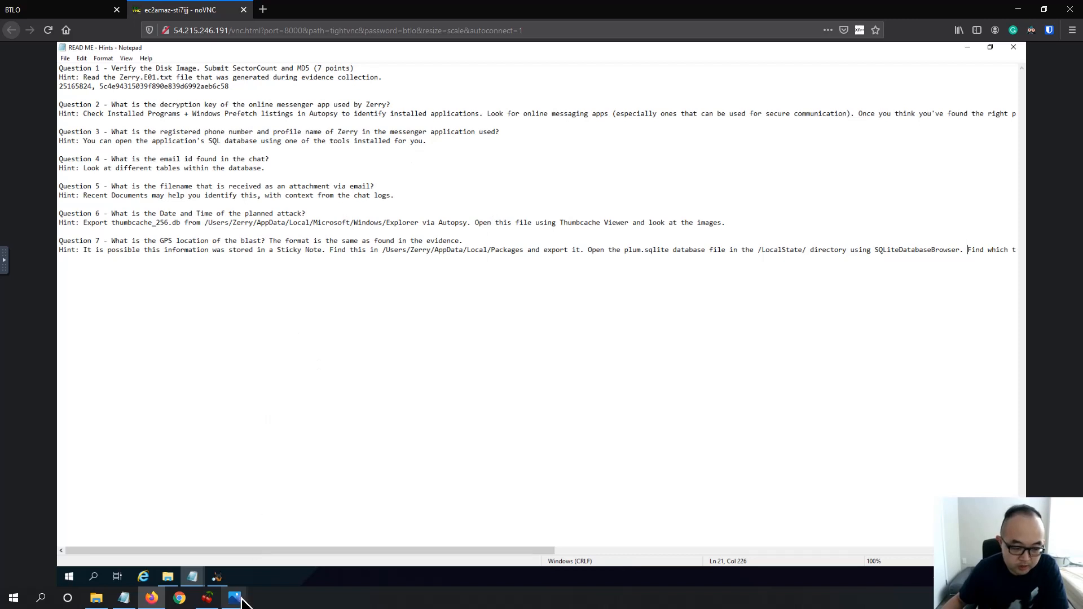
- Switch to Autopsy, look up where the Countdown.aut case file is stored in the desktop's Countdown folder, and return to the open case
{"action": "left_click", "coordinate": [217, 578]}
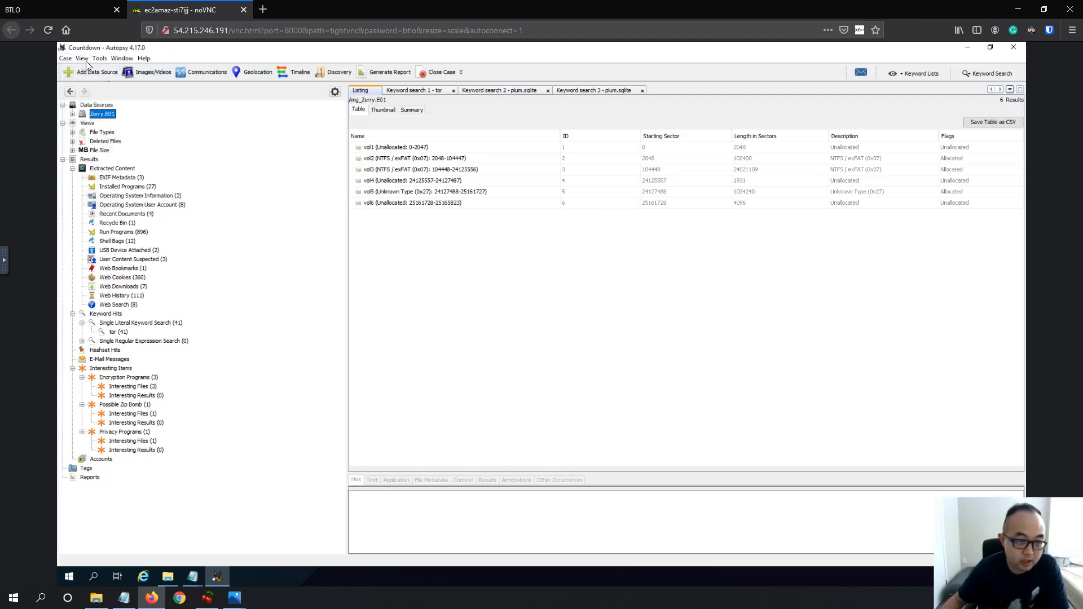
{"action": "left_click", "coordinate": [65, 59]}
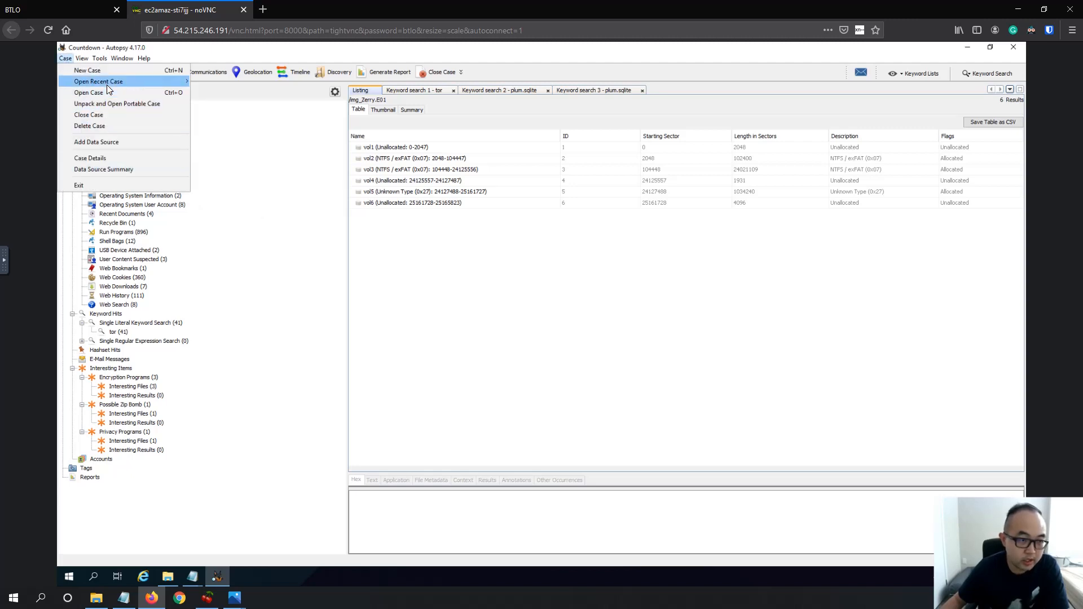
{"action": "left_click", "coordinate": [167, 576]}
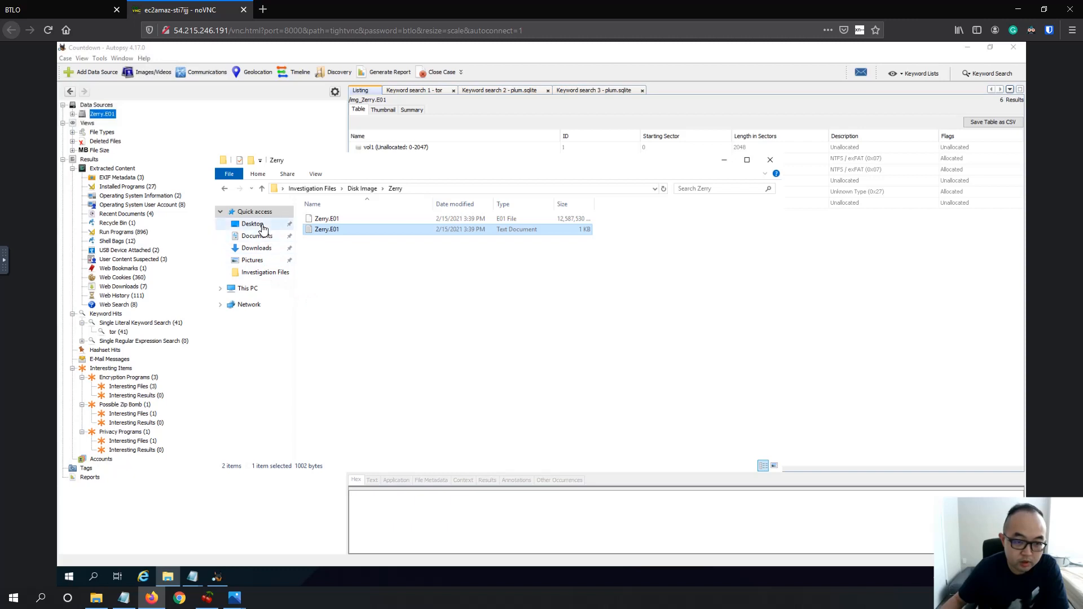
{"action": "left_click", "coordinate": [237, 225]}
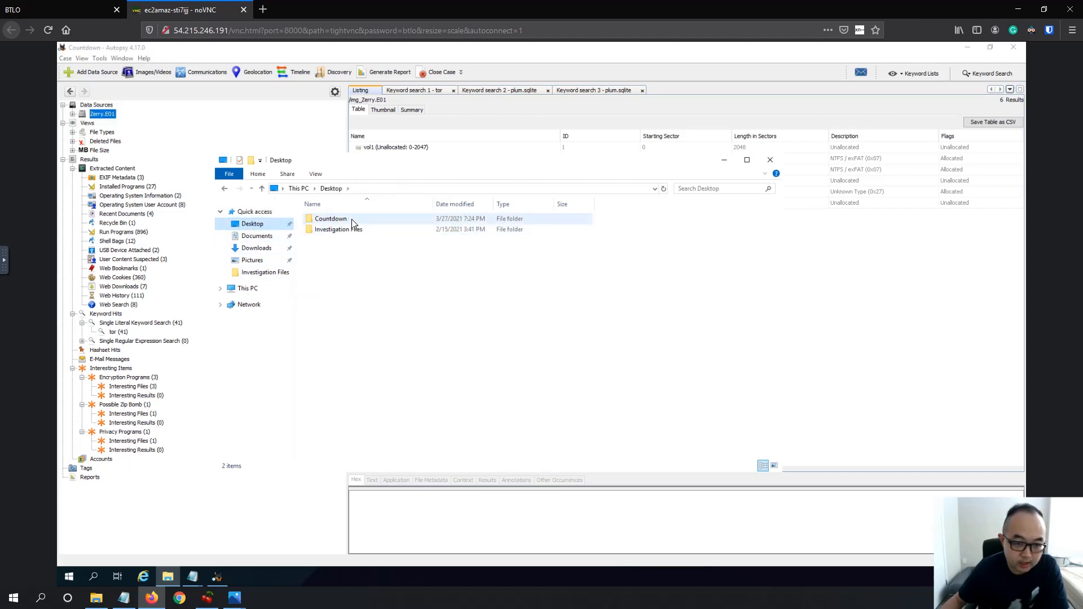
{"action": "double_click", "coordinate": [333, 219]}
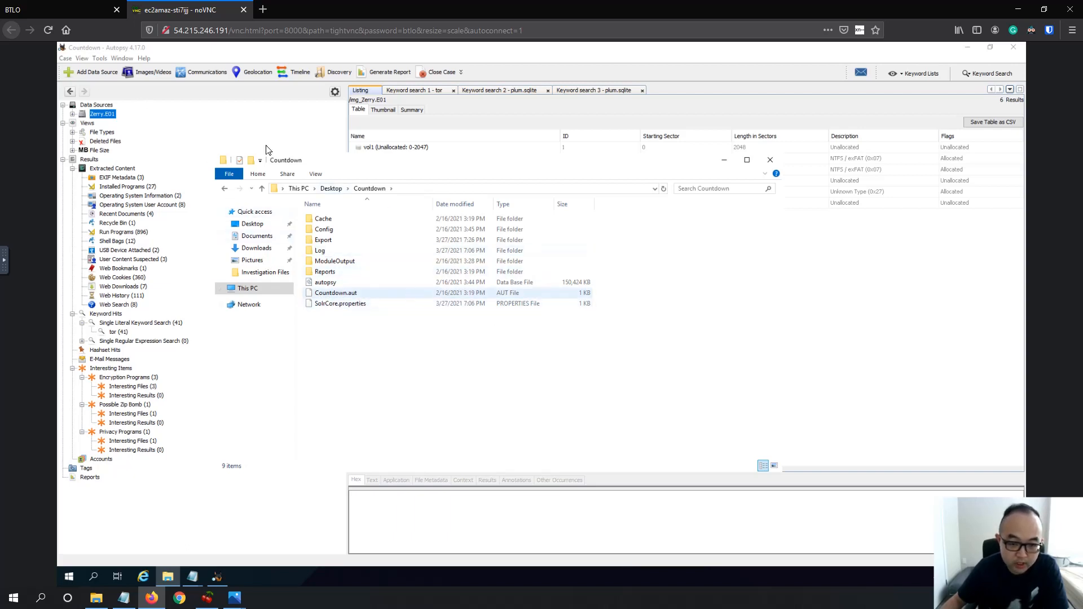
{"action": "left_click", "coordinate": [193, 49]}
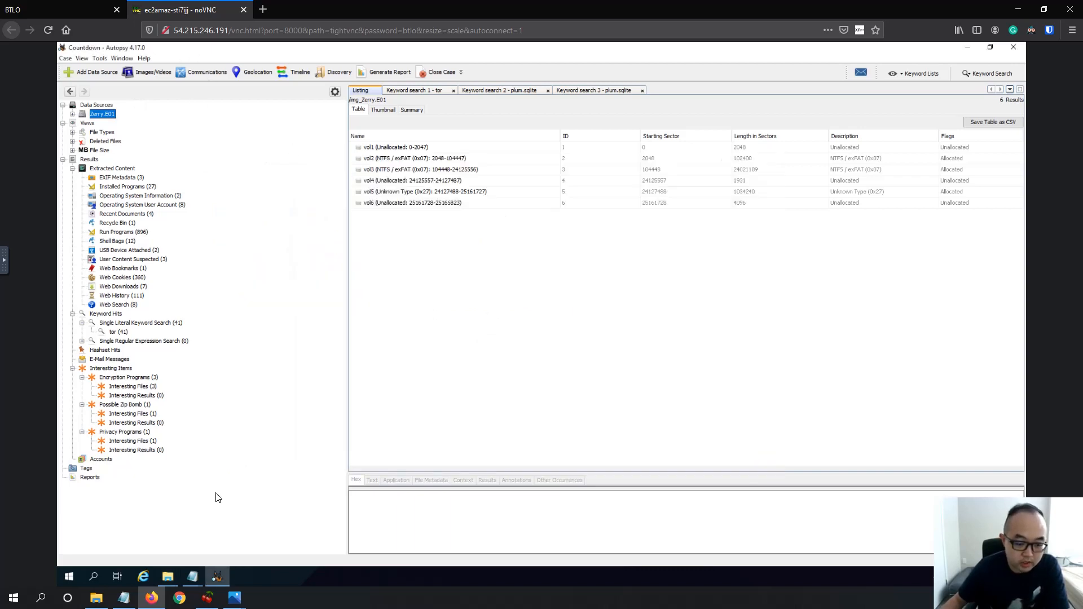
- Reread the question hints in the hints file and return to the open case in Autopsy
{"action": "left_click", "coordinate": [192, 576]}
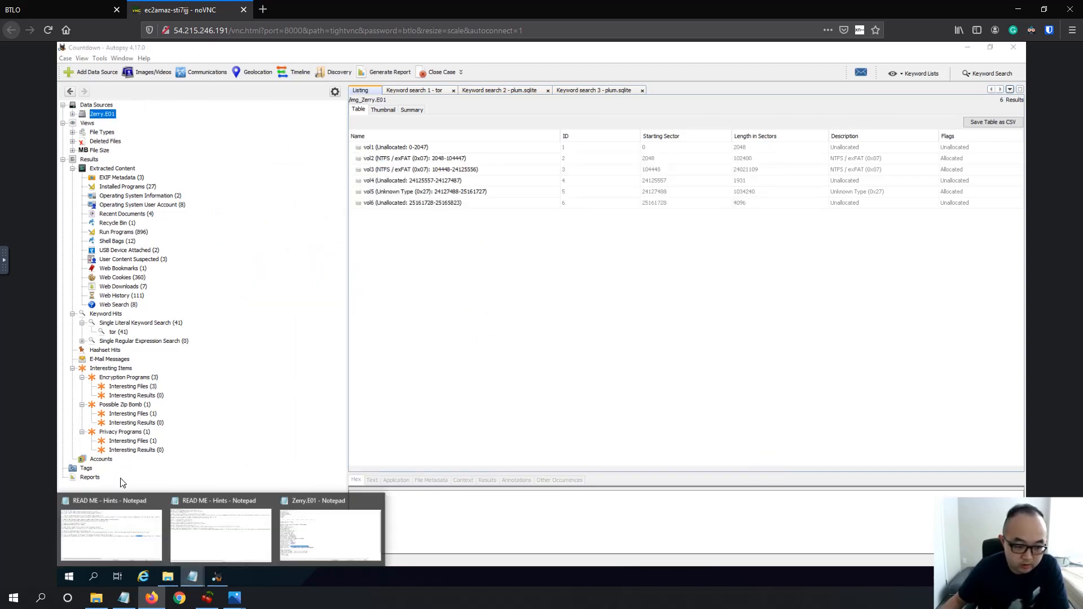
{"action": "left_click", "coordinate": [204, 520]}
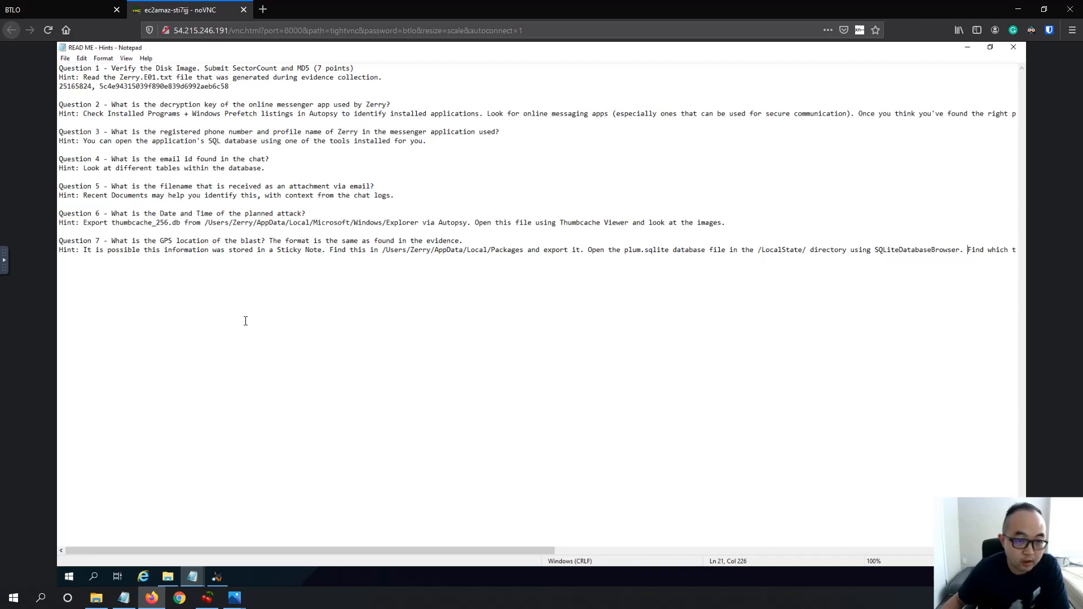
{"action": "left_click", "coordinate": [217, 576]}
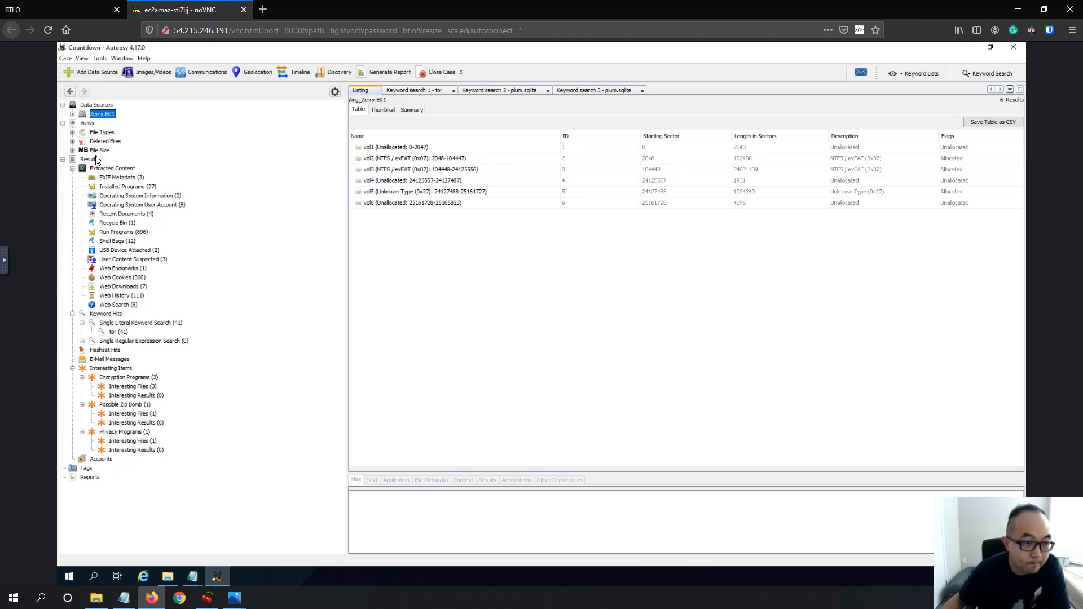
- Expand the Zerry.E01 data source, its volumes vol2 and vol3, and the Program Files folder on vol3
{"action": "left_click", "coordinate": [72, 115]}
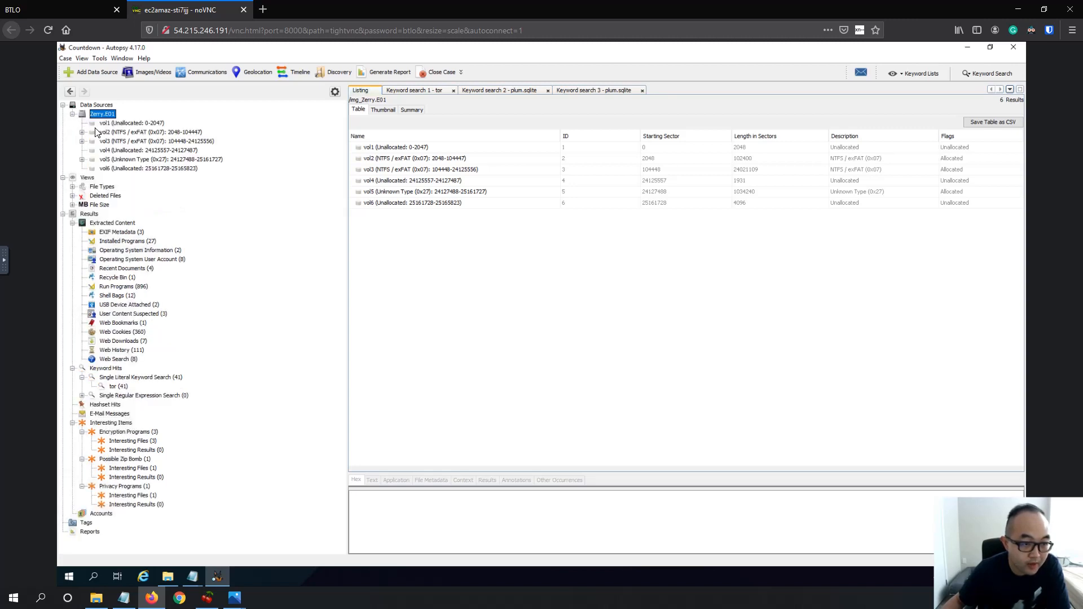
{"action": "left_click", "coordinate": [82, 132]}
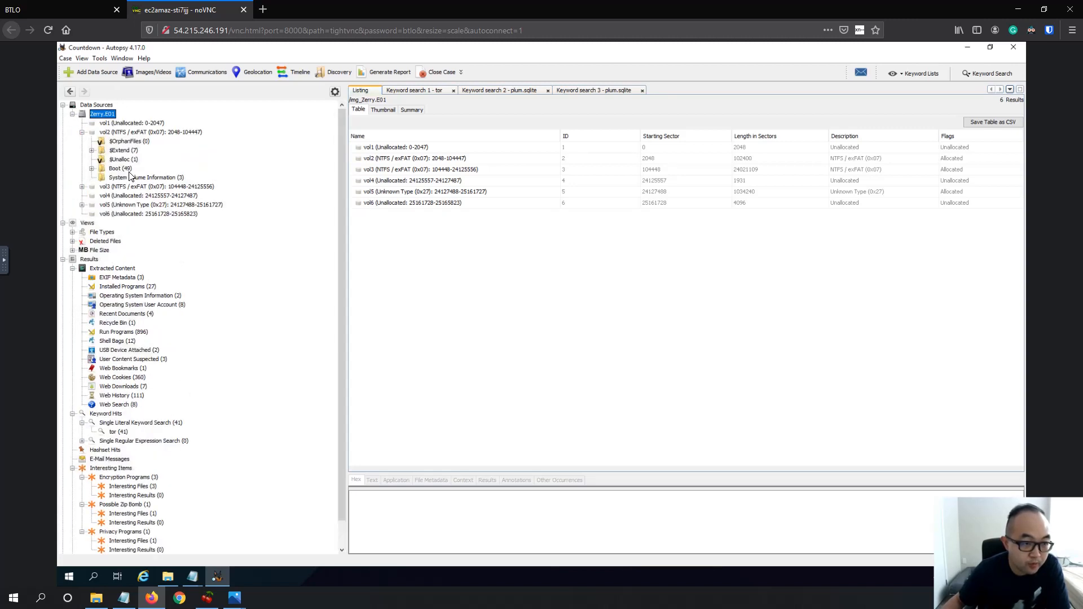
{"action": "left_click", "coordinate": [82, 187]}
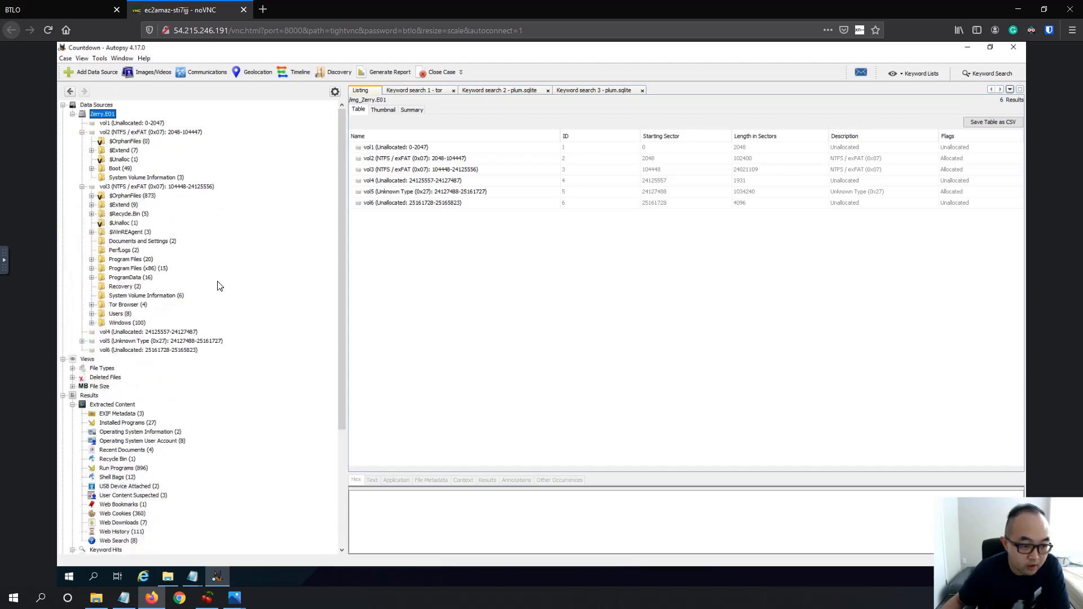
{"action": "left_click", "coordinate": [91, 259]}
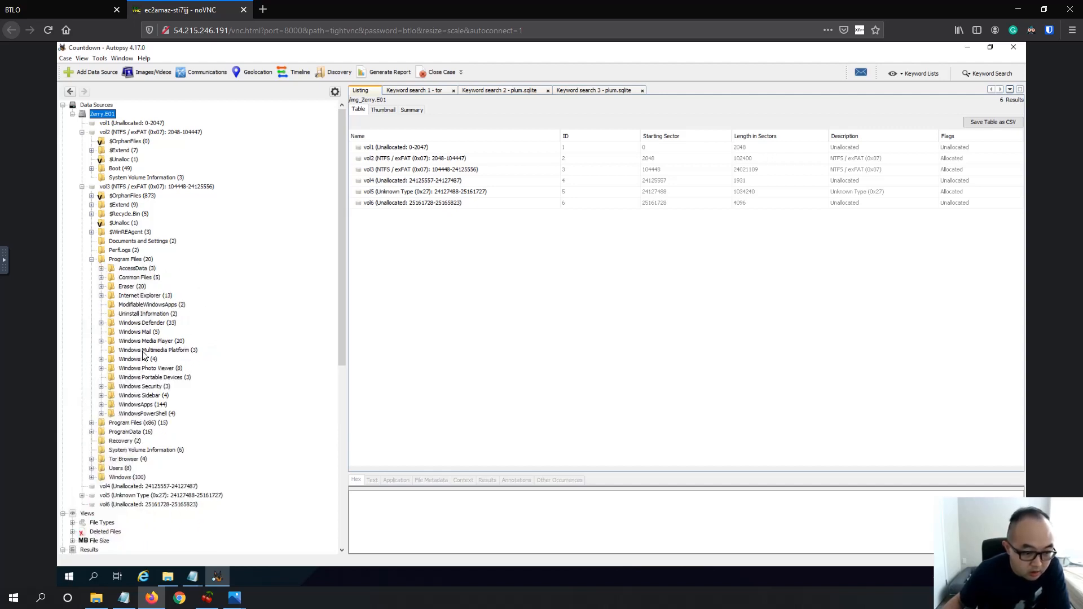
- Expand vol3's Users folder down to AppData/Local/Programs/signal-desktop in the suspect's profile and look through the folders and extracted results
{"action": "scroll", "coordinate": [203, 344], "scroll_direction": "down", "scroll_amount": 4}
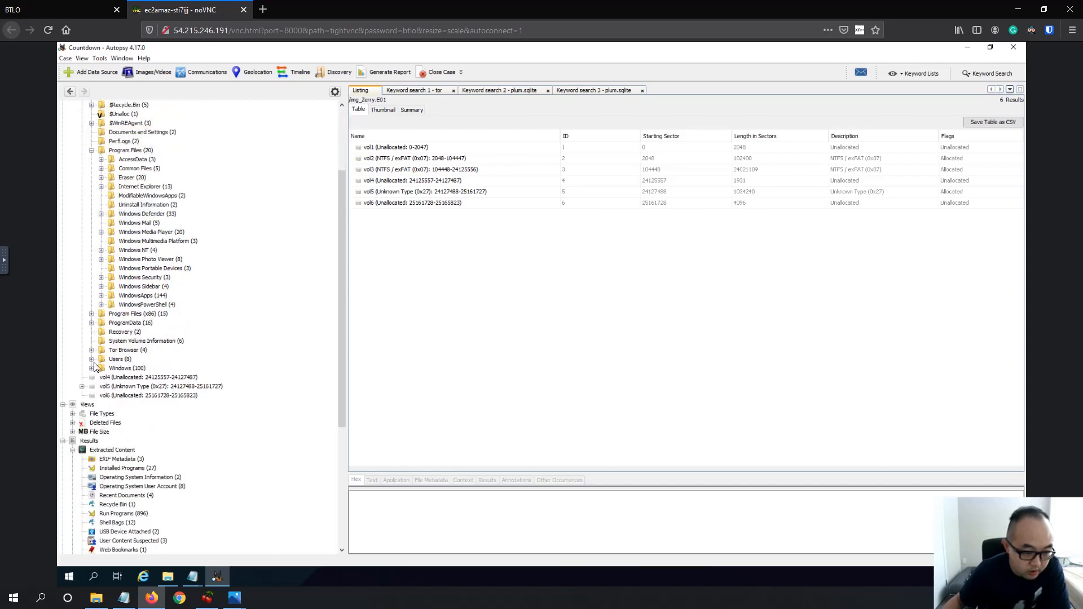
{"action": "left_click", "coordinate": [92, 360]}
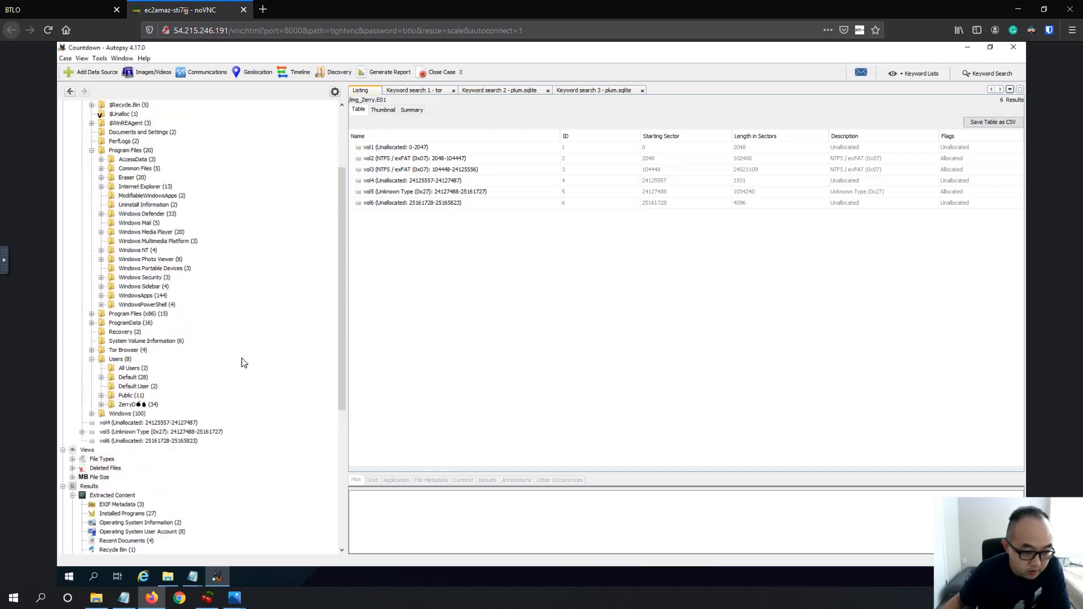
{"action": "left_click", "coordinate": [102, 405]}
{"action": "scroll", "coordinate": [215, 342], "scroll_direction": "down", "scroll_amount": 10}
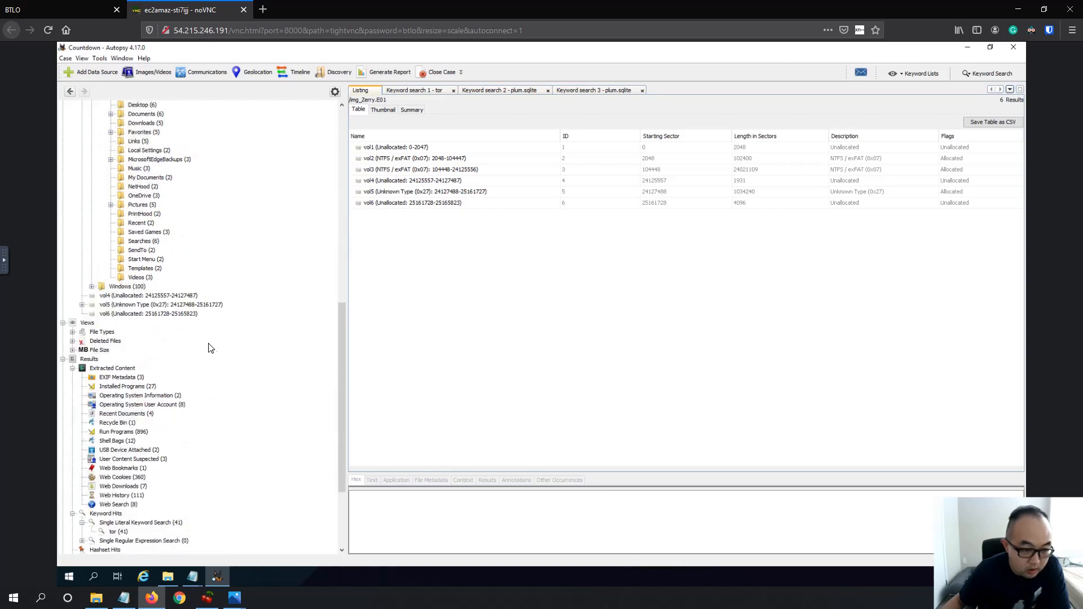
{"action": "scroll", "coordinate": [218, 345], "scroll_direction": "up", "scroll_amount": 3}
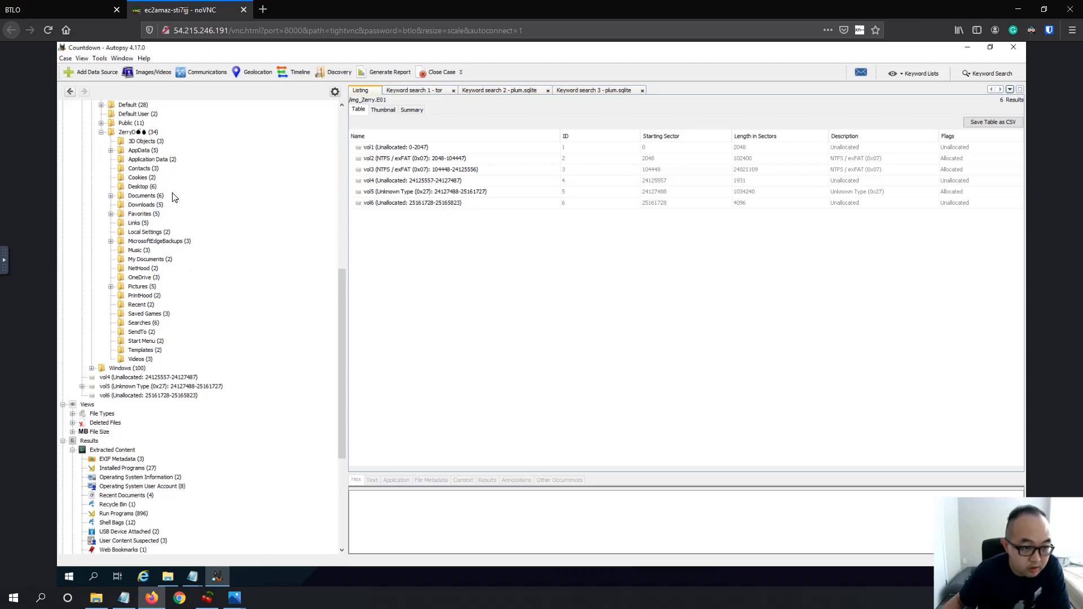
{"action": "left_click", "coordinate": [120, 160]}
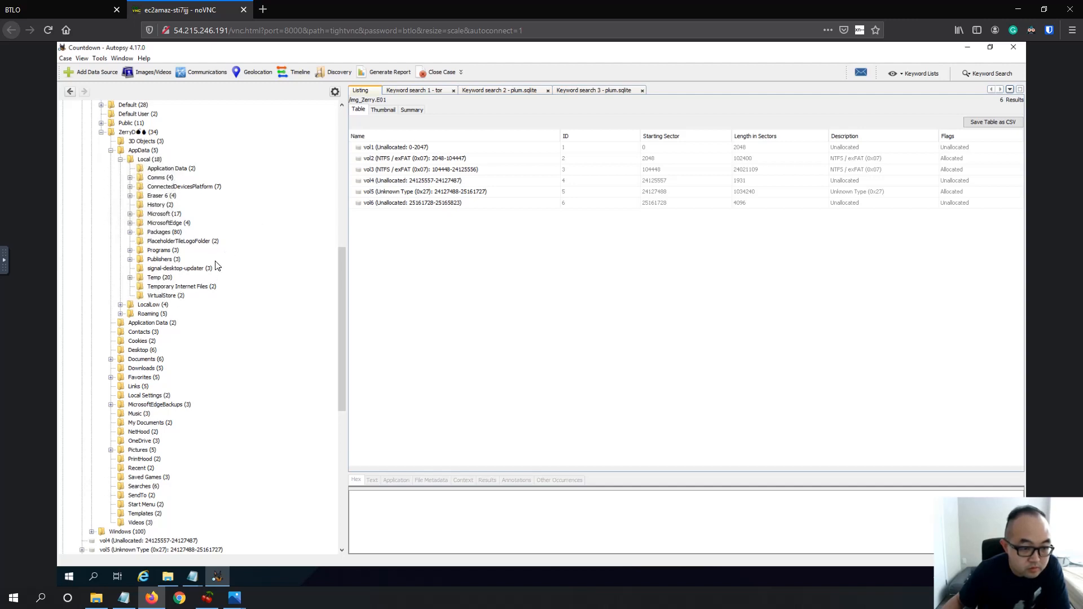
{"action": "left_click", "coordinate": [130, 250]}
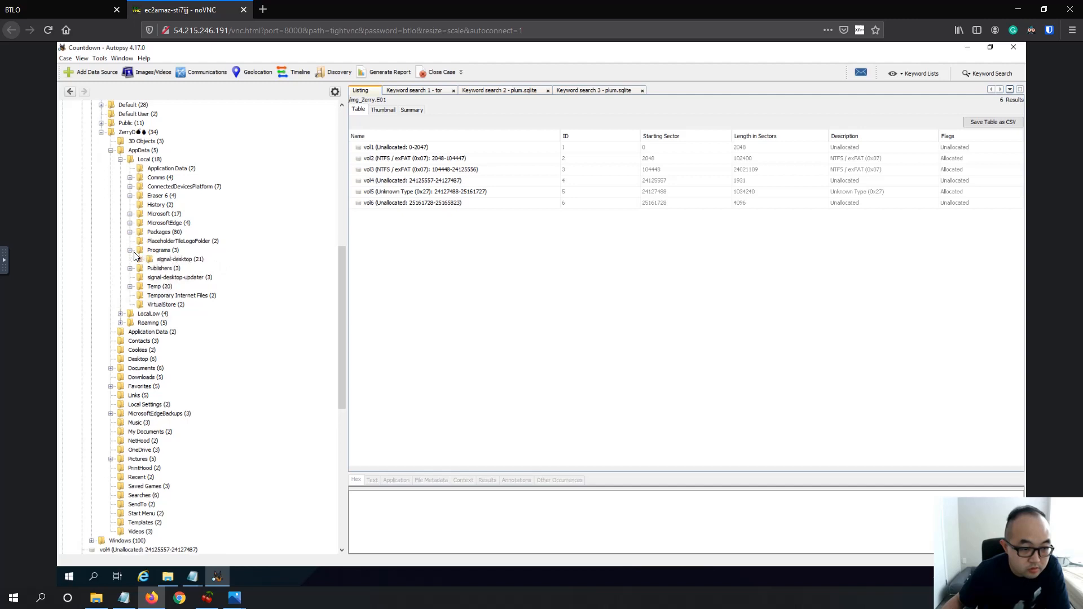
{"action": "left_click", "coordinate": [140, 259]}
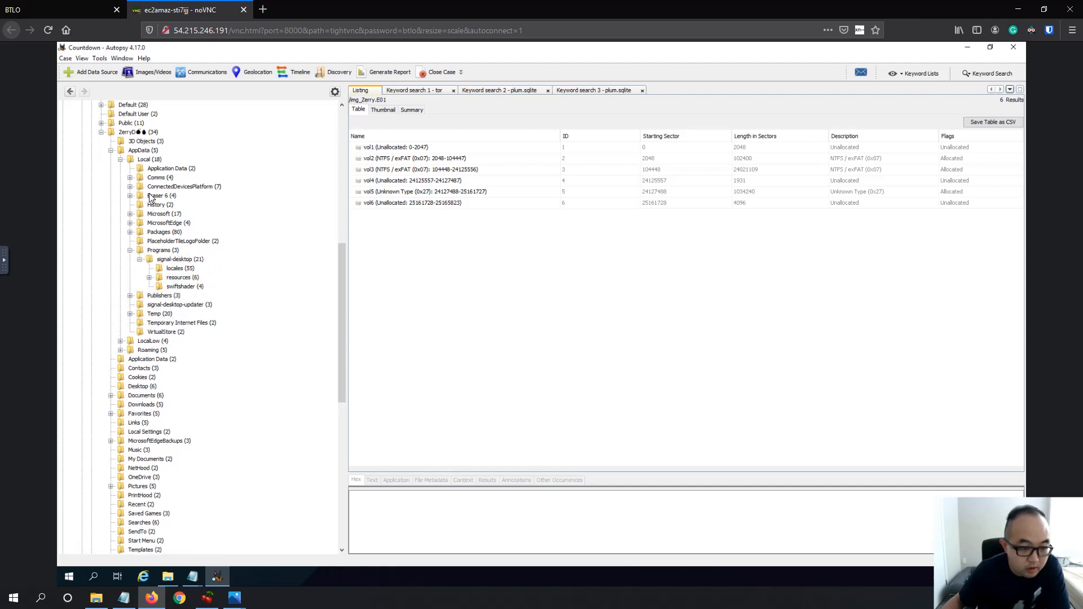
{"action": "scroll", "coordinate": [235, 251], "scroll_direction": "down", "scroll_amount": 7}
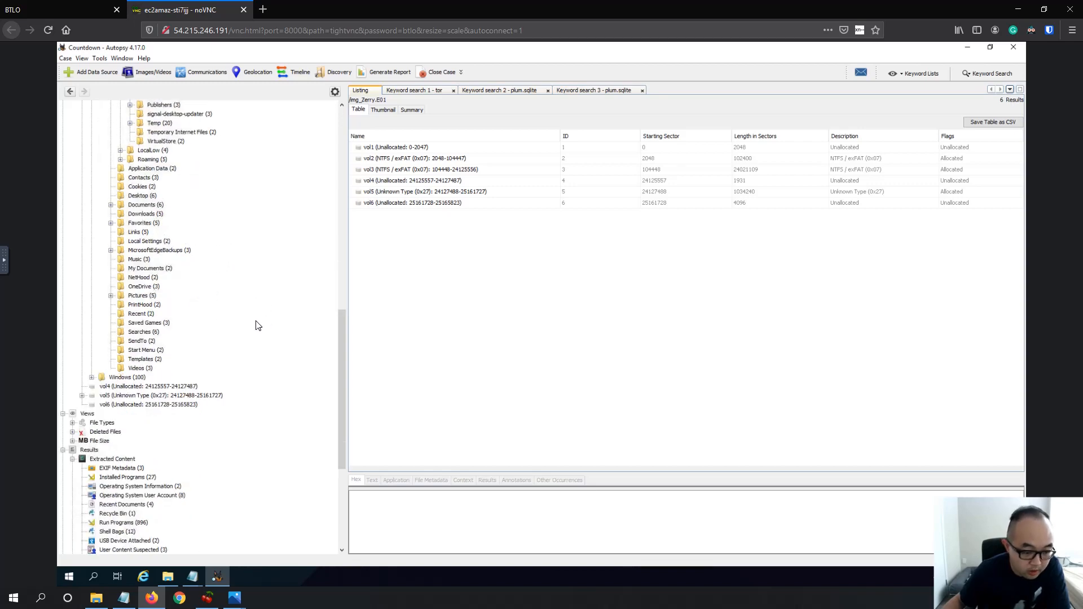
{"action": "scroll", "coordinate": [334, 315], "scroll_direction": "down", "scroll_amount": 5}
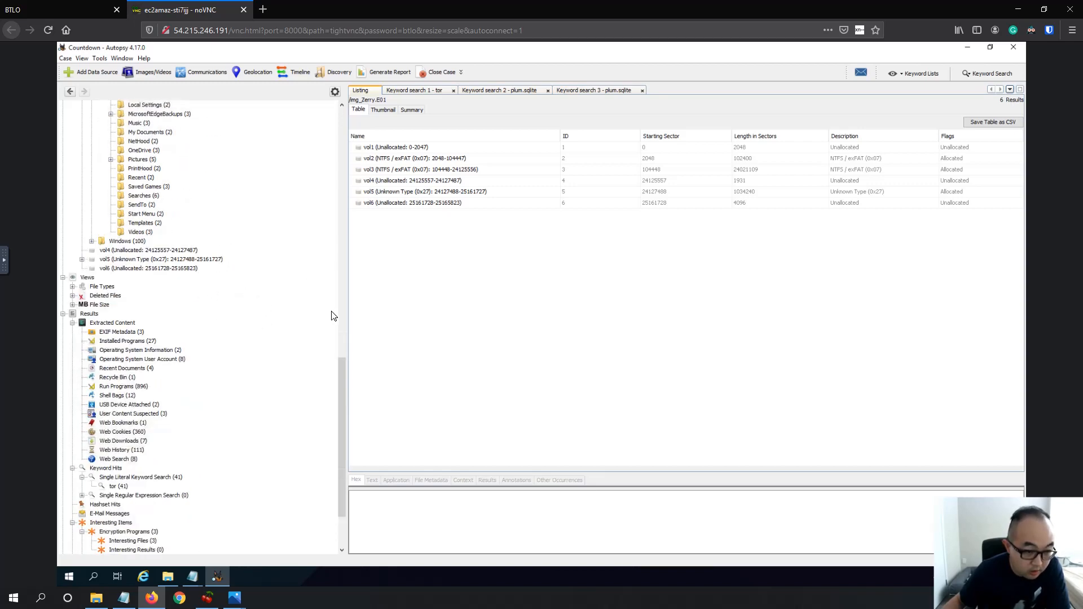
{"action": "scroll", "coordinate": [334, 315], "scroll_direction": "up", "scroll_amount": 5}
- Bring up the desktop's Countdown folder, the Zerry.E01 report and the hints file for reference
{"action": "left_click", "coordinate": [166, 581]}
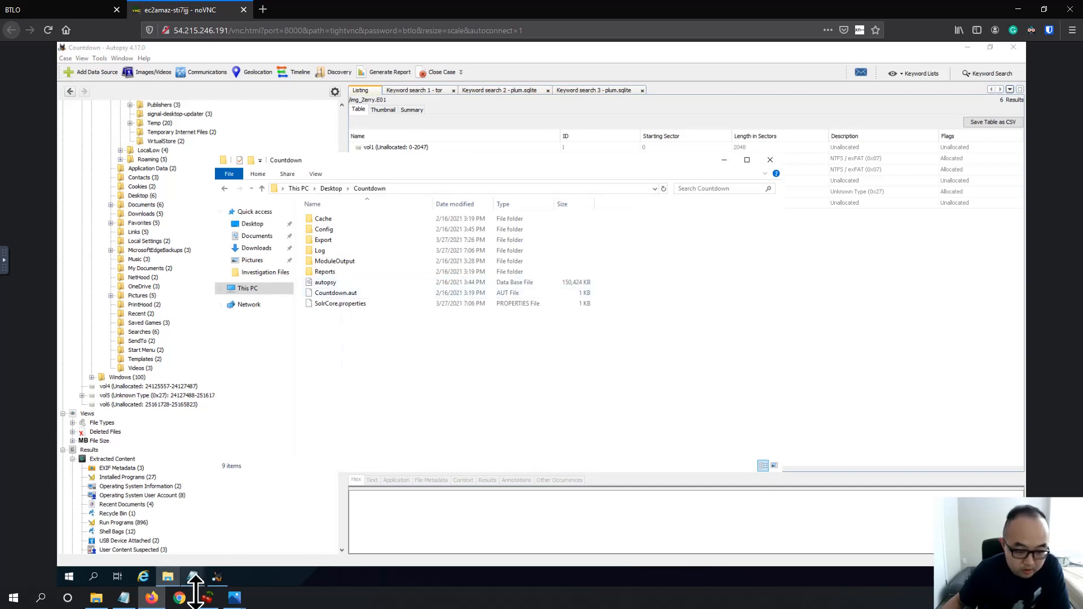
{"action": "left_click", "coordinate": [192, 577]}
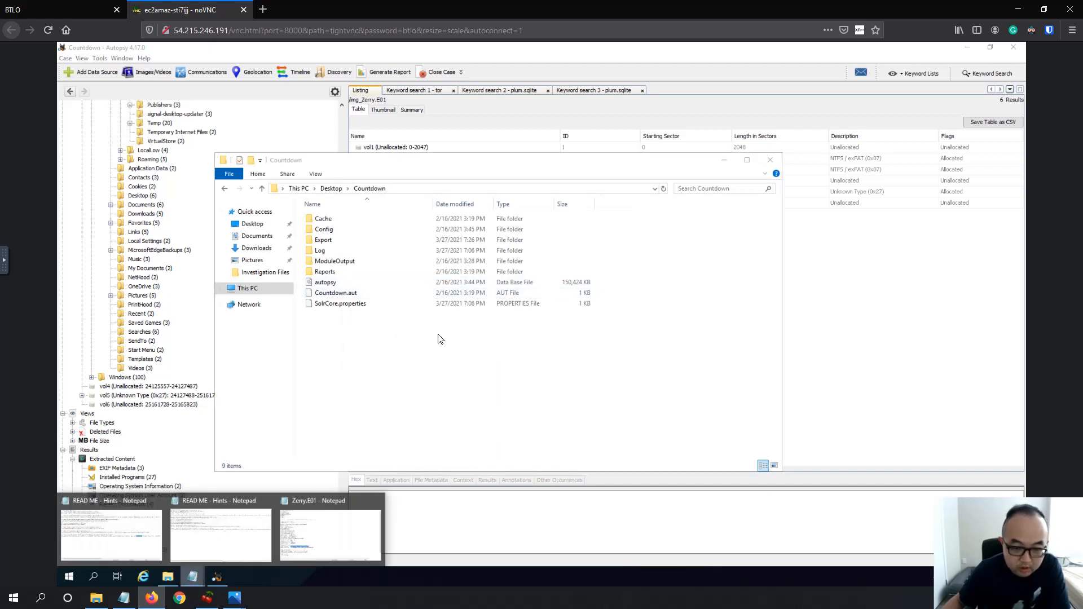
{"action": "left_click", "coordinate": [325, 532]}
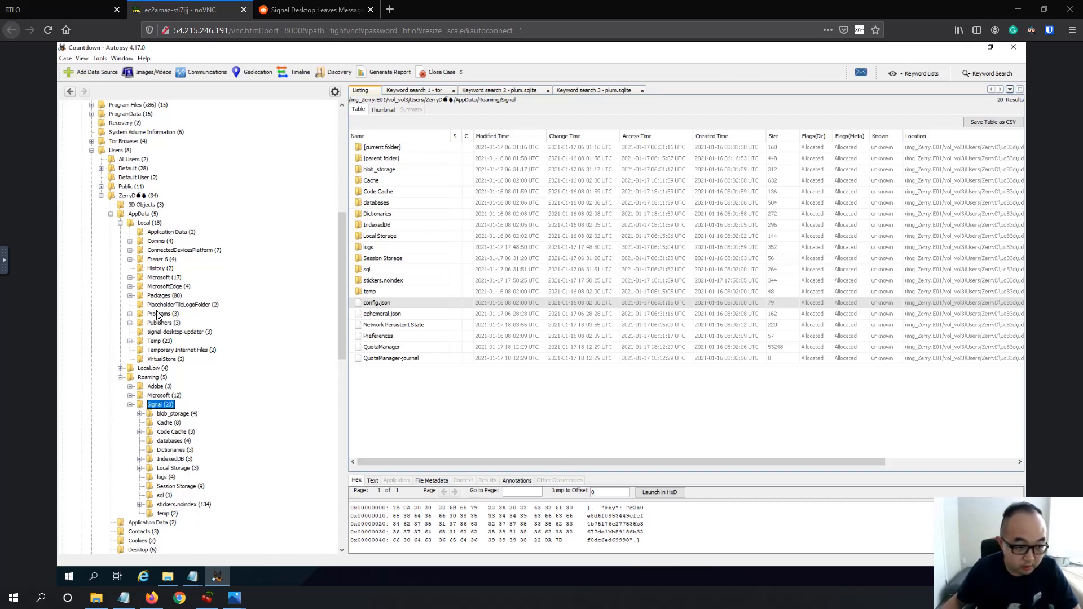
{"action": "left_click", "coordinate": [192, 576]}
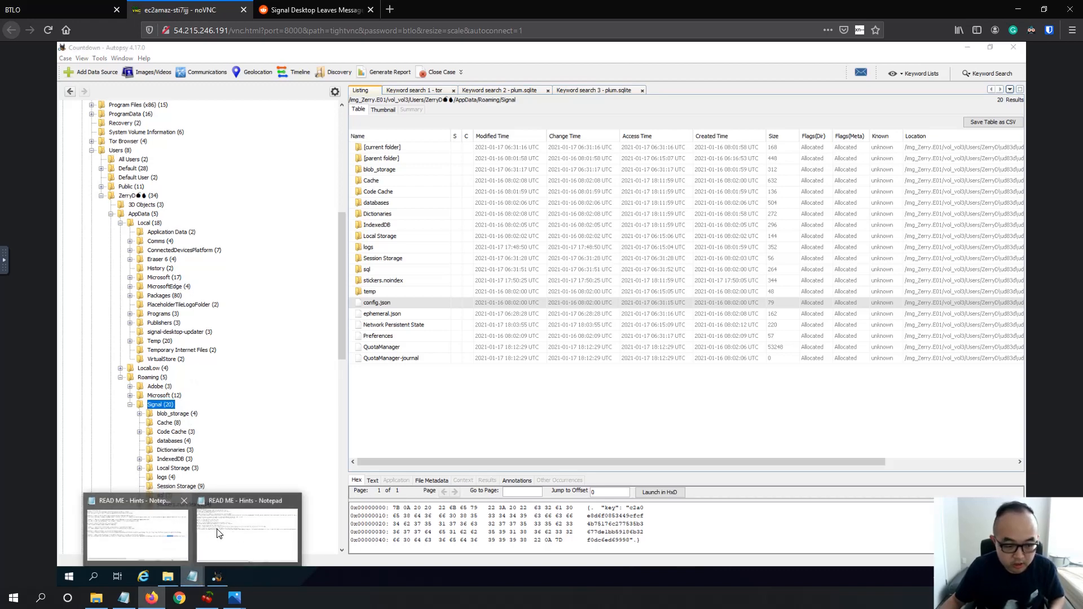
{"action": "left_click", "coordinate": [167, 532]}
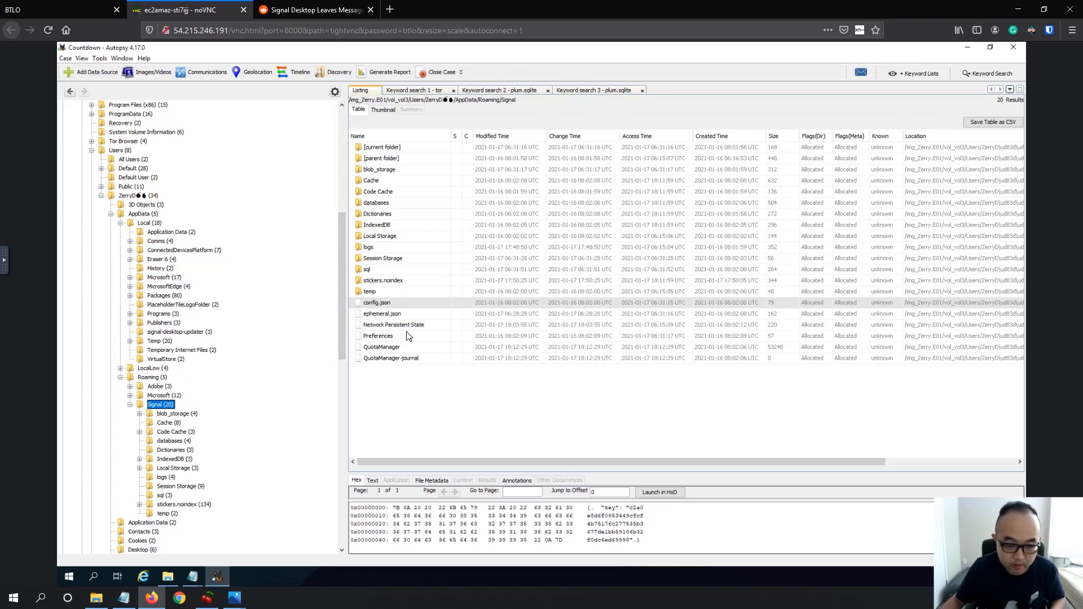
- Extract the Signal folder from the suspect's AppData/Roaming folder into the Countdown case's Export folder
{"action": "right_click", "coordinate": [167, 410]}
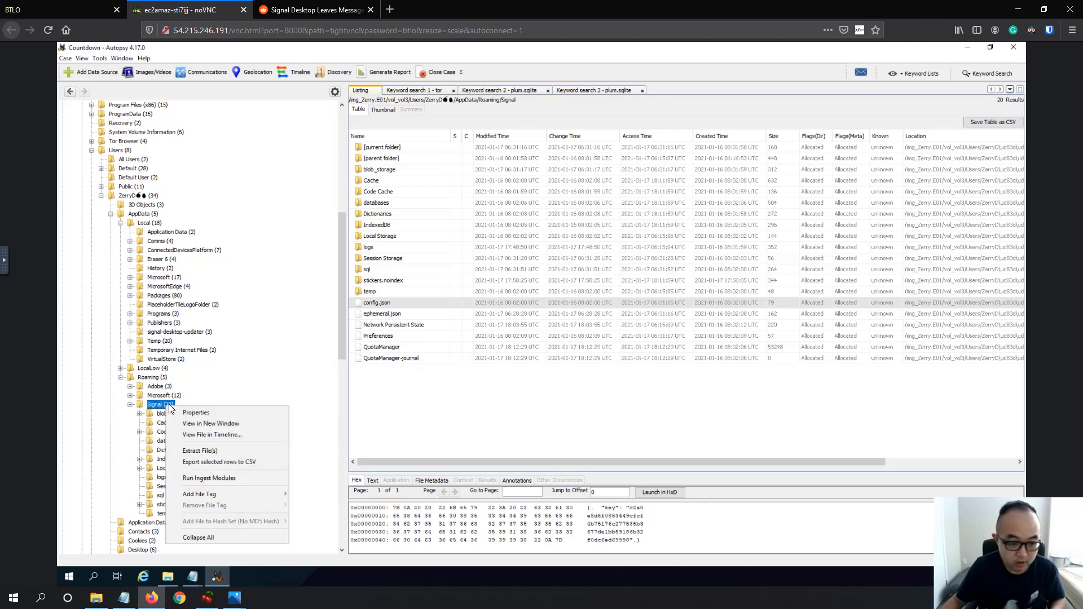
{"action": "left_click", "coordinate": [264, 455]}
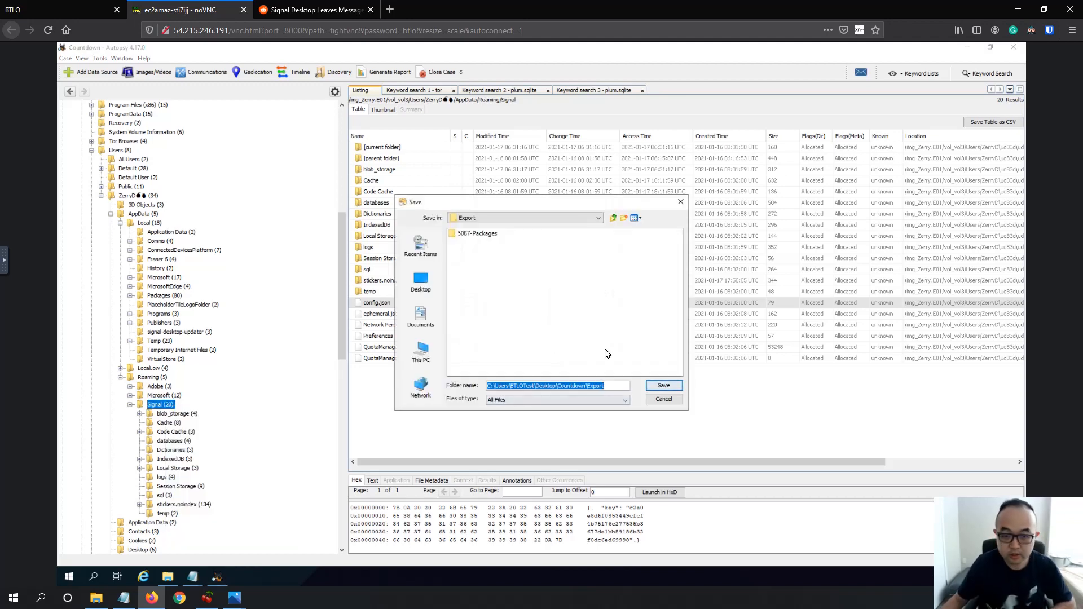
{"action": "left_click", "coordinate": [660, 388]}
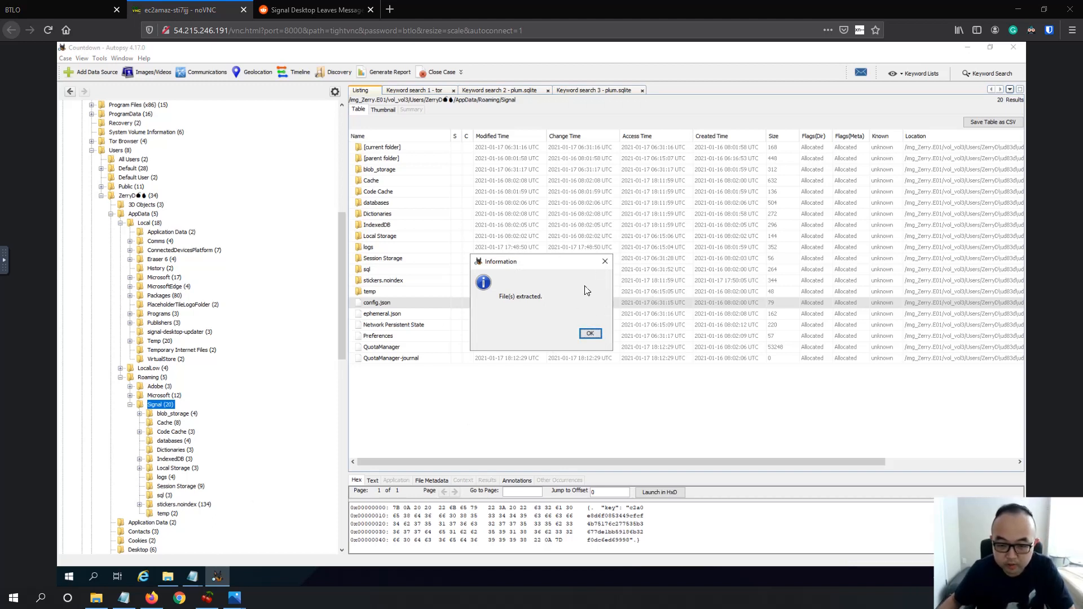
{"action": "left_click", "coordinate": [591, 334]}
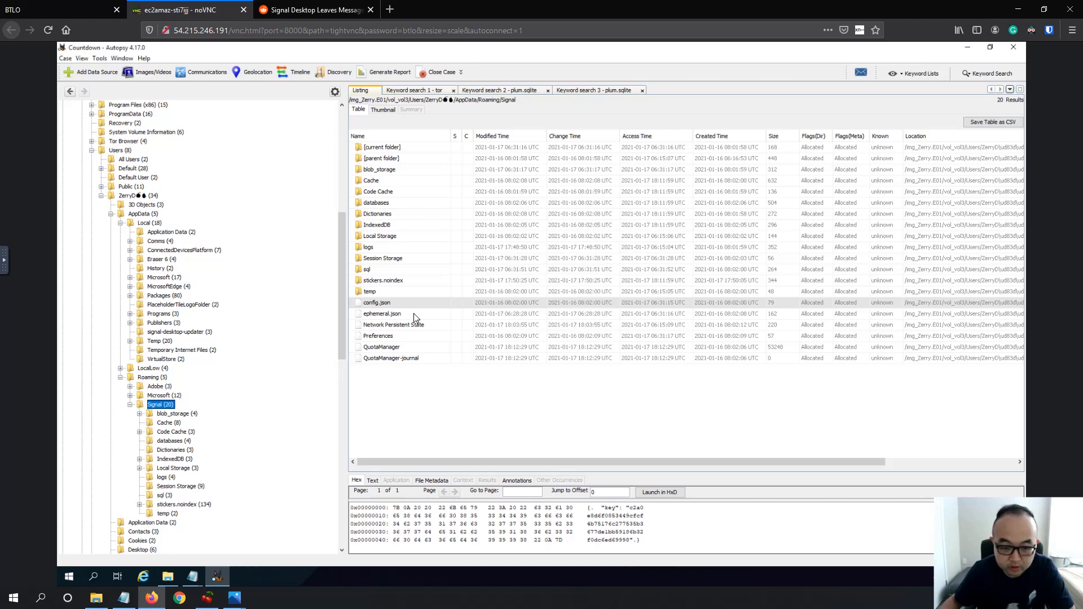
- Browse to the desktop's Countdown/Export folder in File Explorer and open the extracted 14750-Signal folder
{"action": "left_click", "coordinate": [168, 577]}
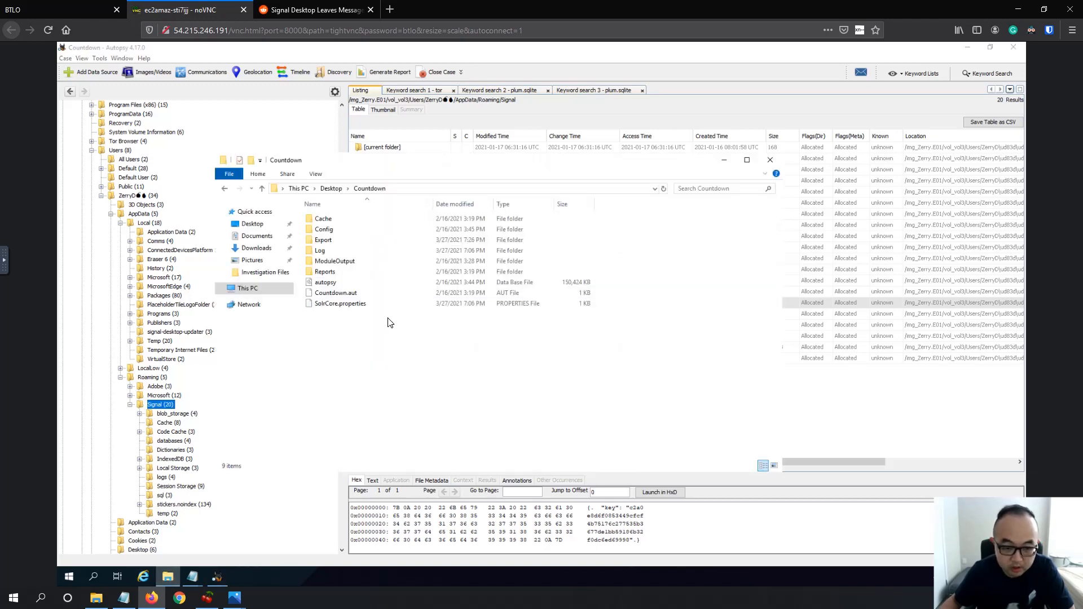
{"action": "double_click", "coordinate": [353, 232]}
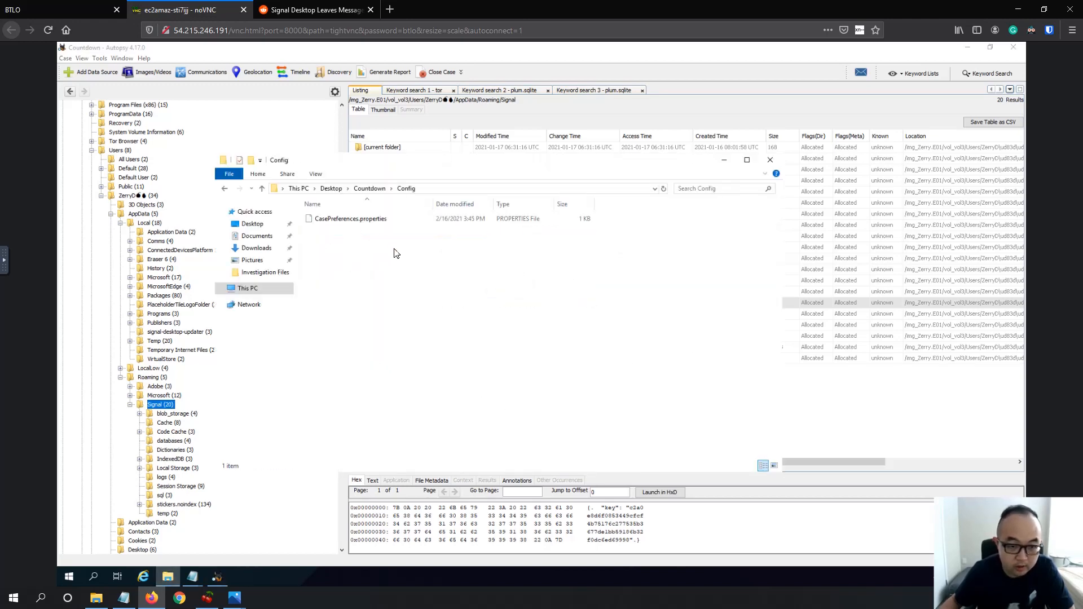
{"action": "left_click", "coordinate": [262, 190]}
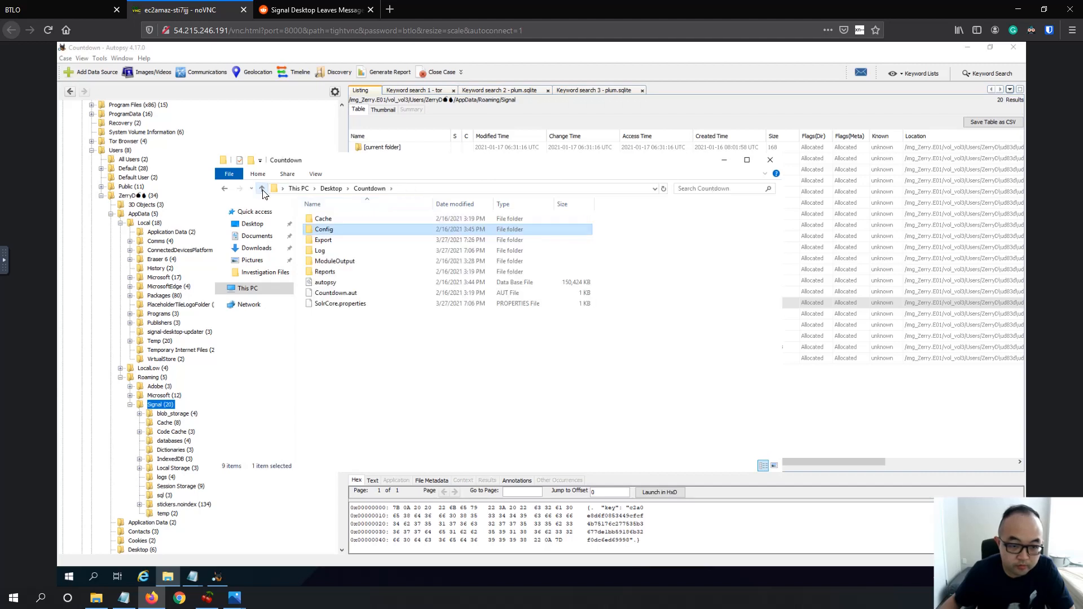
{"action": "left_click", "coordinate": [262, 190]}
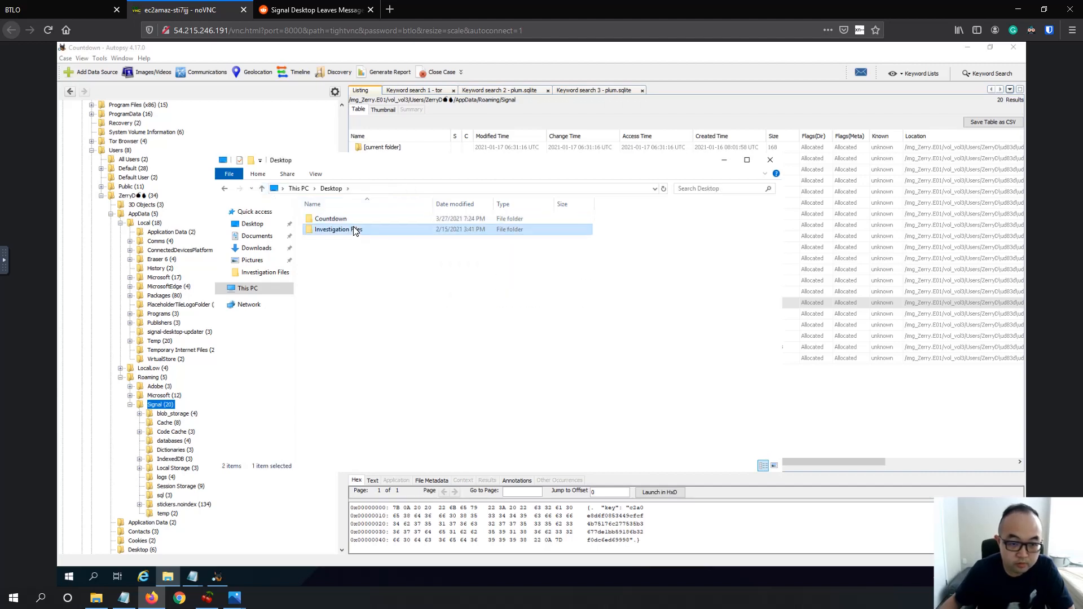
{"action": "double_click", "coordinate": [353, 230]}
{"action": "left_click", "coordinate": [264, 190]}
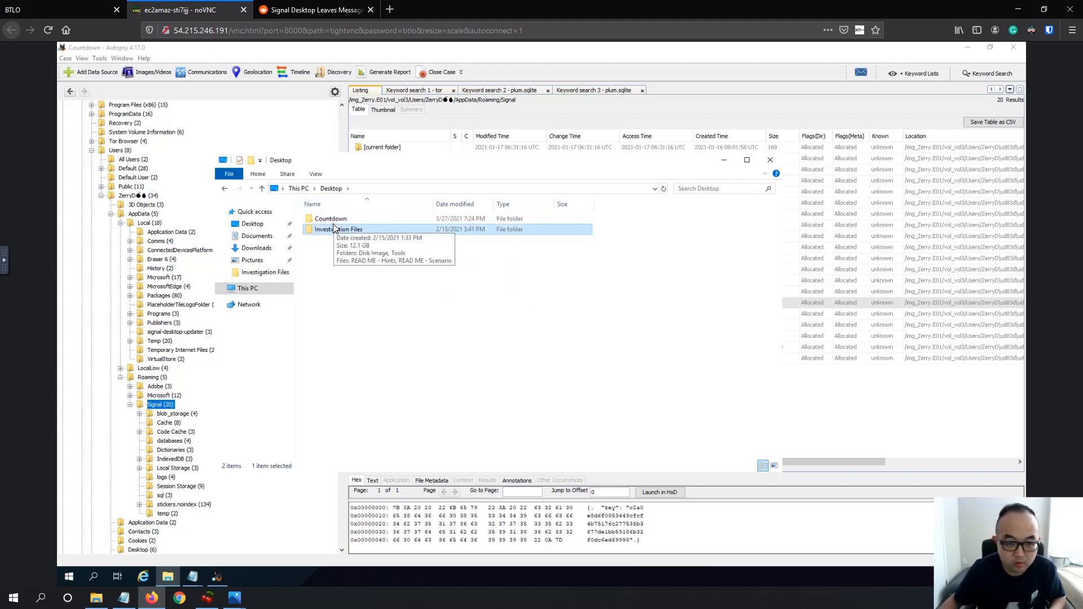
{"action": "double_click", "coordinate": [334, 221]}
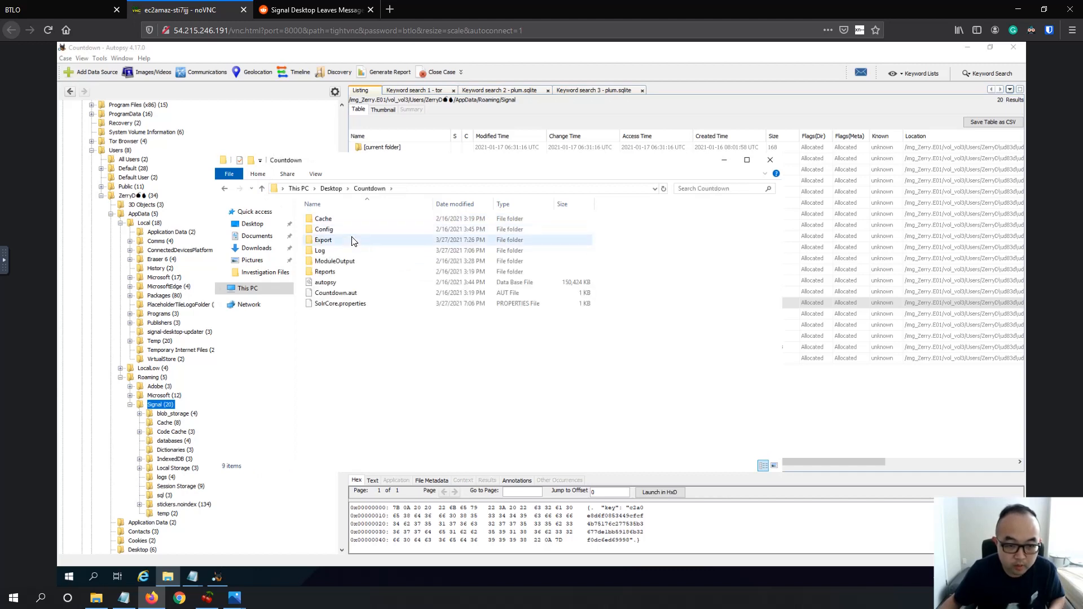
{"action": "left_click", "coordinate": [352, 241]}
{"action": "double_click", "coordinate": [353, 241]}
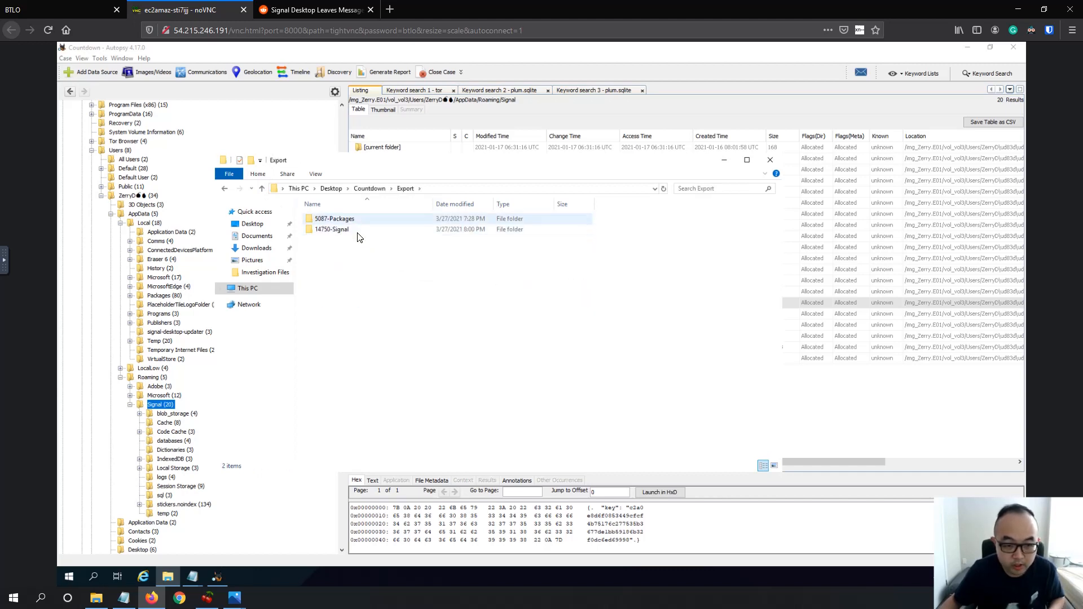
{"action": "double_click", "coordinate": [339, 229]}
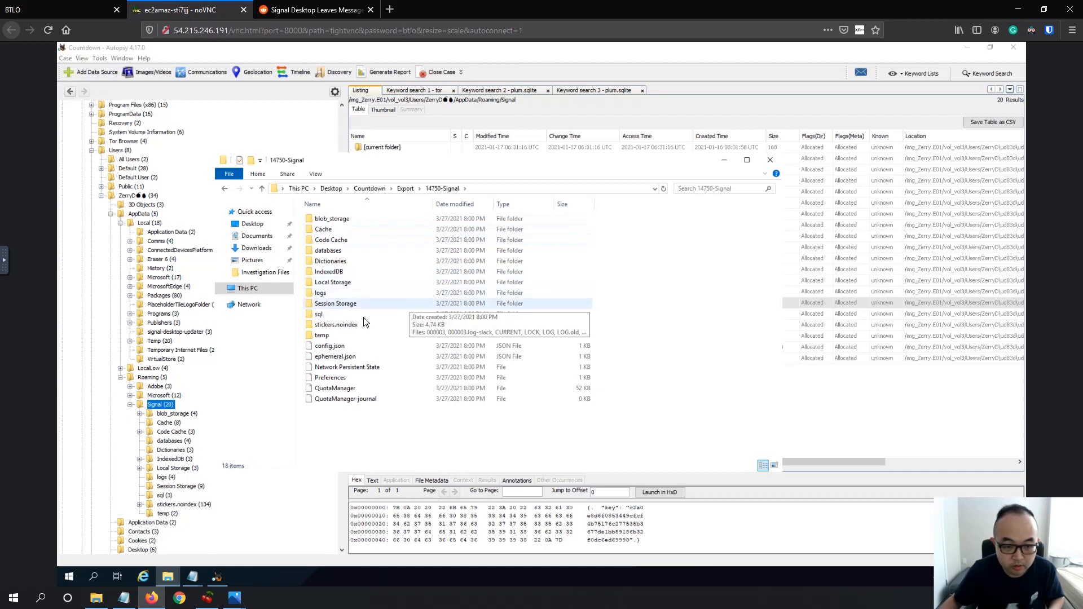
- Open the extracted config.json from the 14750-Signal folder in Notepad and maximise its window
{"action": "right_click", "coordinate": [357, 346]}
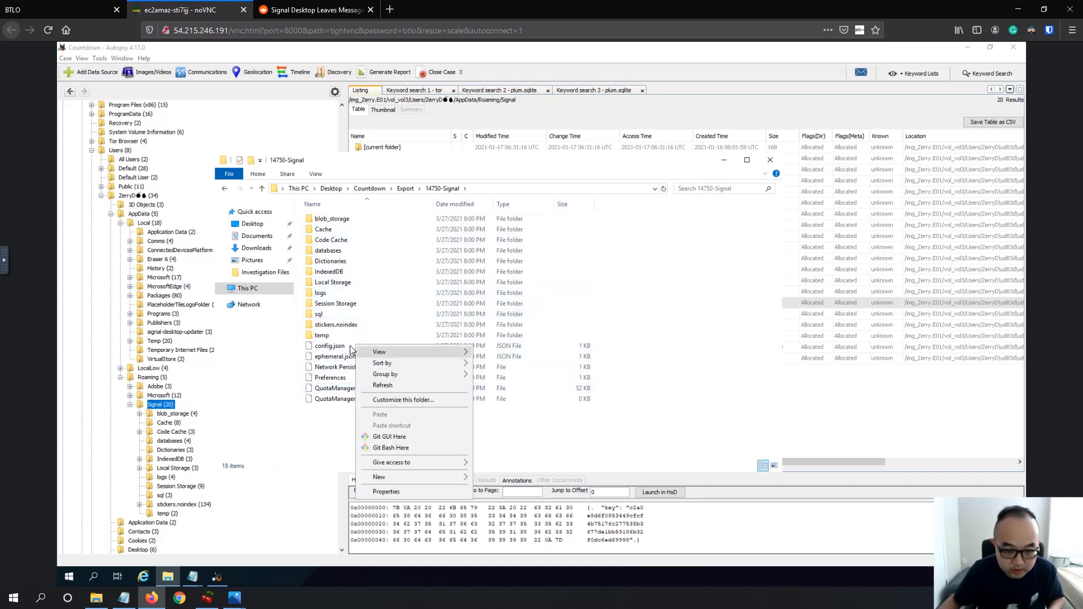
{"action": "left_click", "coordinate": [350, 345]}
{"action": "right_click", "coordinate": [350, 344]}
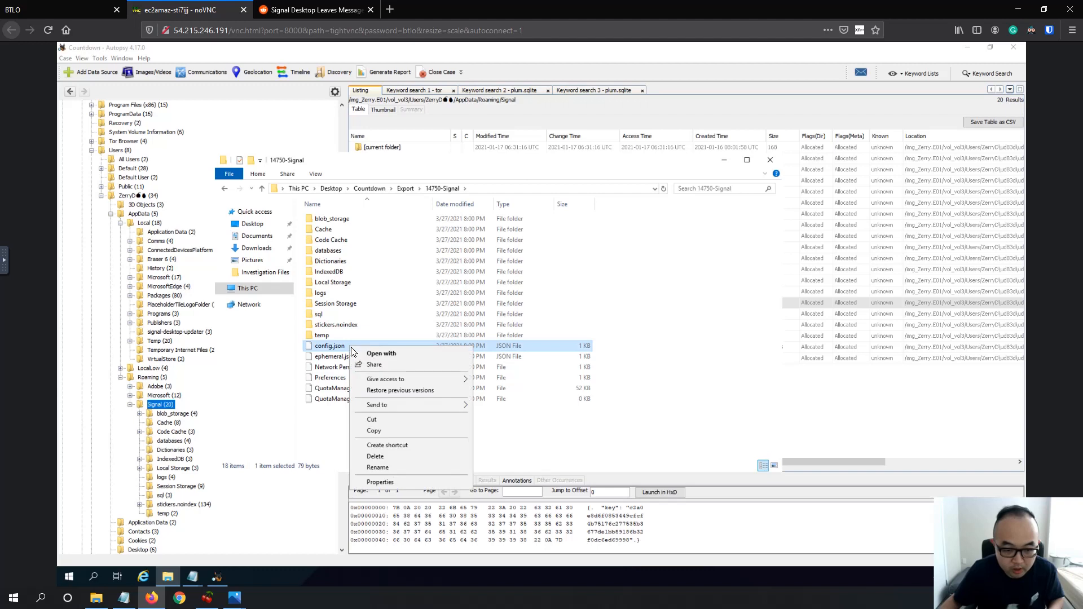
{"action": "left_click", "coordinate": [409, 356]}
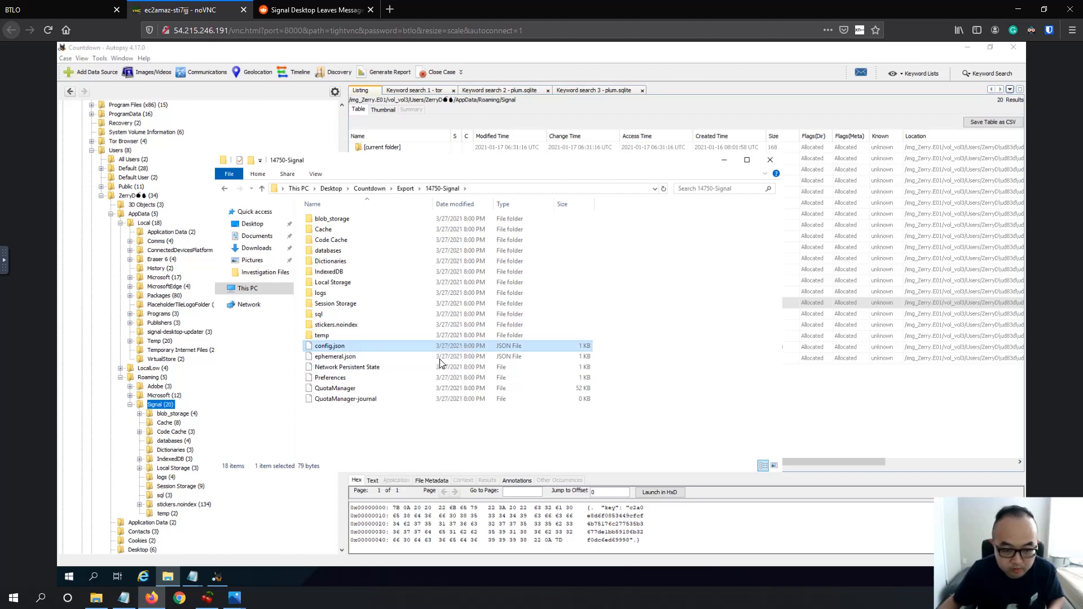
{"action": "left_click", "coordinate": [489, 232]}
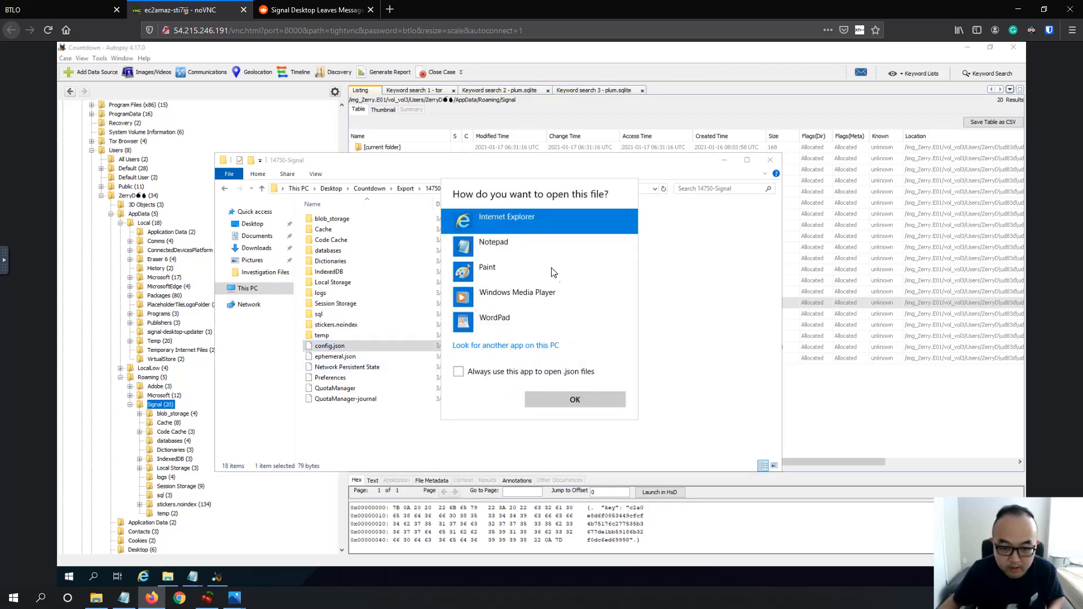
{"action": "left_click", "coordinate": [566, 396]}
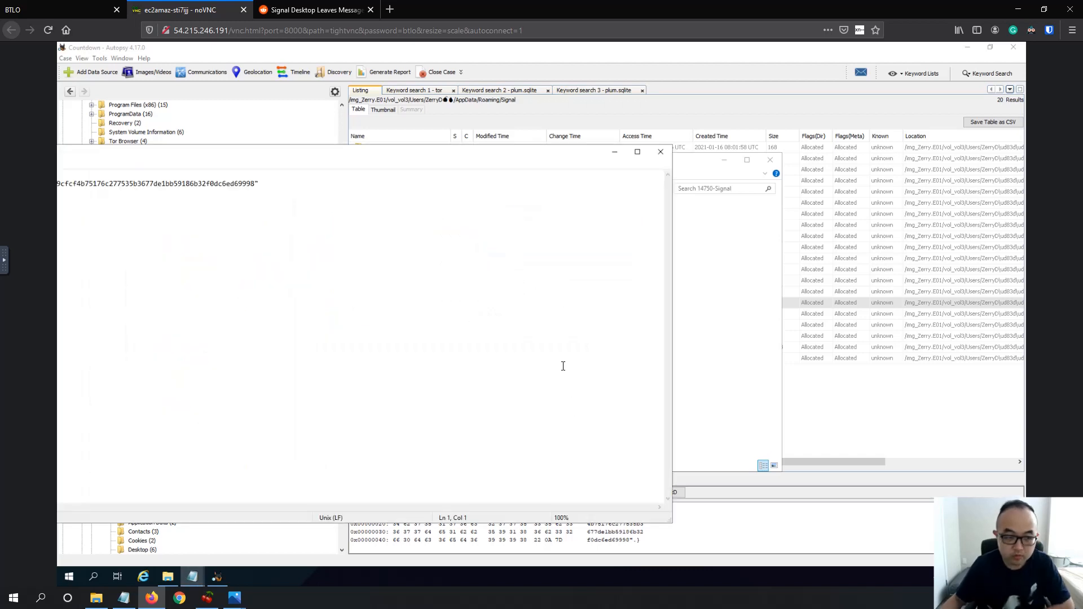
{"action": "left_click", "coordinate": [638, 152]}
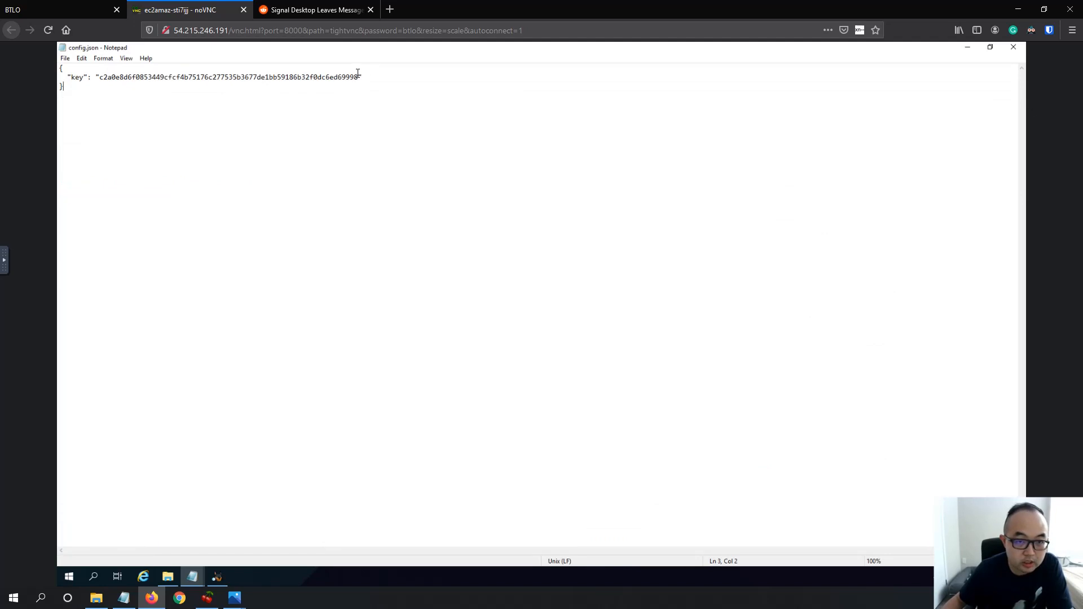
- Copy the decryption key value in config.json, without its surrounding quotation marks
{"action": "left_click_drag", "start_coordinate": [358, 76], "coordinate": [101, 78]}
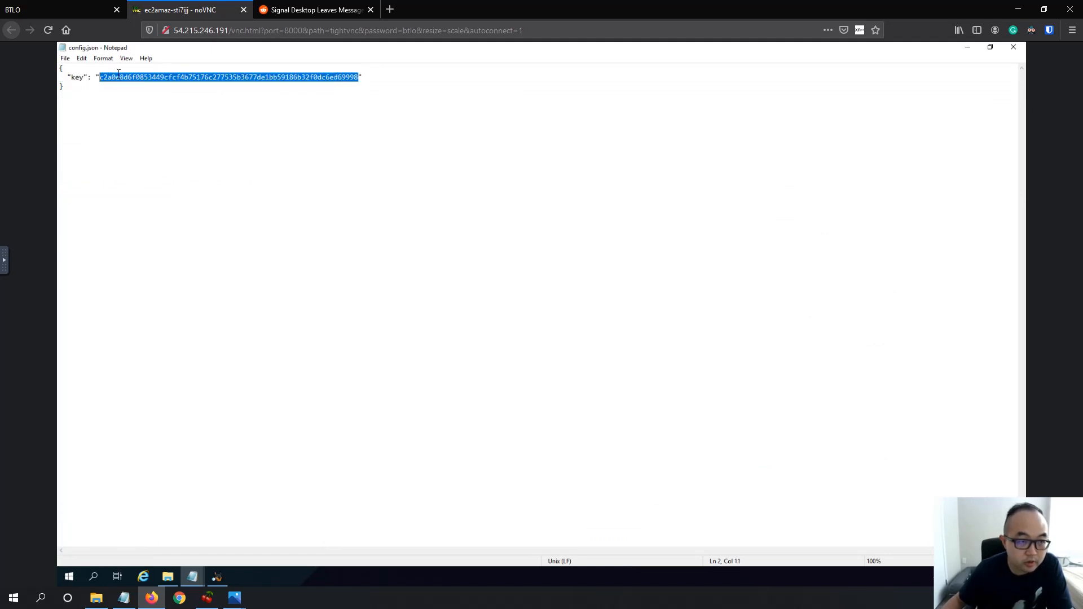
{"action": "right_click", "coordinate": [118, 73]}
{"action": "left_click", "coordinate": [152, 105]}
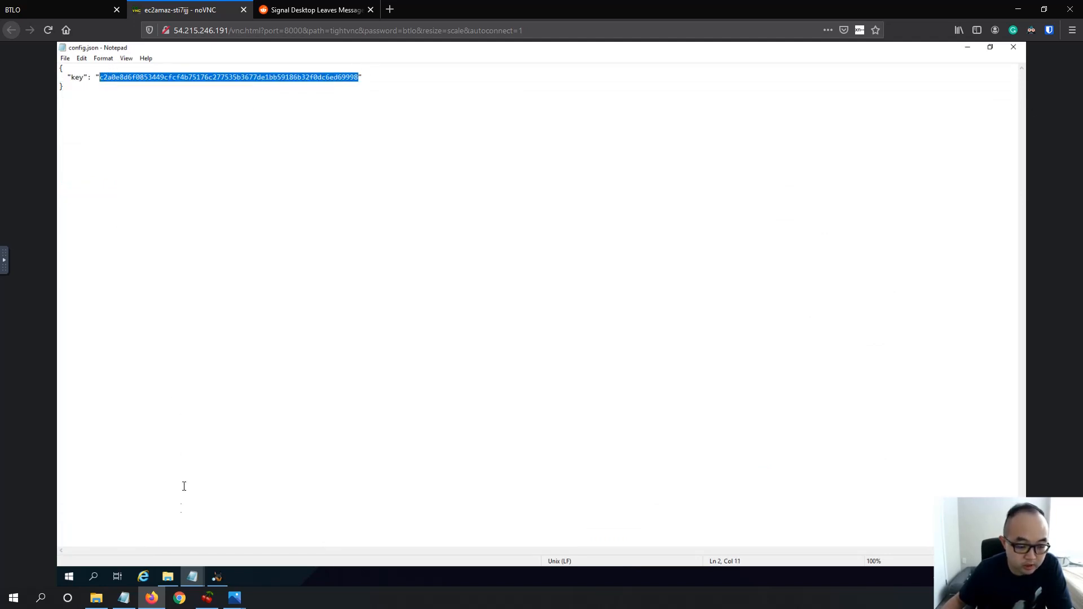
- Bring up the spare READ ME - Hints window that has no recorded answers and close it
{"action": "left_click", "coordinate": [168, 576]}
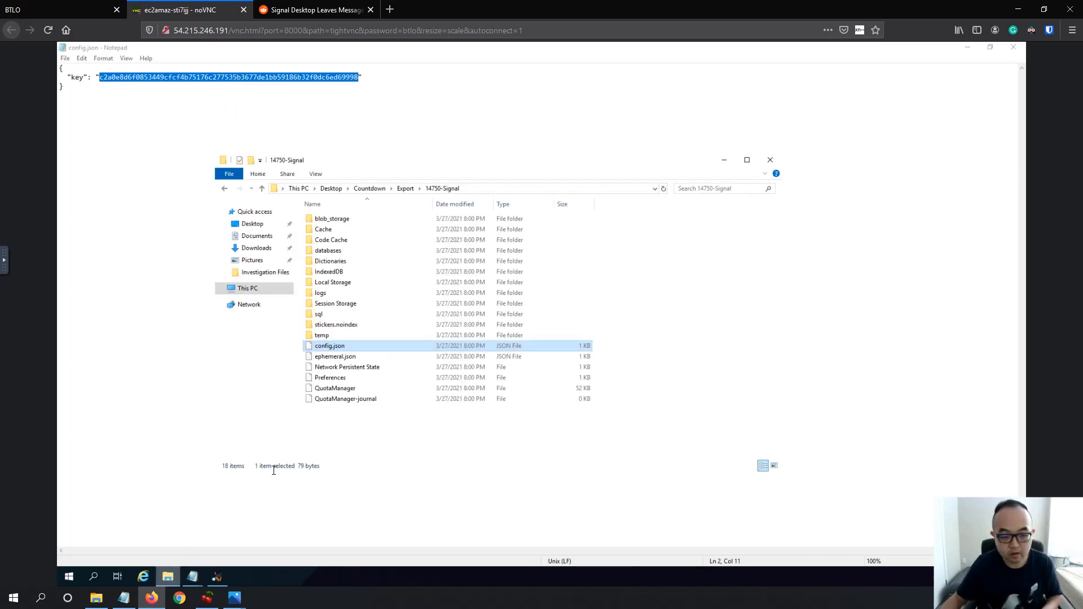
{"action": "left_click", "coordinate": [192, 576]}
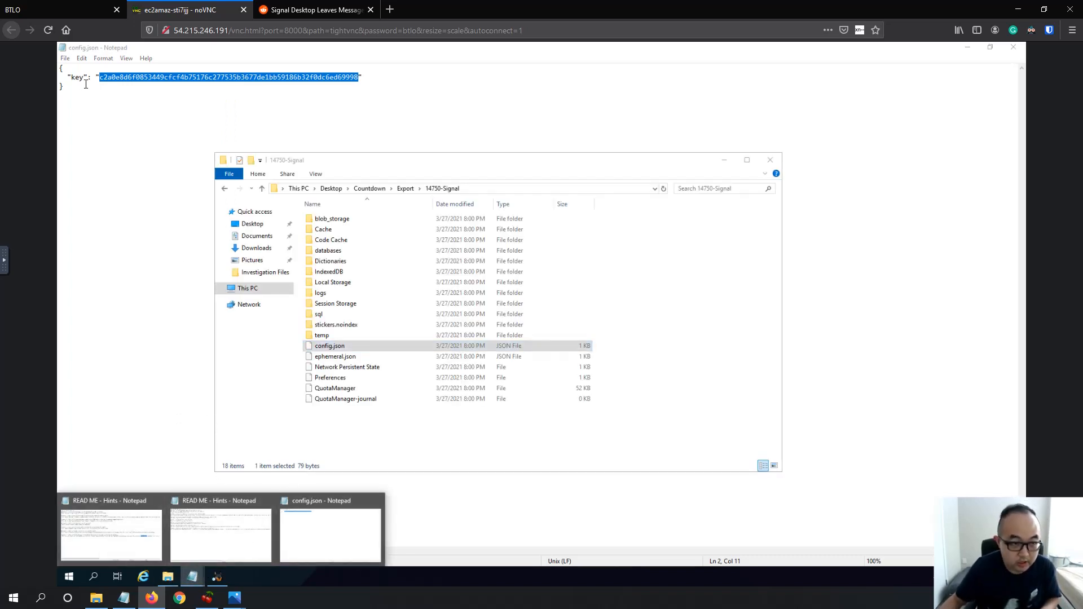
{"action": "left_click", "coordinate": [142, 535]}
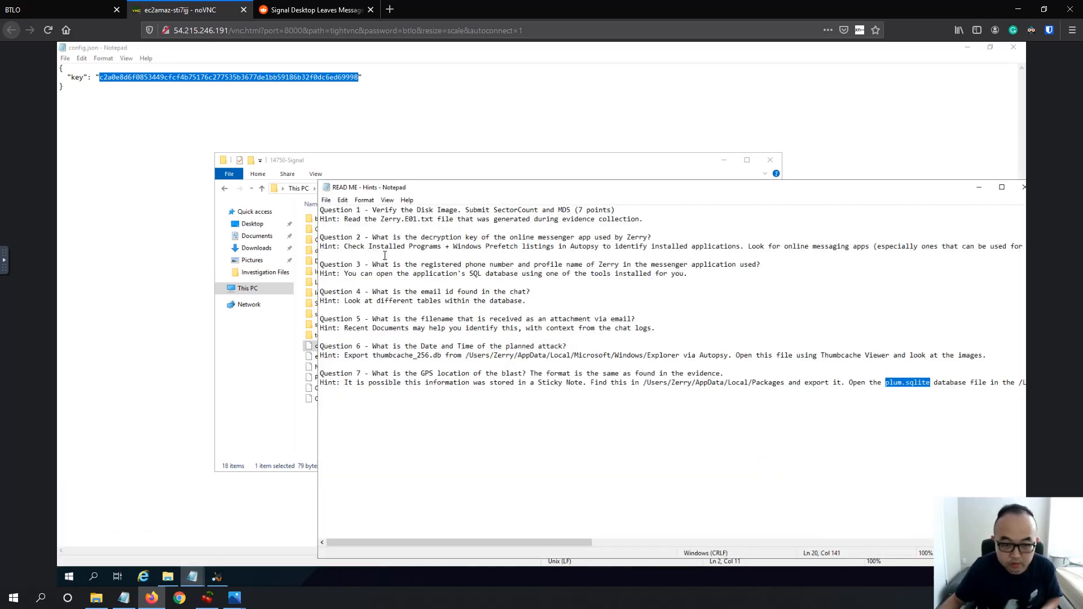
{"action": "left_click_drag", "start_coordinate": [881, 195], "coordinate": [796, 191]}
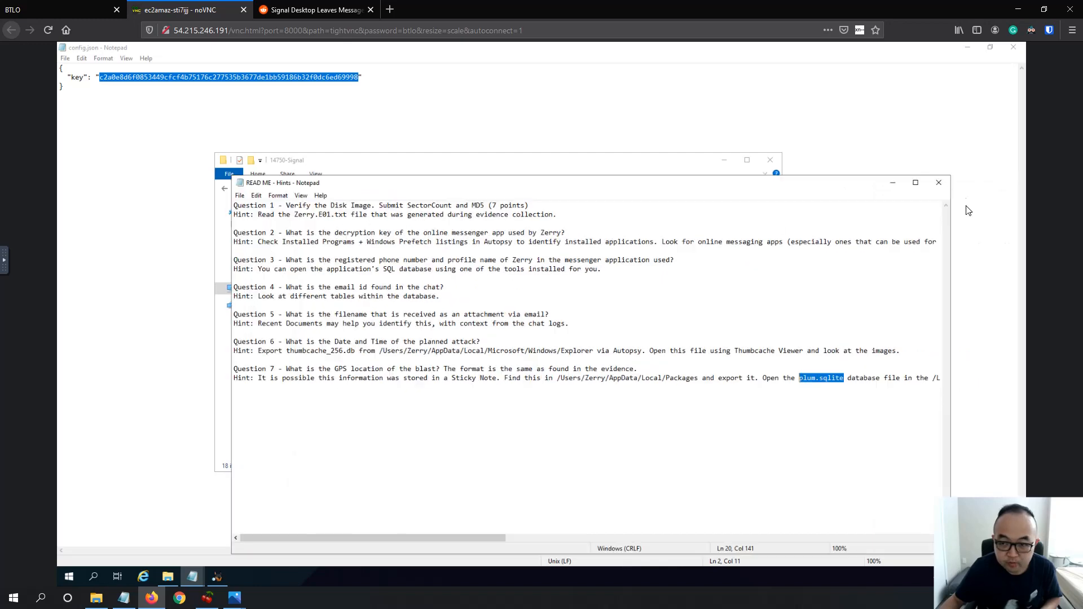
{"action": "left_click", "coordinate": [940, 185]}
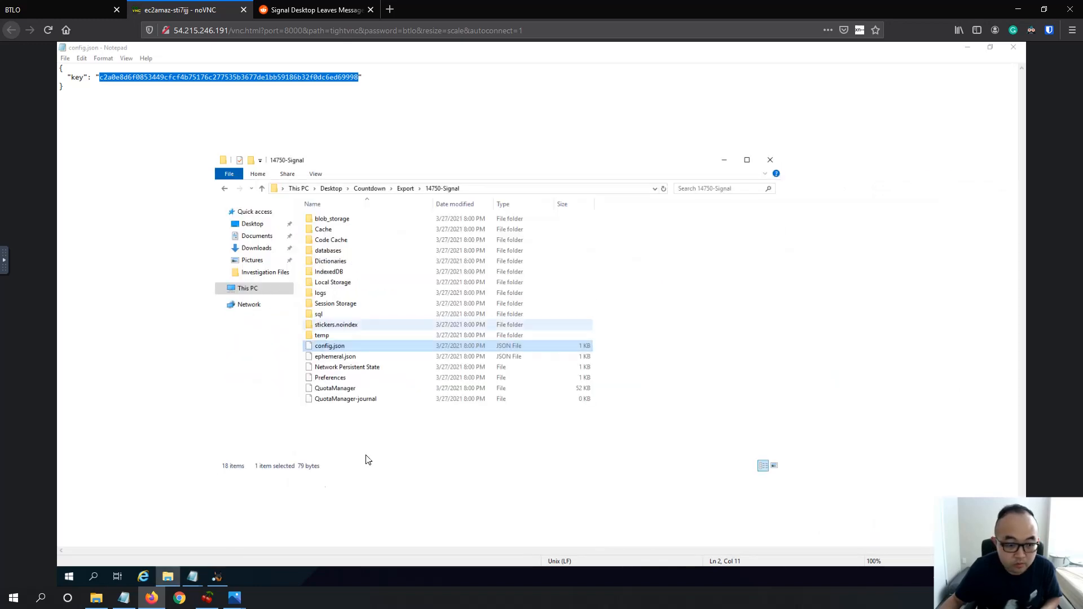
- Paste the copied decryption key below the Question 2 hint in READ ME - Hints, followed by a blank line
{"action": "mouse_move", "coordinate": [192, 581]}
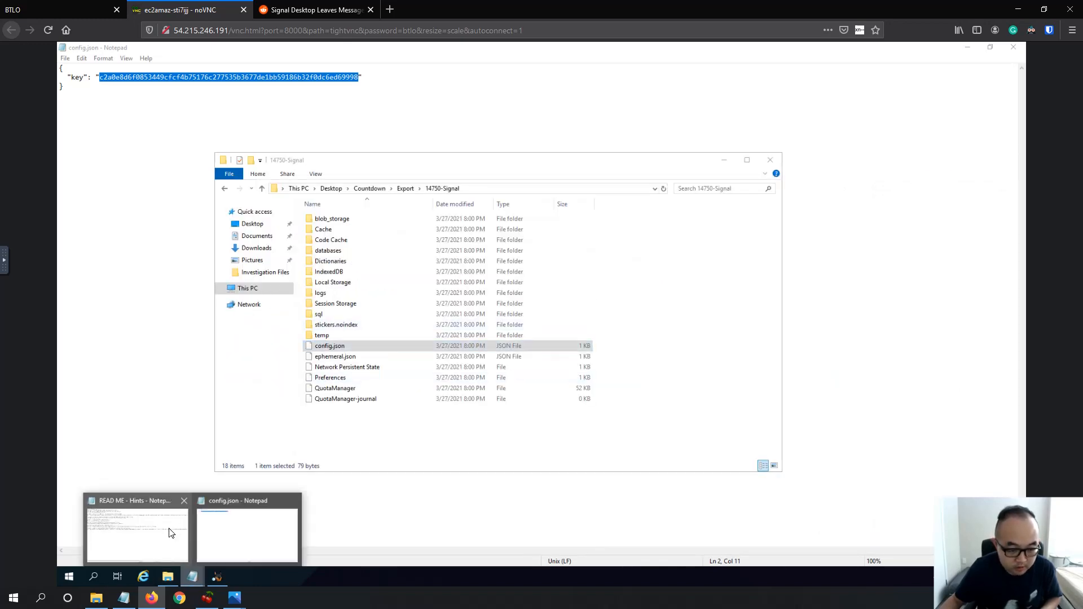
{"action": "left_click", "coordinate": [171, 534]}
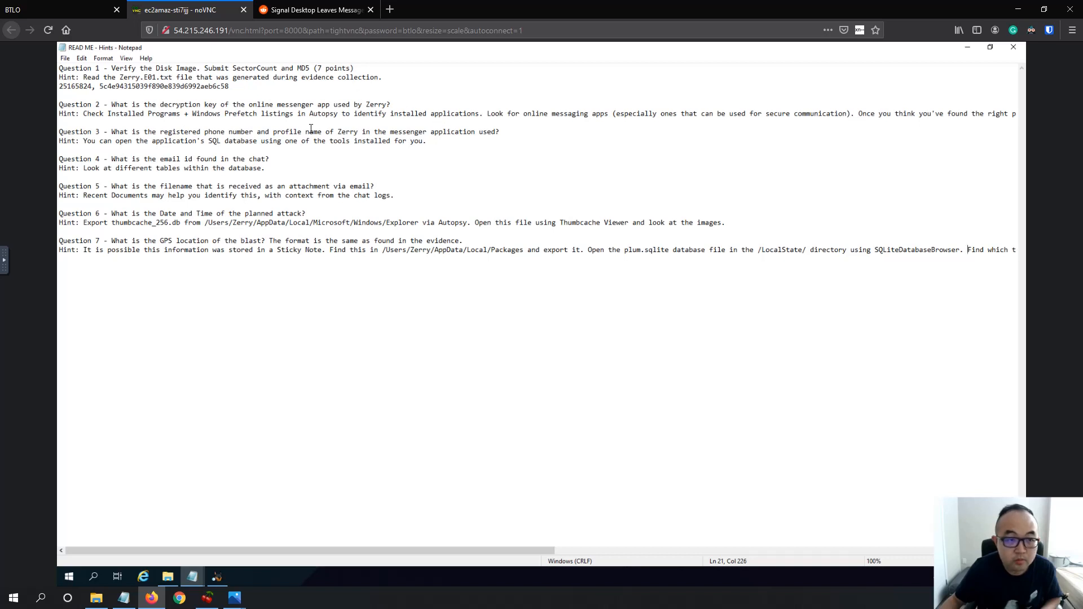
{"action": "left_click", "coordinate": [177, 123]}
{"action": "key", "text": "ctrl+v"}
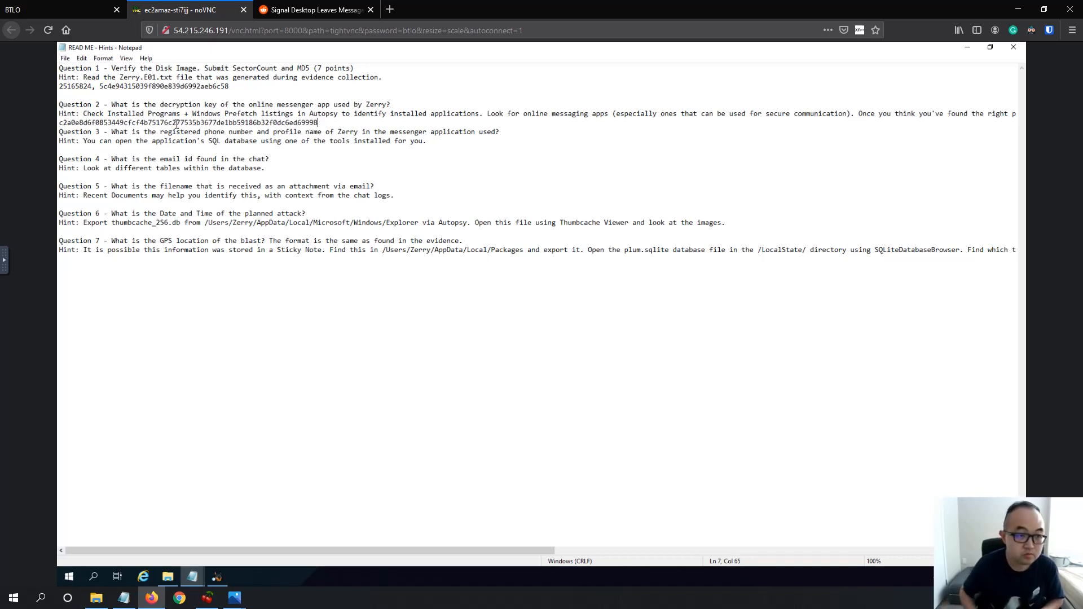
{"action": "key", "text": "Return"}
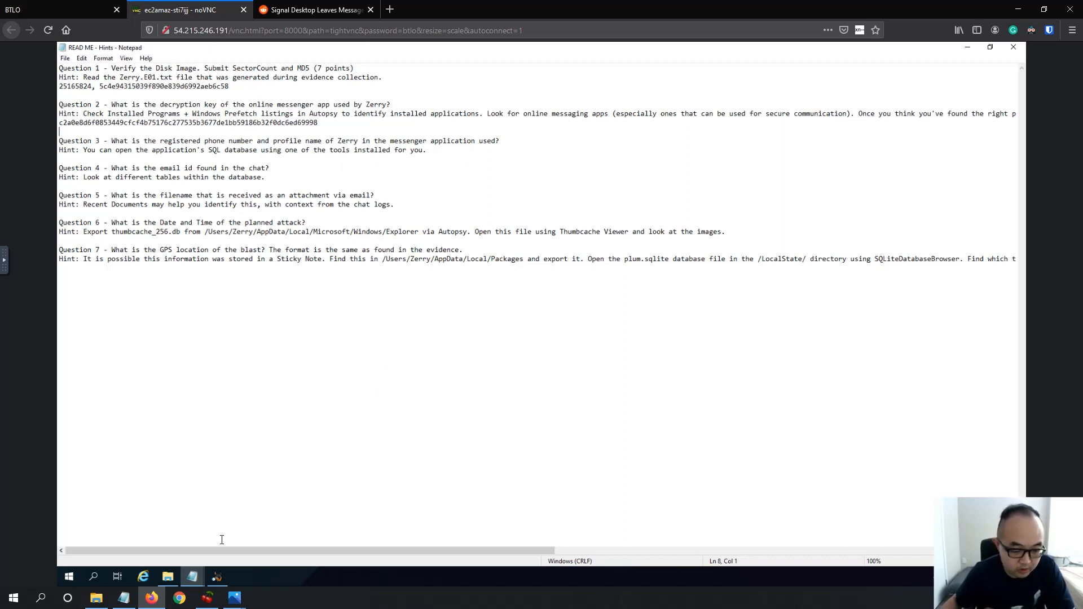
- Minimise the 14750-Signal folder, hints, config.json and Autopsy windows to reveal the desktop
{"action": "mouse_move", "coordinate": [168, 577]}
{"action": "left_click", "coordinate": [169, 525]}
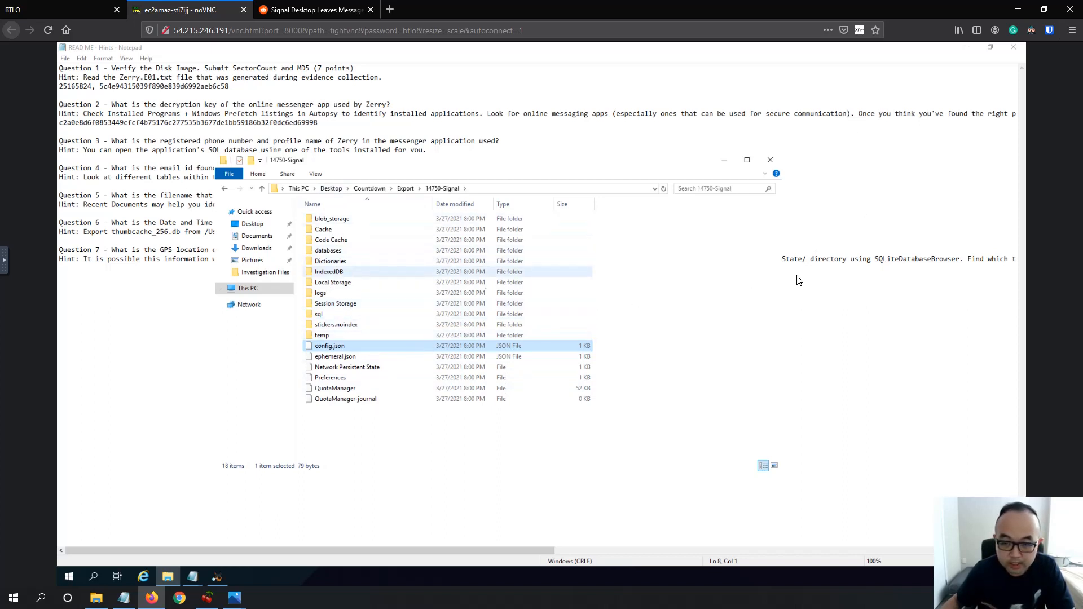
{"action": "left_click", "coordinate": [170, 582]}
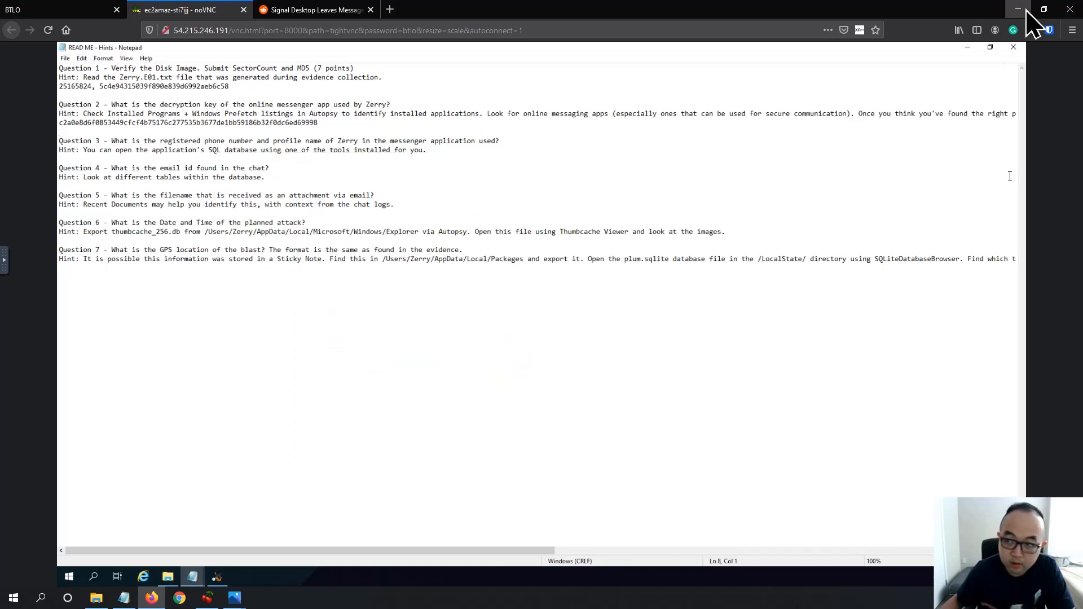
{"action": "left_click", "coordinate": [967, 47]}
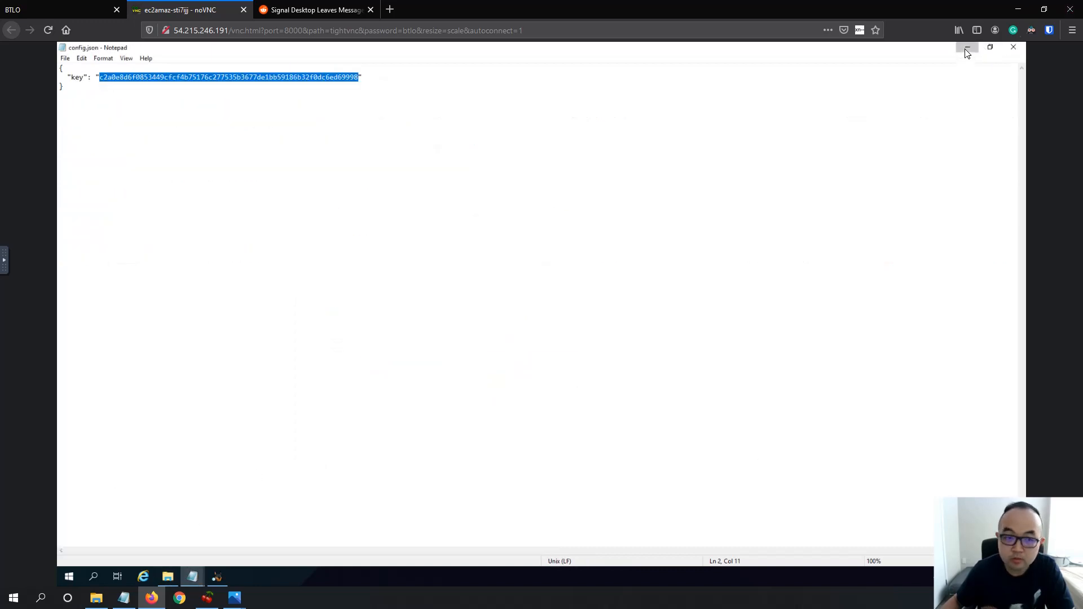
{"action": "left_click", "coordinate": [967, 47]}
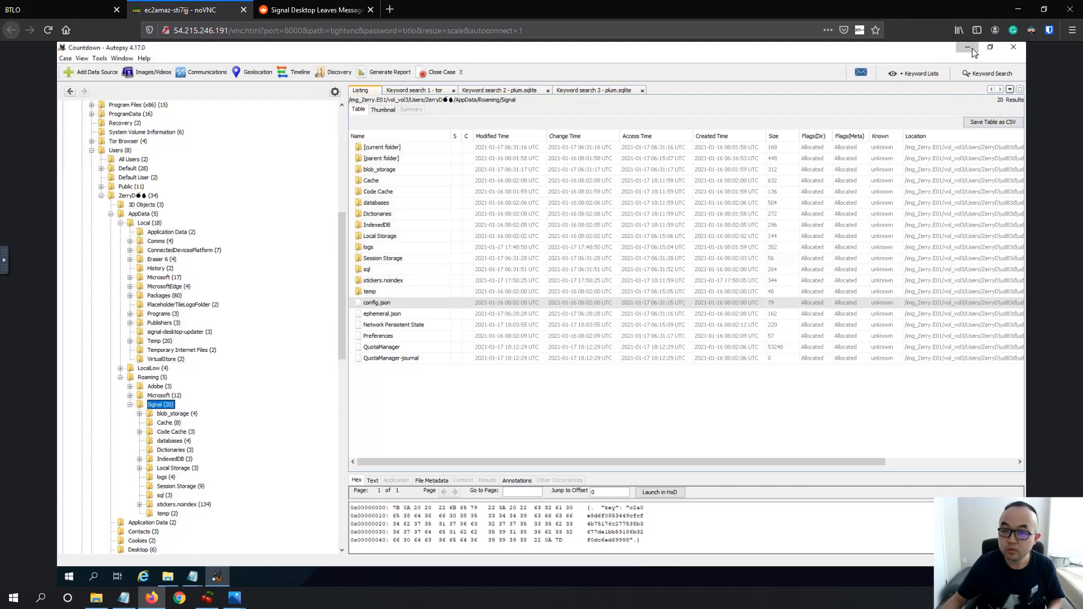
{"action": "left_click", "coordinate": [968, 48]}
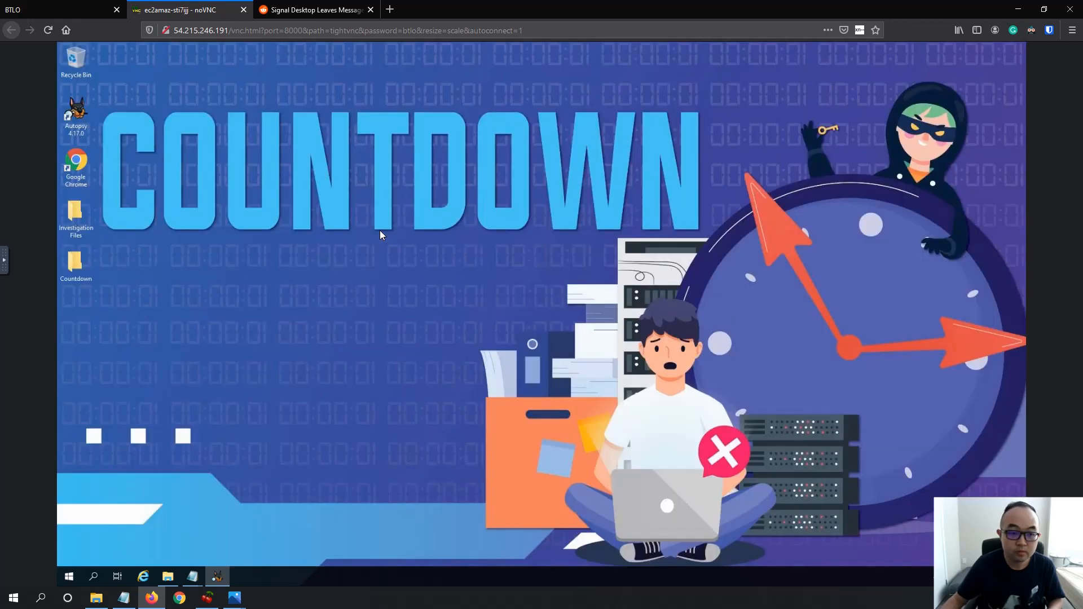
- Launch SQLiteDatabaseBrowserPortable from the desktop's Investigation Files/Tools/SQLiteDatabaseBrowserPortable folder
{"action": "double_click", "coordinate": [76, 264]}
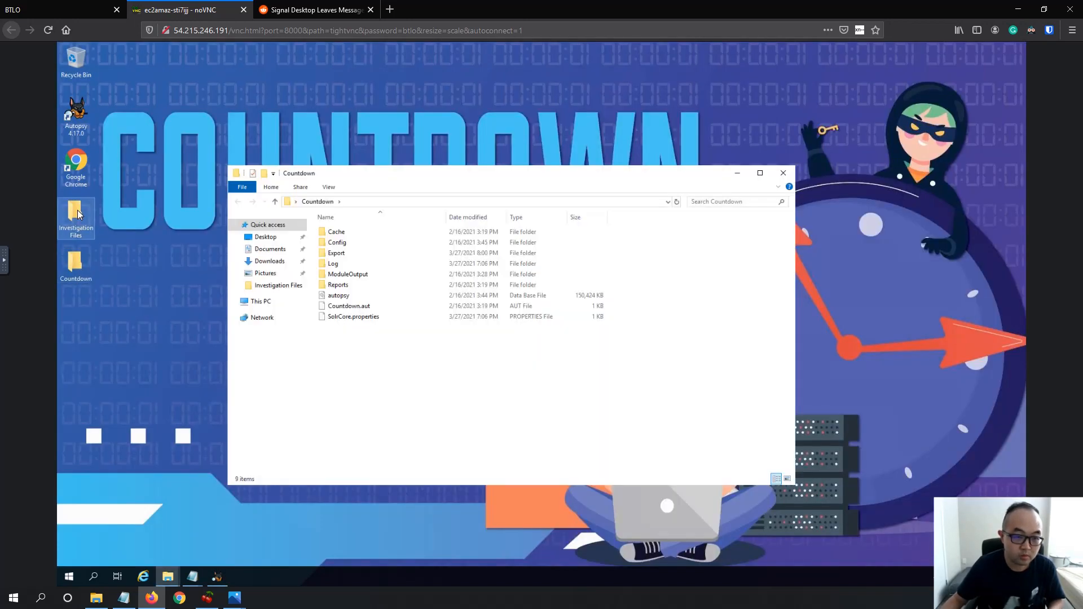
{"action": "double_click", "coordinate": [76, 214]}
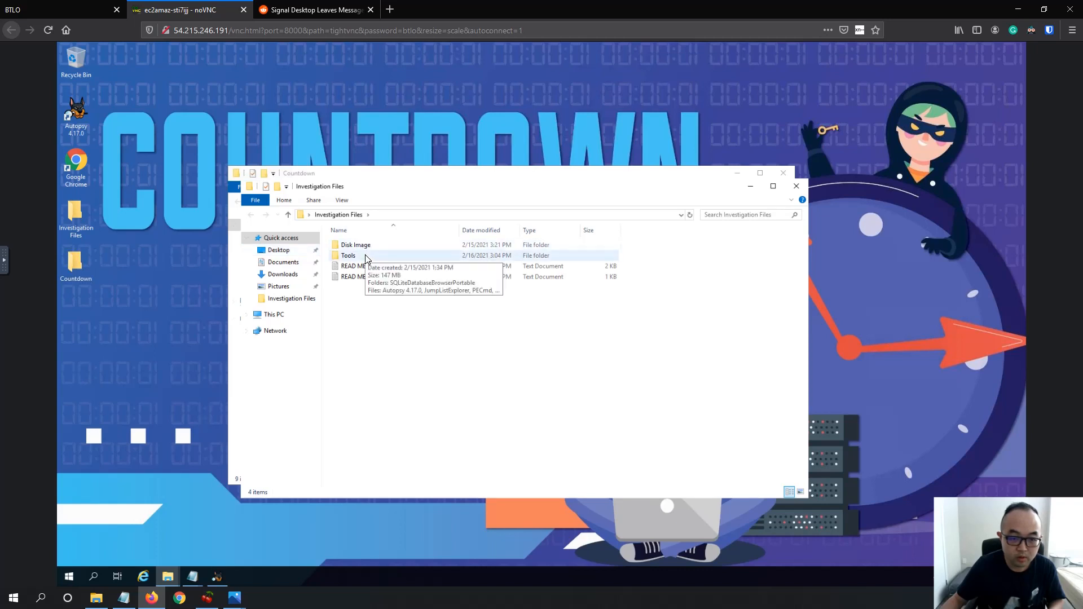
{"action": "double_click", "coordinate": [365, 259]}
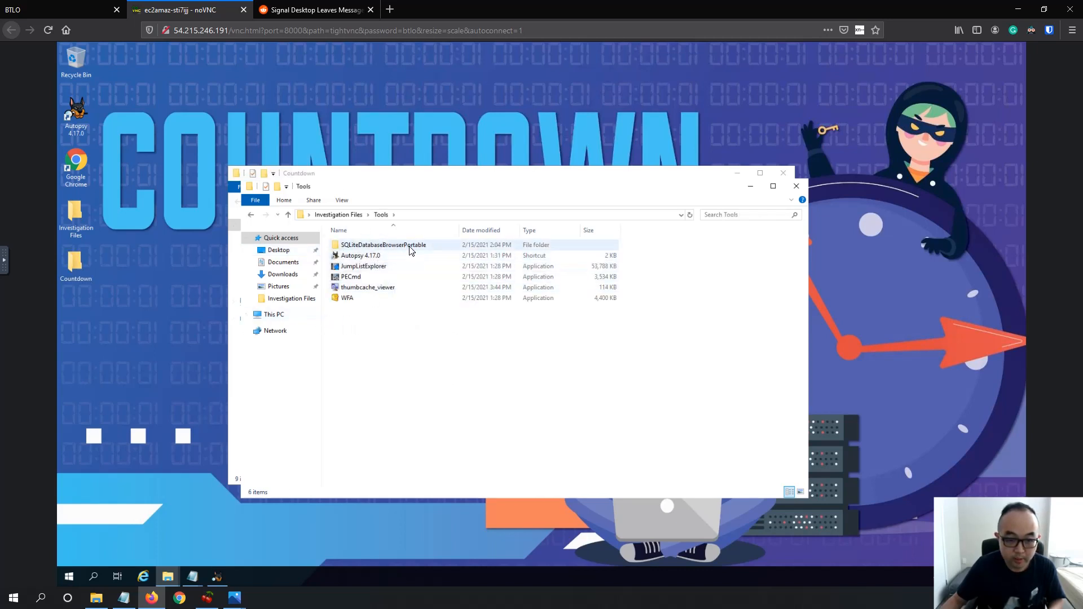
{"action": "double_click", "coordinate": [435, 248]}
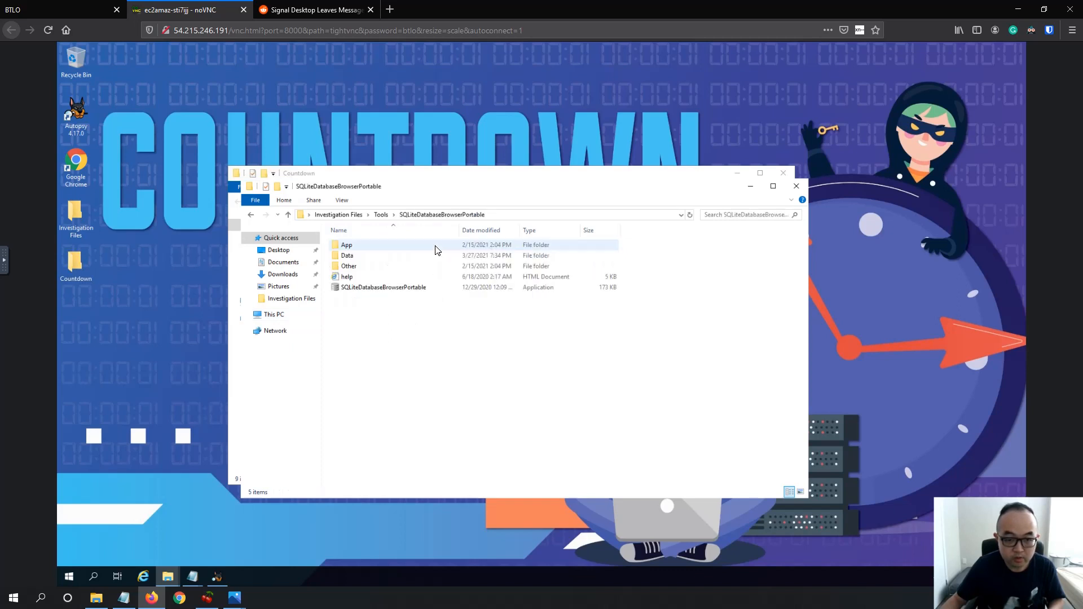
{"action": "left_click", "coordinate": [373, 289]}
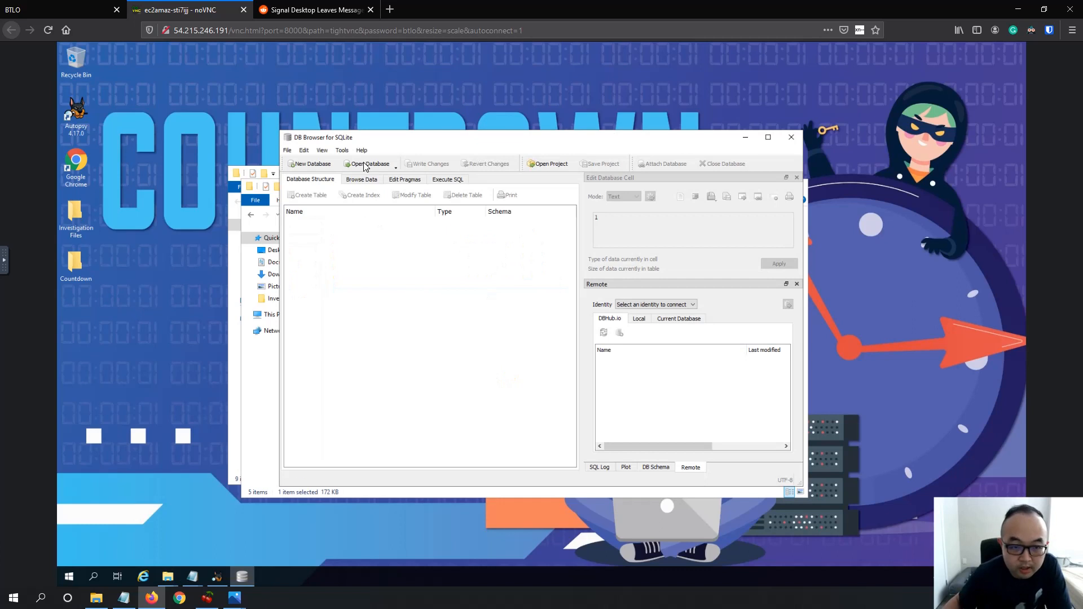
- Start opening a database in DB Browser for SQLite and browse to the desktop's Countdown/Export/14750-Signal folder
{"action": "left_click", "coordinate": [366, 164]}
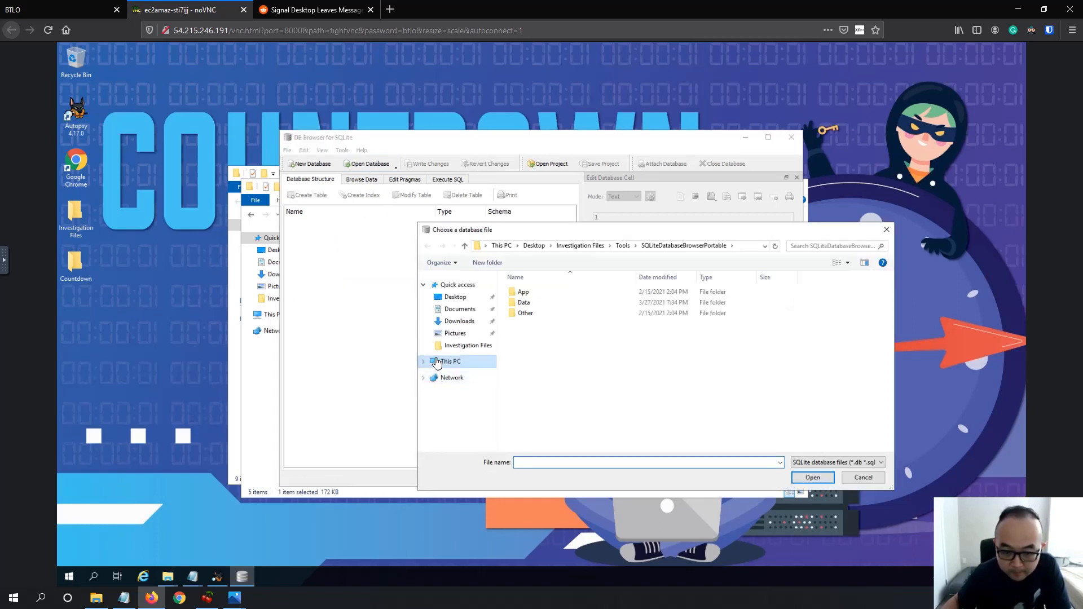
{"action": "left_click", "coordinate": [437, 362]}
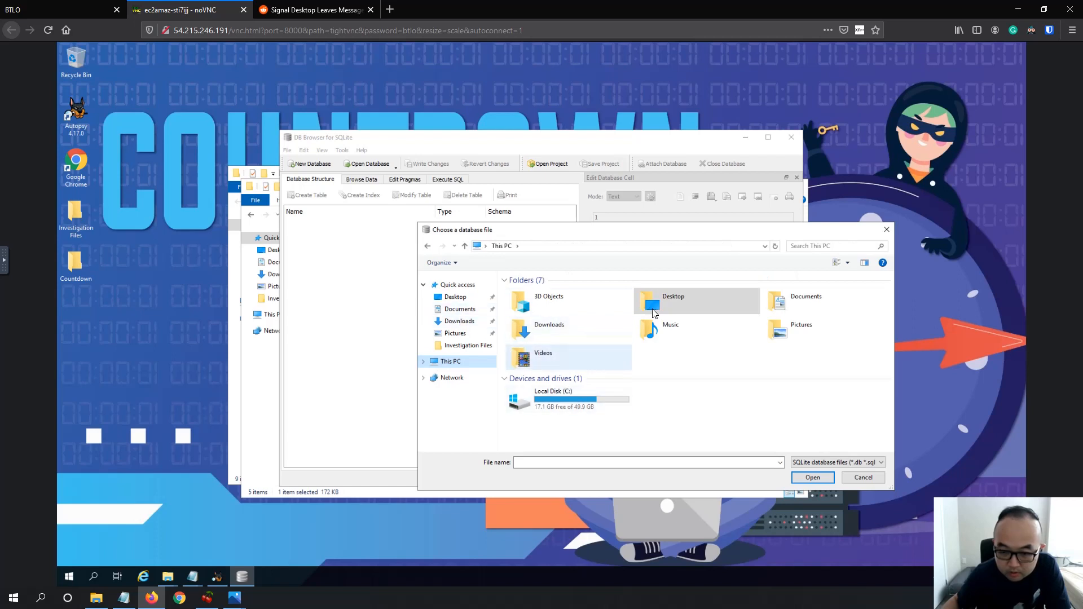
{"action": "left_click", "coordinate": [654, 312]}
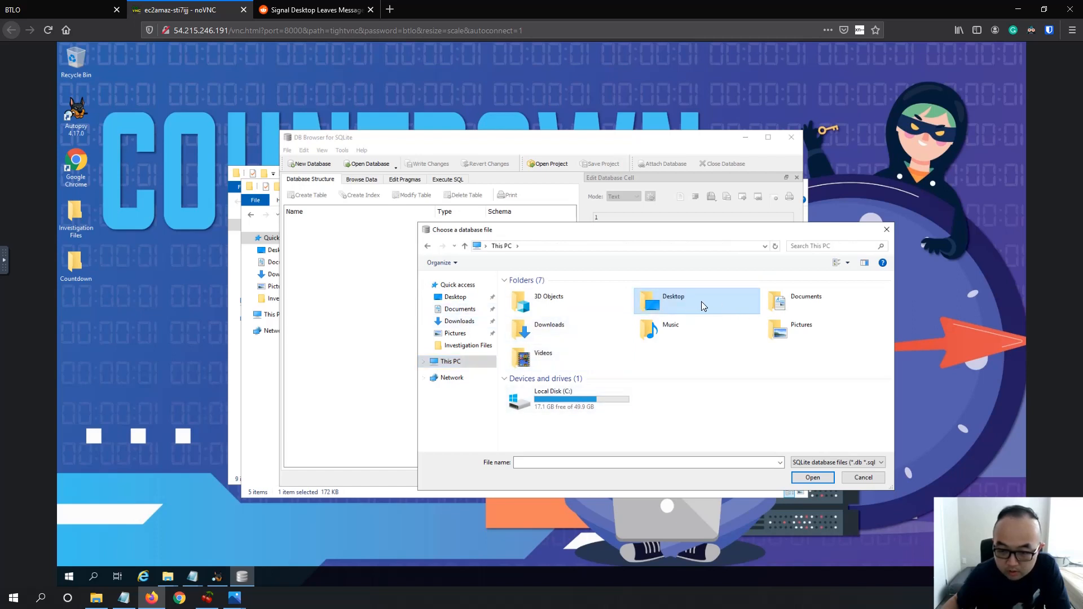
{"action": "double_click", "coordinate": [704, 306]}
{"action": "double_click", "coordinate": [558, 291]}
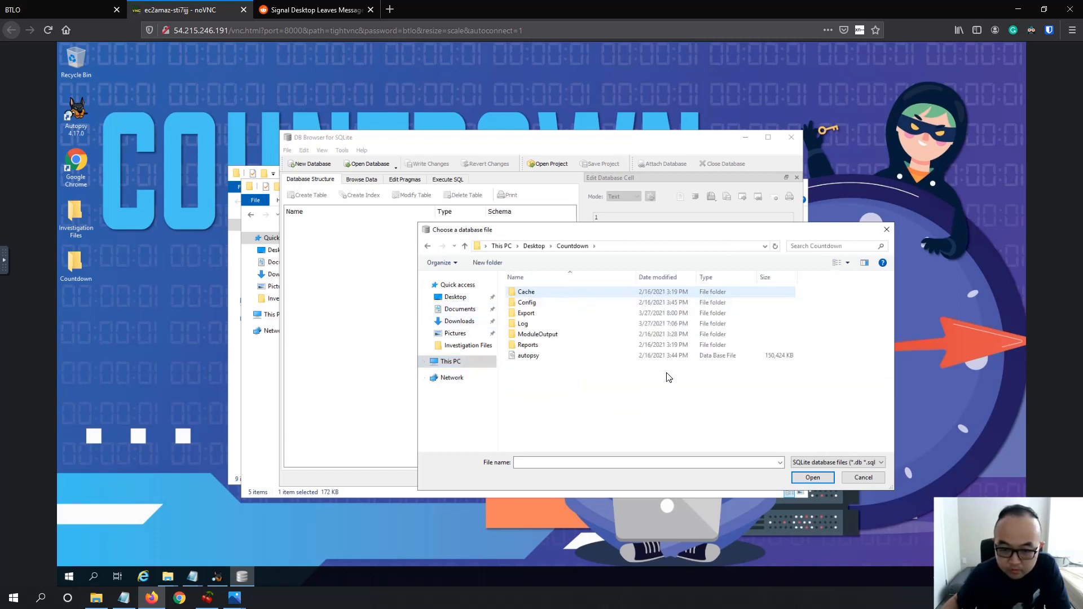
{"action": "double_click", "coordinate": [538, 314]}
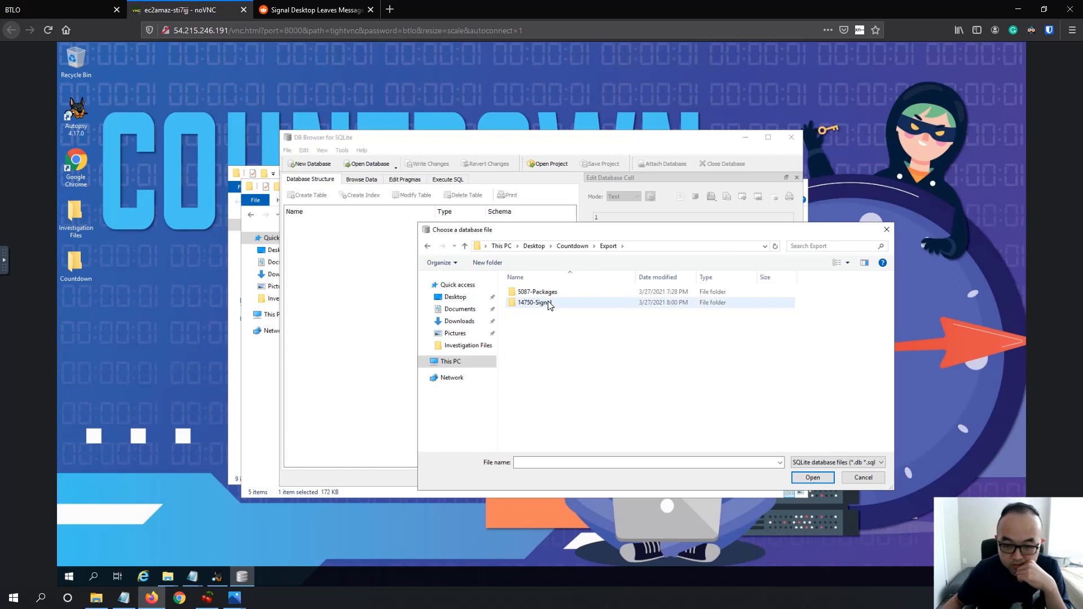
{"action": "double_click", "coordinate": [547, 304]}
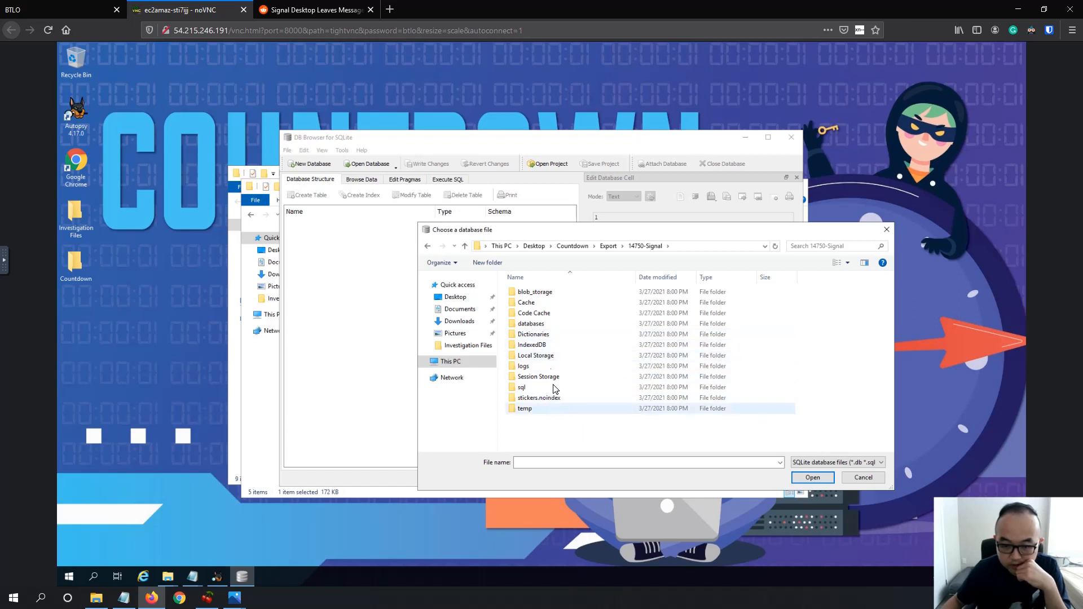
- Check the databases subfolder for Signal's database file and return to the 14750-Signal folder
{"action": "left_click", "coordinate": [543, 325]}
{"action": "double_click", "coordinate": [543, 325]}
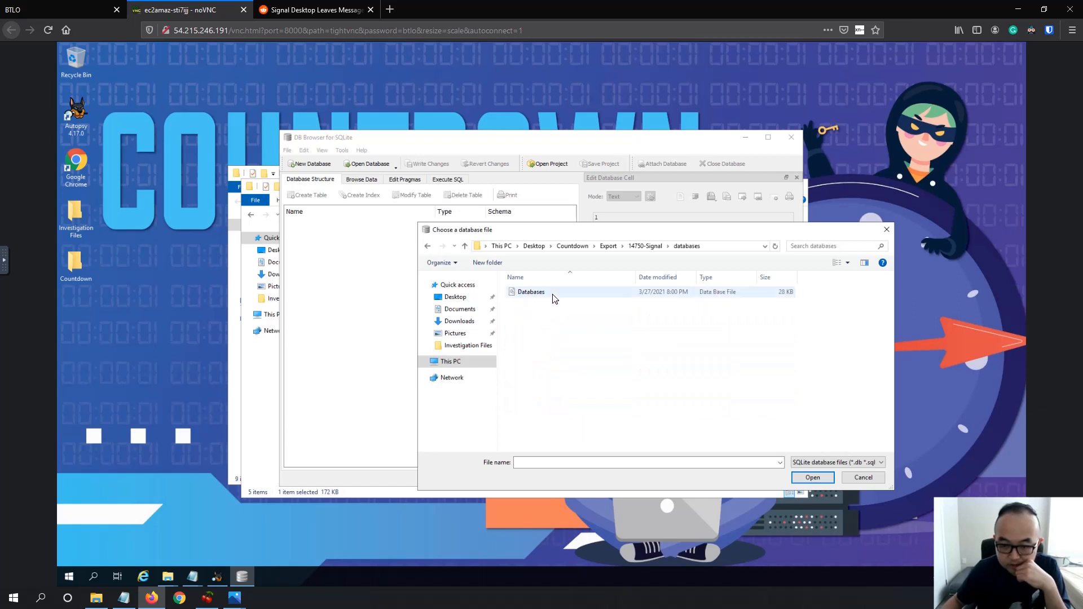
{"action": "left_click", "coordinate": [465, 246]}
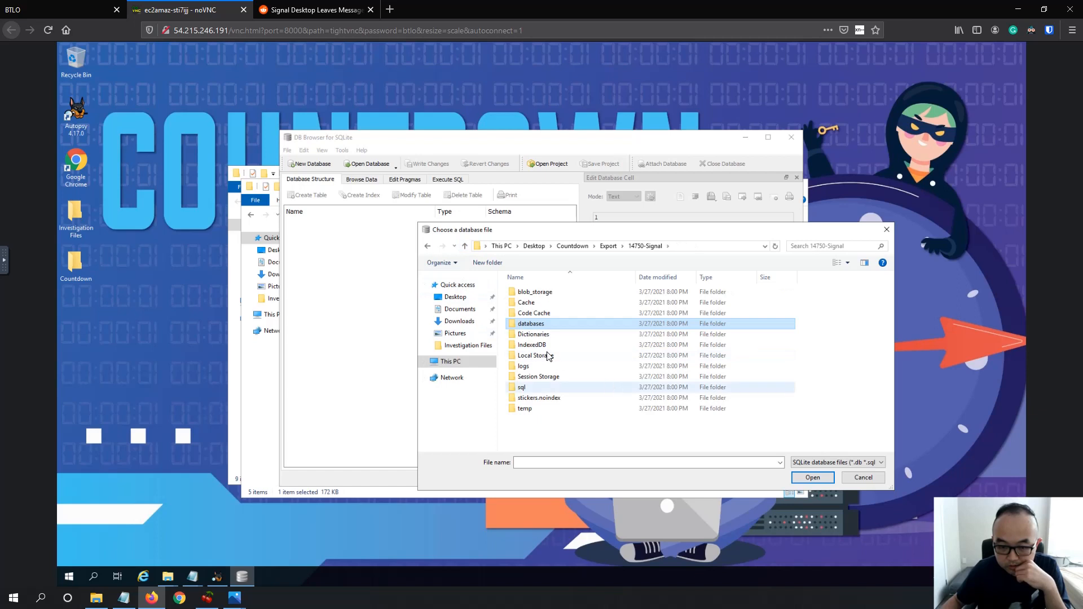
- Open db.sqlite from the 14750-Signal folder's sql subfolder as the database
{"action": "left_click", "coordinate": [536, 388]}
{"action": "double_click", "coordinate": [537, 388]}
{"action": "left_click", "coordinate": [534, 295]}
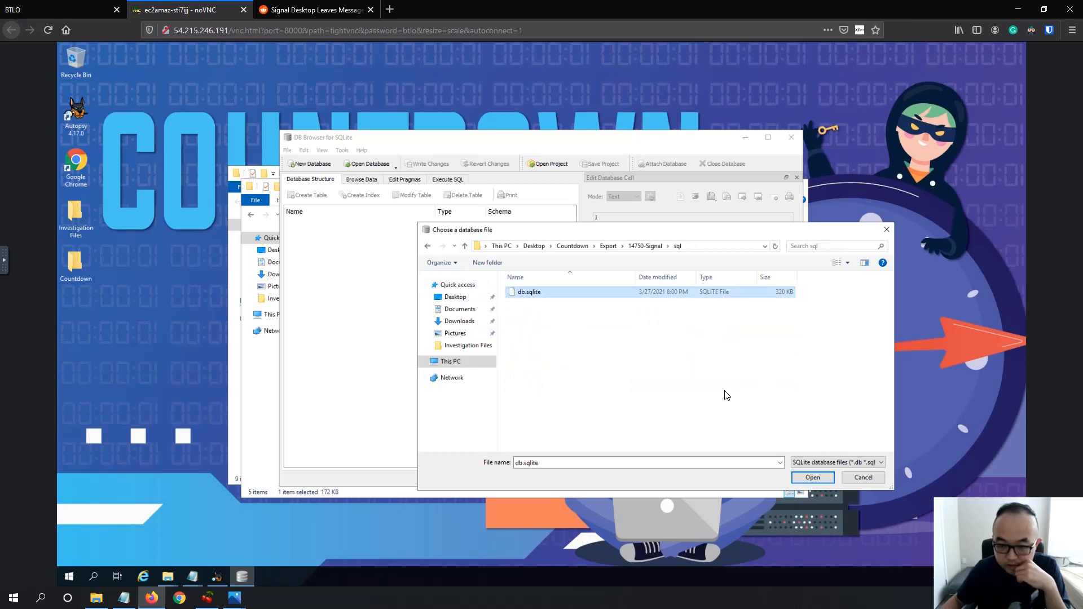
{"action": "left_click", "coordinate": [810, 479]}
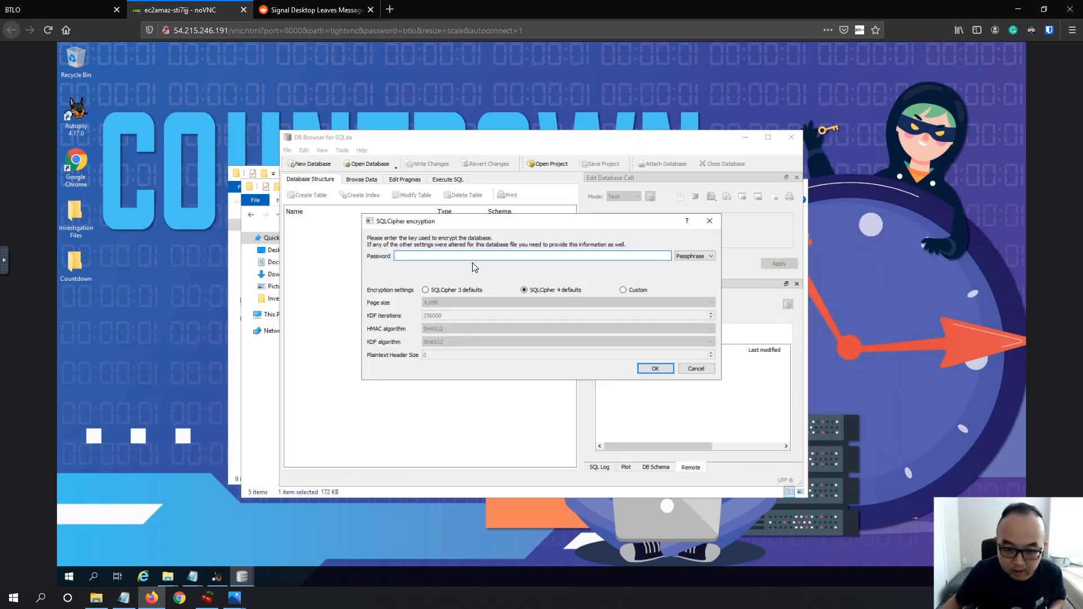
- Copy the decryption key from the config.json Notepad window and minimise that window to return to the SQLCipher encryption prompt
{"action": "mouse_move", "coordinate": [192, 578]}
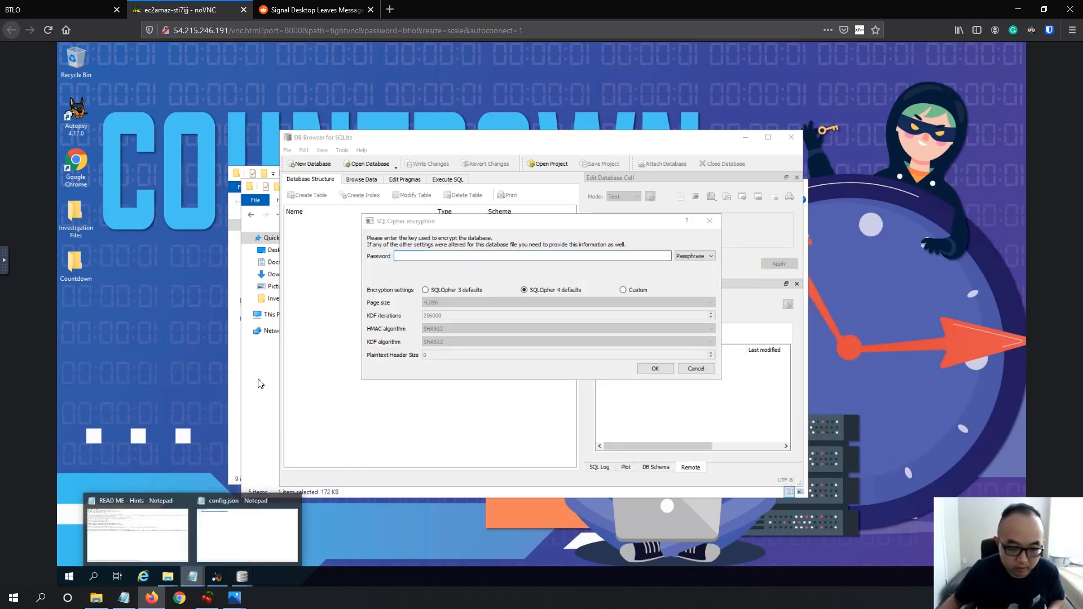
{"action": "left_click", "coordinate": [238, 544]}
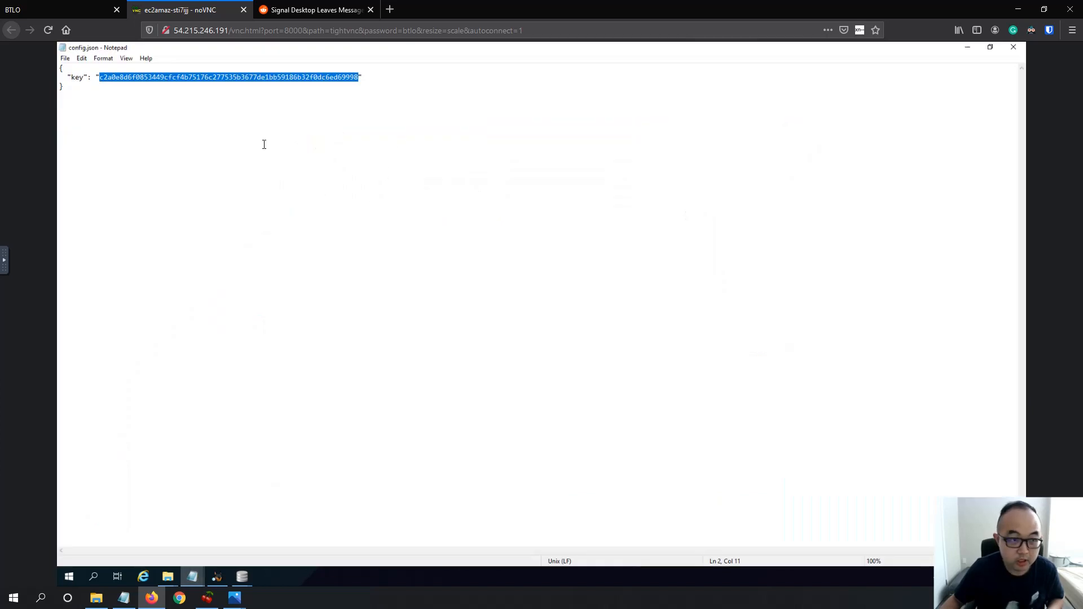
{"action": "right_click", "coordinate": [348, 79]}
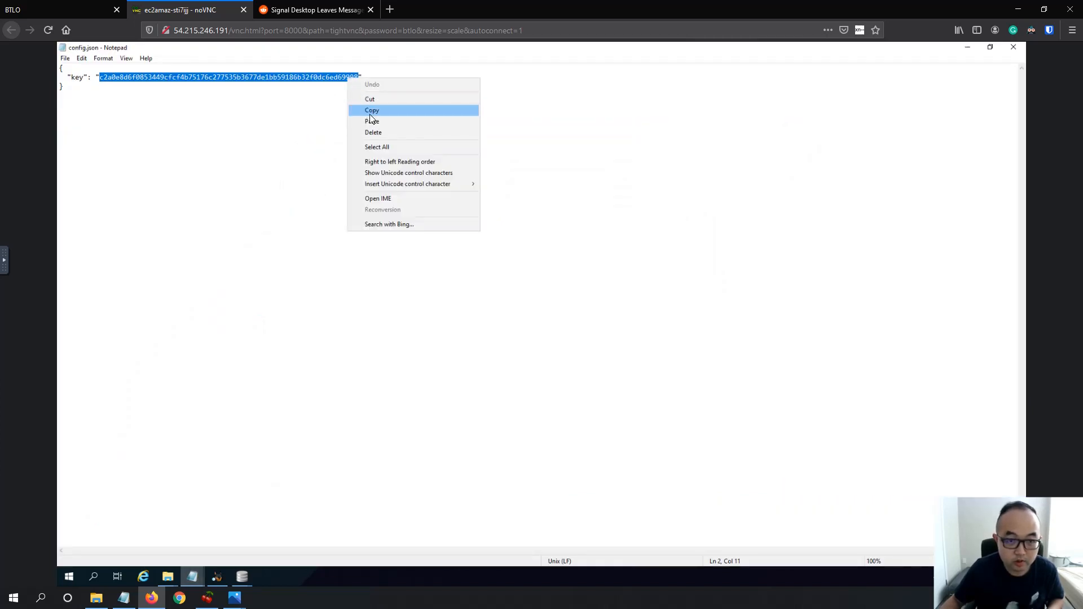
{"action": "left_click", "coordinate": [373, 109]}
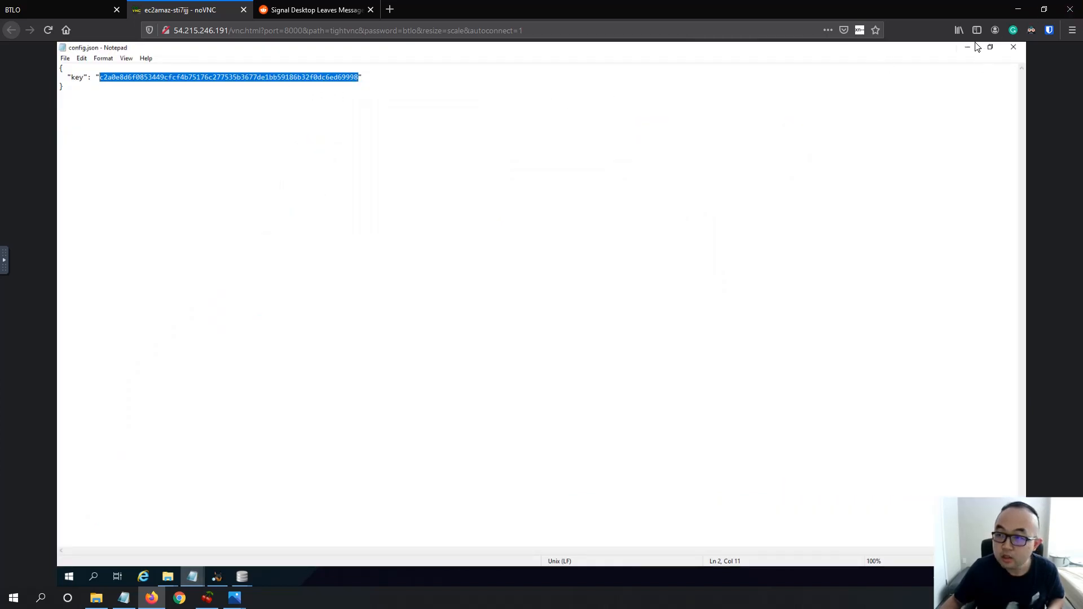
{"action": "right_click", "coordinate": [335, 78]}
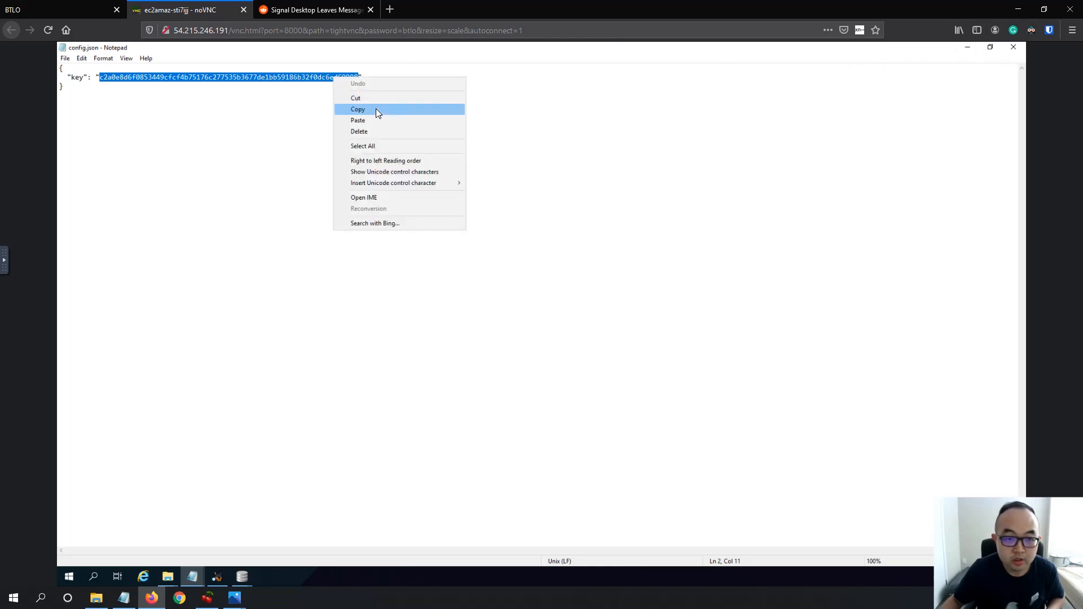
{"action": "left_click", "coordinate": [374, 108]}
{"action": "left_click", "coordinate": [968, 48]}
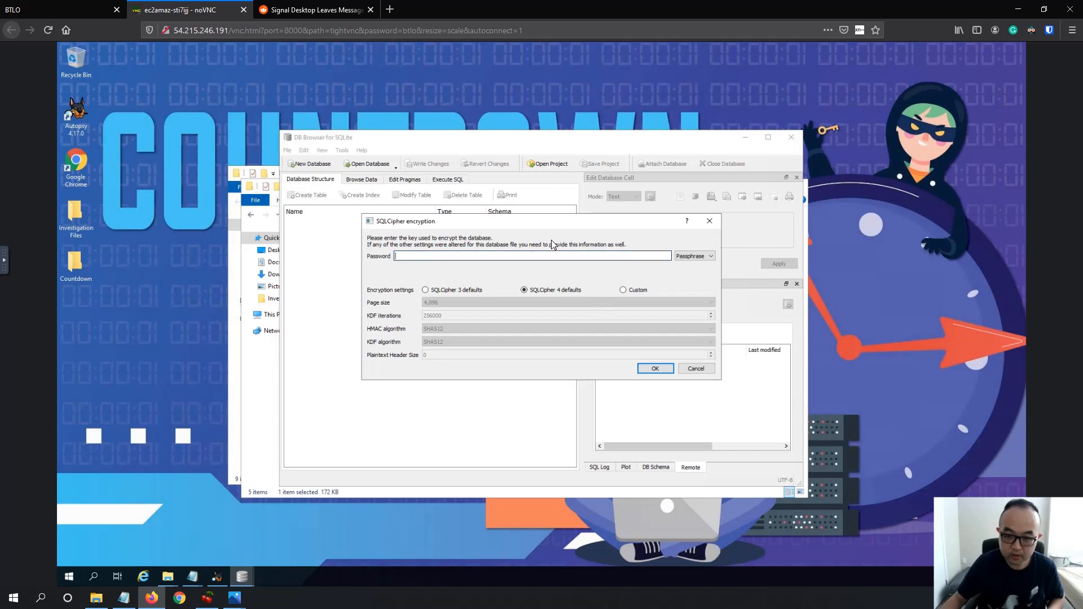
- Unlock the database by setting the password type to Raw key and pasting the copied decryption key, and maximise the database window
{"action": "left_click", "coordinate": [709, 255]}
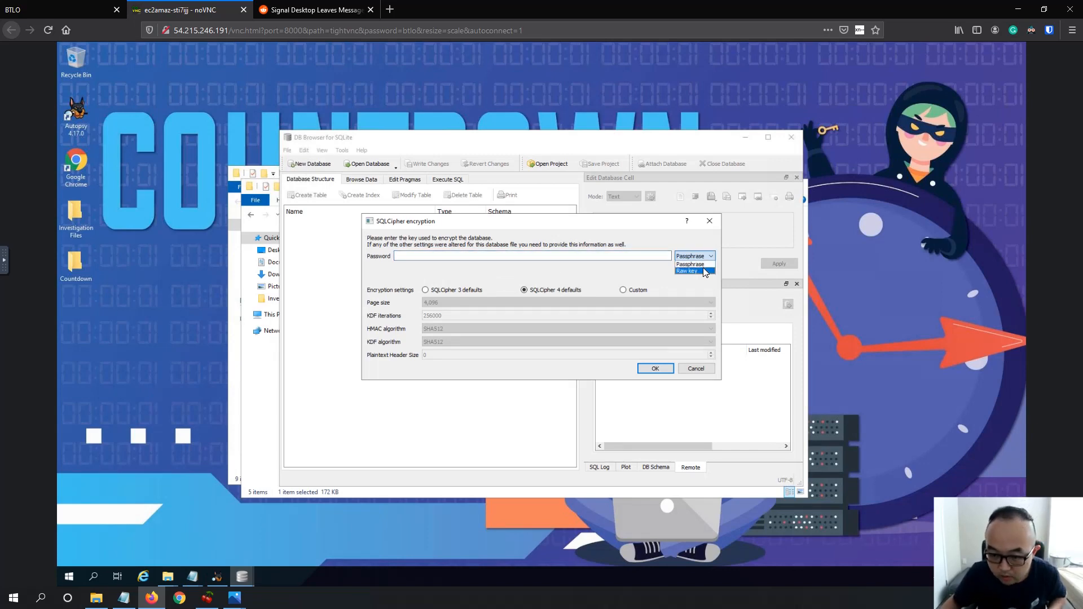
{"action": "left_click", "coordinate": [700, 276]}
{"action": "left_click", "coordinate": [437, 258]}
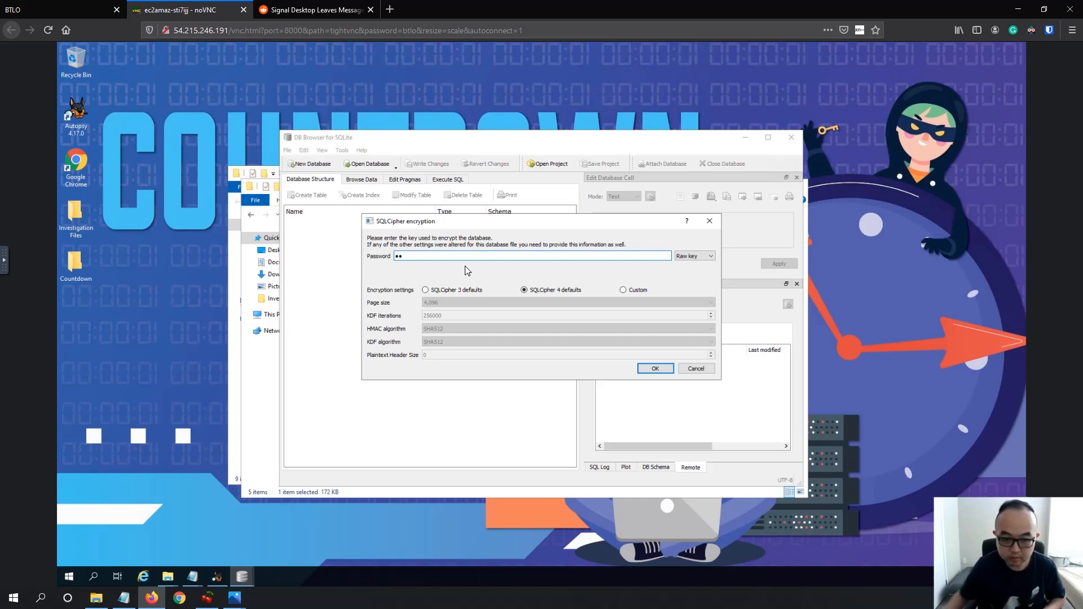
{"action": "key", "text": "ctrl+v"}
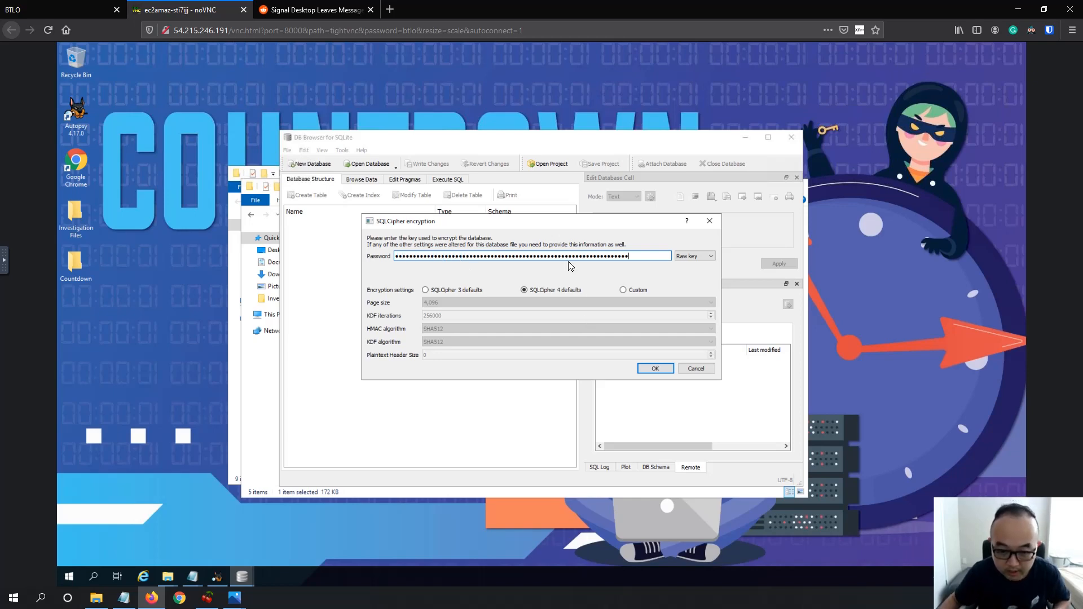
{"action": "left_click", "coordinate": [656, 369]}
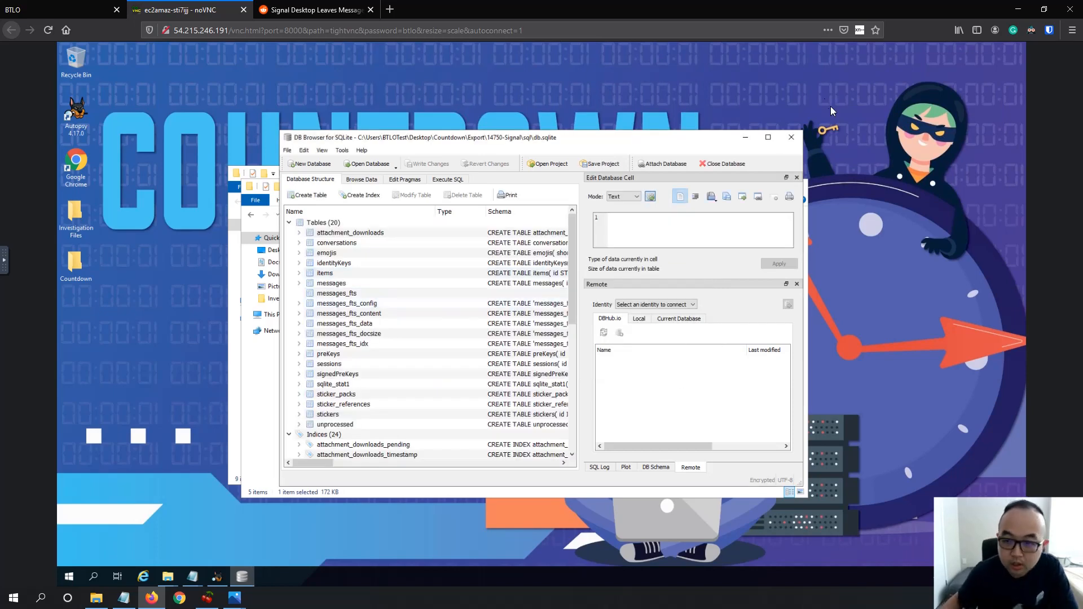
{"action": "left_click", "coordinate": [772, 140]}
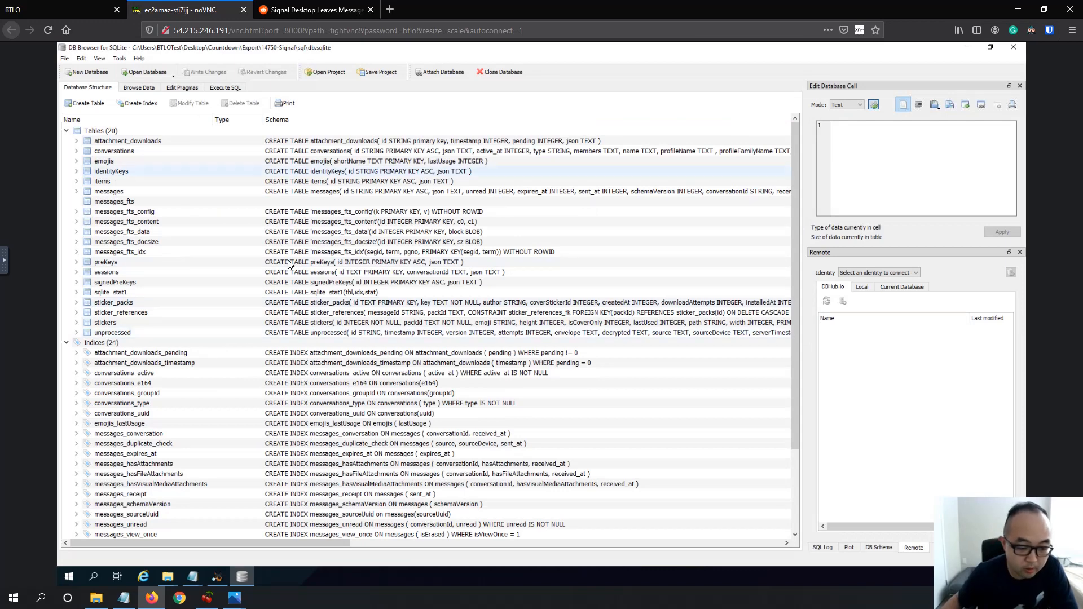
- Check Question 3 and its hint in the READ ME - Hints notes and return to DB Browser for SQLite
{"action": "left_click", "coordinate": [192, 577]}
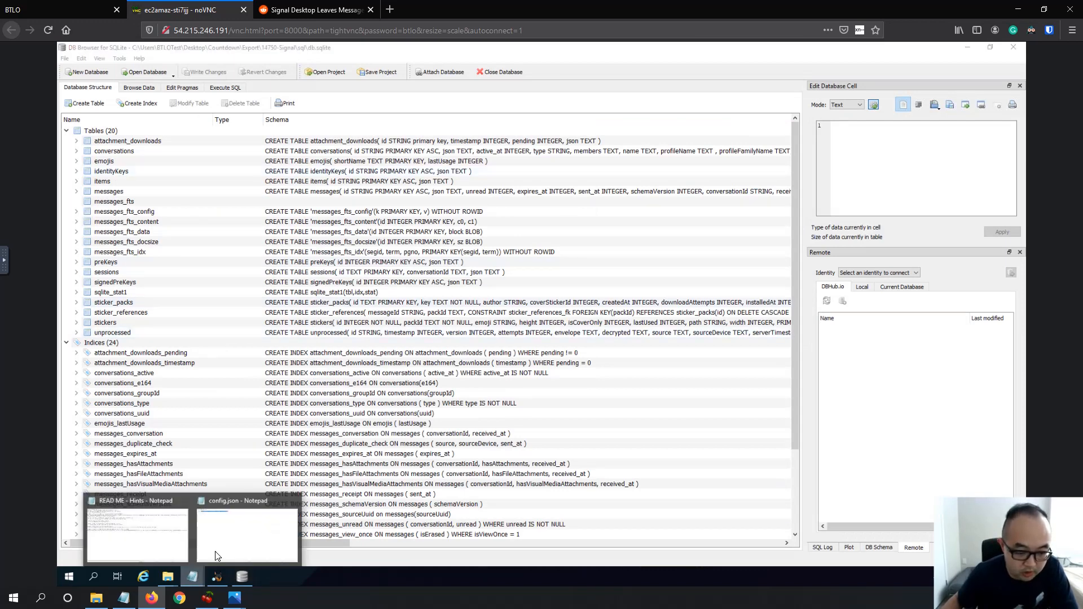
{"action": "left_click", "coordinate": [145, 548]}
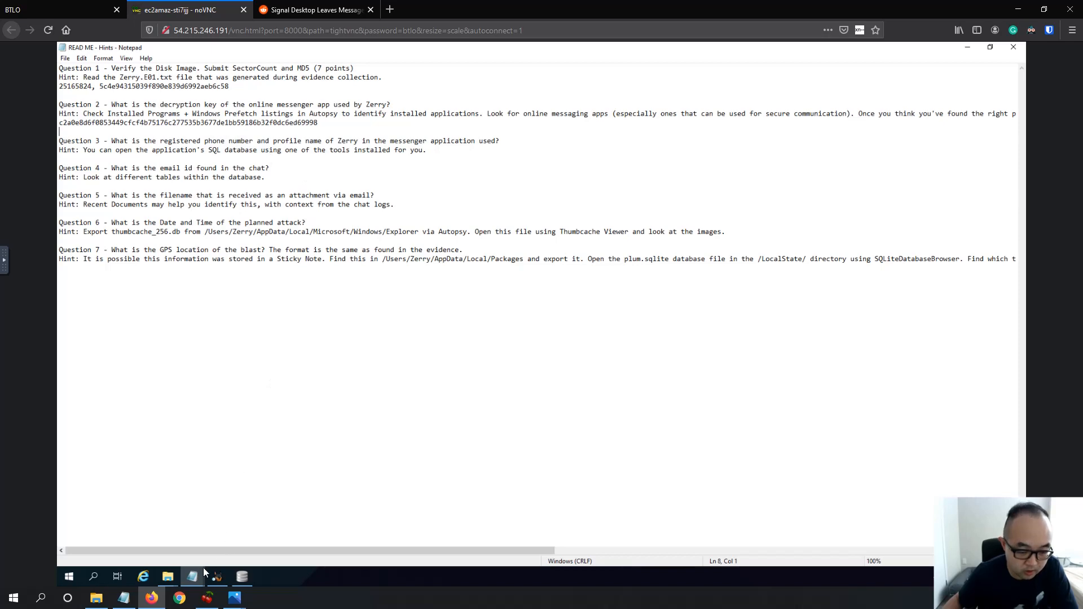
{"action": "left_click", "coordinate": [242, 577]}
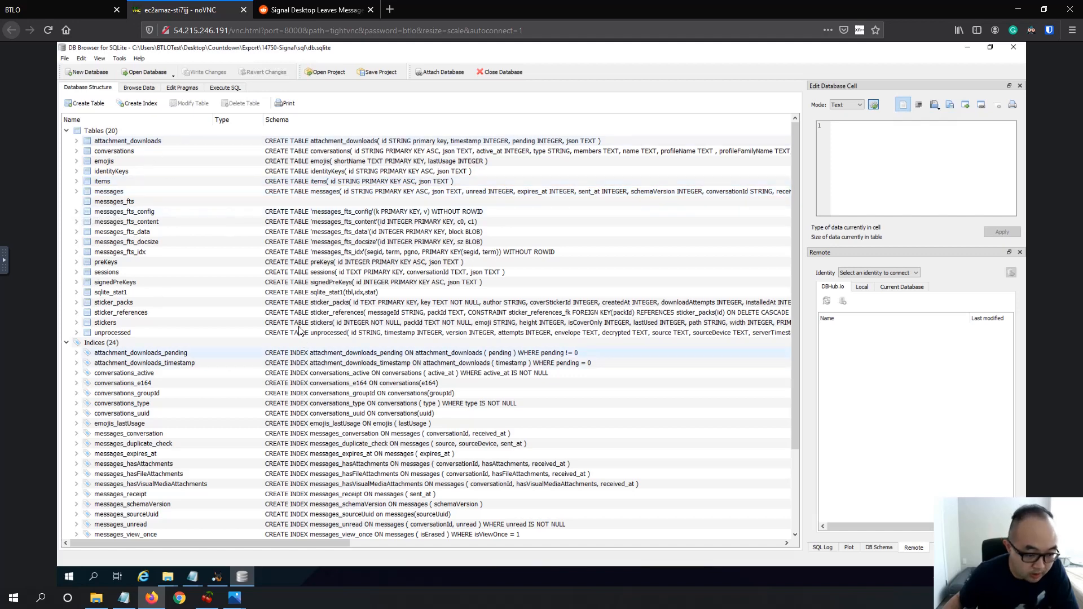
- Browse the messages table and inspect the id and conversationId values of its first rows
{"action": "scroll", "coordinate": [269, 348], "scroll_direction": "down", "scroll_amount": 3}
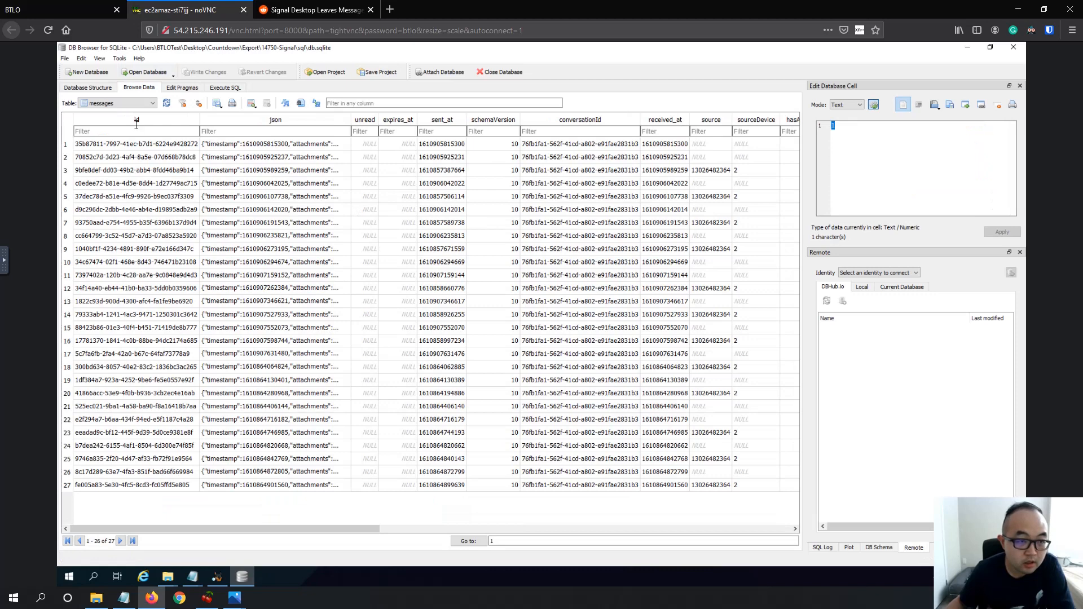
{"action": "left_click", "coordinate": [116, 103]}
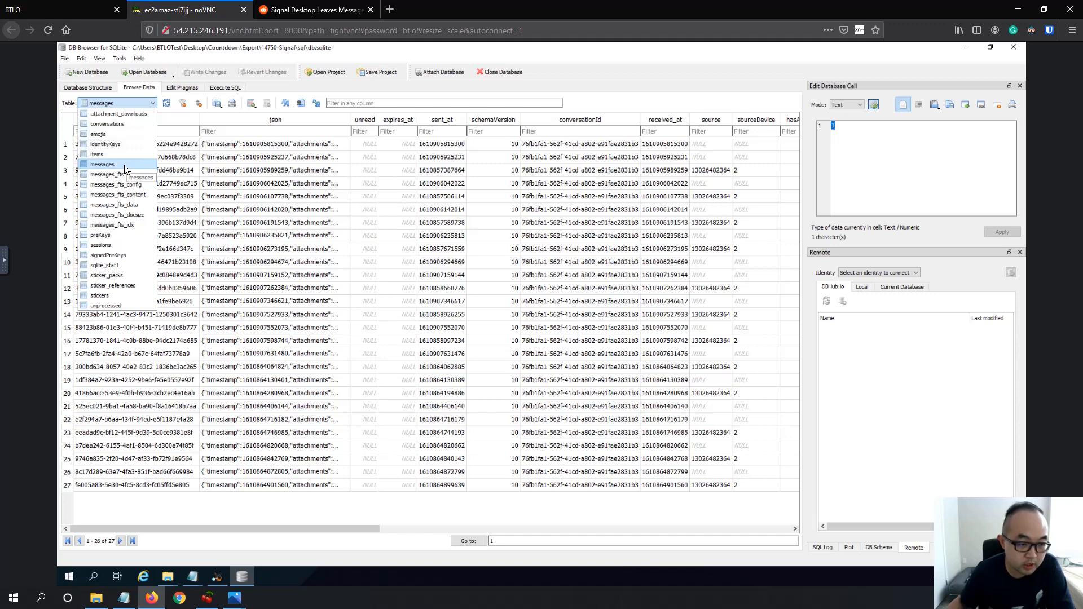
{"action": "left_click", "coordinate": [125, 169]}
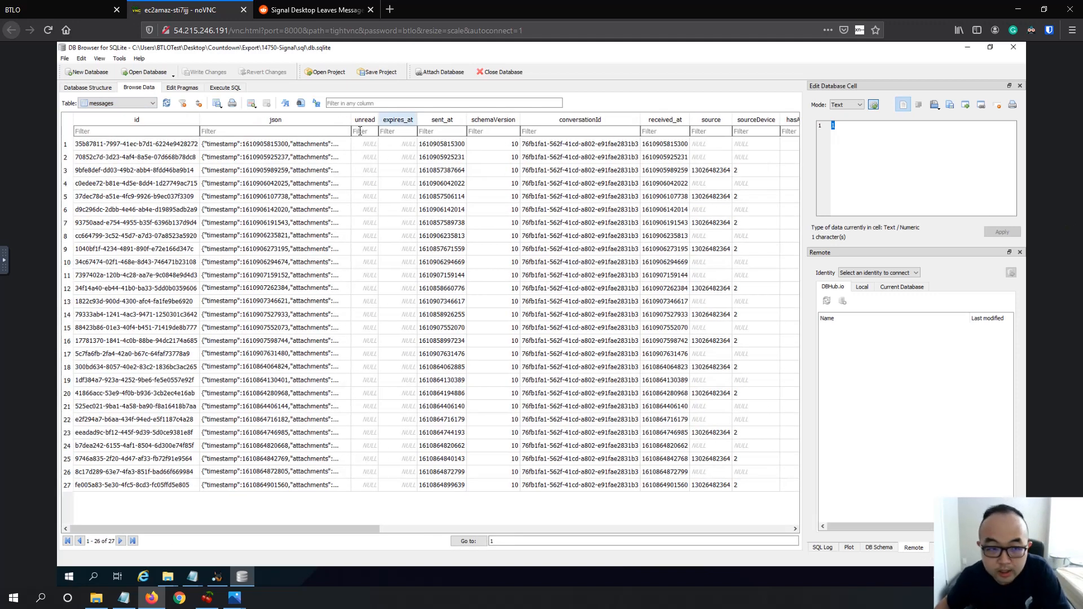
{"action": "left_click", "coordinate": [169, 145]}
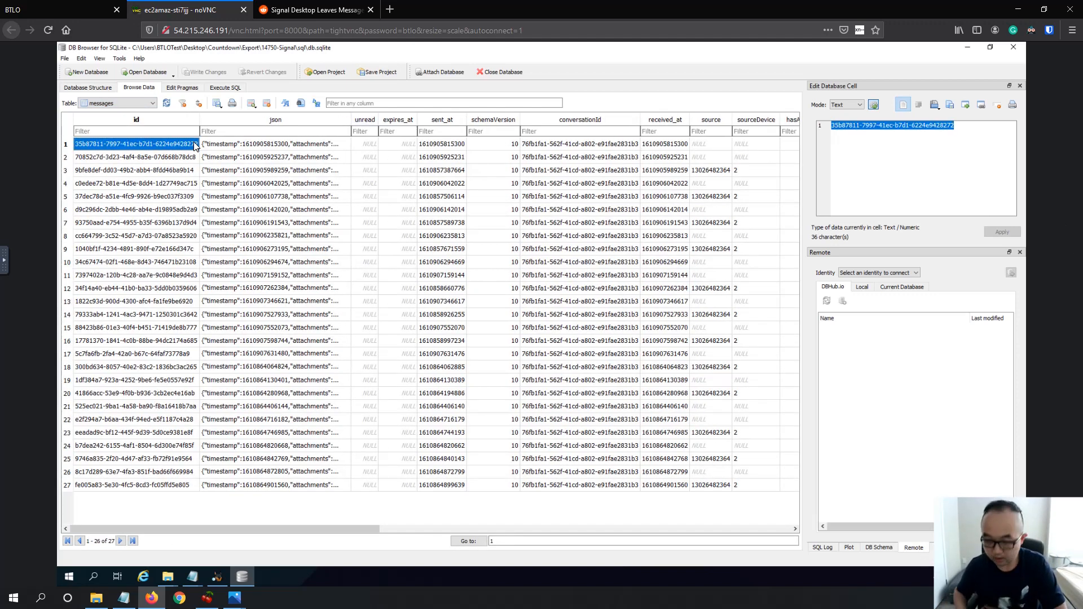
{"action": "key", "text": "Down"}
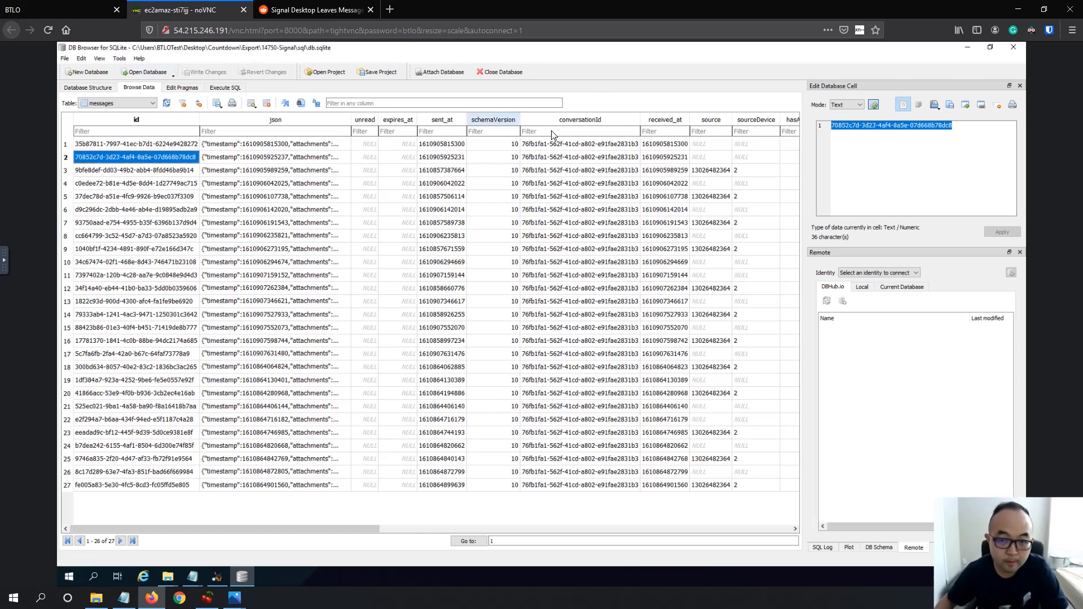
{"action": "left_click", "coordinate": [573, 146]}
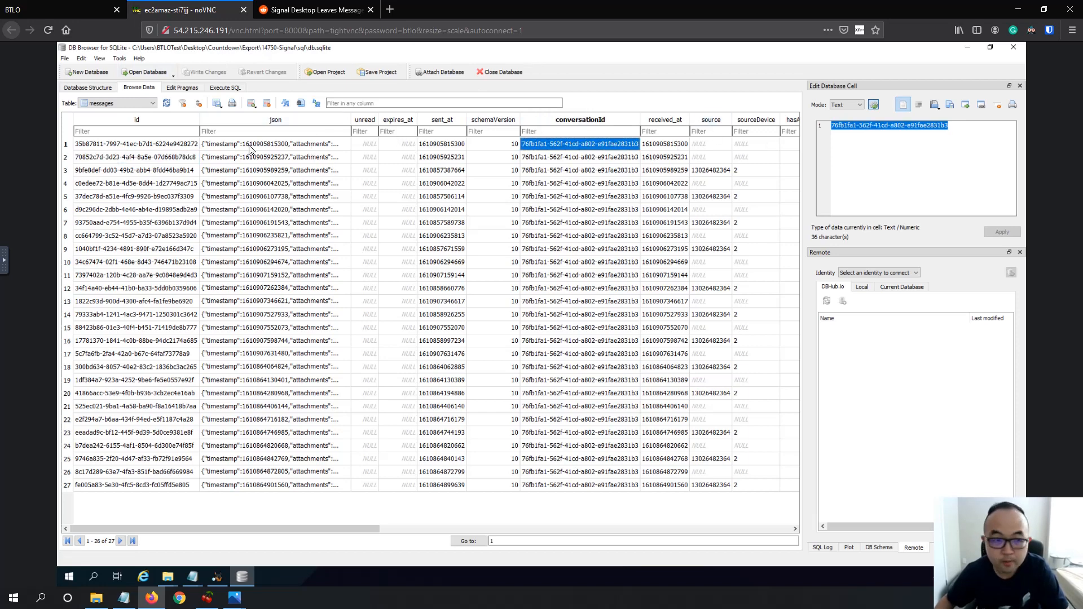
{"action": "left_click", "coordinate": [134, 145]}
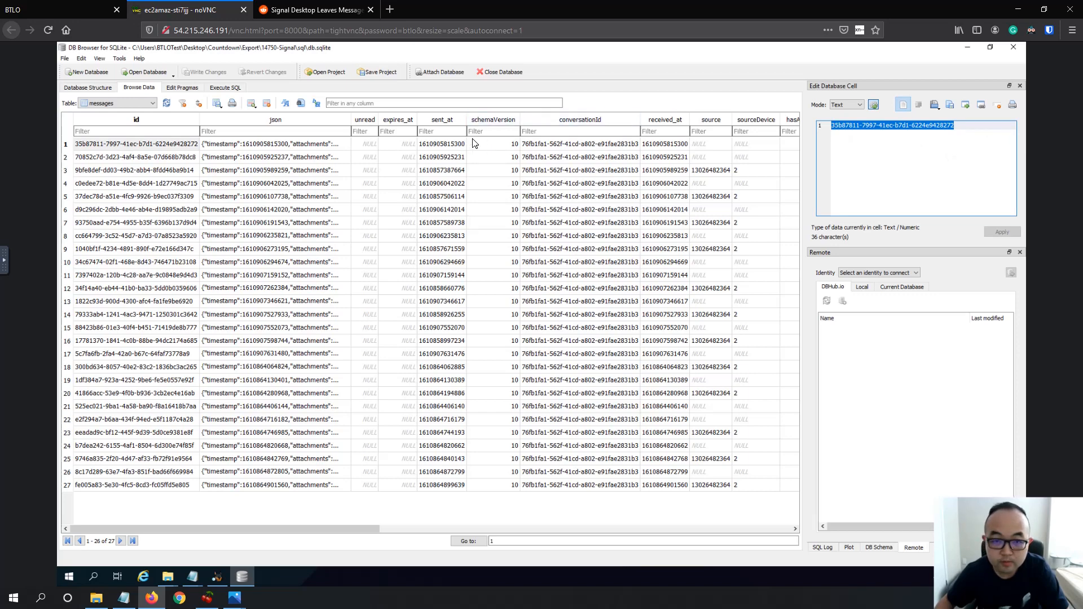
{"action": "left_click", "coordinate": [571, 148]}
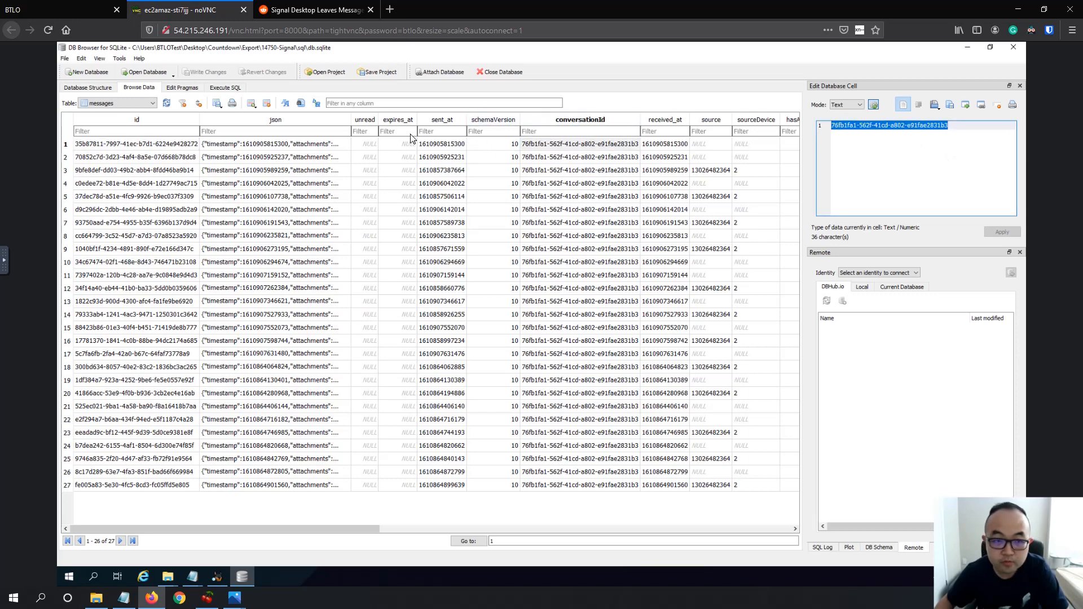
- Read the full json cell contents of the first four rows in the messages table
{"action": "left_click", "coordinate": [298, 143]}
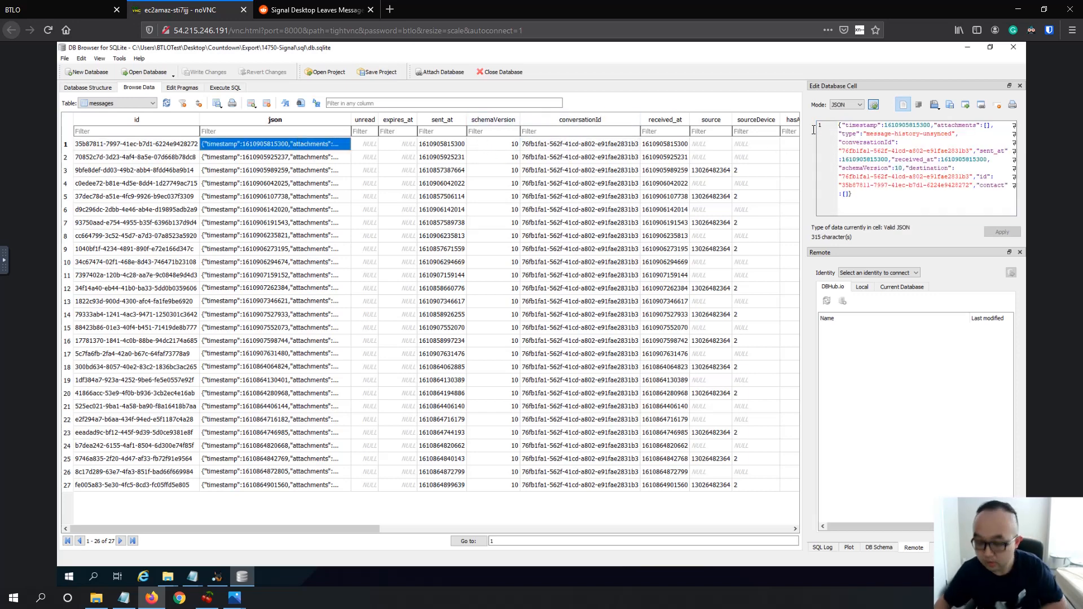
{"action": "key", "text": "Down"}
{"action": "left_click", "coordinate": [930, 164]}
{"action": "scroll", "coordinate": [930, 164], "scroll_direction": "down", "scroll_amount": 2}
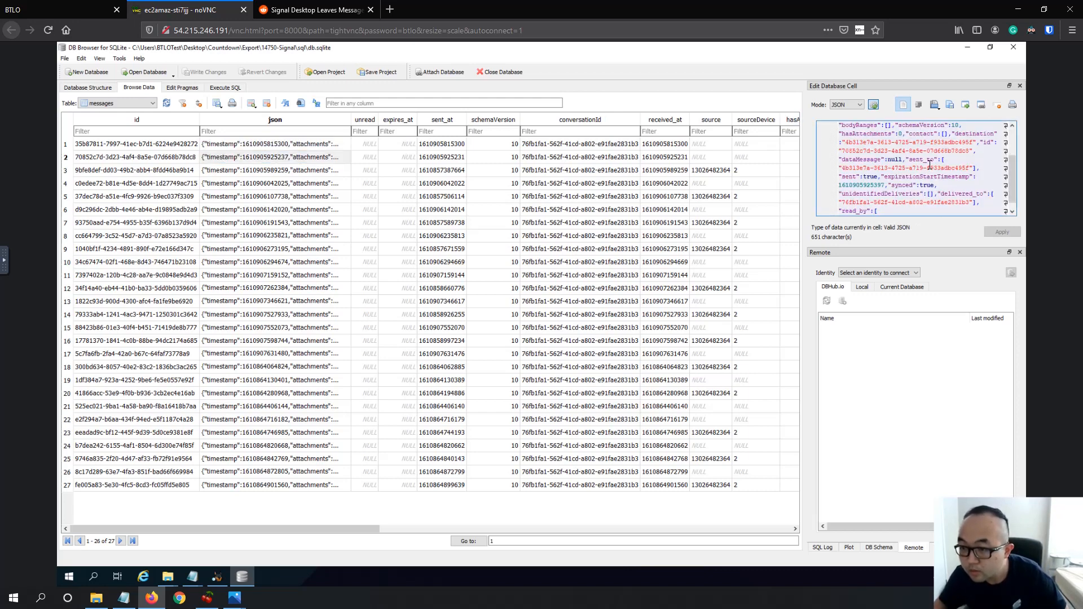
{"action": "scroll", "coordinate": [939, 164], "scroll_direction": "down", "scroll_amount": 1}
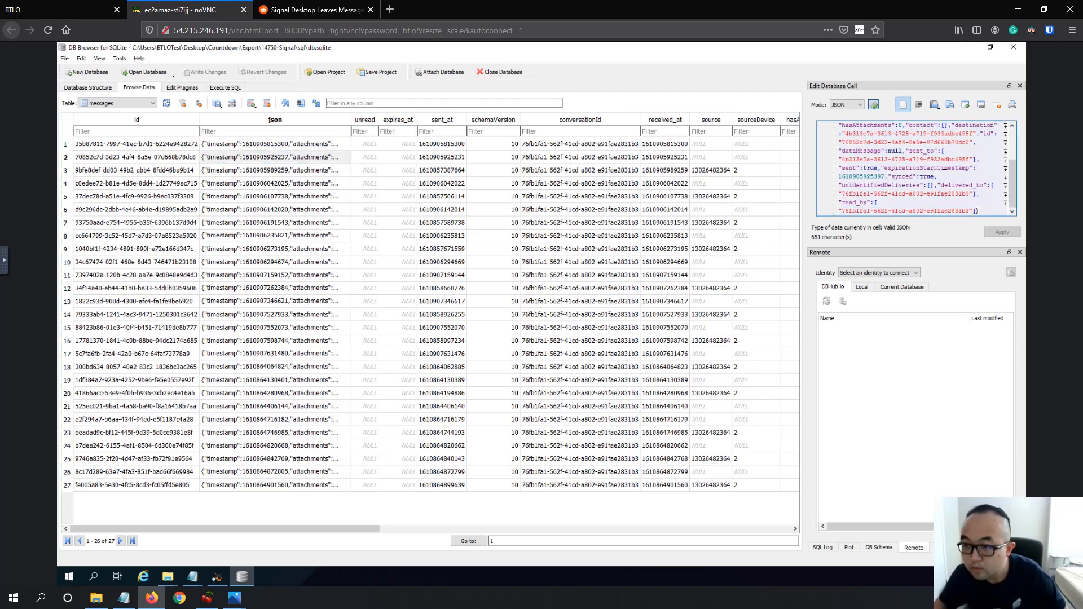
{"action": "scroll", "coordinate": [945, 166], "scroll_direction": "up", "scroll_amount": 2}
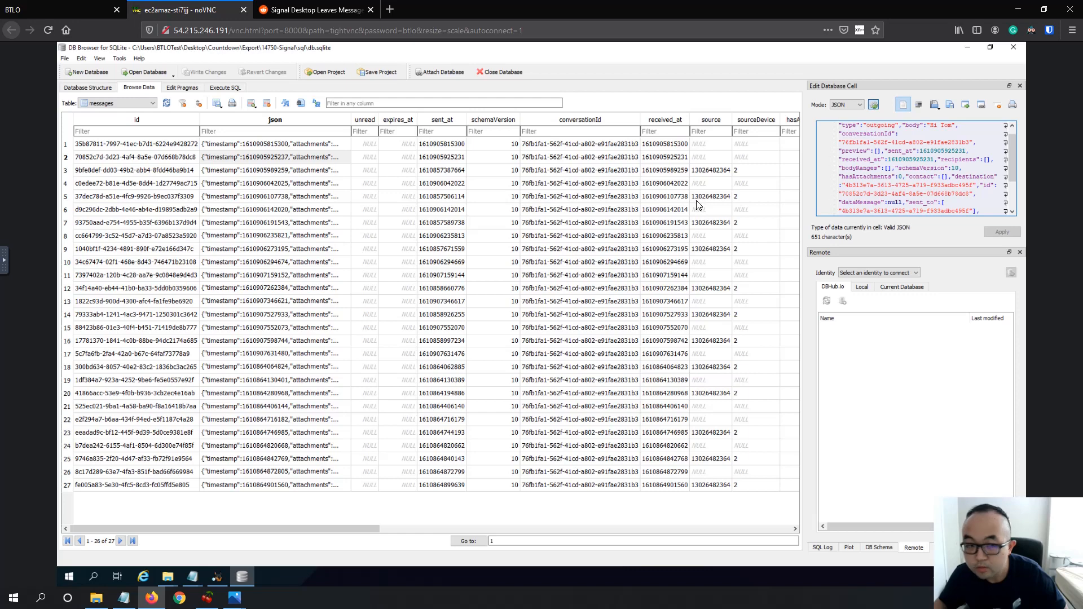
{"action": "left_click", "coordinate": [276, 145]}
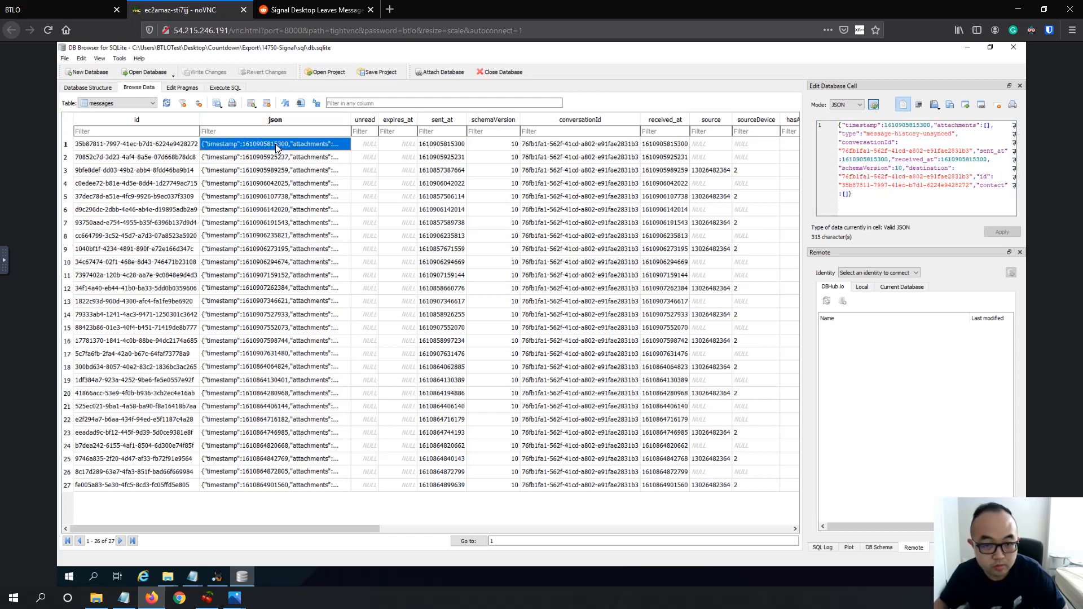
{"action": "key", "text": "Down"}
{"action": "key", "text": "Down"}
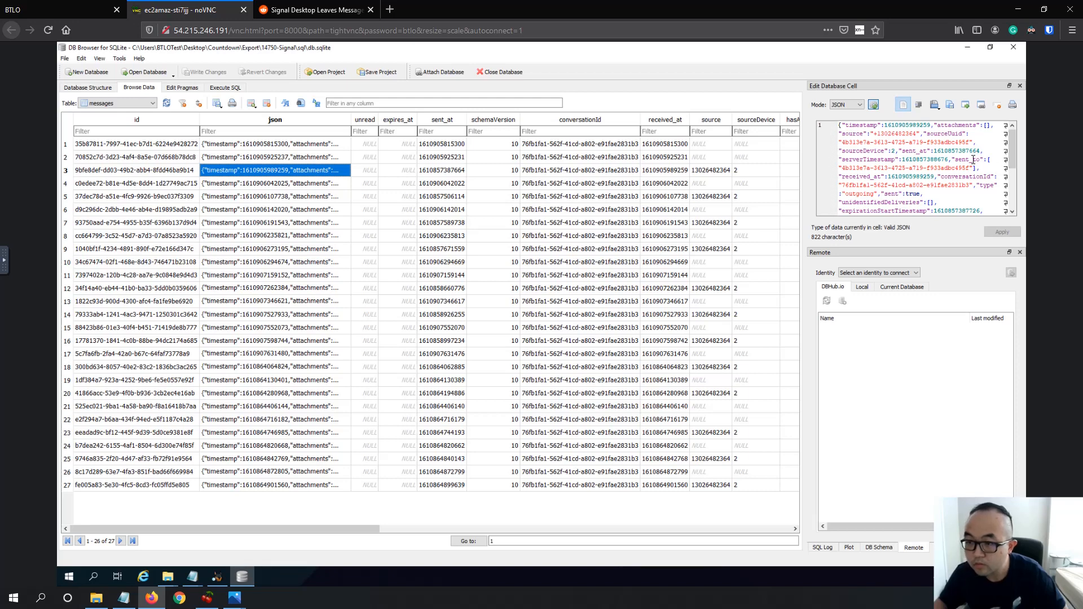
{"action": "key", "text": "Down"}
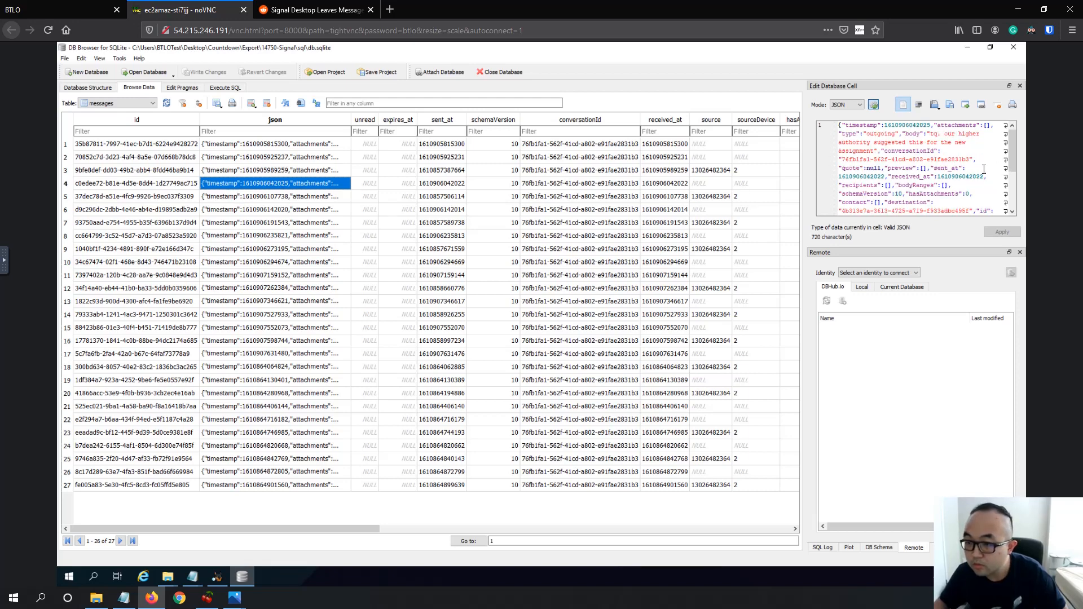
{"action": "scroll", "coordinate": [984, 169], "scroll_direction": "down", "scroll_amount": 3}
{"action": "scroll", "coordinate": [972, 173], "scroll_direction": "up", "scroll_amount": 2}
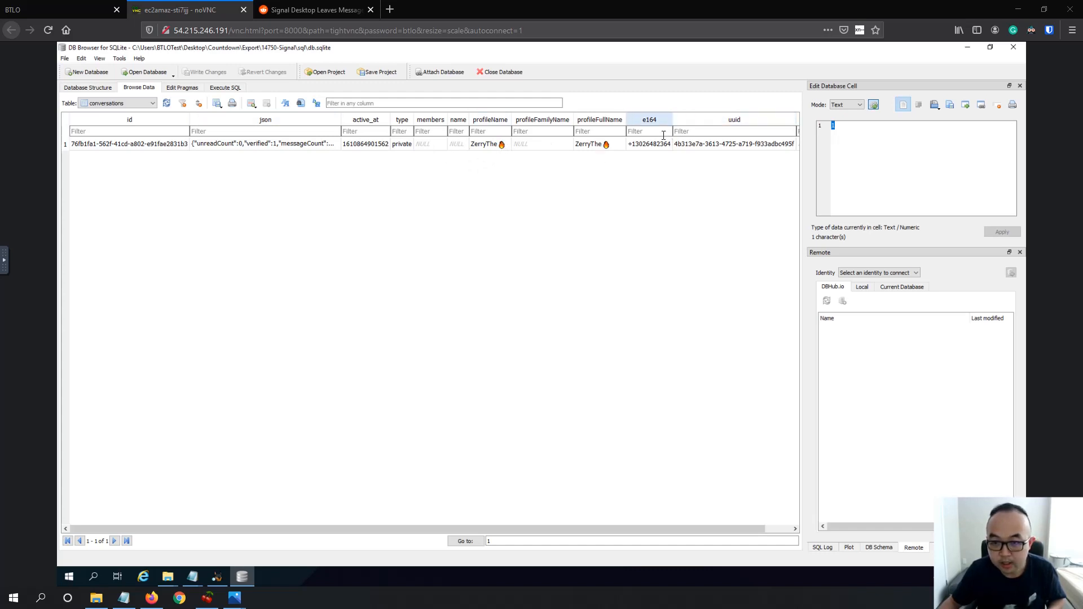
- Copy the phone number from the e164 column of the conversations table into the READ ME - Hints notes under Question 3, followed by a comma
{"action": "left_click", "coordinate": [633, 144]}
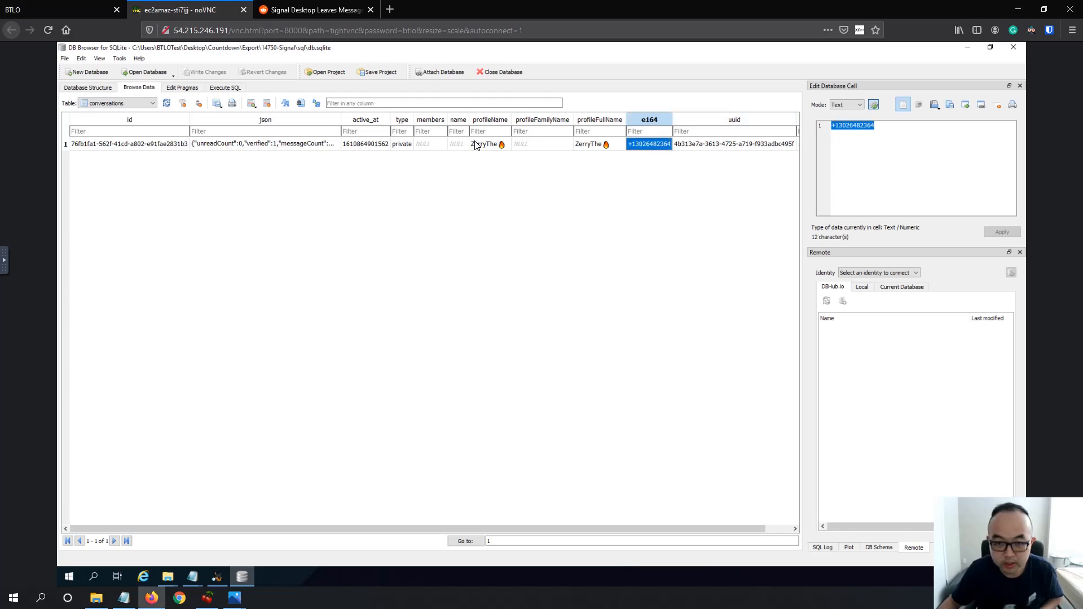
{"action": "right_click", "coordinate": [646, 147]}
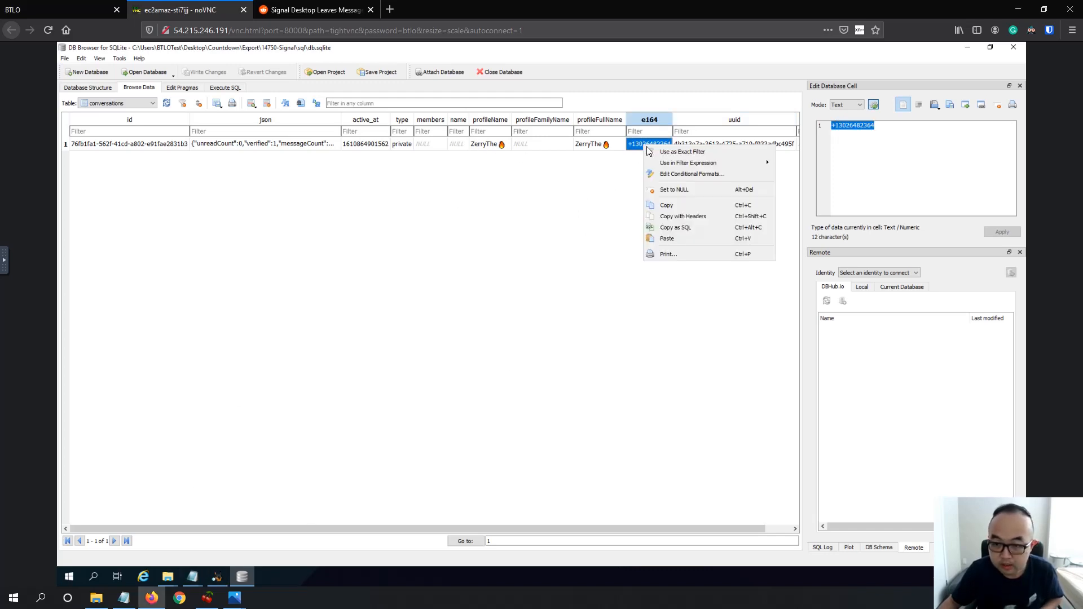
{"action": "left_click", "coordinate": [691, 205]}
{"action": "left_click", "coordinate": [192, 579]}
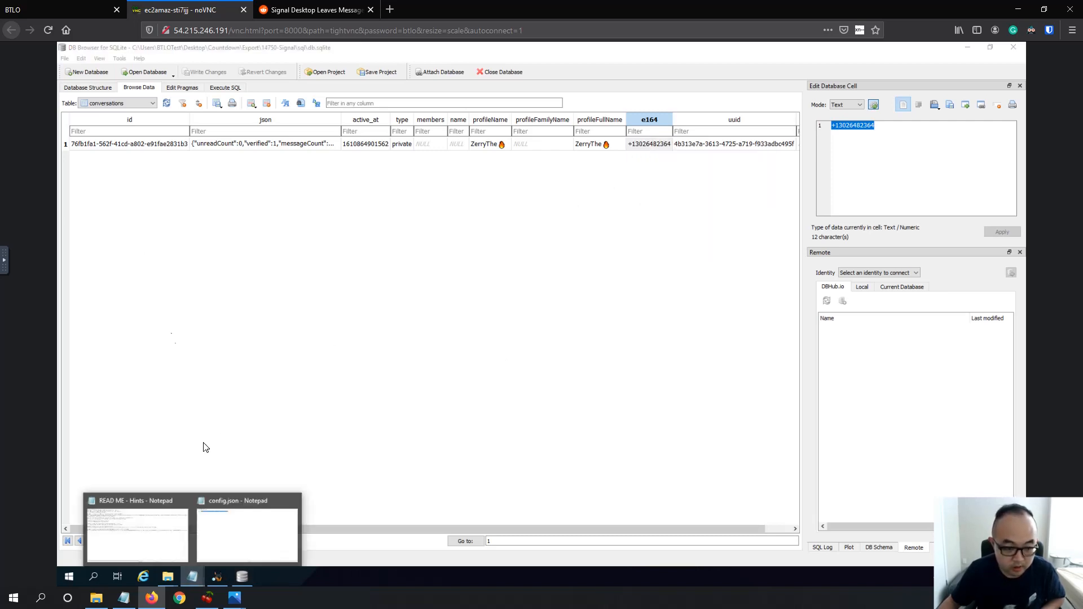
{"action": "left_click", "coordinate": [142, 543]}
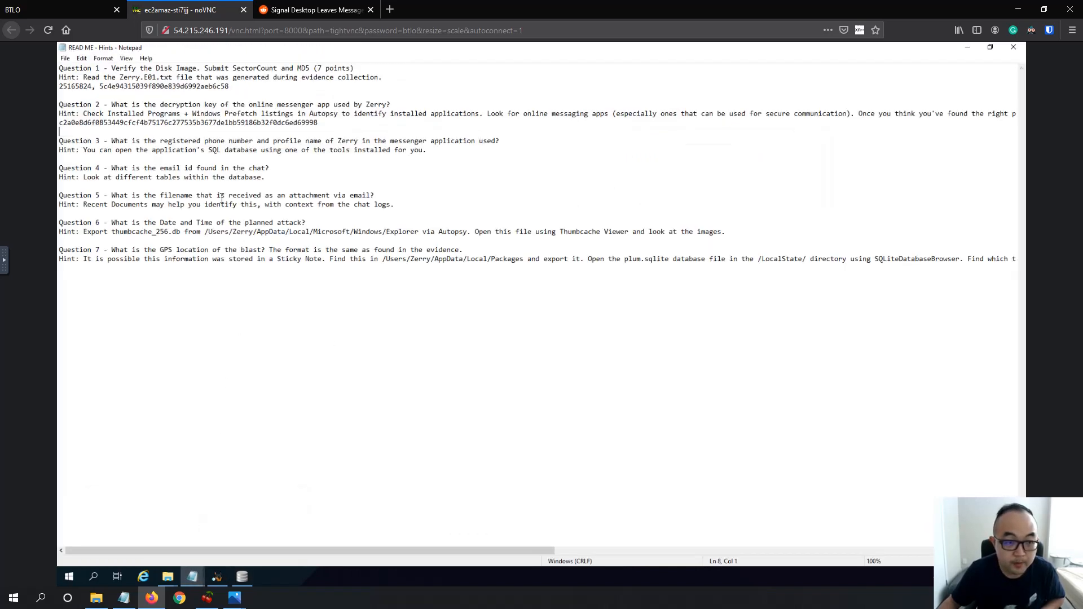
{"action": "left_click", "coordinate": [296, 182]}
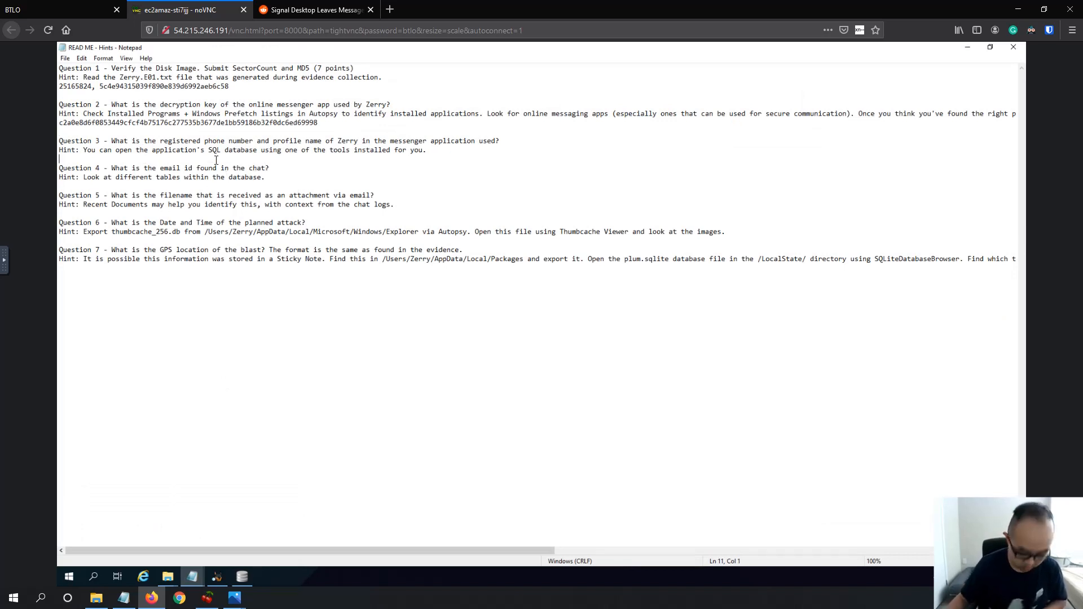
{"action": "key", "text": "ctrl+v"}
{"action": "type", "text": ","}
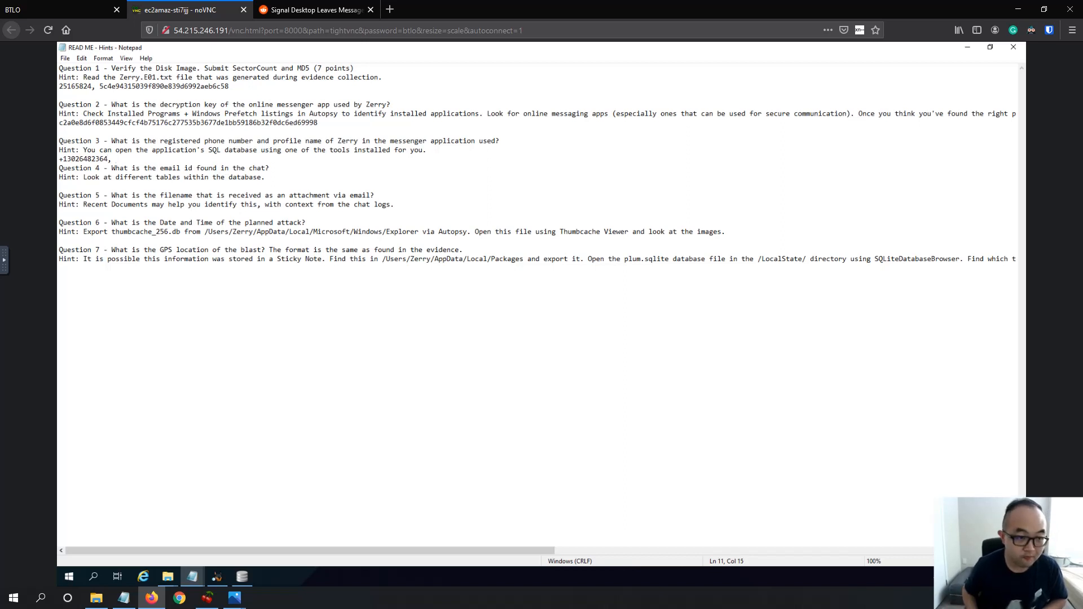
{"action": "key", "text": "Return"}
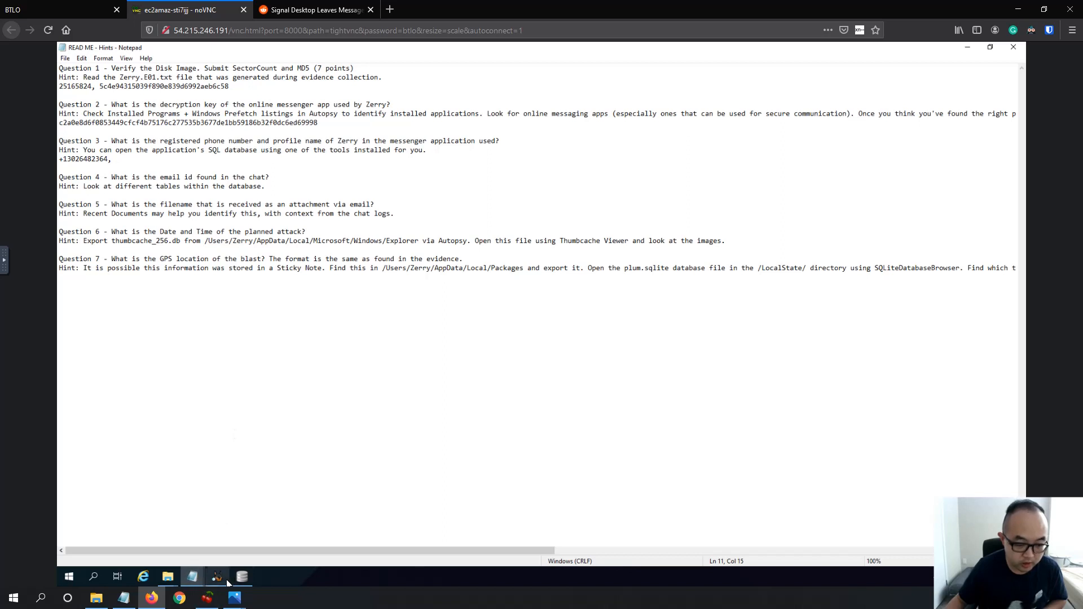
- Copy the profileName value from the conversations table in DB Browser for SQLite and paste it after the phone number in the Question 3 notes
{"action": "left_click", "coordinate": [249, 575]}
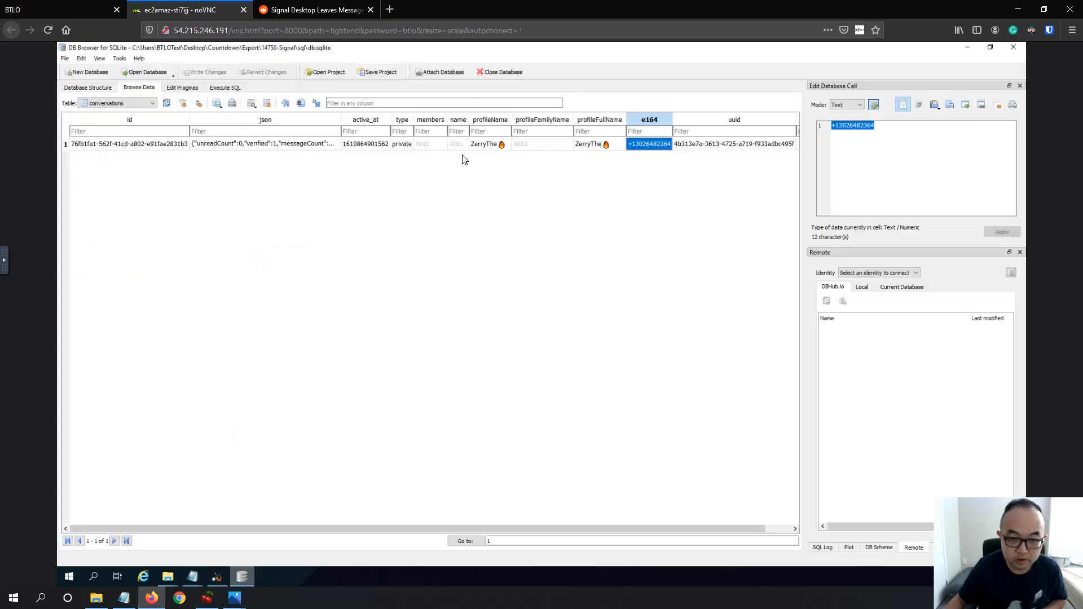
{"action": "left_click", "coordinate": [496, 145]}
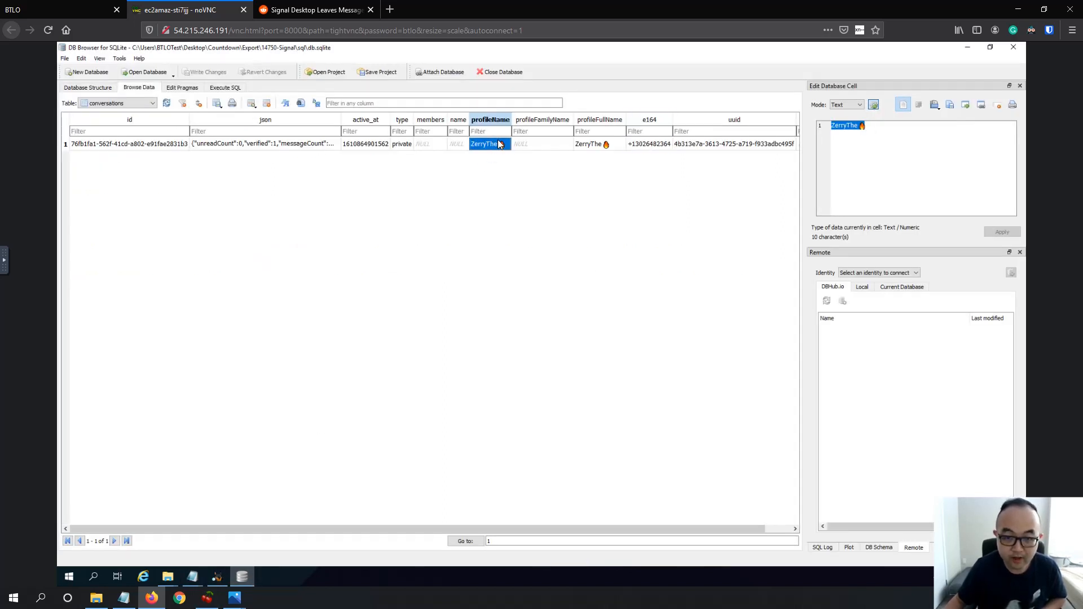
{"action": "right_click", "coordinate": [500, 146]}
{"action": "left_click", "coordinate": [531, 201]}
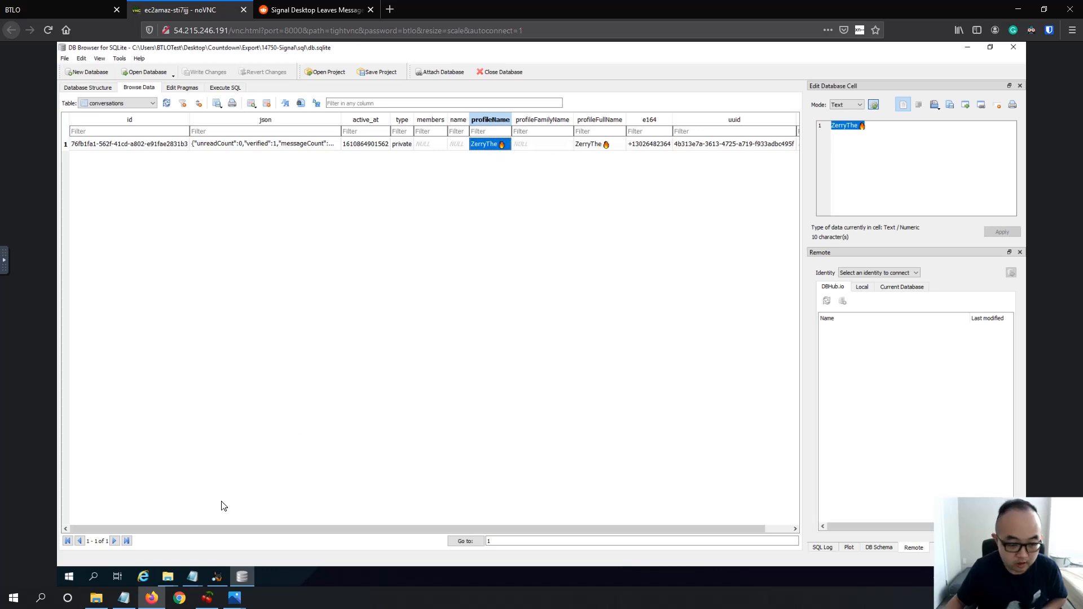
{"action": "left_click", "coordinate": [193, 577]}
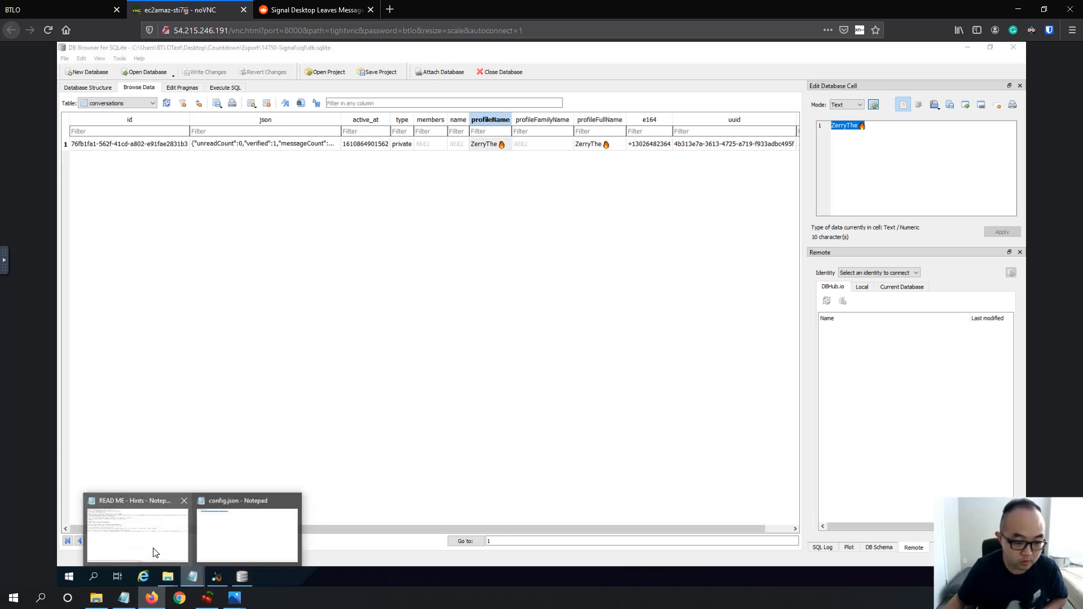
{"action": "left_click", "coordinate": [146, 532]}
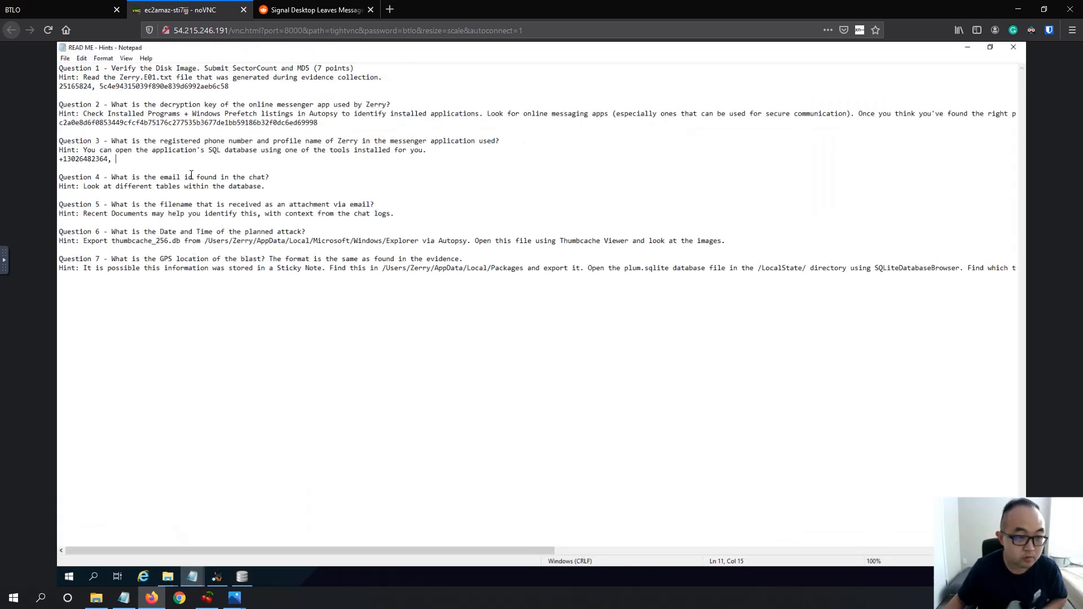
{"action": "key", "text": "ctrl+v"}
- Save the READ ME - Hints notes, agreeing to continue with ANSI encoding
{"action": "key", "text": "ctrl+s"}
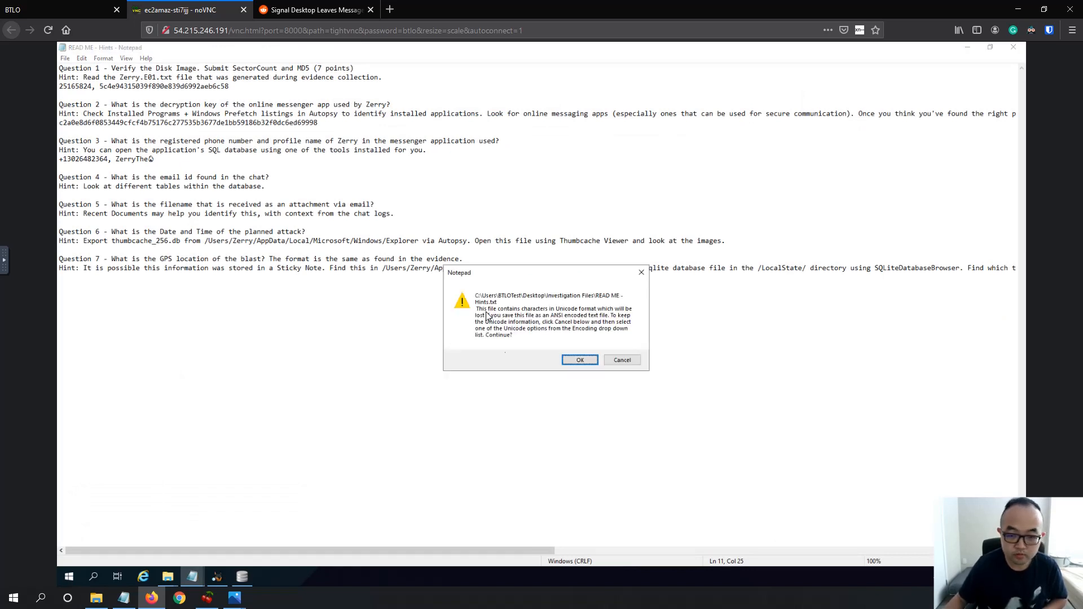
{"action": "left_click", "coordinate": [574, 360]}
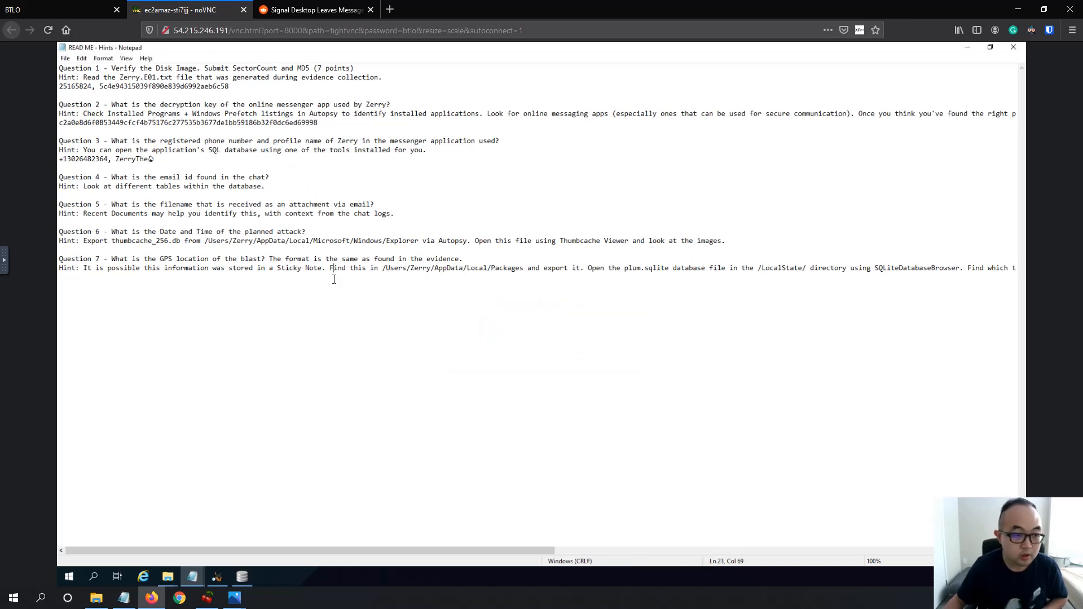
{"action": "key", "text": "ctrl+s"}
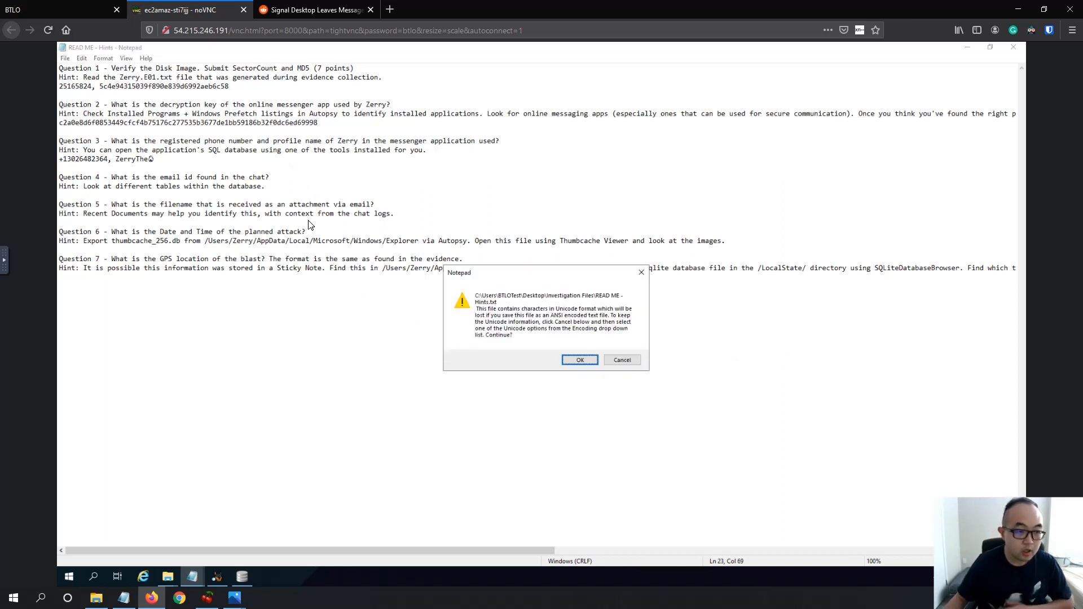
{"action": "left_click", "coordinate": [580, 362]}
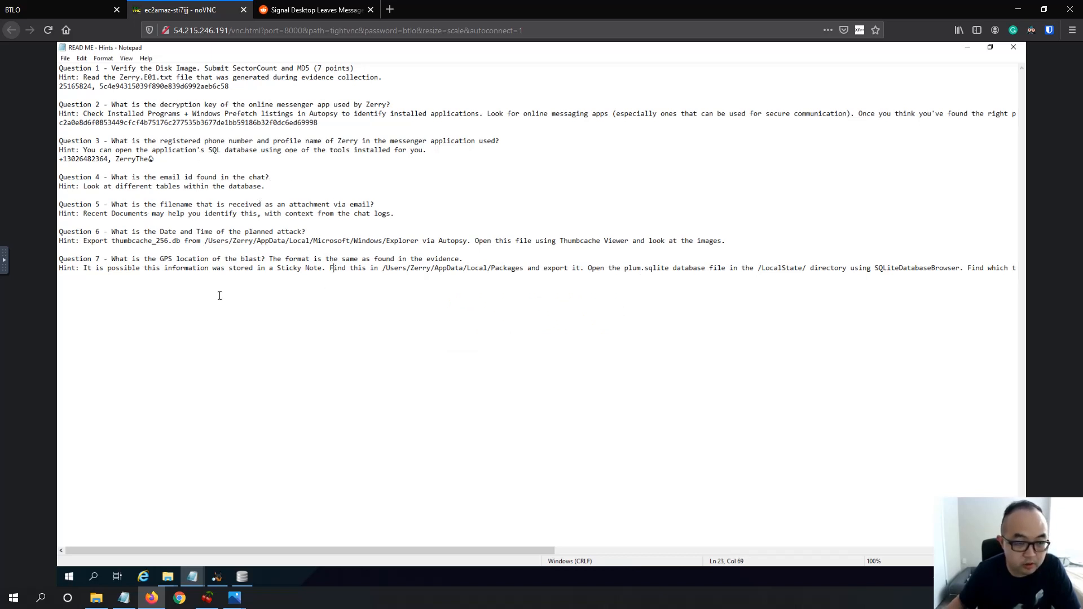
- Browse the messages_fts table in DB Browser for SQLite and copy the email address from the body of row 21
{"action": "left_click", "coordinate": [240, 581]}
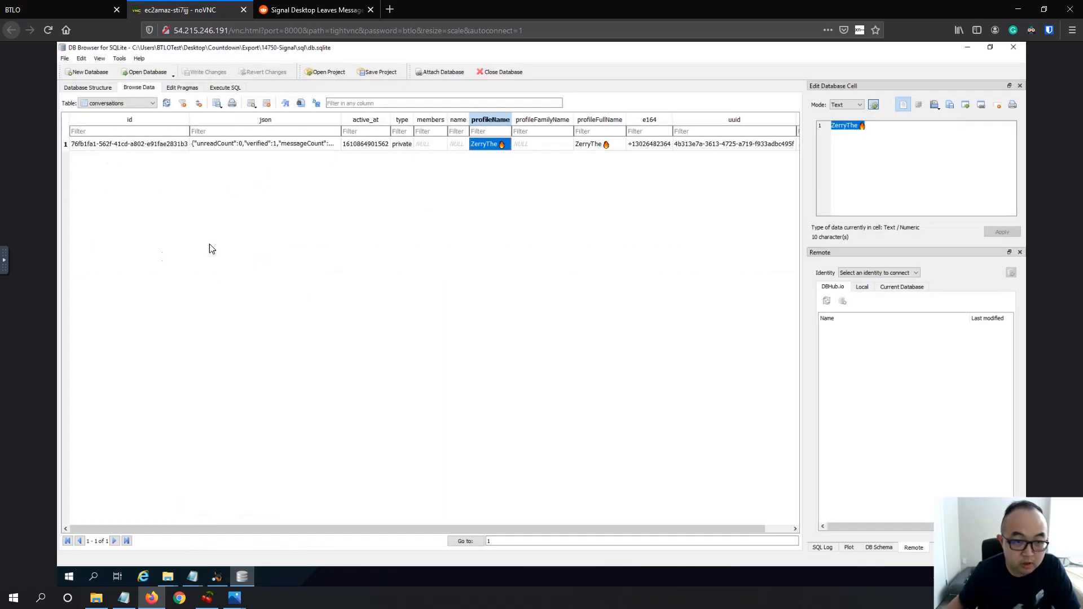
{"action": "left_click", "coordinate": [155, 106]}
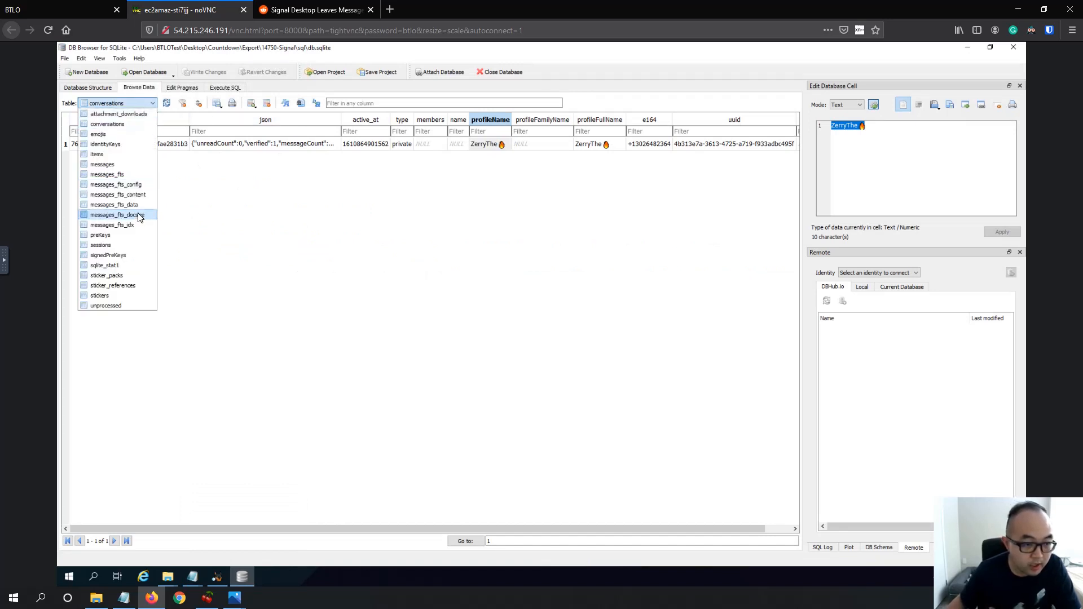
{"action": "left_click", "coordinate": [128, 180]}
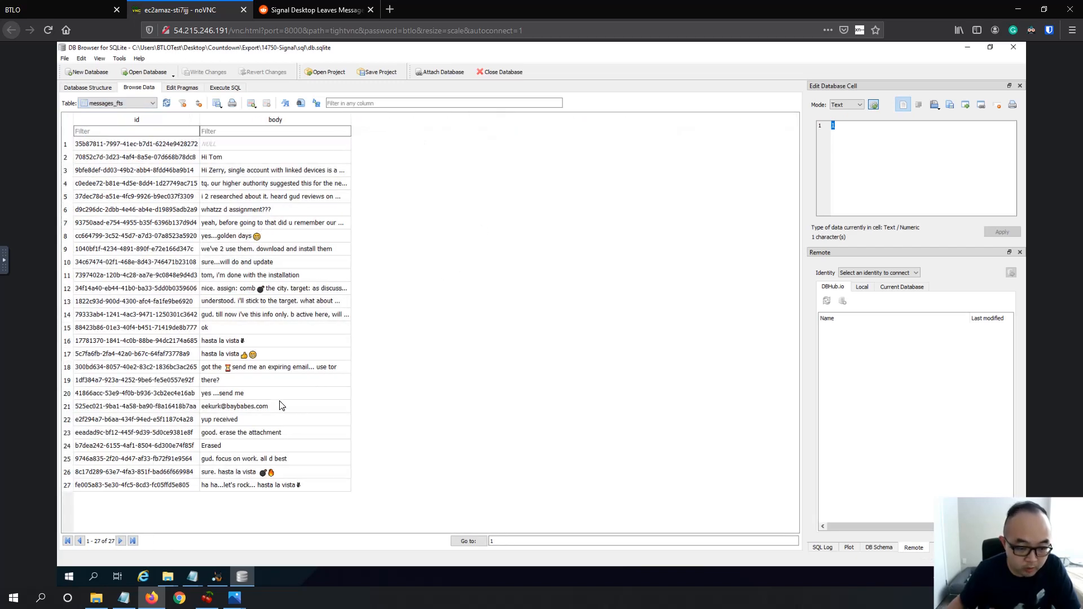
{"action": "left_click", "coordinate": [270, 411]}
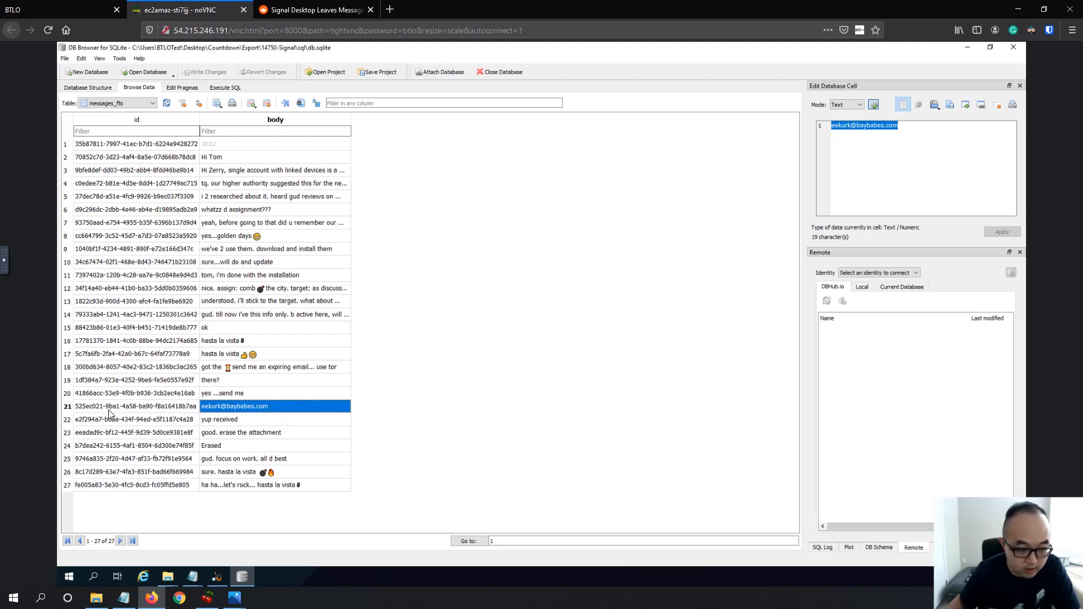
{"action": "right_click", "coordinate": [274, 412]}
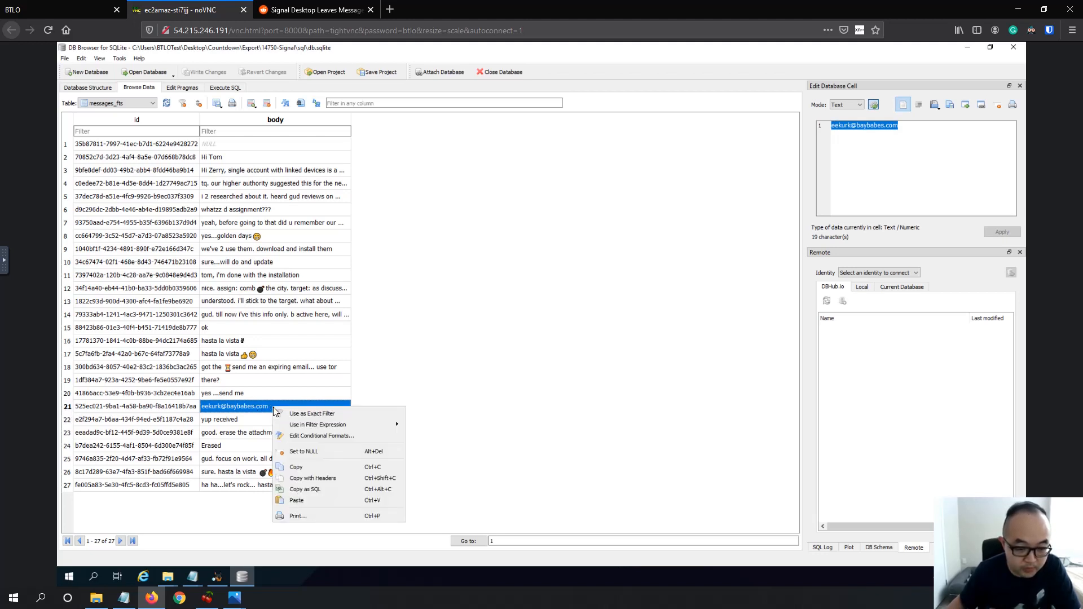
{"action": "left_click", "coordinate": [308, 467]}
- Paste the copied email address on a new line below the Question 4 hint in the READ ME - Hints notes and save
{"action": "mouse_move", "coordinate": [193, 578]}
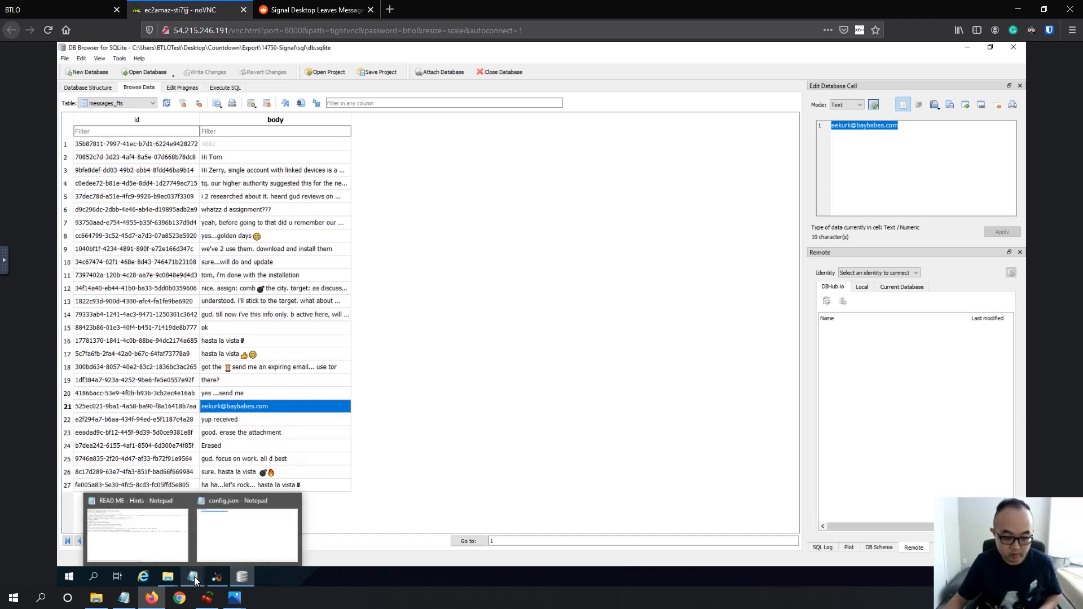
{"action": "left_click", "coordinate": [160, 544]}
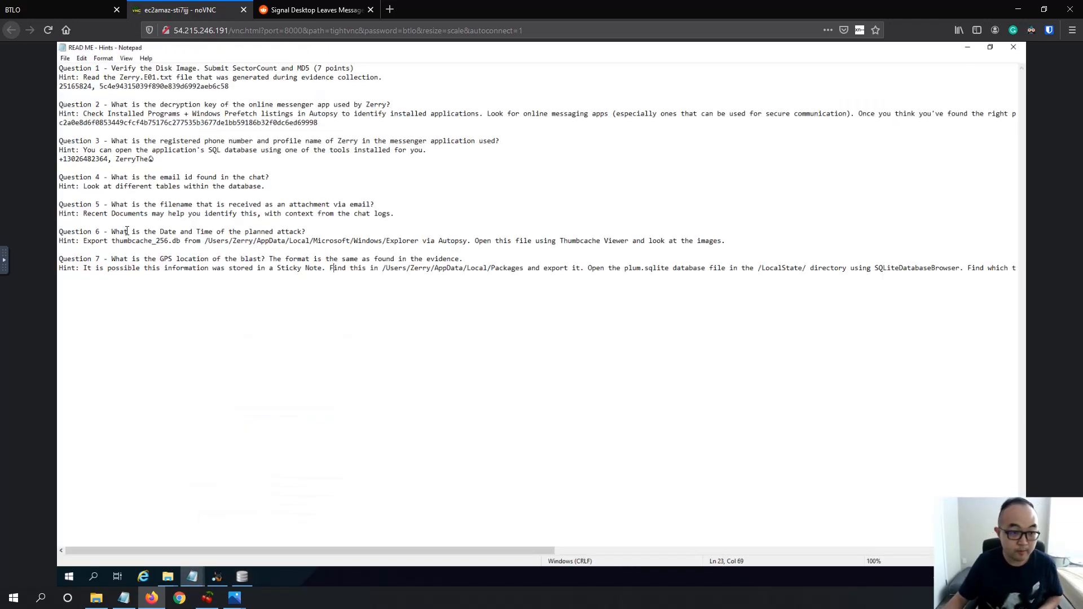
{"action": "left_click", "coordinate": [406, 214]}
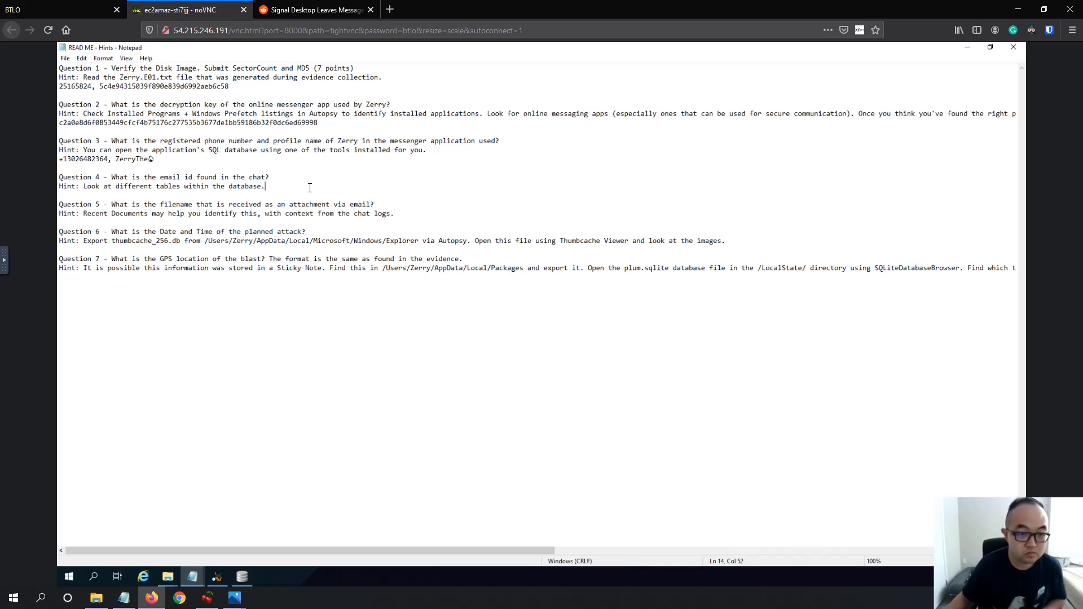
{"action": "key", "text": "Return"}
{"action": "key", "text": "ctrl+v"}
{"action": "key", "text": "ctrl+s"}
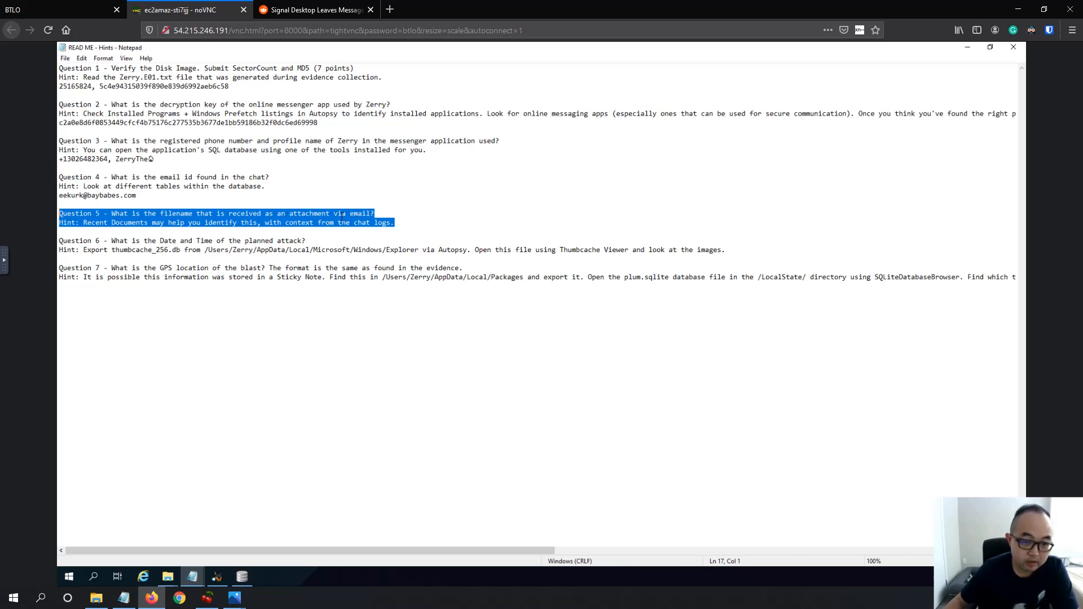
- Look for the Question 5 attachment in the database's messages and messages_fts tables, reading the message bodies in rows 24 and 23
{"action": "left_click", "coordinate": [242, 577]}
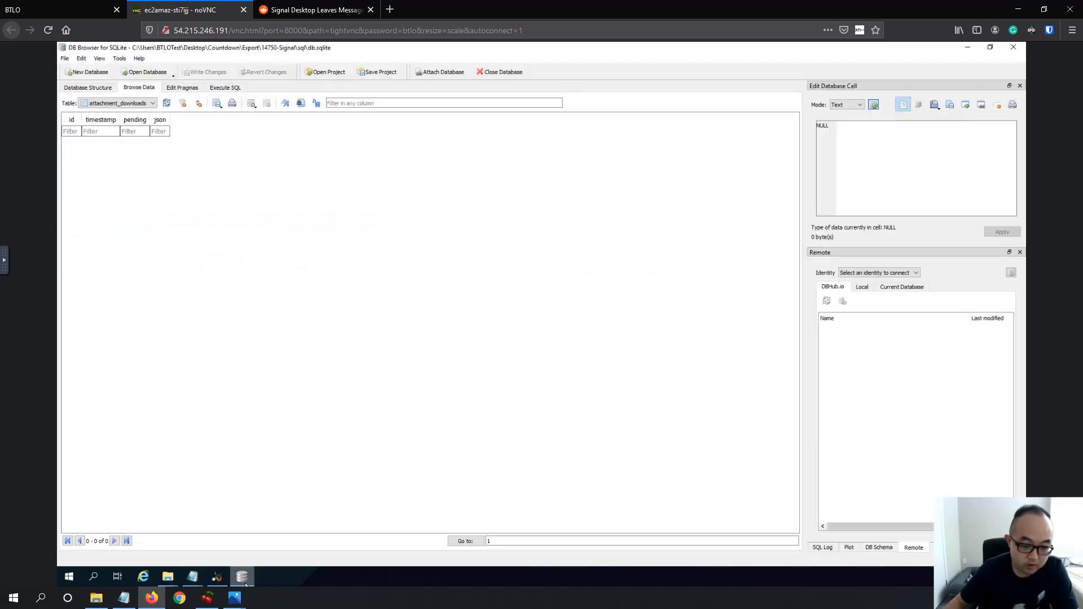
{"action": "left_click", "coordinate": [133, 104]}
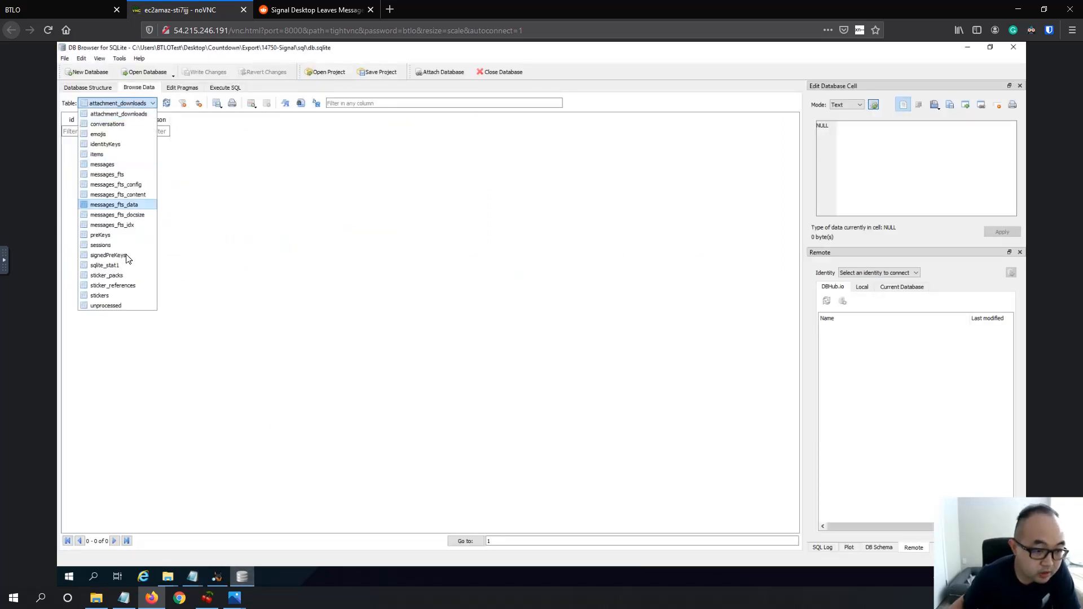
{"action": "left_click", "coordinate": [129, 168]}
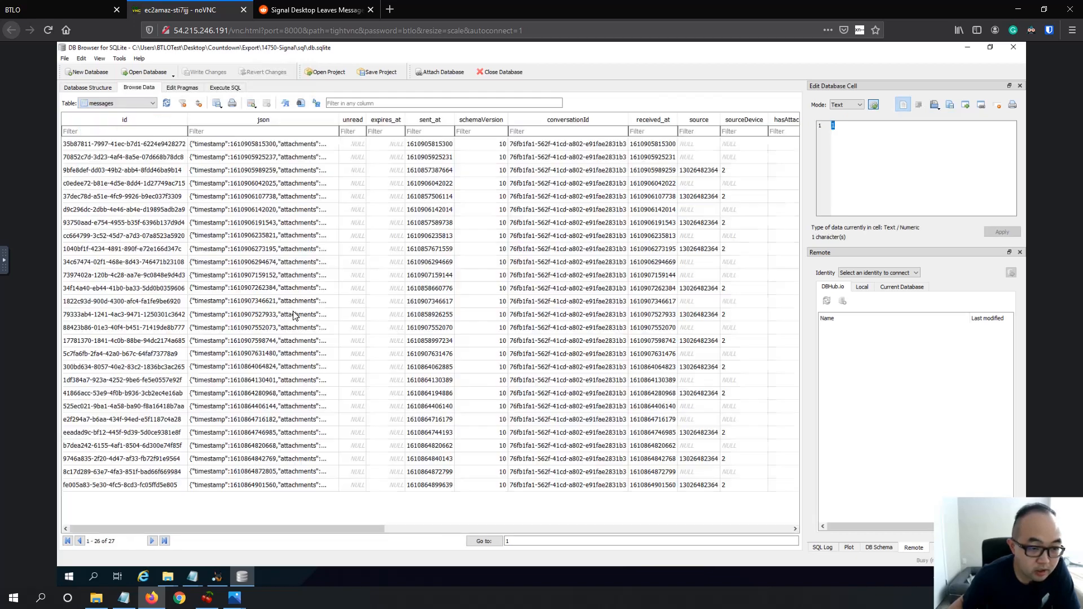
{"action": "left_click", "coordinate": [153, 104]}
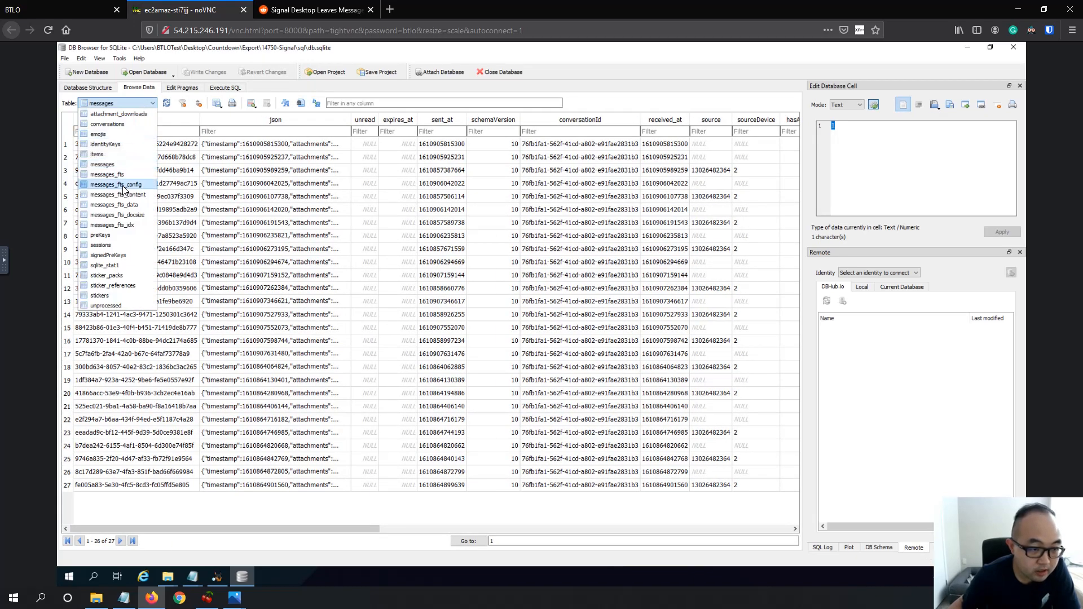
{"action": "left_click", "coordinate": [127, 174]}
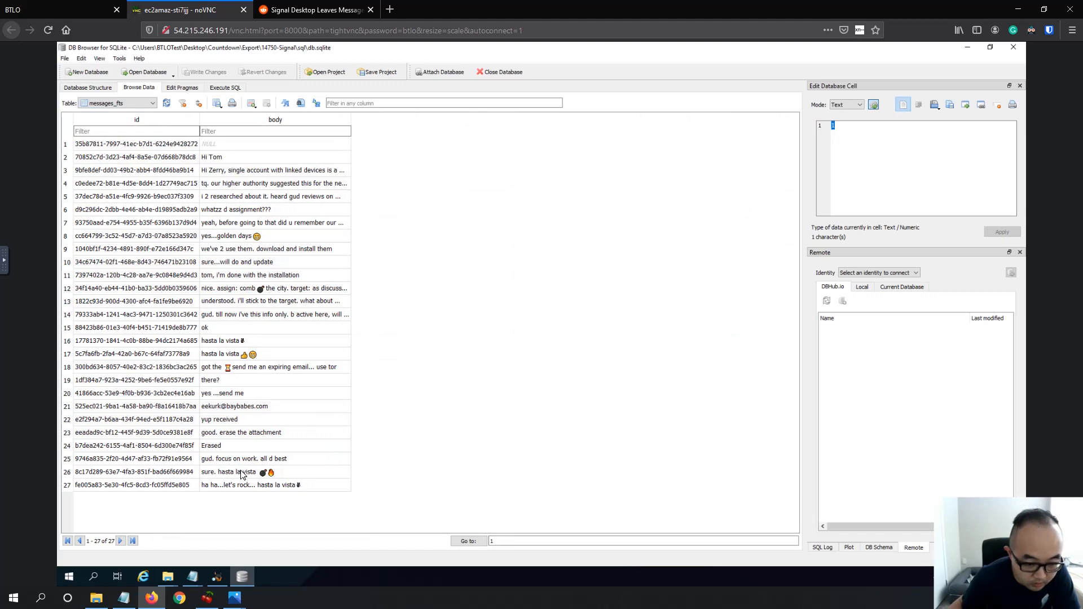
{"action": "left_click", "coordinate": [233, 447]}
{"action": "left_click", "coordinate": [251, 432]}
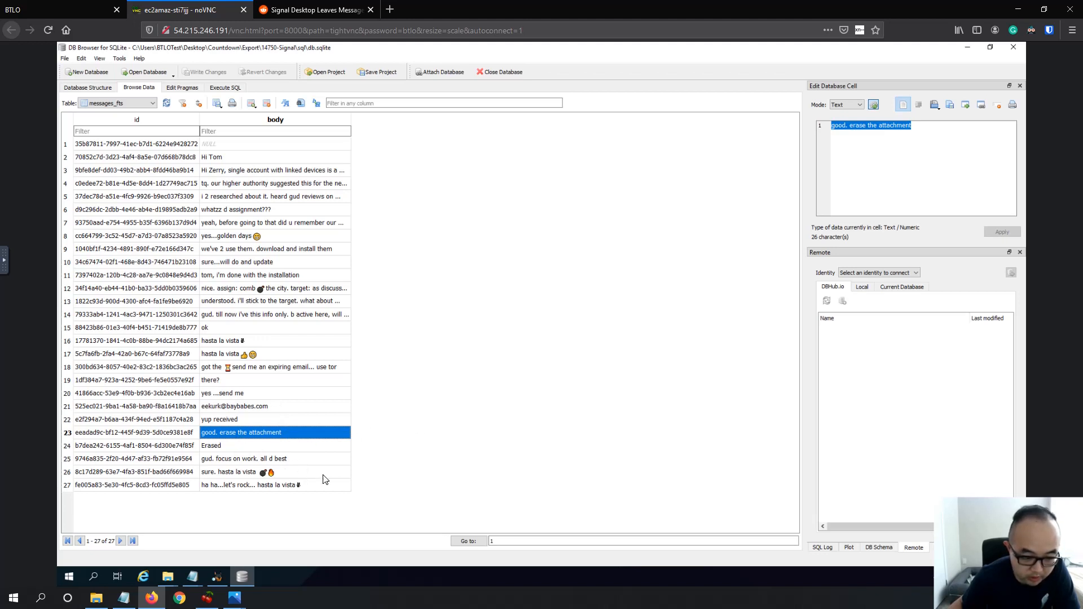
- Check the Recent Documents results in Autopsy, then return to the messages_fts table and read the message bodies in rows 25 and 26
{"action": "left_click", "coordinate": [217, 577]}
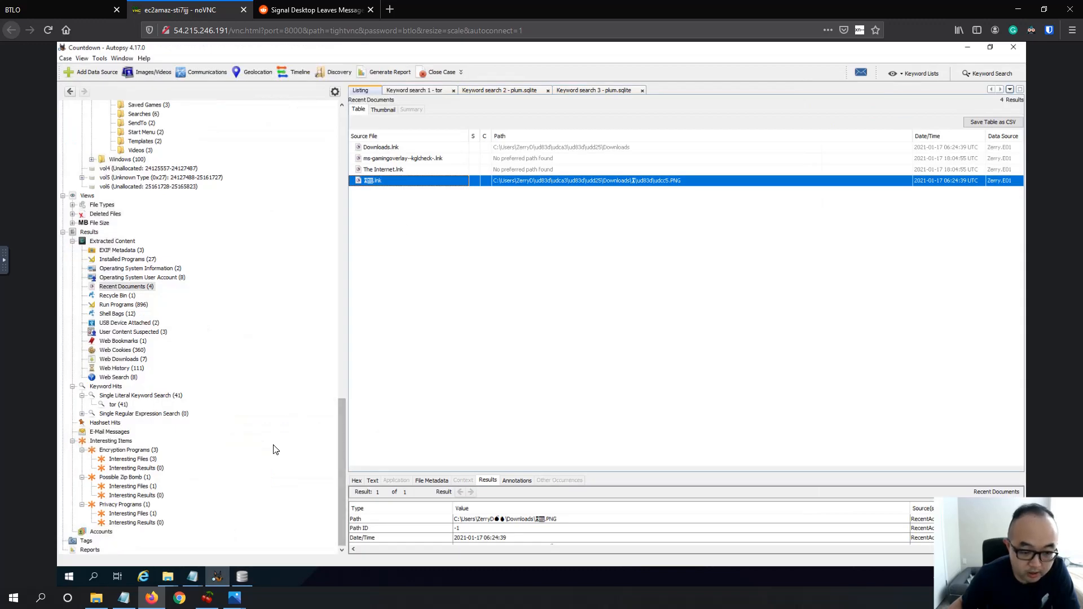
{"action": "left_click", "coordinate": [216, 576]}
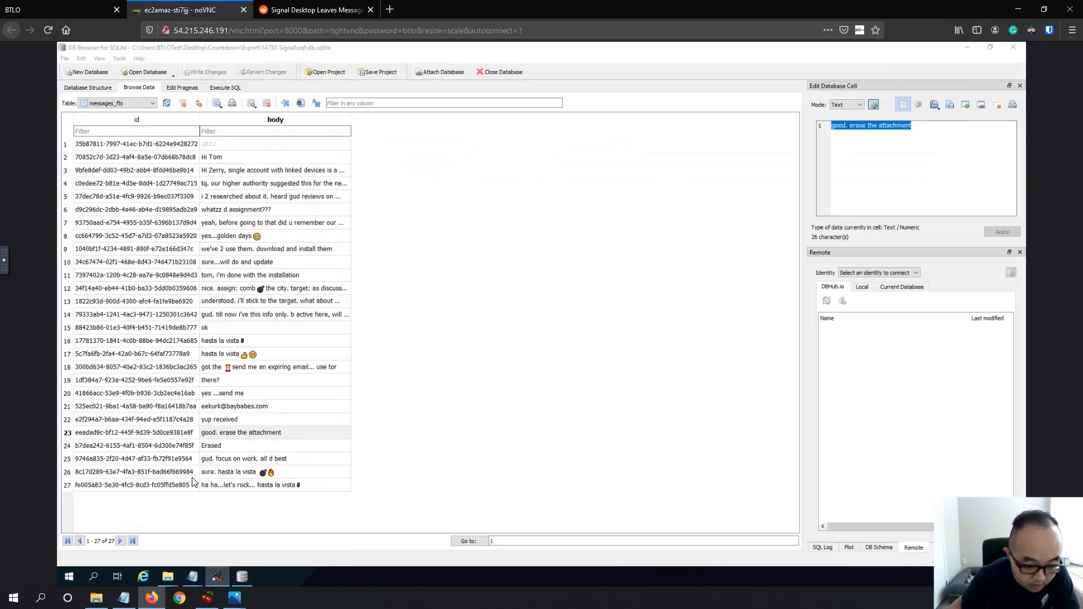
{"action": "left_click", "coordinate": [283, 474]}
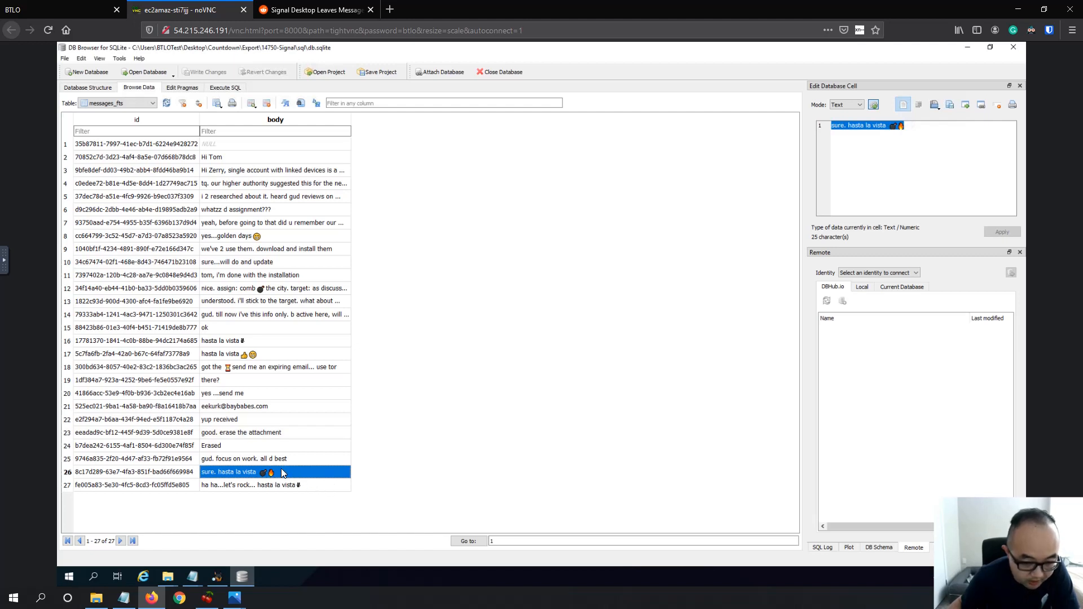
{"action": "left_click", "coordinate": [281, 460]}
{"action": "left_click", "coordinate": [286, 475]}
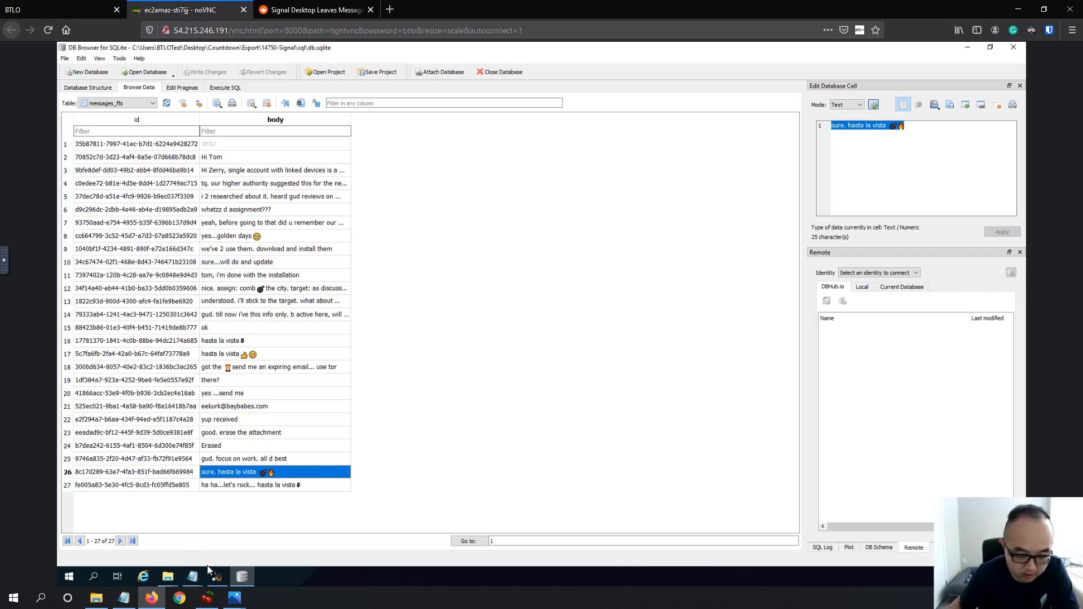
- Extract the emoji-named .lnk file from the Recent Documents results in Autopsy to the case's Export folder
{"action": "left_click", "coordinate": [219, 580]}
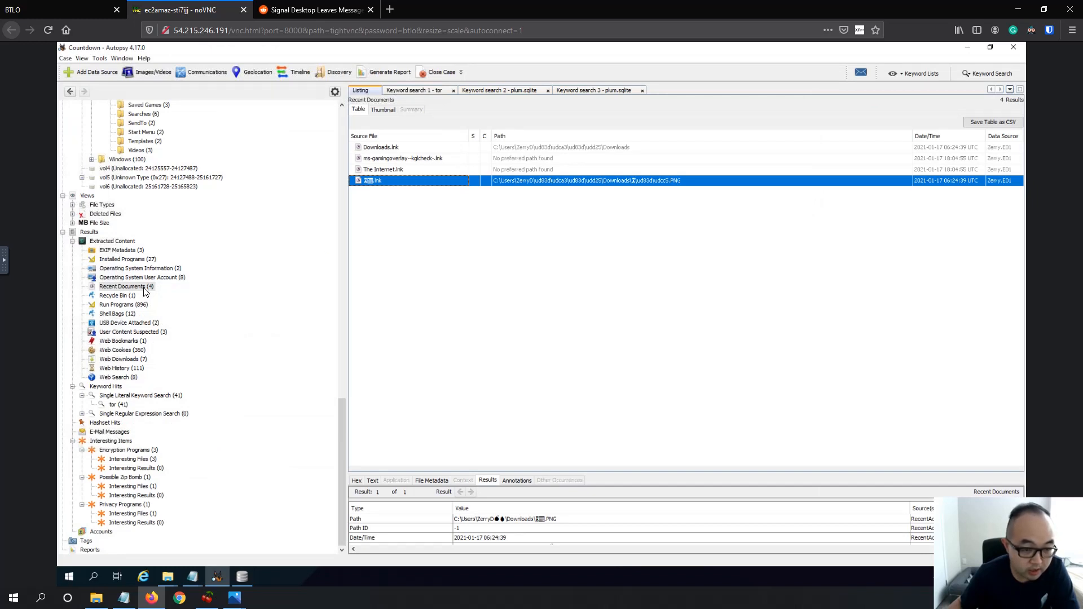
{"action": "right_click", "coordinate": [394, 181]}
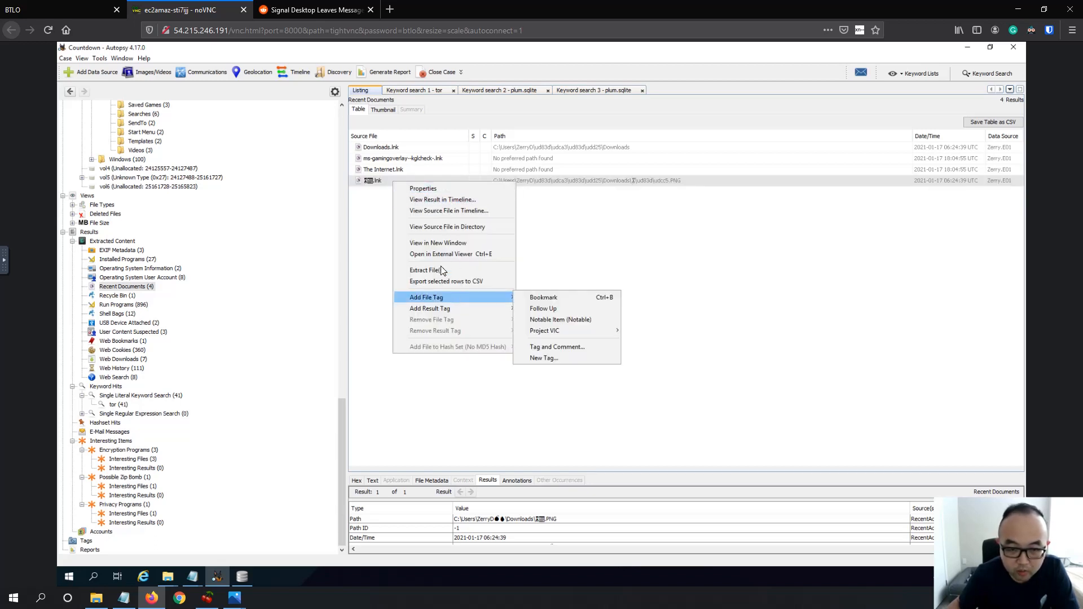
{"action": "left_click", "coordinate": [594, 273]}
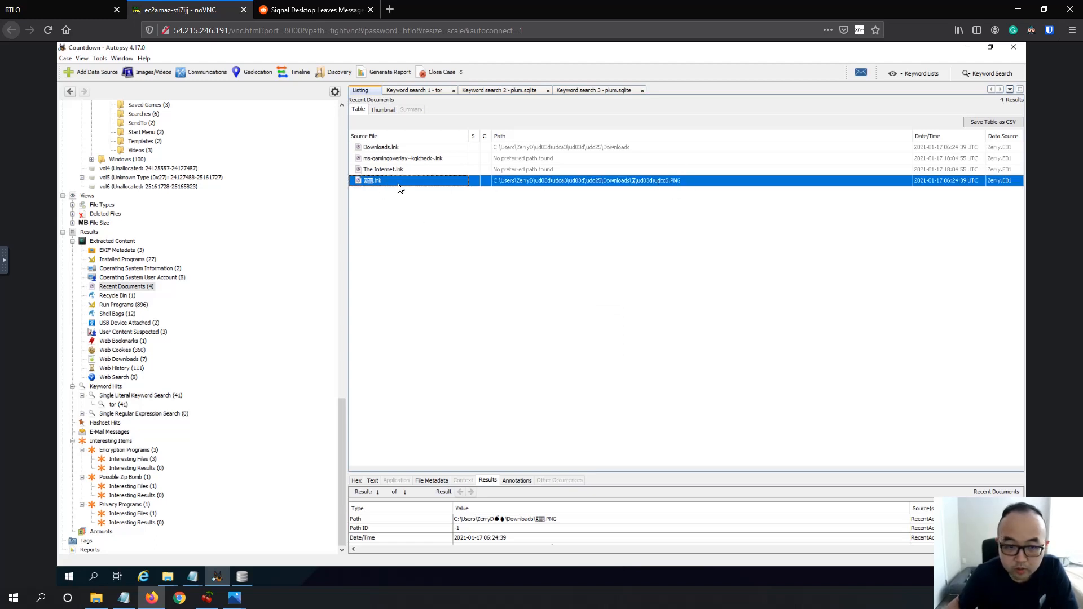
{"action": "right_click", "coordinate": [374, 183]}
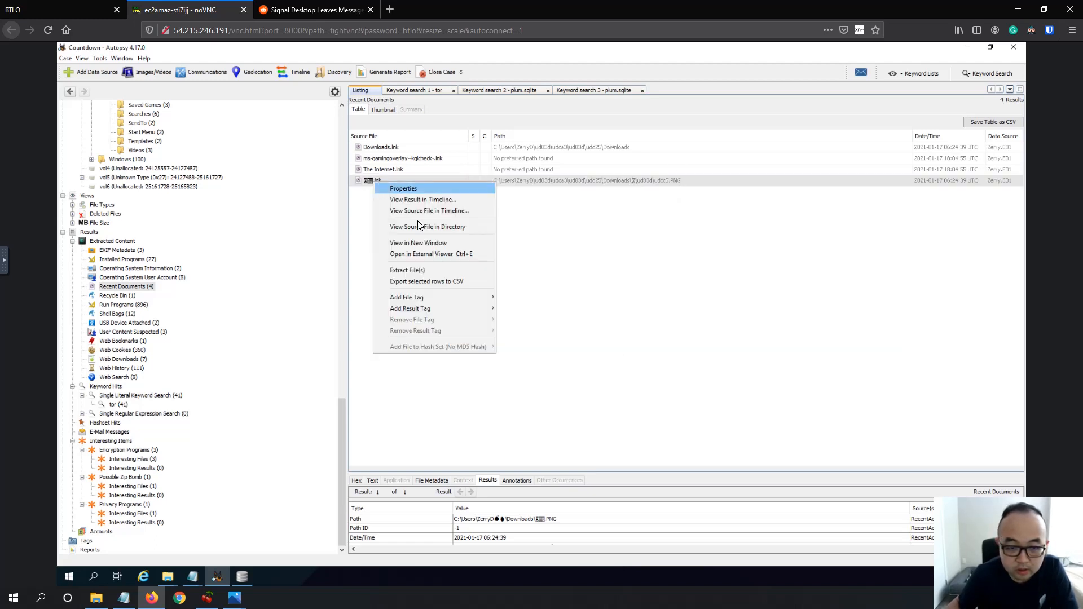
{"action": "left_click", "coordinate": [422, 269]}
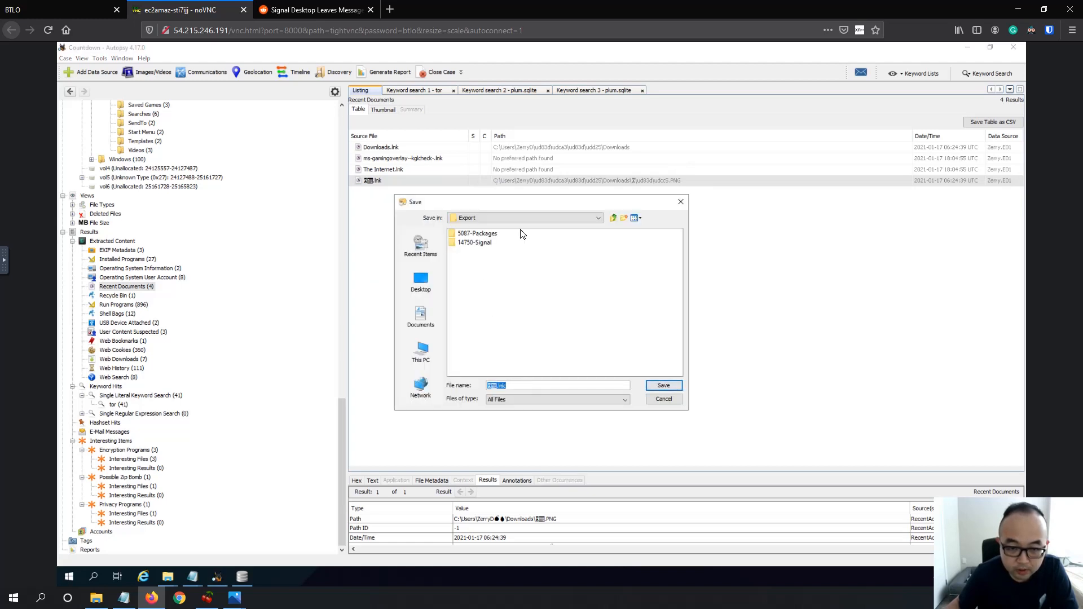
{"action": "left_click", "coordinate": [672, 385]}
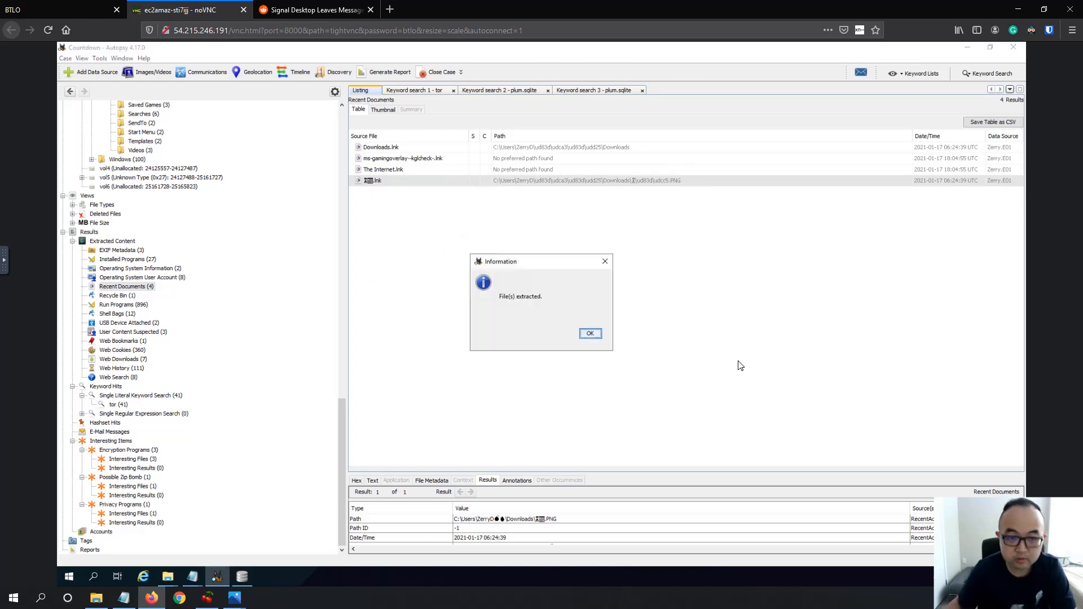
{"action": "left_click", "coordinate": [590, 334]}
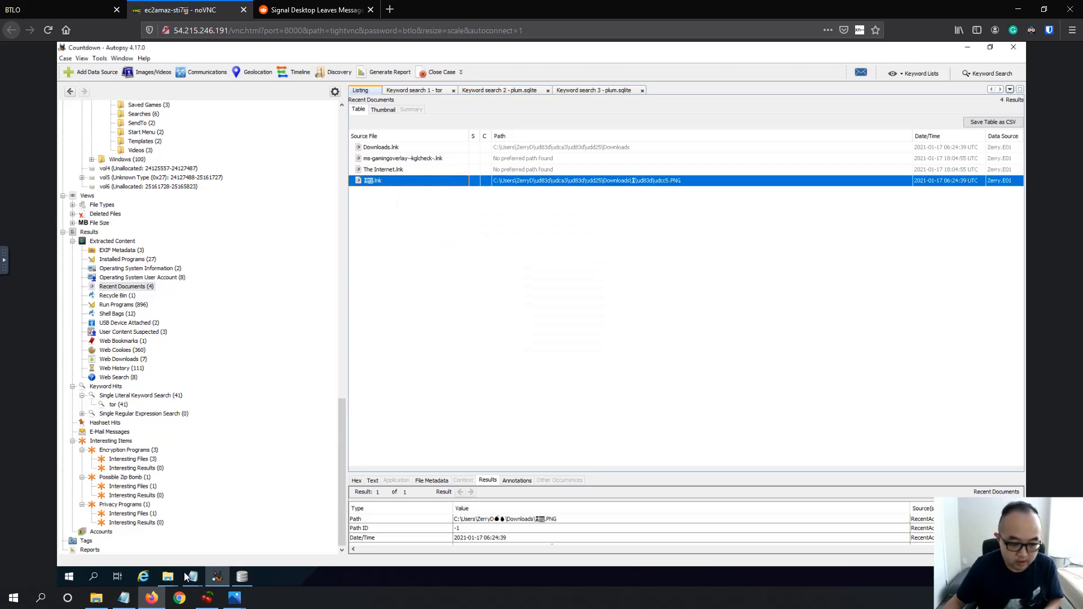
- Open the Export folder inside Countdown in File Explorer and copy the extracted shortcut's emoji name
{"action": "left_click", "coordinate": [167, 577]}
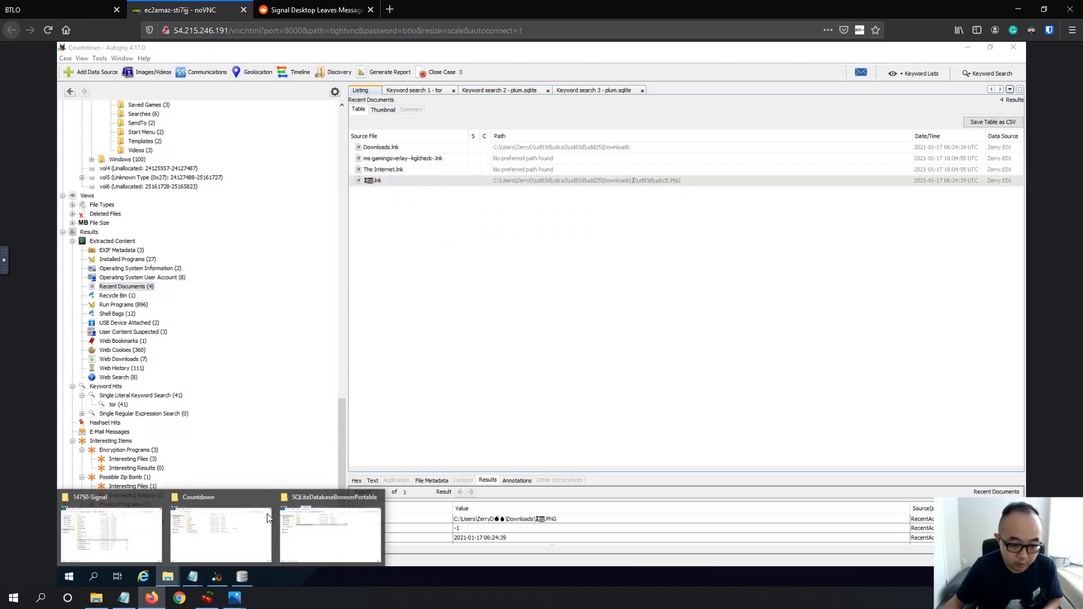
{"action": "left_click", "coordinate": [199, 535]}
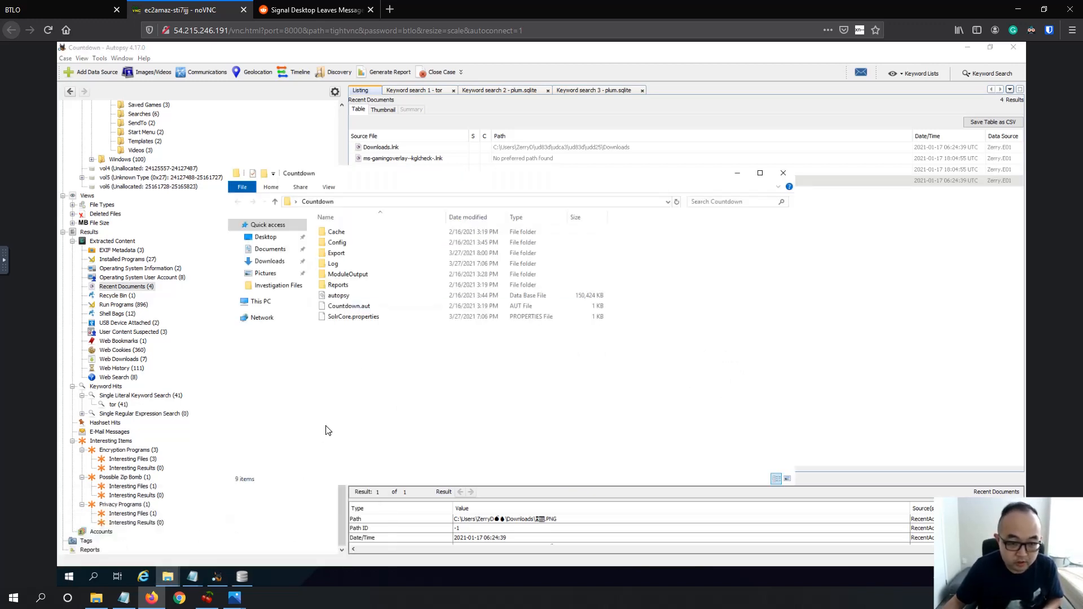
{"action": "double_click", "coordinate": [342, 254]}
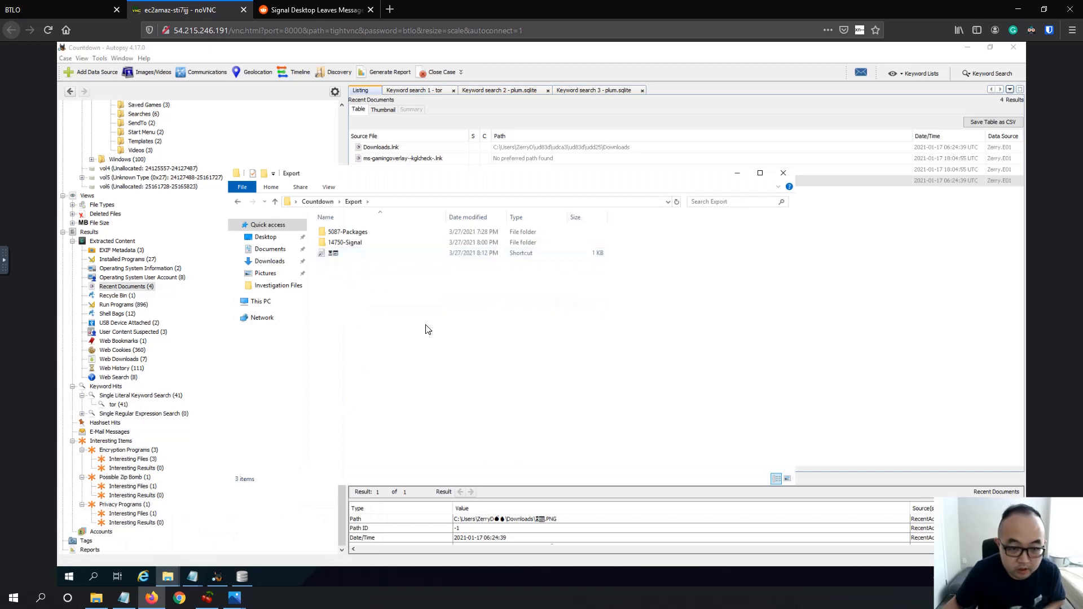
{"action": "left_click", "coordinate": [356, 256]}
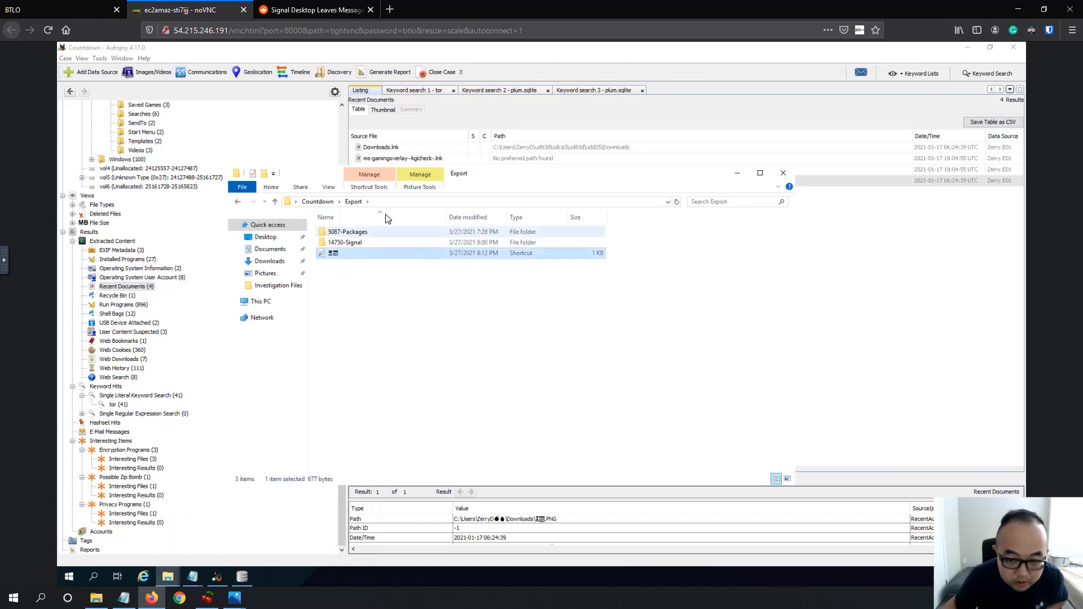
{"action": "right_click", "coordinate": [368, 255]}
{"action": "left_click", "coordinate": [431, 435]}
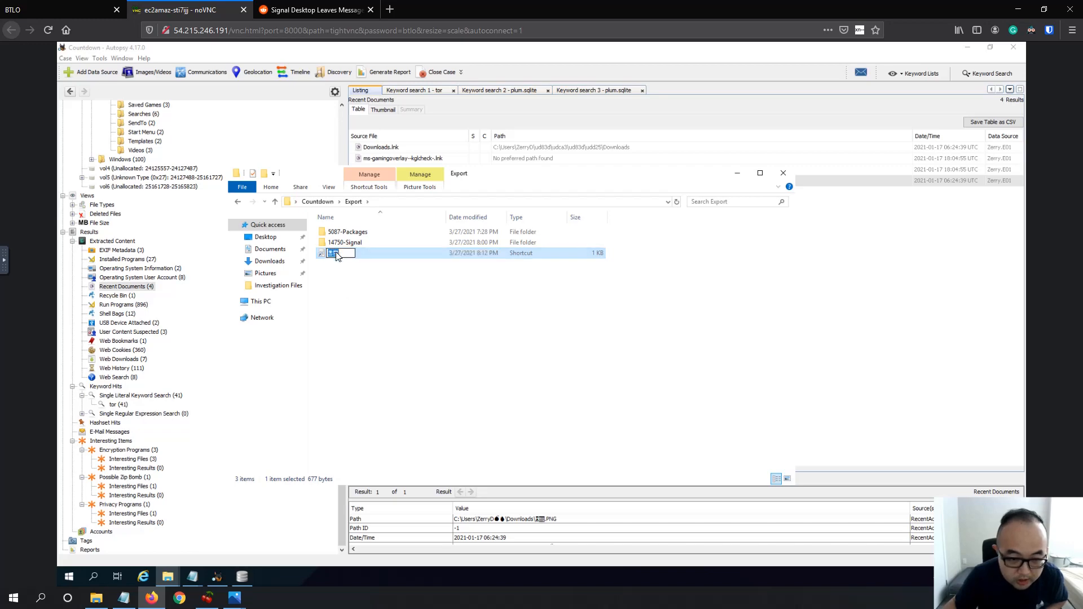
{"action": "key", "text": "Return"}
- Paste the copied name on a new line below the Question 5 hint in READ ME - Hints, append .PNG and try to save
{"action": "mouse_move", "coordinate": [201, 579]}
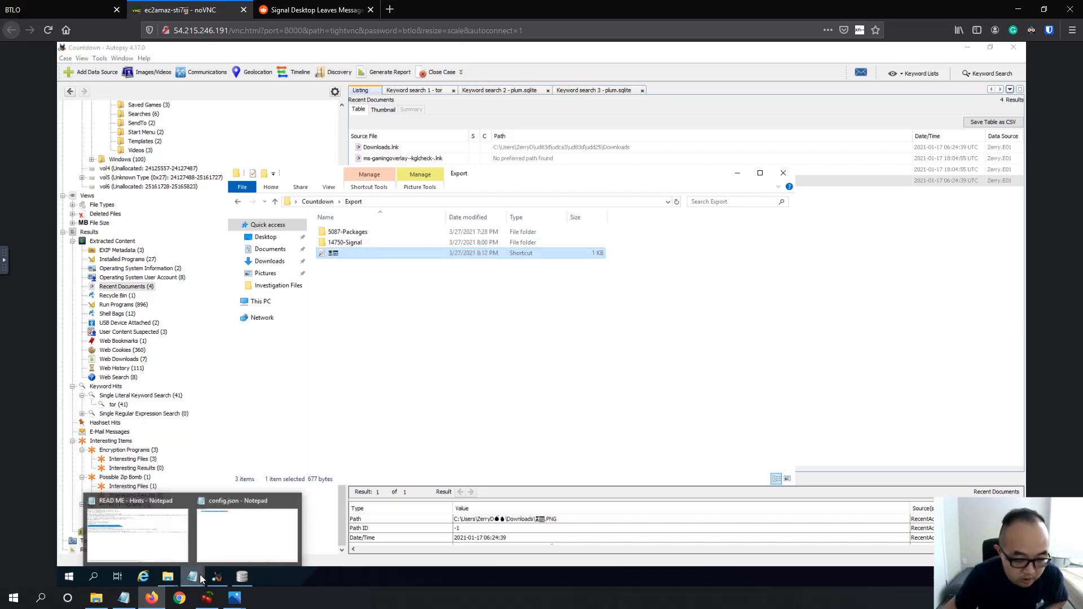
{"action": "left_click", "coordinate": [144, 536]}
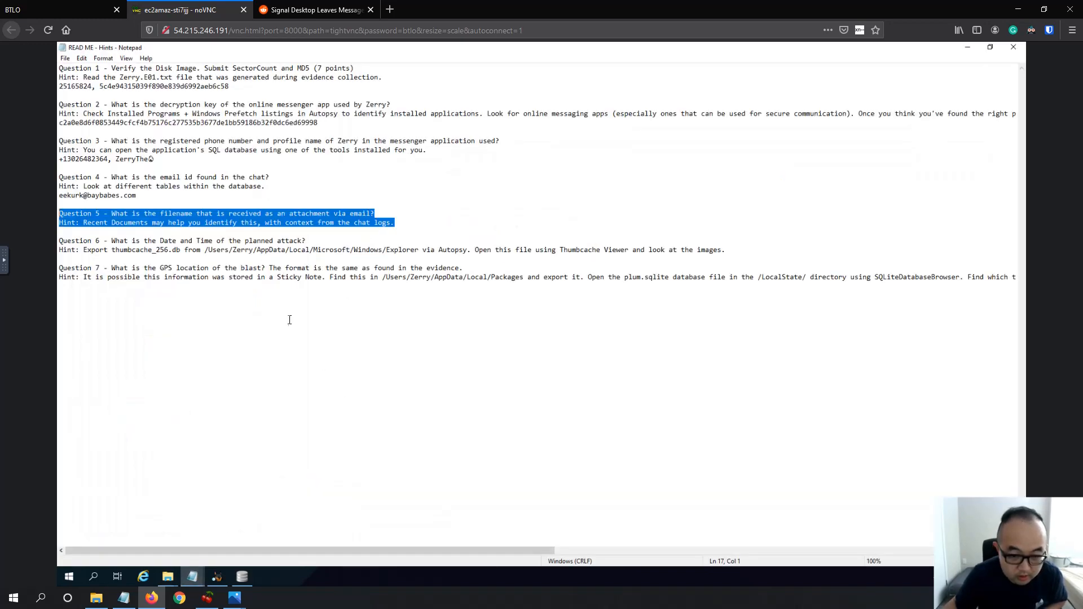
{"action": "left_click", "coordinate": [414, 223]}
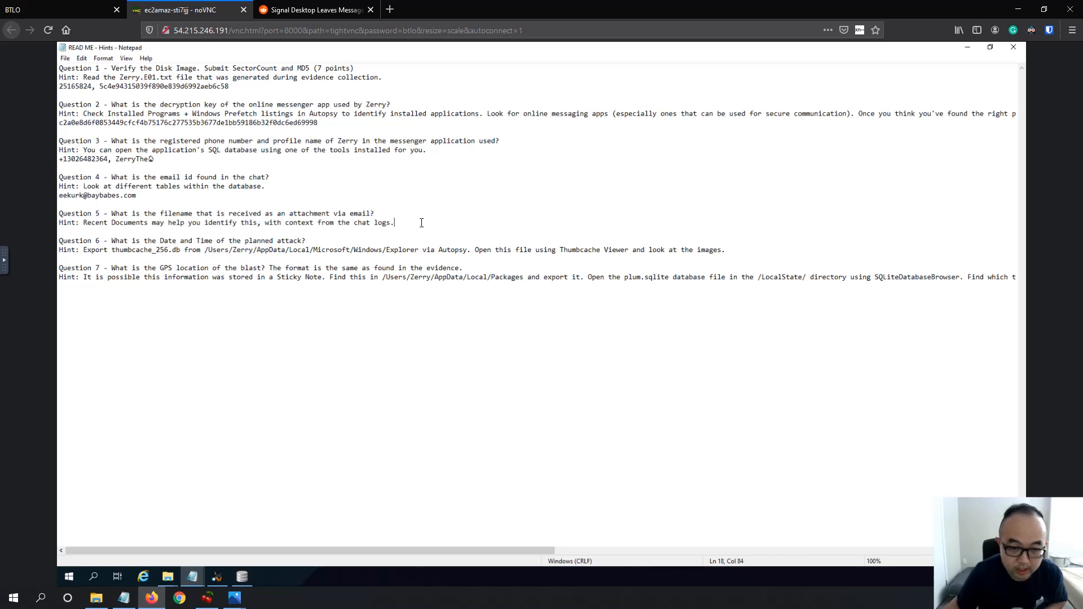
{"action": "key", "text": "Return"}
{"action": "key", "text": "ctrl+v"}
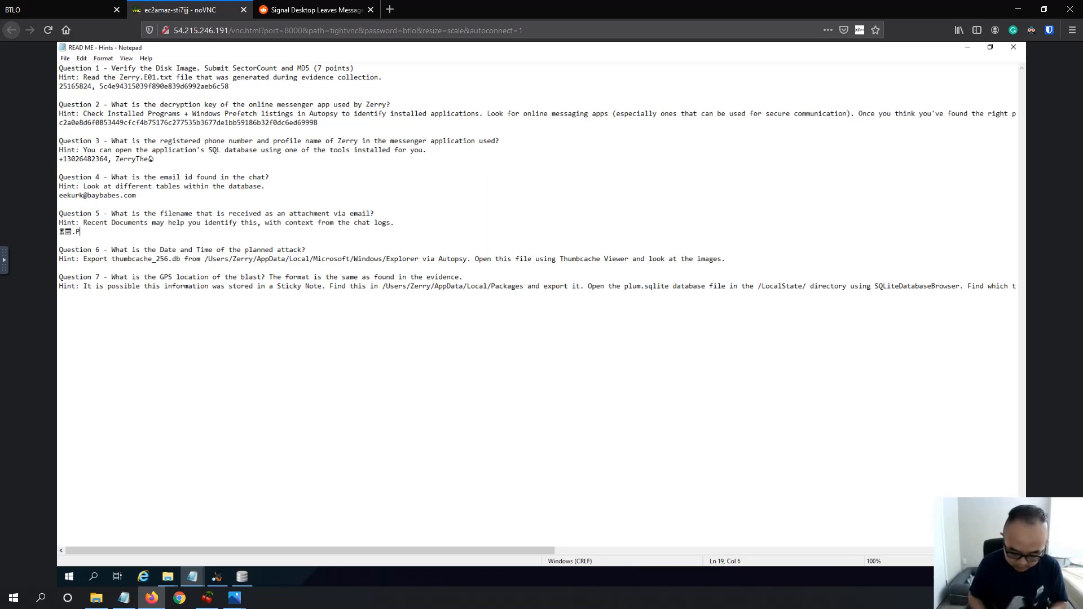
{"action": "type", "text": ".PNG"}
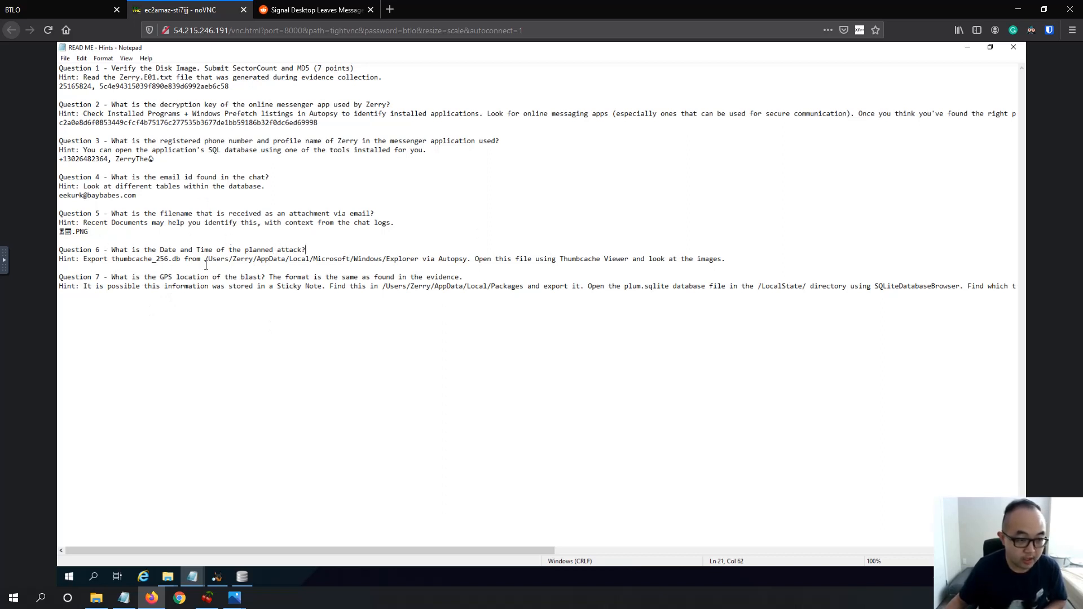
{"action": "key", "text": "ctrl+s"}
{"action": "left_click", "coordinate": [624, 361]}
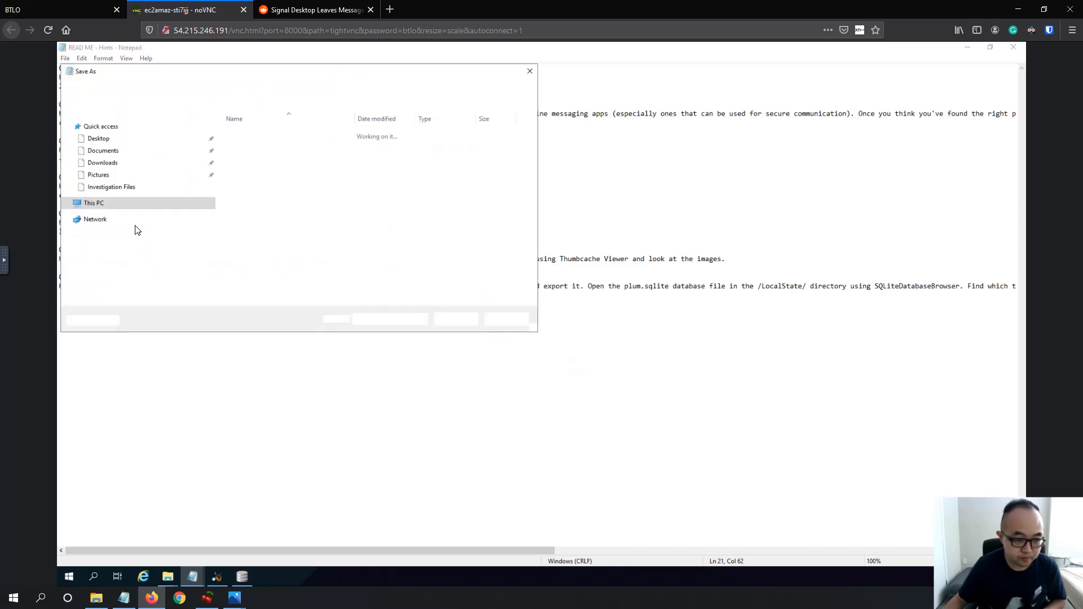
{"action": "left_click", "coordinate": [502, 325]}
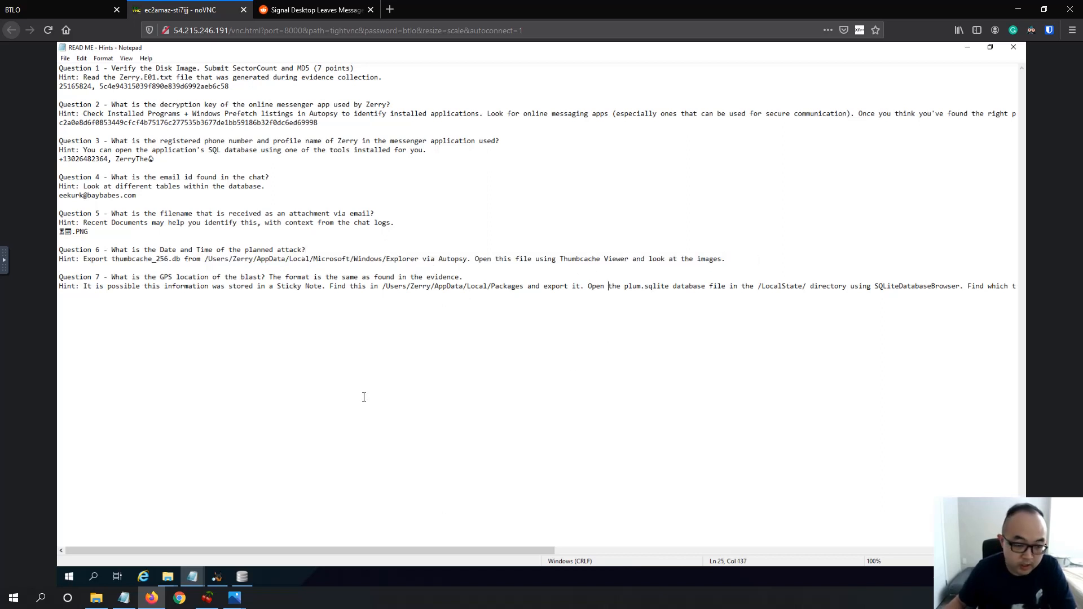
- Return to Autopsy and open the suspect user's AppData/Local/Microsoft/Windows/Explorer folder, keeping the Question 6 hint in view
{"action": "left_click", "coordinate": [217, 576]}
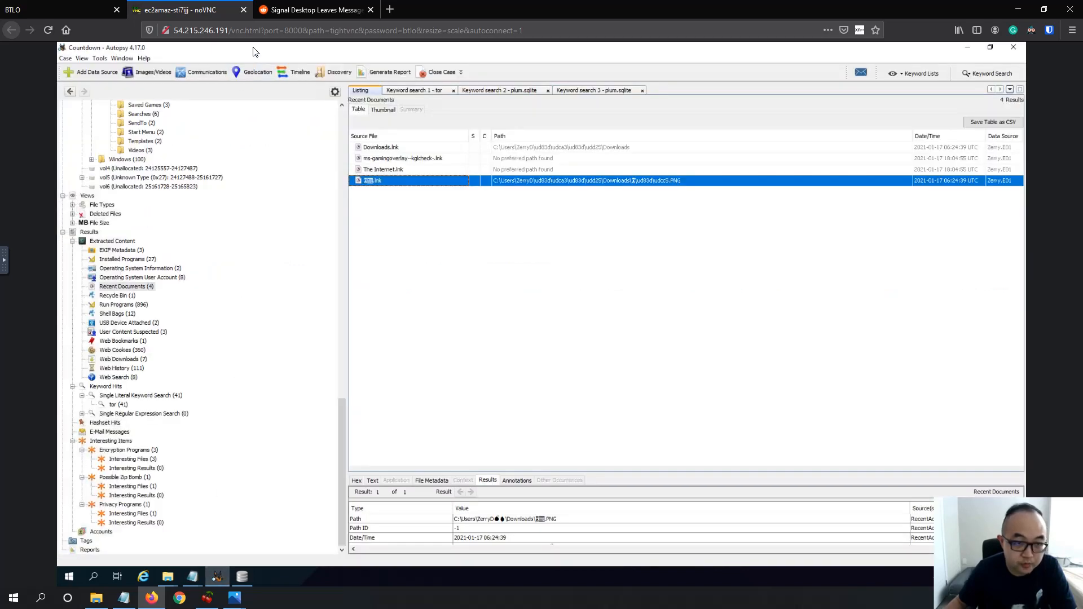
{"action": "left_click_drag", "start_coordinate": [254, 48], "coordinate": [663, 117]}
{"action": "scroll", "coordinate": [574, 257], "scroll_direction": "up", "scroll_amount": 9}
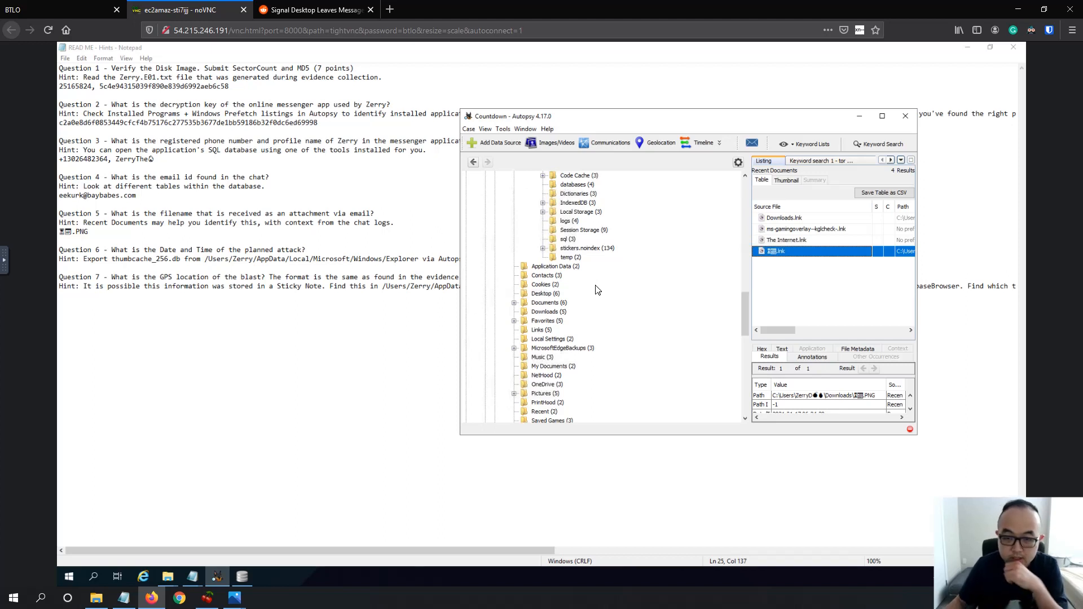
{"action": "scroll", "coordinate": [597, 281], "scroll_direction": "up", "scroll_amount": 15}
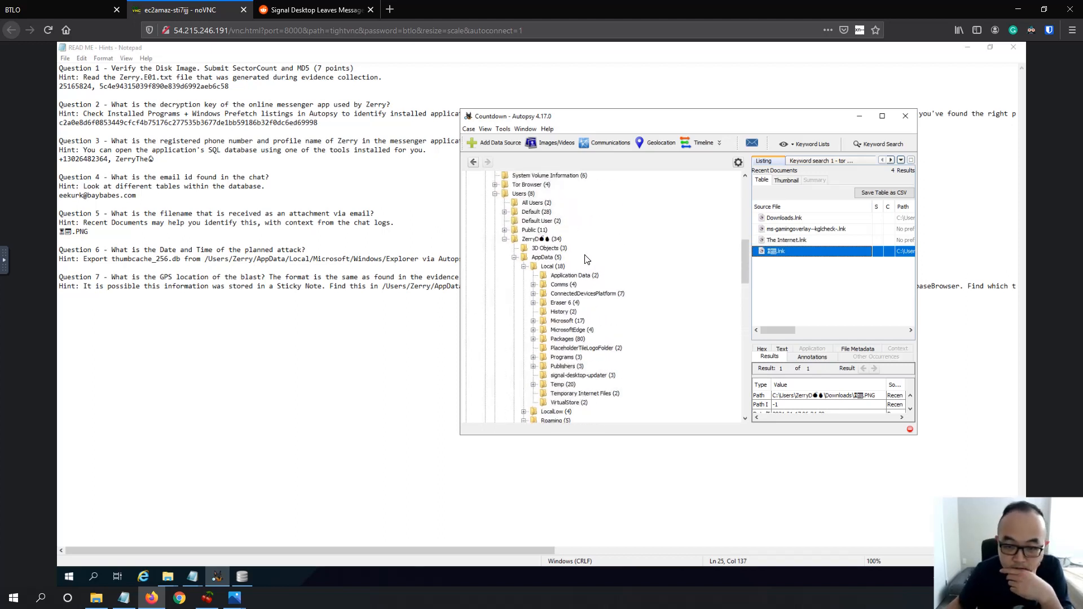
{"action": "scroll", "coordinate": [585, 259], "scroll_direction": "down", "scroll_amount": 4}
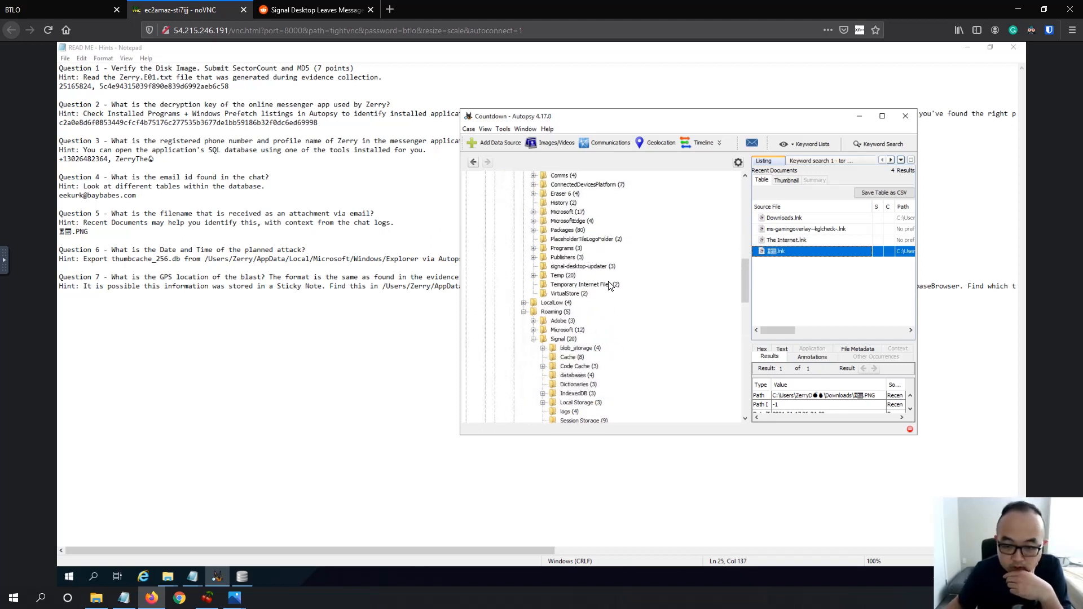
{"action": "scroll", "coordinate": [612, 288], "scroll_direction": "up", "scroll_amount": 3}
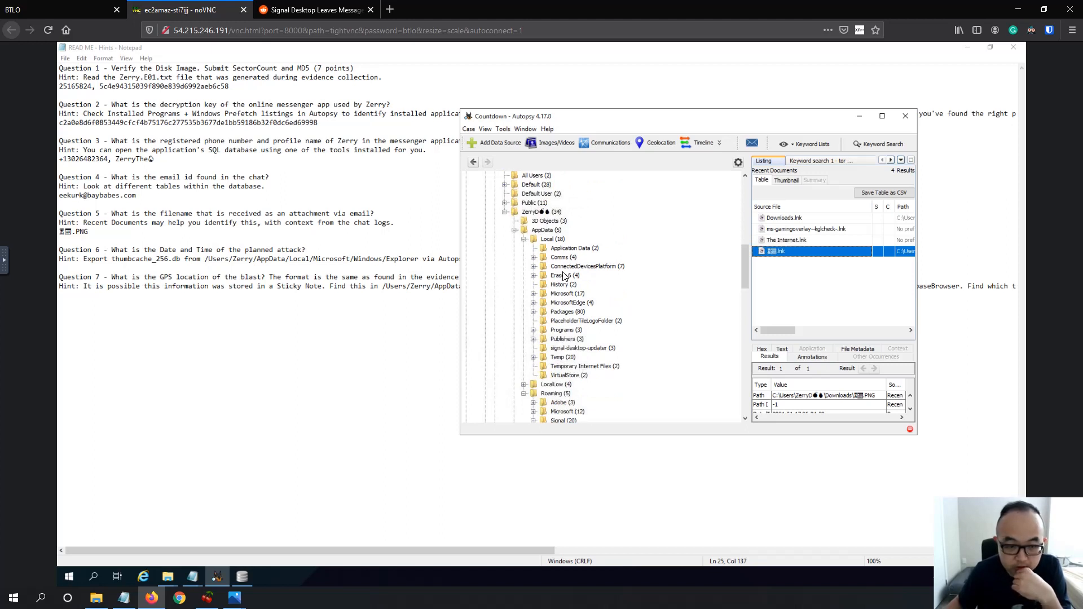
{"action": "left_click", "coordinate": [533, 294]}
{"action": "scroll", "coordinate": [653, 292], "scroll_direction": "down", "scroll_amount": 3}
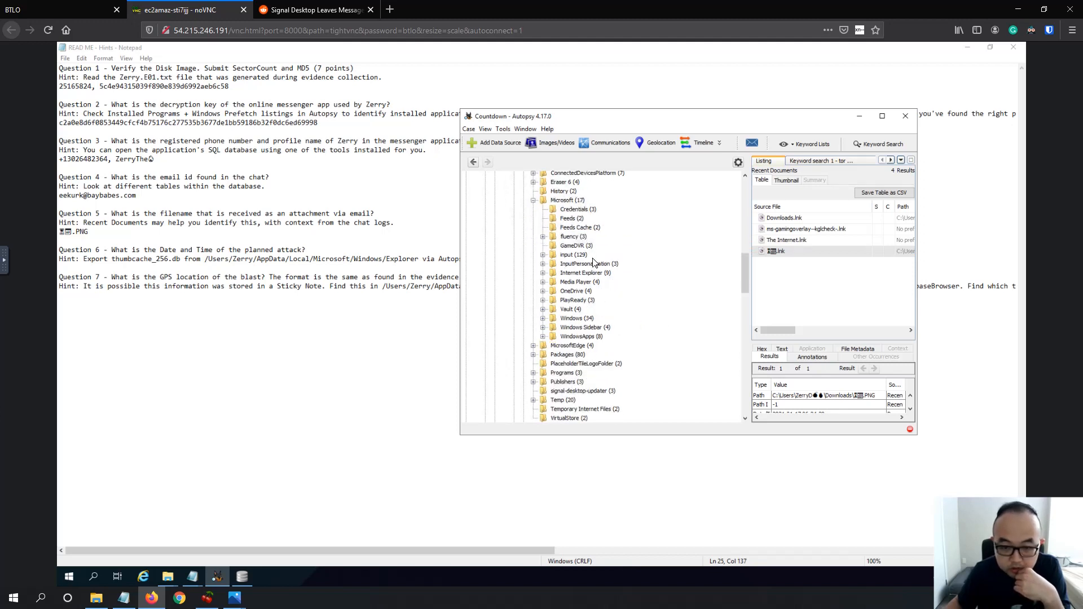
{"action": "left_click", "coordinate": [543, 320]}
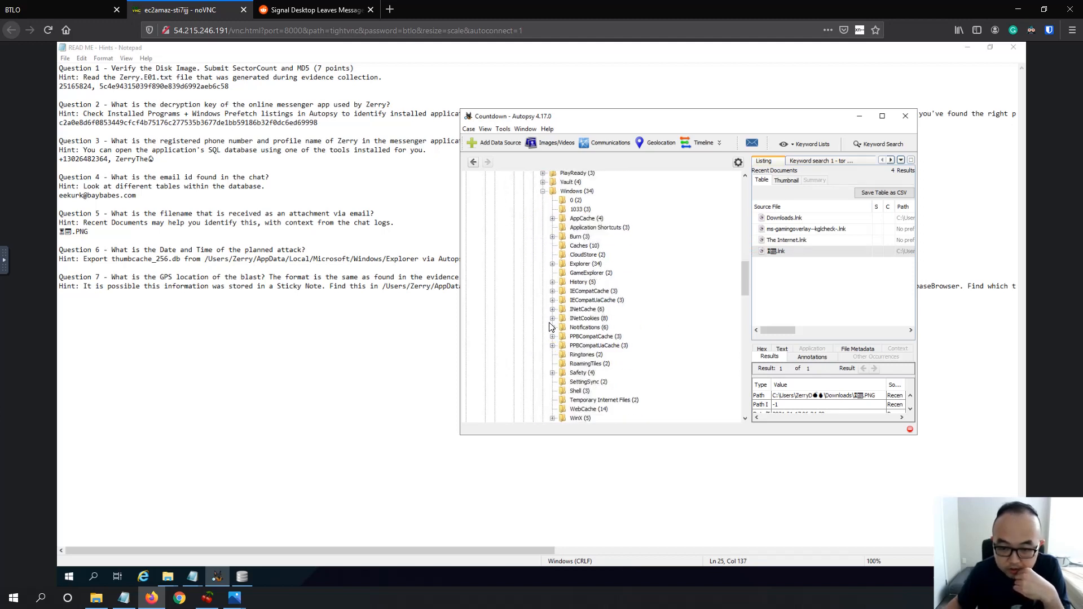
{"action": "left_click", "coordinate": [553, 264]}
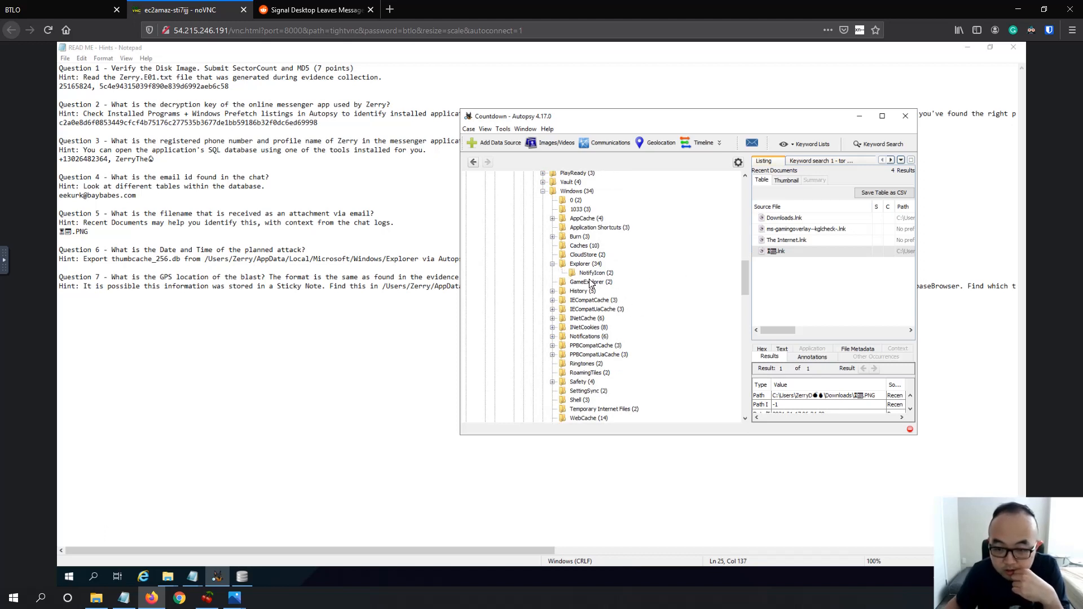
{"action": "left_click", "coordinate": [584, 265]}
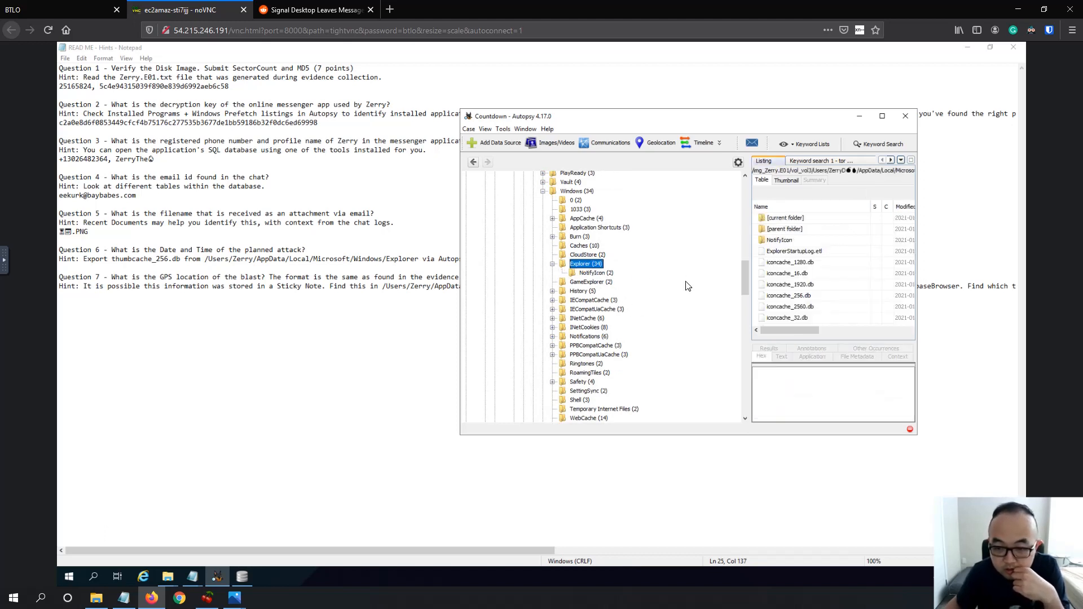
- Enlarge Autopsy to view the Explorer folder's file listing and reread the Question 6 hint in READ ME - Hints
{"action": "left_click", "coordinate": [882, 116]}
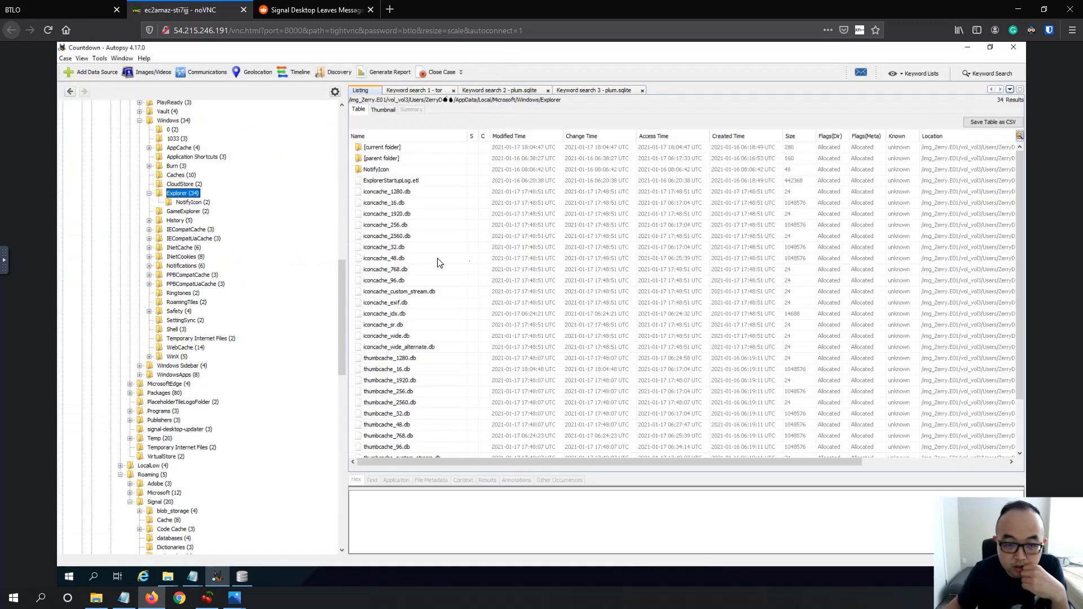
{"action": "scroll", "coordinate": [451, 248], "scroll_direction": "down", "scroll_amount": 2}
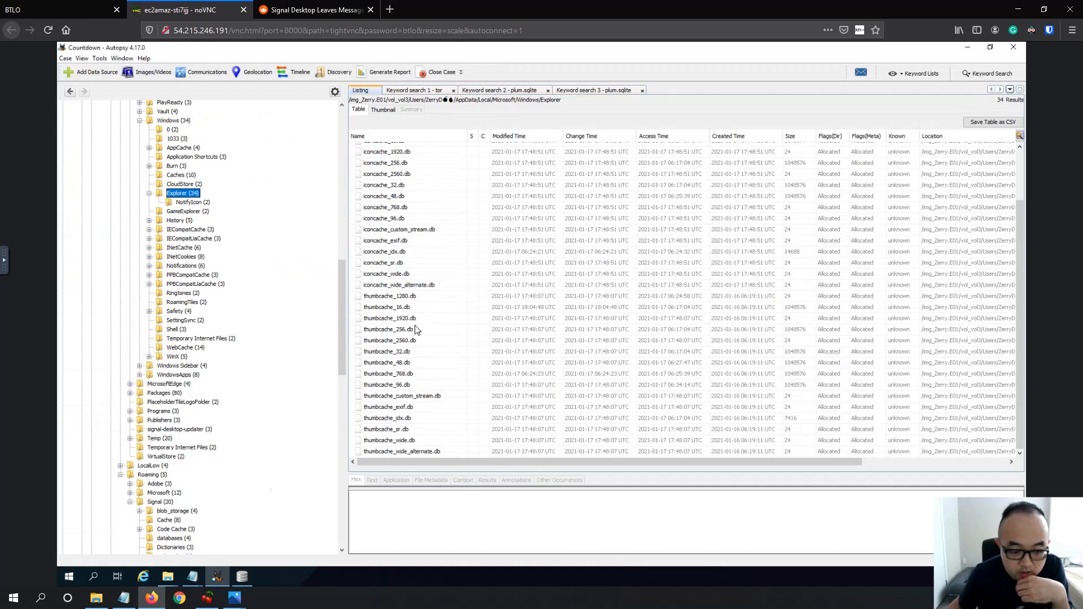
{"action": "scroll", "coordinate": [416, 330], "scroll_direction": "up", "scroll_amount": 2}
{"action": "left_click", "coordinate": [193, 576]}
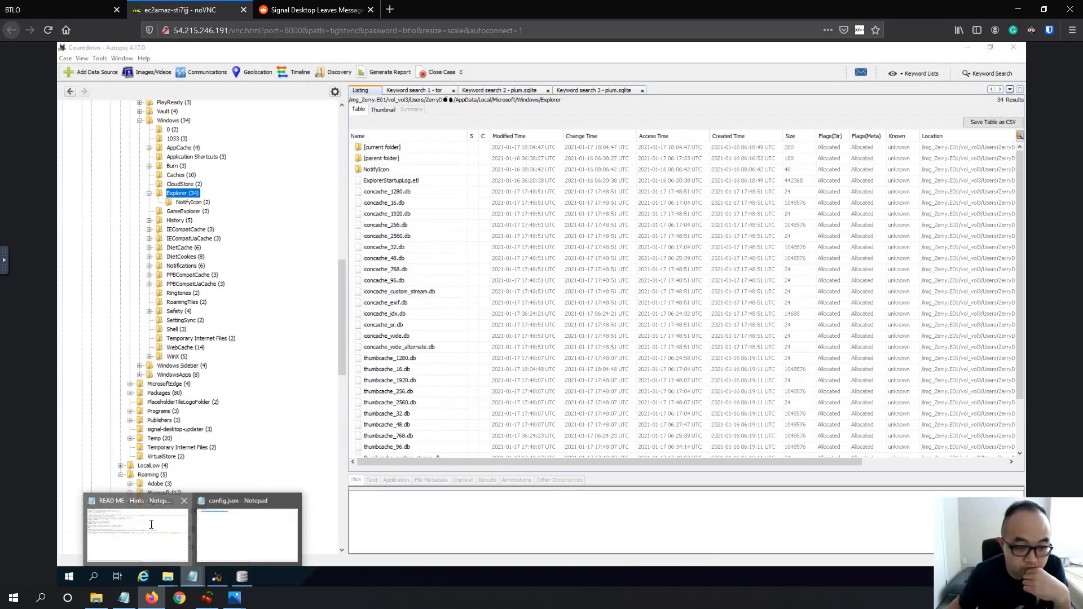
{"action": "left_click", "coordinate": [151, 525]}
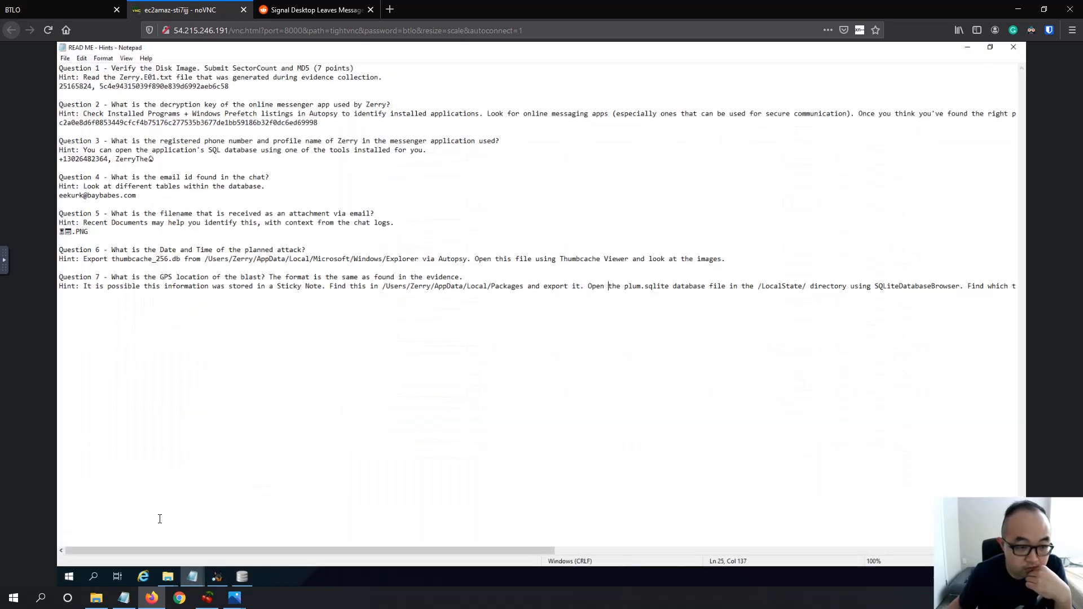
{"action": "left_click", "coordinate": [967, 49]}
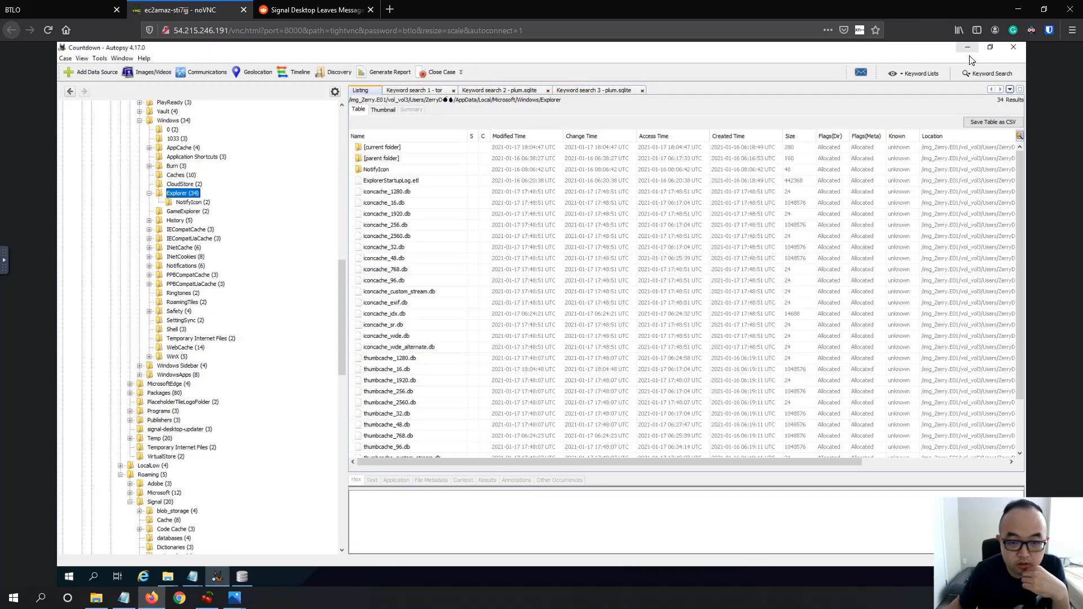
- Extract thumbcache_256.db from the Explorer folder listing in Autopsy to the case's Export folder
{"action": "scroll", "coordinate": [462, 306], "scroll_direction": "down", "scroll_amount": 3}
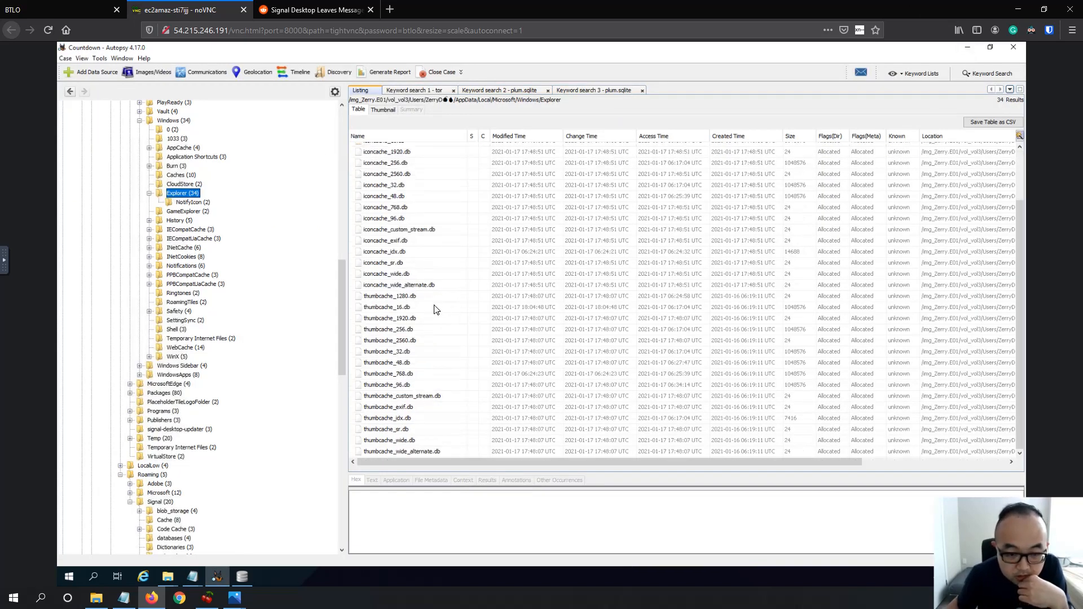
{"action": "scroll", "coordinate": [449, 341], "scroll_direction": "up", "scroll_amount": 1}
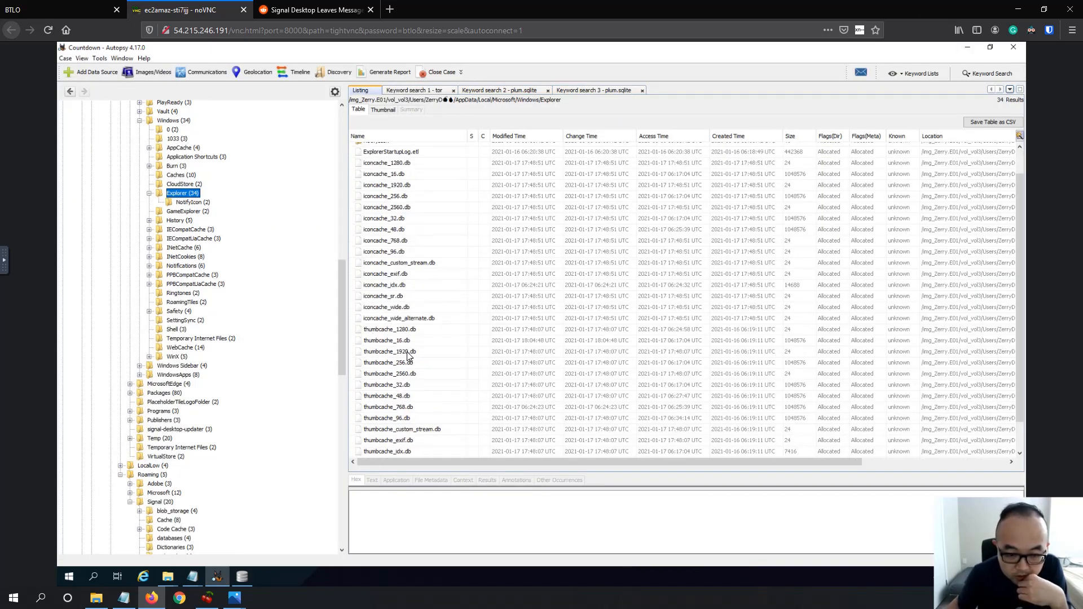
{"action": "left_click", "coordinate": [411, 364]}
{"action": "right_click", "coordinate": [418, 367]}
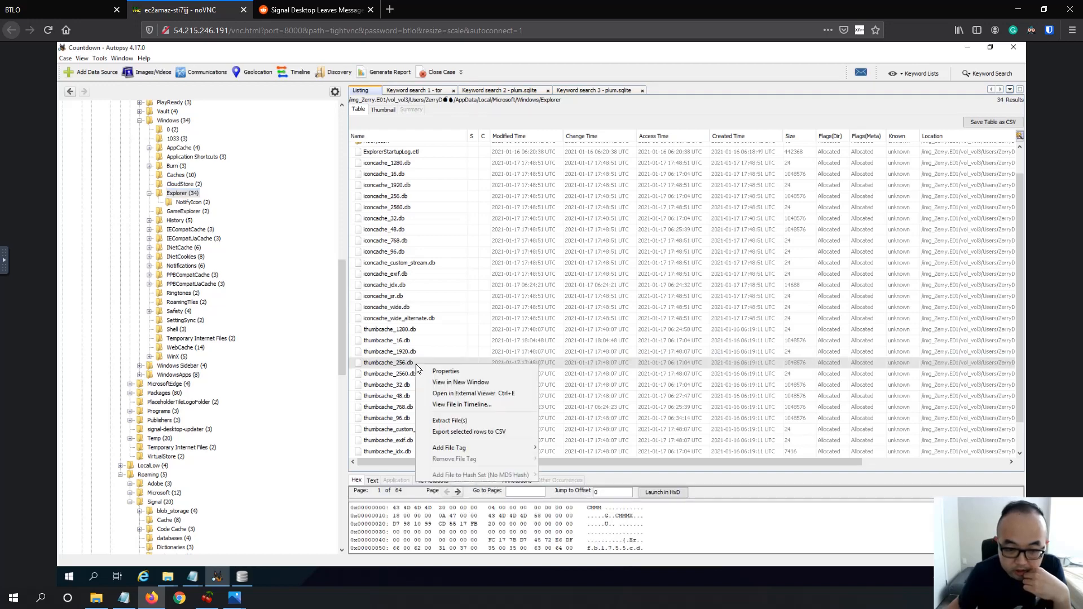
{"action": "left_click", "coordinate": [490, 421]}
{"action": "left_click", "coordinate": [668, 385]}
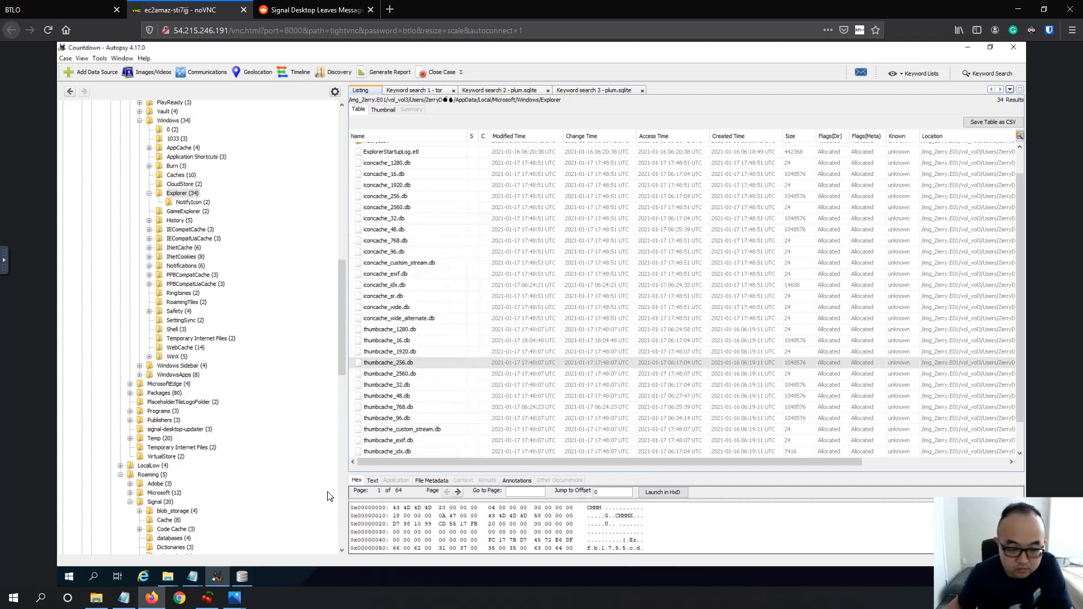
{"action": "left_click", "coordinate": [168, 576]}
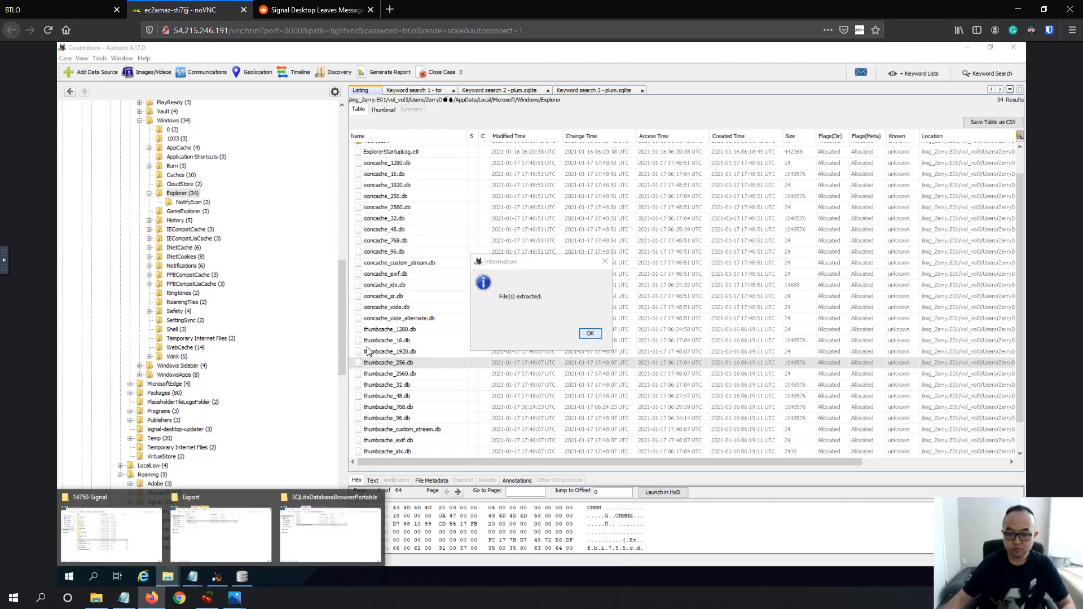
{"action": "left_click", "coordinate": [590, 334]}
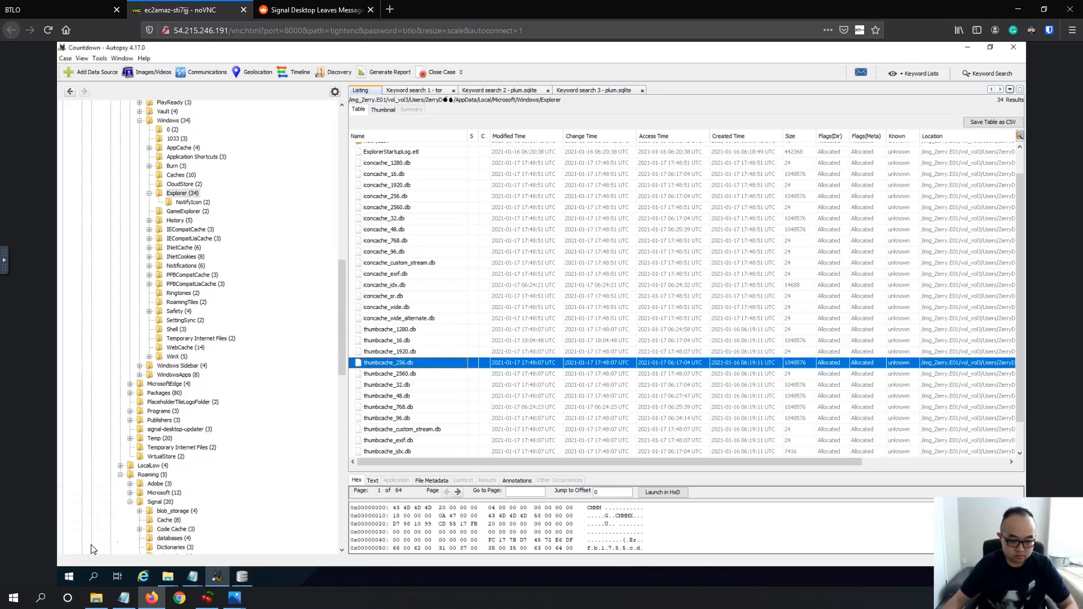
- Check the Export folder for the extracted thumbcache_256 file and launch thumbcache_viewer from the Investigation Files Tools folder
{"action": "left_click", "coordinate": [167, 576]}
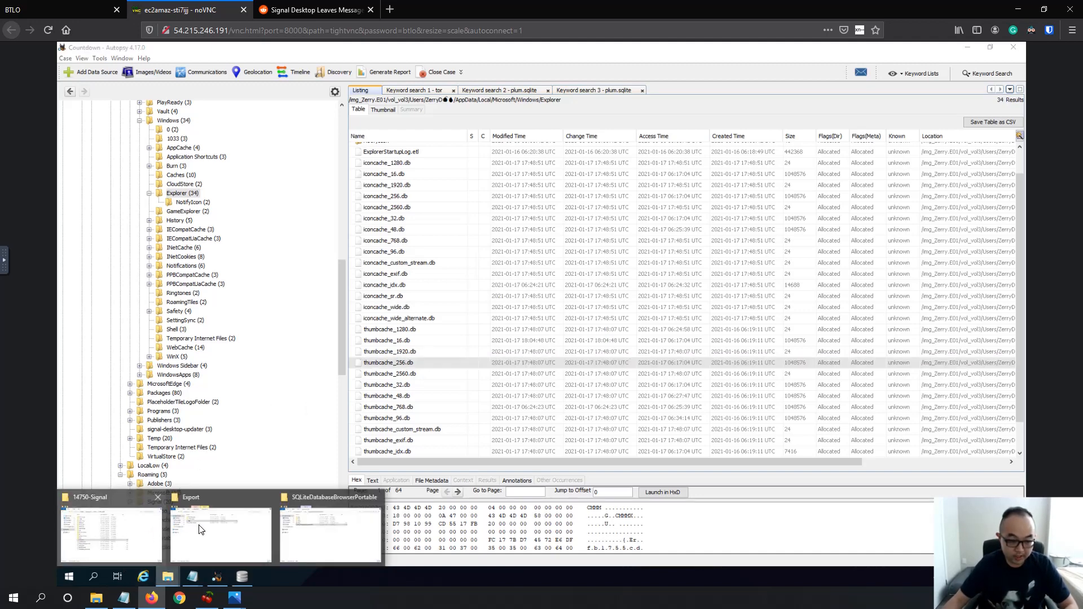
{"action": "left_click", "coordinate": [249, 529]}
{"action": "left_click", "coordinate": [403, 283]}
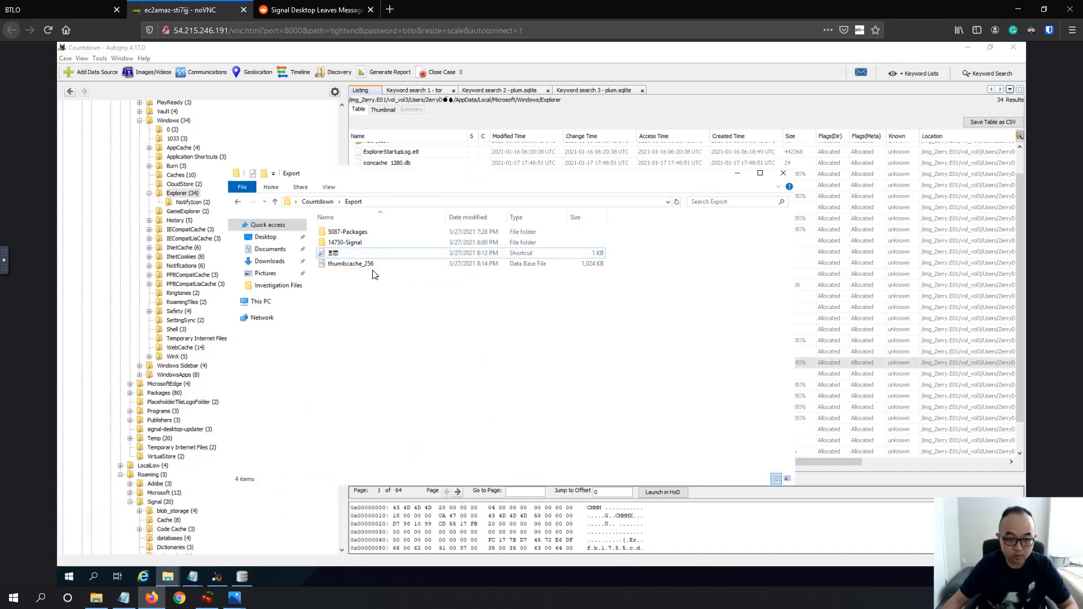
{"action": "left_click", "coordinate": [167, 576]}
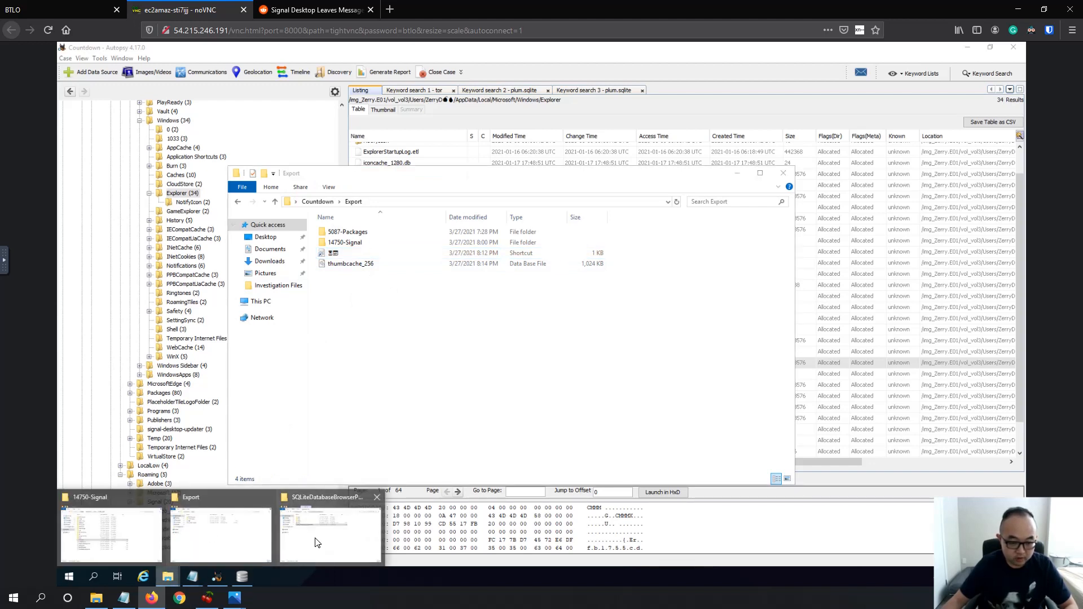
{"action": "left_click", "coordinate": [329, 530]}
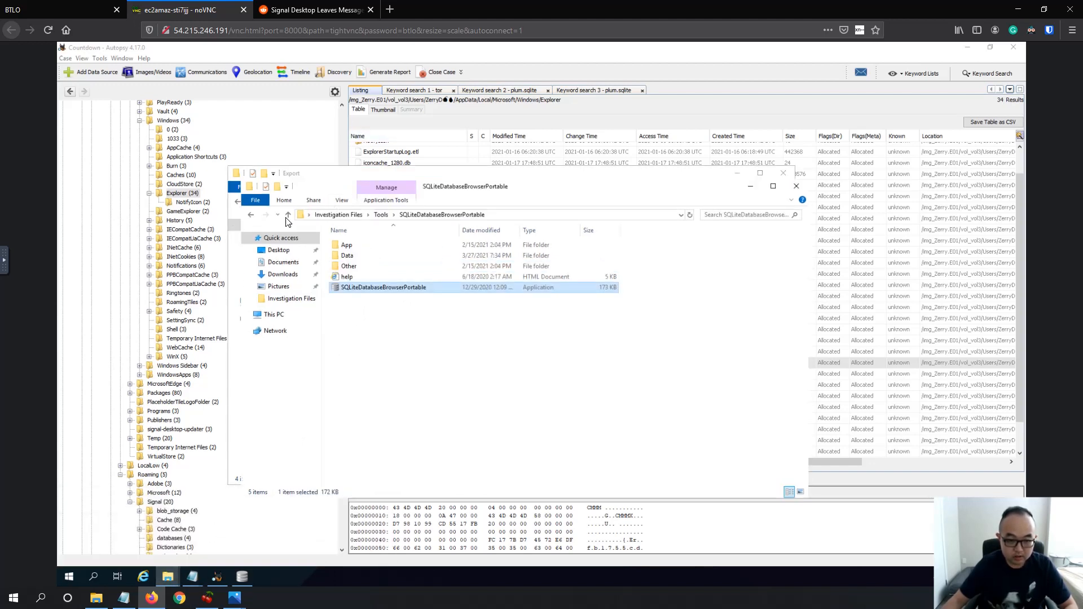
{"action": "left_click", "coordinate": [288, 215]}
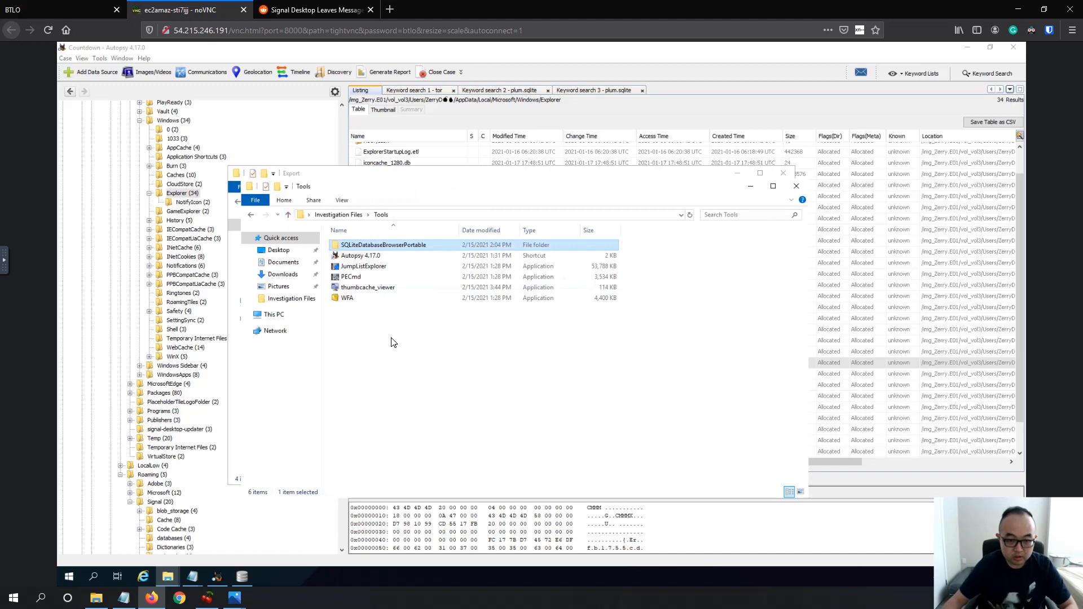
{"action": "double_click", "coordinate": [392, 289]}
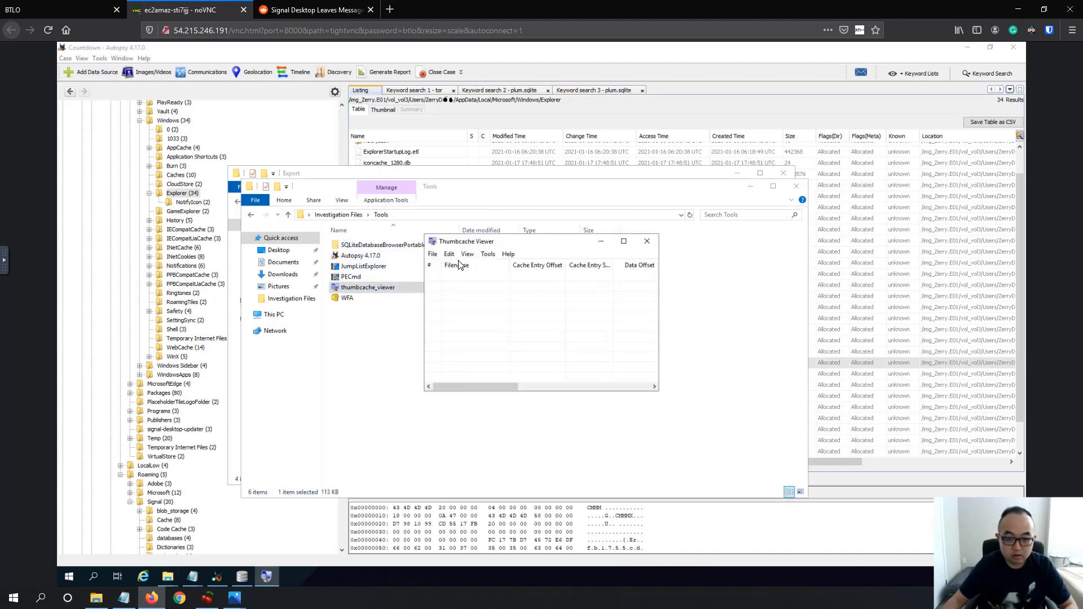
- Load thumbcache_256 from Desktop/Countdown/Export into Thumbcache Viewer and enlarge the window to show all columns
{"action": "left_click", "coordinate": [433, 254]}
{"action": "left_click", "coordinate": [452, 267]}
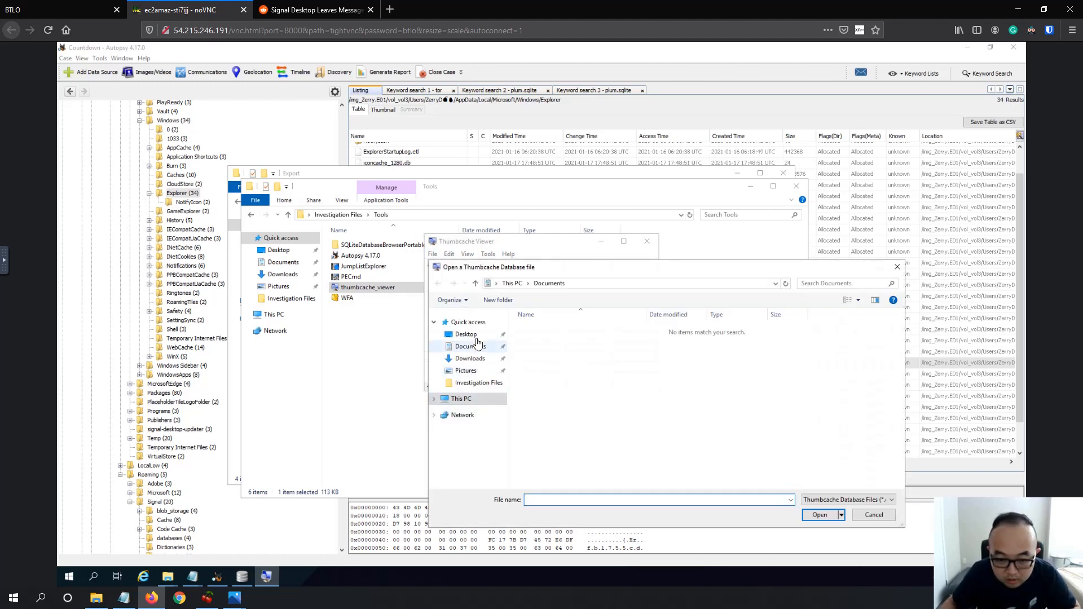
{"action": "left_click", "coordinate": [488, 383]}
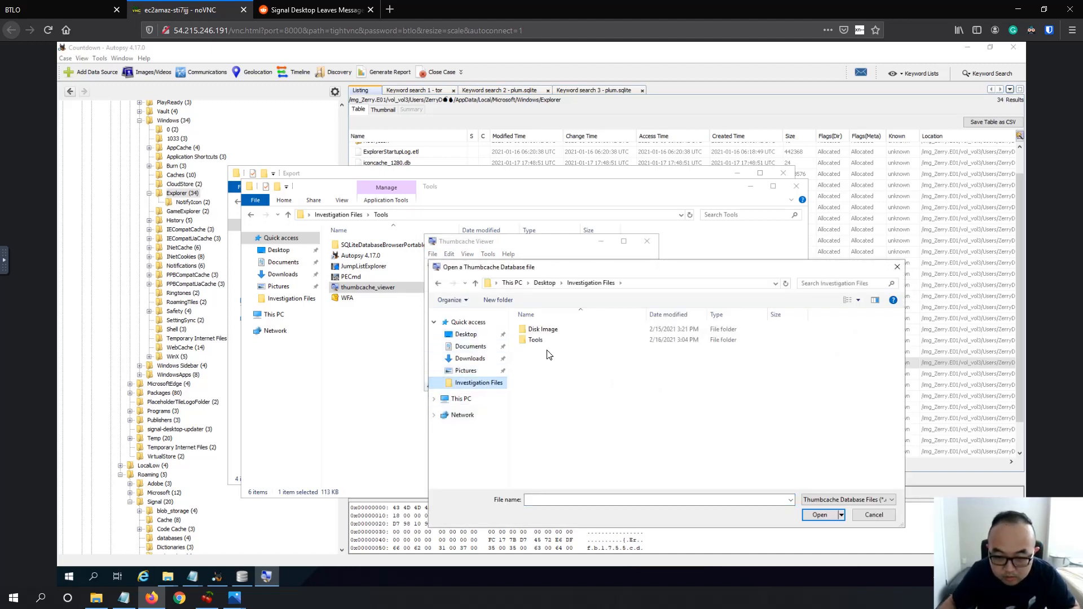
{"action": "left_click", "coordinate": [466, 334]}
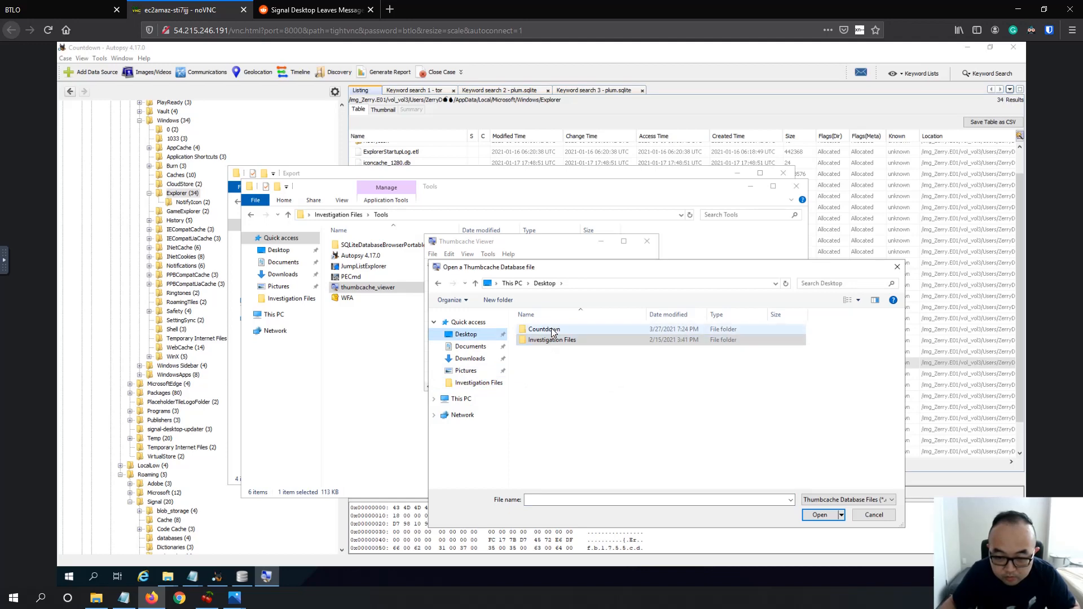
{"action": "double_click", "coordinate": [550, 329]}
{"action": "double_click", "coordinate": [556, 352]}
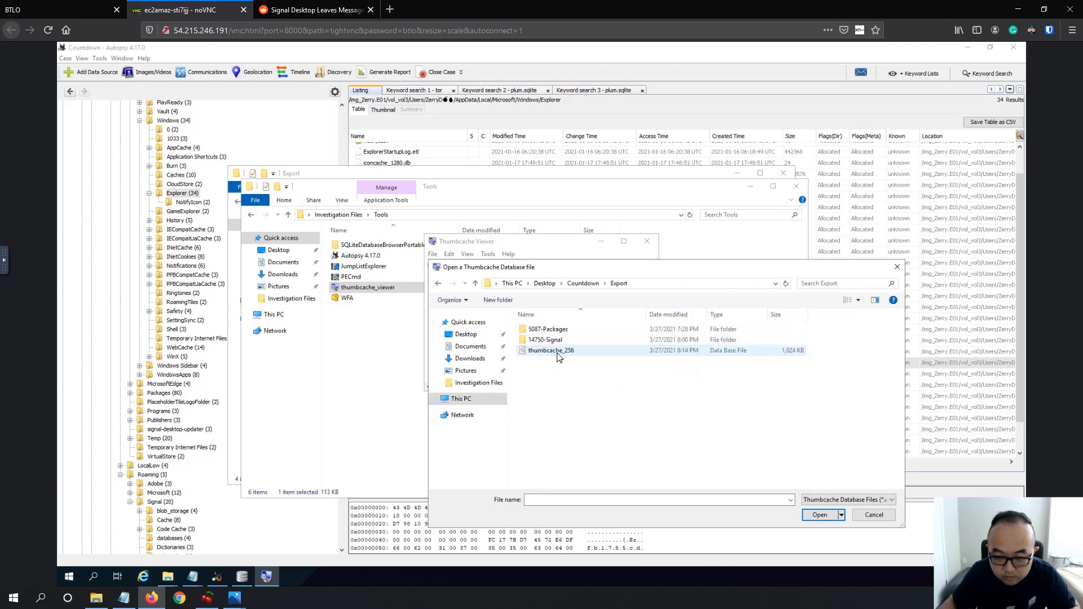
{"action": "left_click", "coordinate": [556, 353]}
{"action": "left_click", "coordinate": [820, 514]}
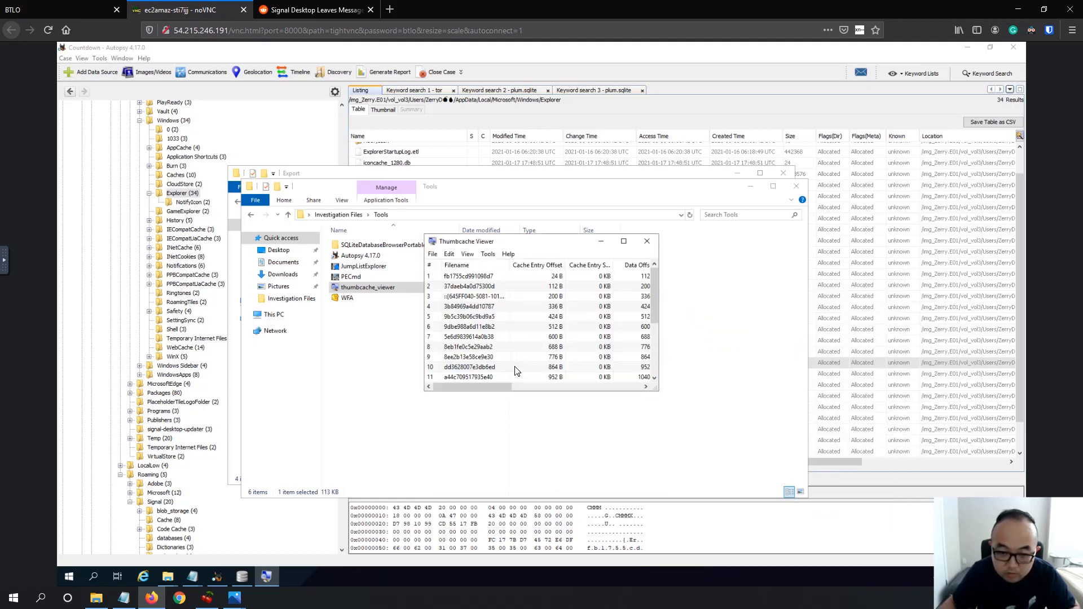
{"action": "left_click", "coordinate": [623, 240]}
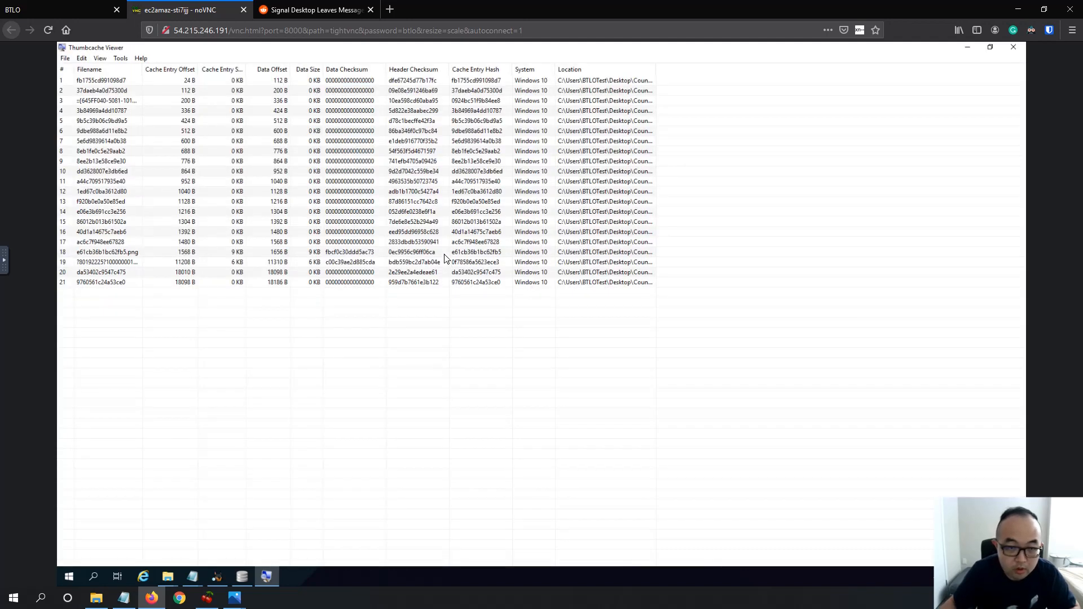
- Preview the thumbnail cache entries one after another from the first, ending on the image of e61cb36b1bc62fb5.png
{"action": "double_click", "coordinate": [94, 80]}
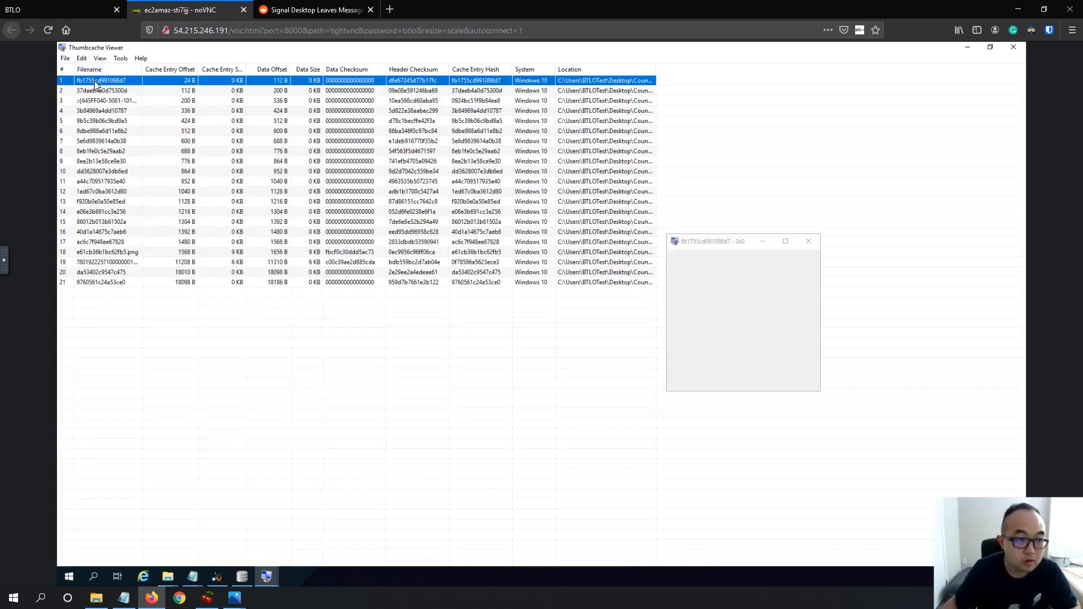
{"action": "key", "text": "Down"}
{"action": "key", "text": "Down"}
{"action": "key", "text": "Down"}
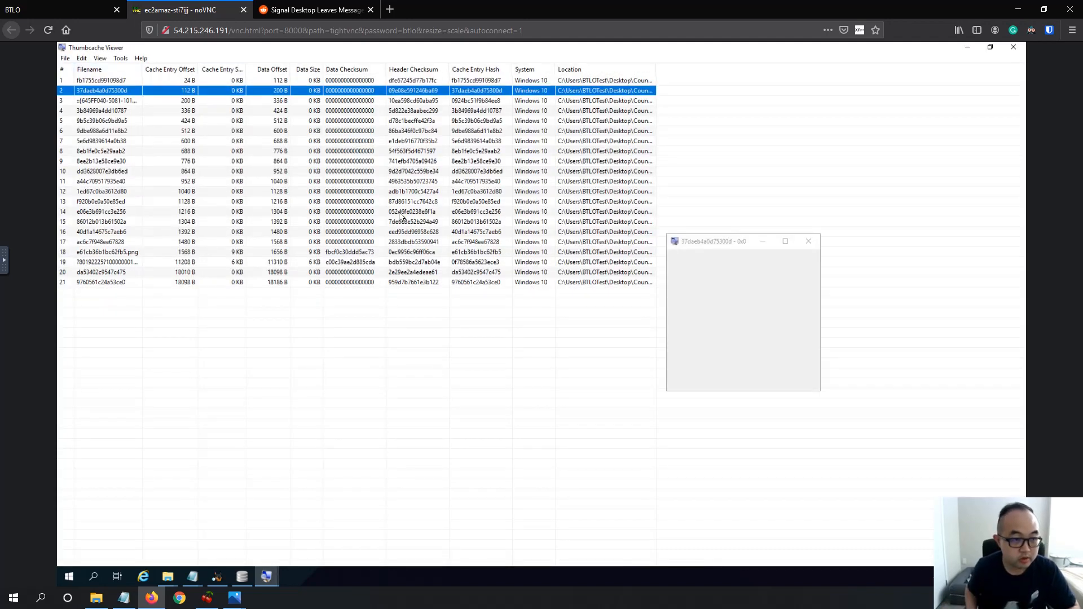
{"action": "key", "text": "Down"}
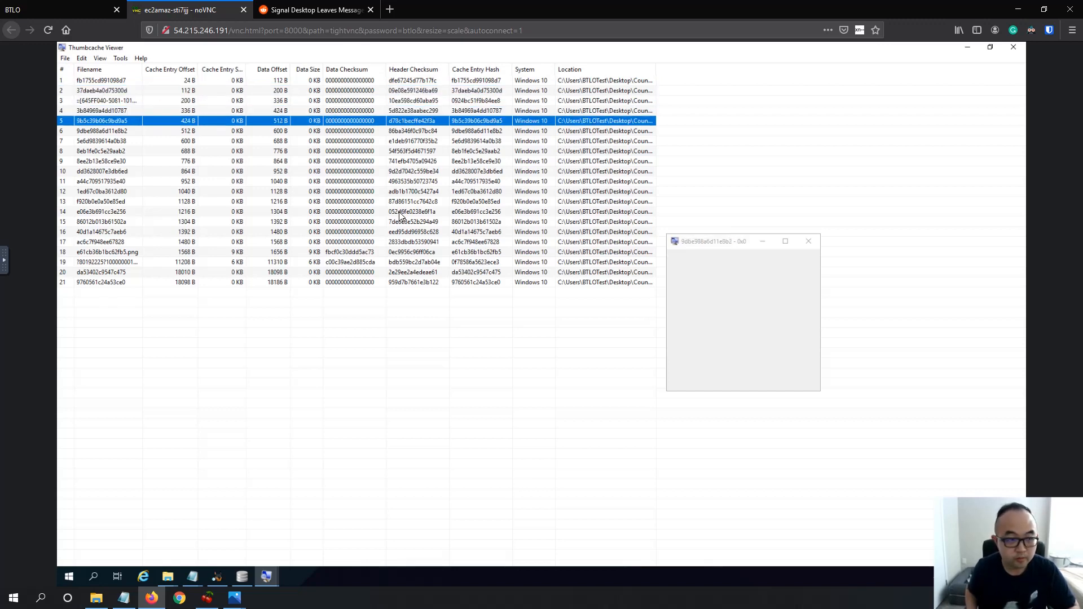
{"action": "key", "text": "Down"}
{"action": "key", "text": "Down"}
{"action": "key", "text": "Down"}
{"action": "key", "text": "Down"}
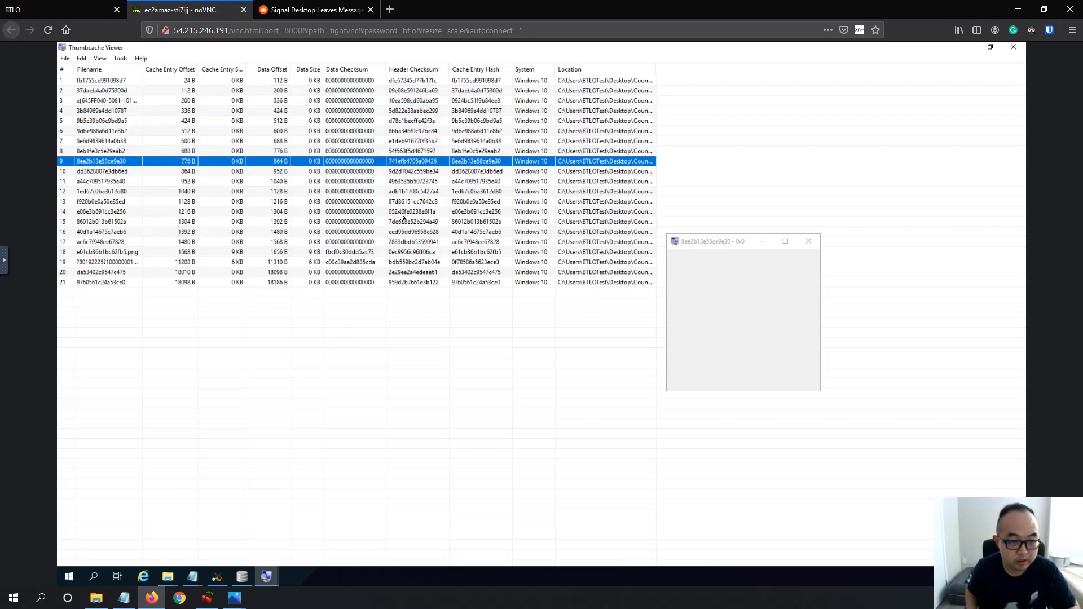
{"action": "key", "text": "Down"}
{"action": "key", "text": "Down"}
{"action": "key", "text": "Down"}
{"action": "key", "text": "Down"}
{"action": "key", "text": "Down"}
{"action": "key", "text": "Down"}
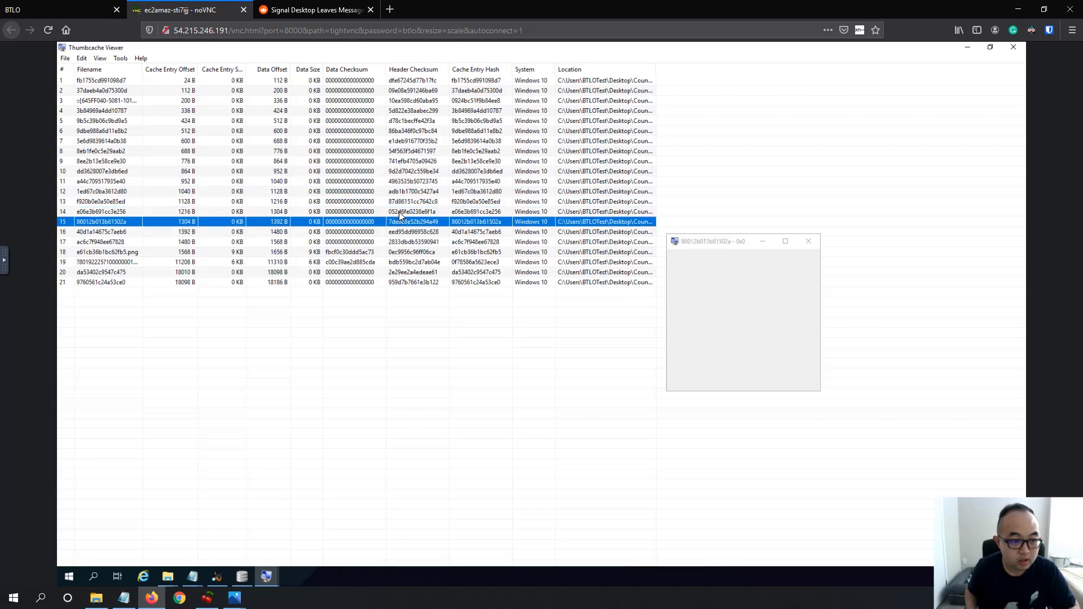
{"action": "key", "text": "Down"}
{"action": "key", "text": "Down"}
{"action": "key", "text": "Down"}
{"action": "key", "text": "Down"}
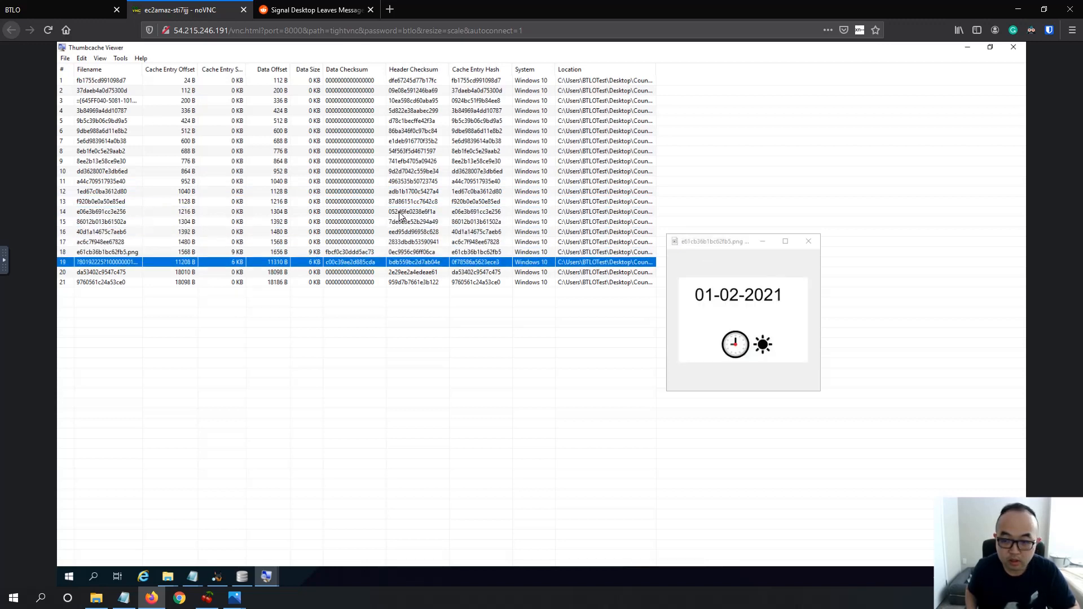
{"action": "key", "text": "Up"}
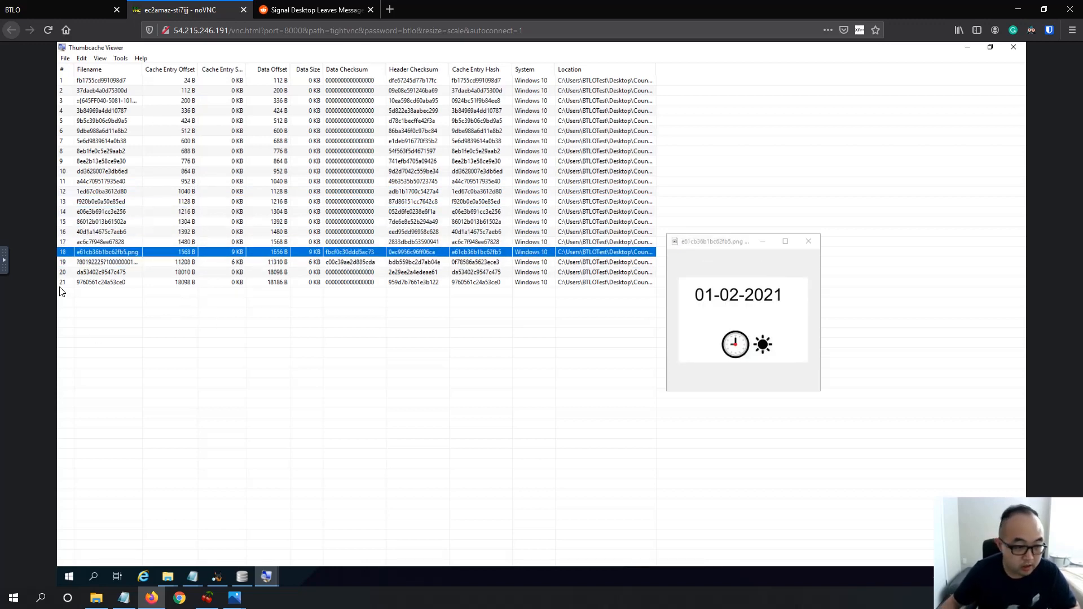
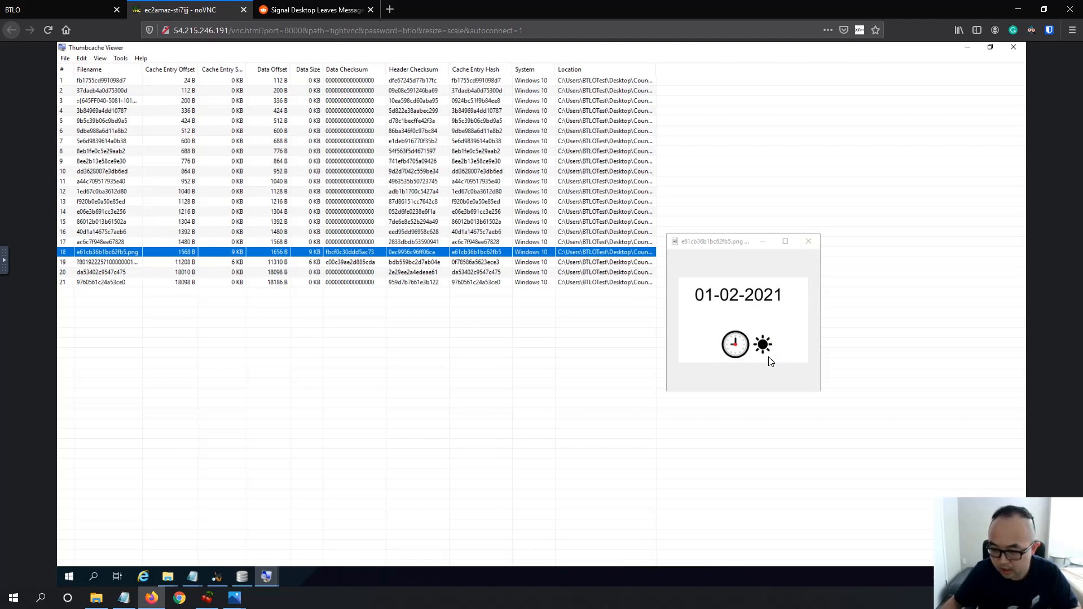
- Bring up READ ME - Hints and arrange it beside the thumbnail preview so both the Question 6 hint and the image are visible
{"action": "left_click", "coordinate": [195, 576]}
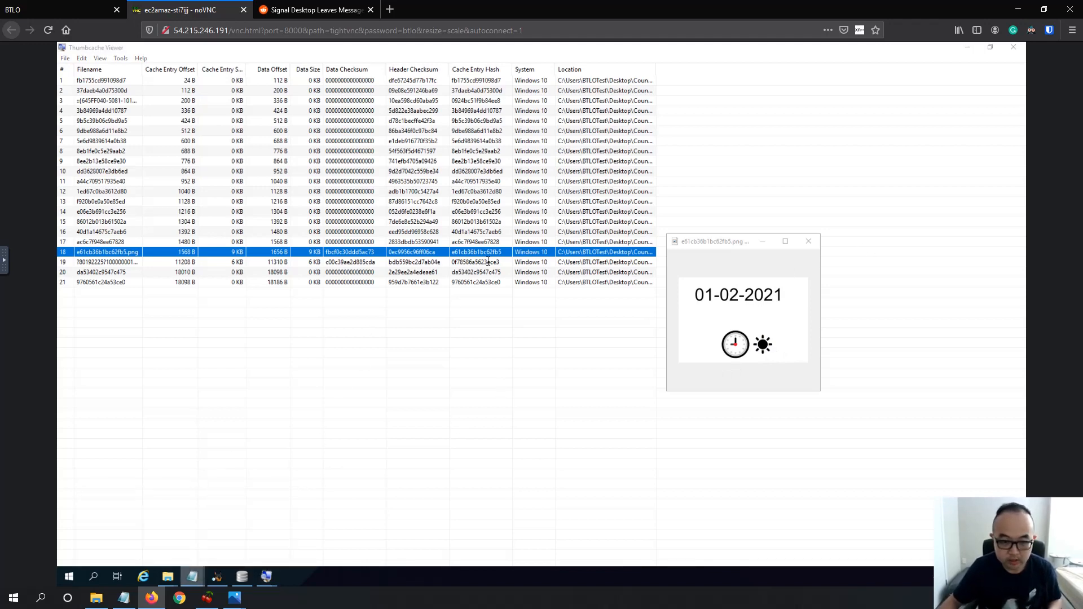
{"action": "left_click", "coordinate": [117, 536]}
{"action": "left_click_drag", "start_coordinate": [566, 304], "coordinate": [587, 367]}
{"action": "left_click_drag", "start_coordinate": [739, 246], "coordinate": [905, 143]}
{"action": "left_click_drag", "start_coordinate": [615, 376], "coordinate": [547, 163]}
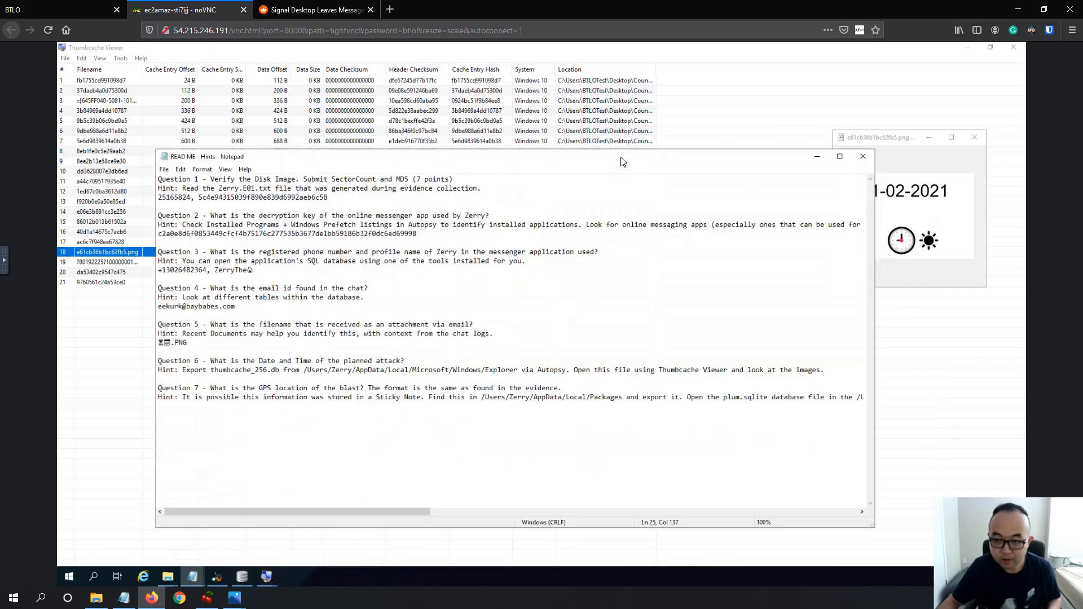
{"action": "left_click_drag", "start_coordinate": [620, 160], "coordinate": [581, 146]}
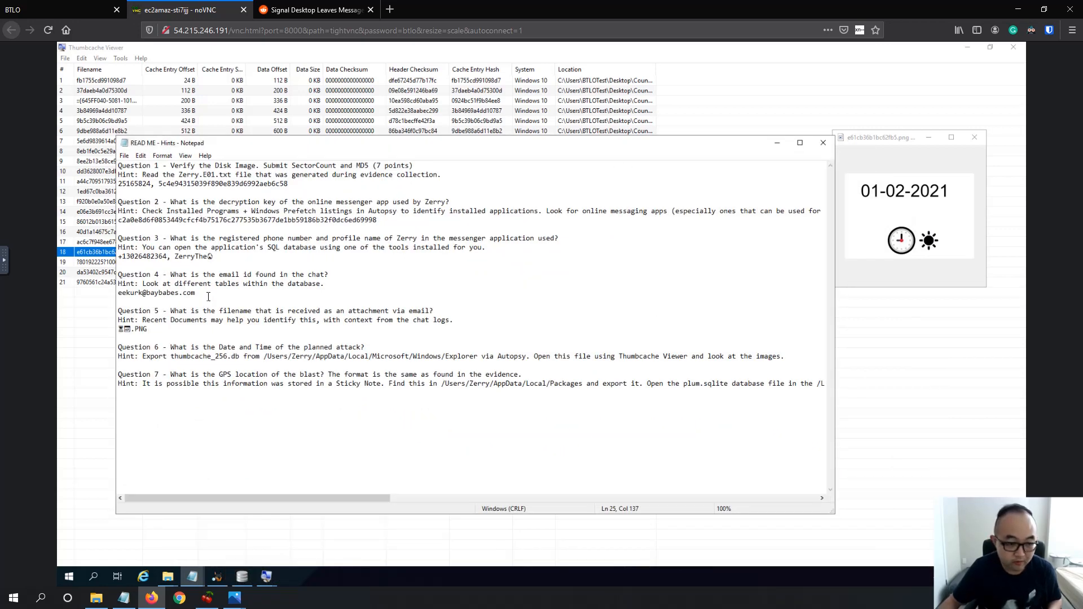
- Add 01-02-2021 on a new line beneath the Question 6 hint and try to save the notes
{"action": "left_click", "coordinate": [803, 357]}
{"action": "key", "text": "Return"}
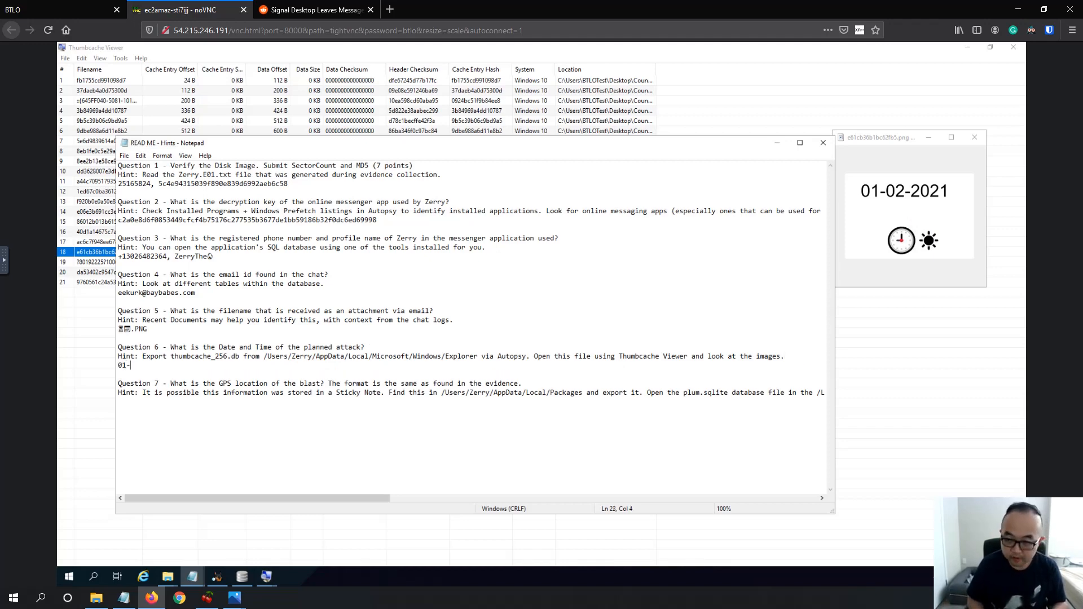
{"action": "type", "text": "01-02-2"}
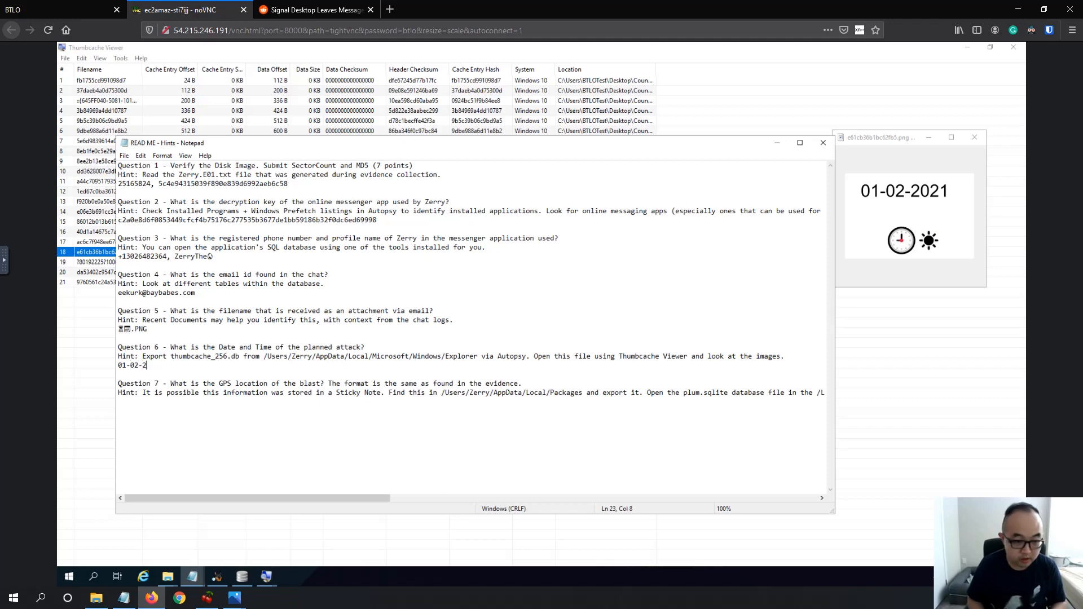
{"action": "type", "text": "021"}
{"action": "key", "text": "ctrl+s"}
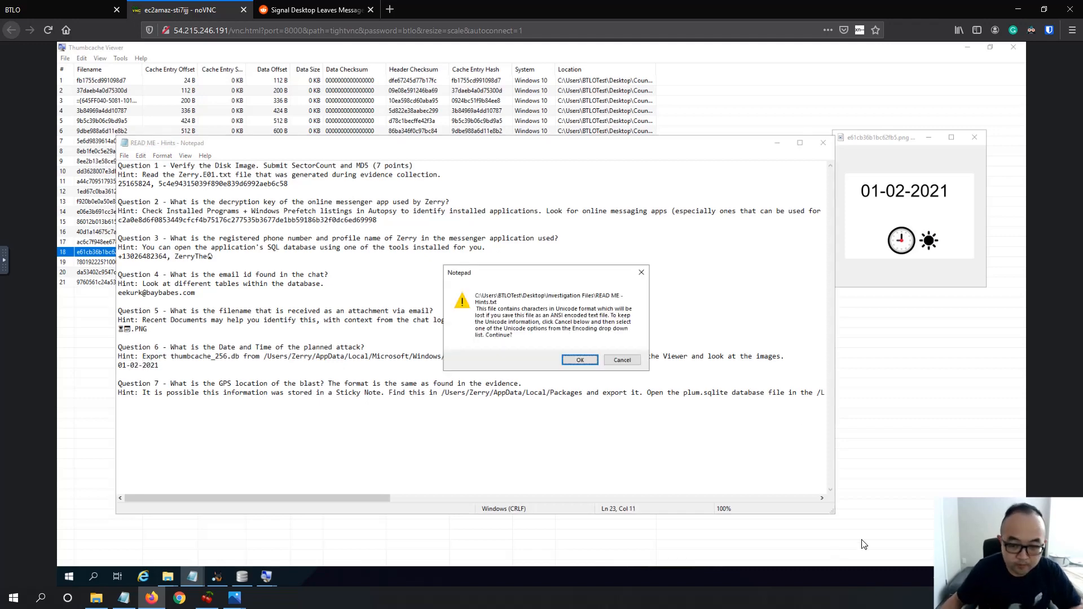
{"action": "left_click", "coordinate": [621, 362]}
{"action": "left_click", "coordinate": [569, 417]}
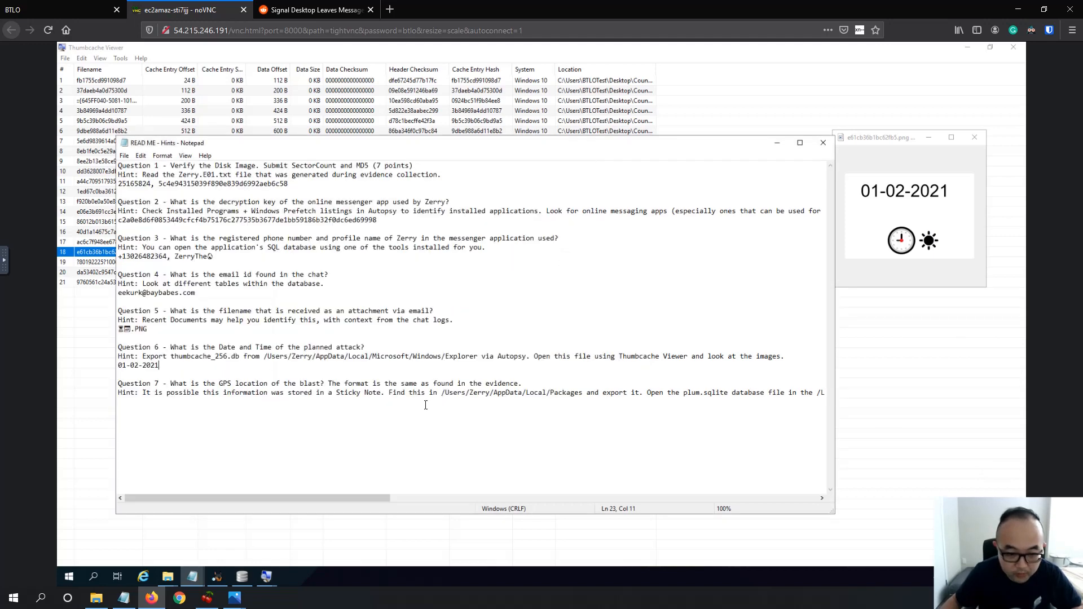
- Read the Question 7 hint, switch to Autopsy and list the contents of the suspect profile's AppData/Local/Packages folder
{"action": "mouse_move", "coordinate": [237, 505]}
{"action": "left_mouse_down"}
{"action": "mouse_move", "coordinate": [259, 502]}
{"action": "mouse_move", "coordinate": [239, 501]}
{"action": "left_mouse_up"}
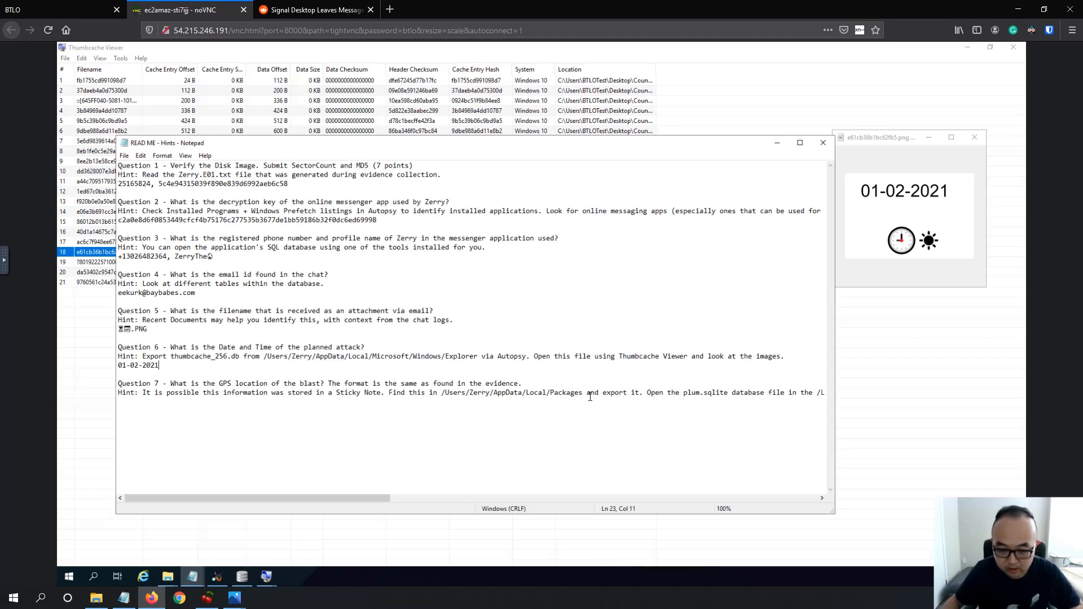
{"action": "left_click_drag", "start_coordinate": [581, 391], "coordinate": [547, 392]}
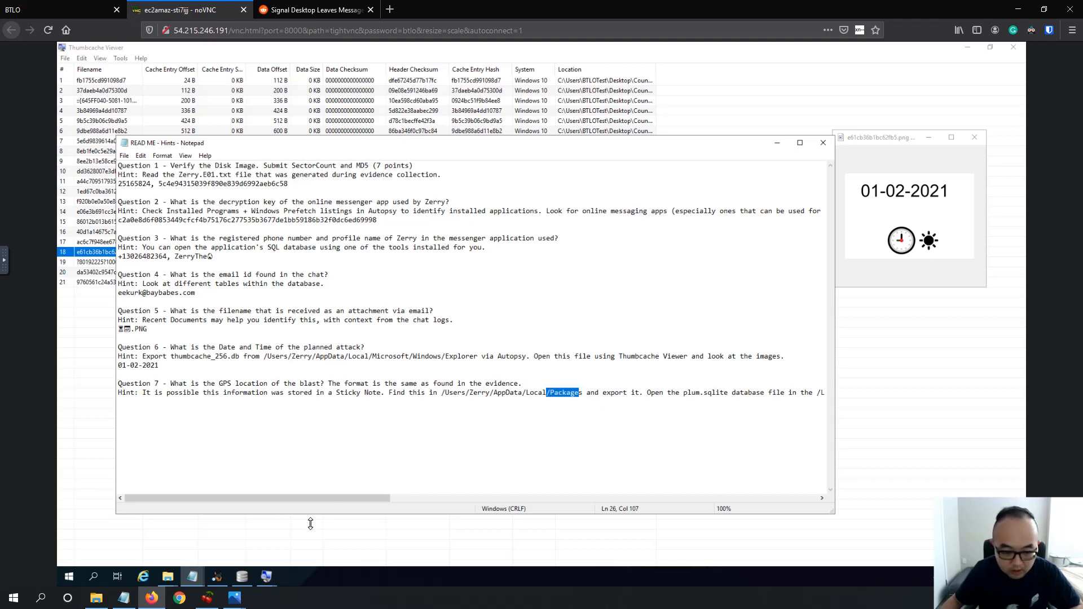
{"action": "left_click", "coordinate": [217, 577]}
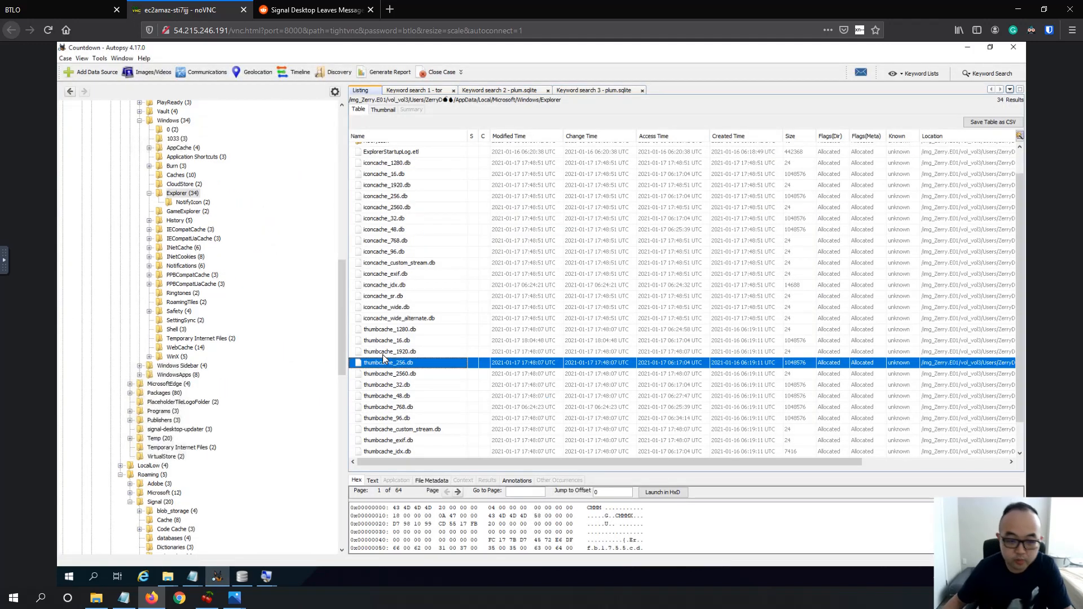
{"action": "scroll", "coordinate": [285, 265], "scroll_direction": "up", "scroll_amount": 5}
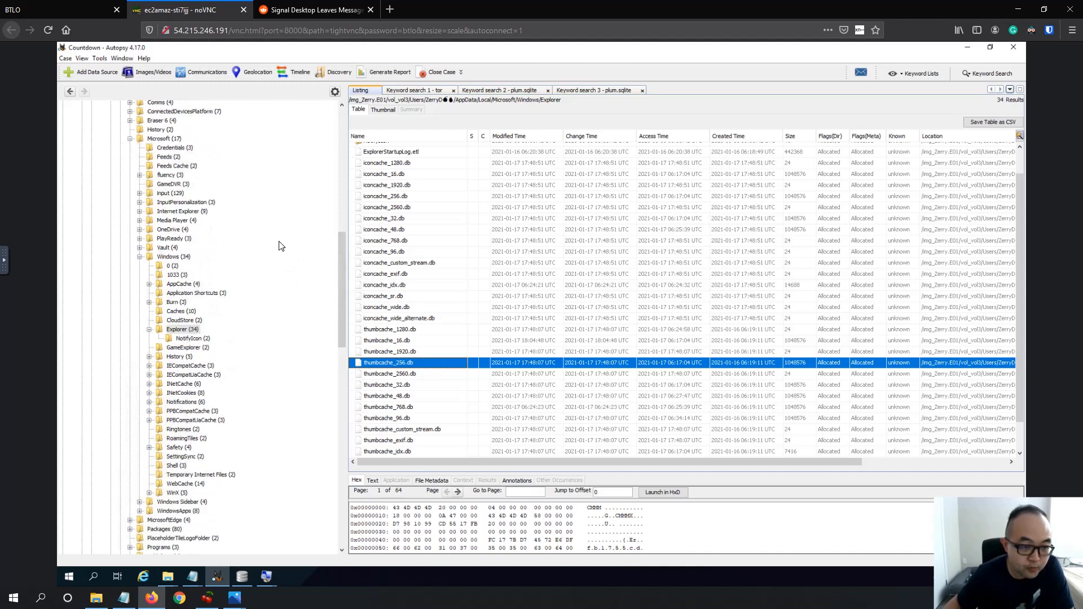
{"action": "scroll", "coordinate": [280, 246], "scroll_direction": "up", "scroll_amount": 3}
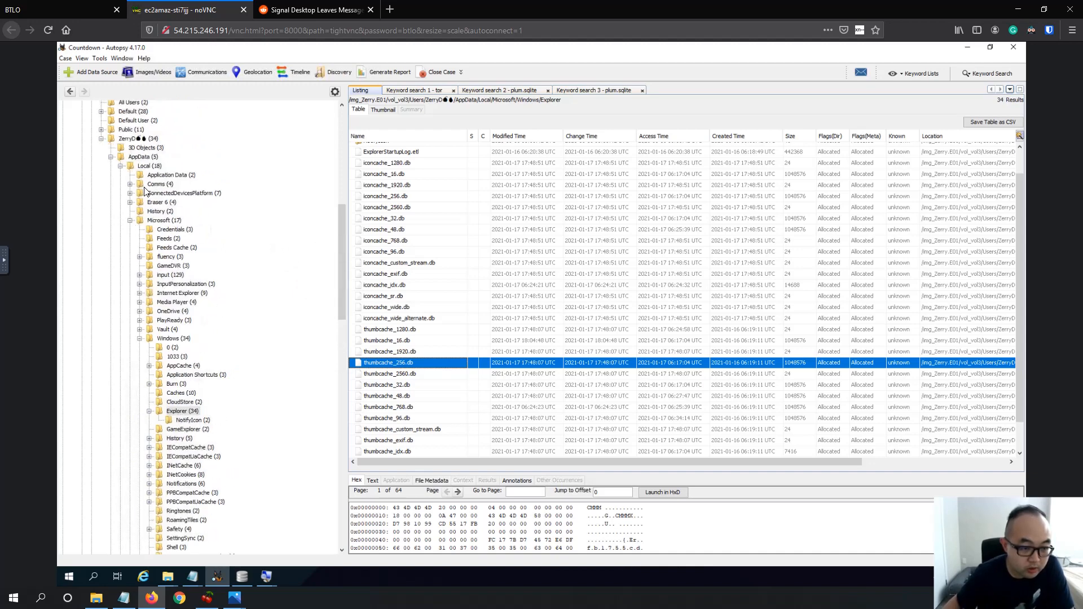
{"action": "double_click", "coordinate": [163, 220]}
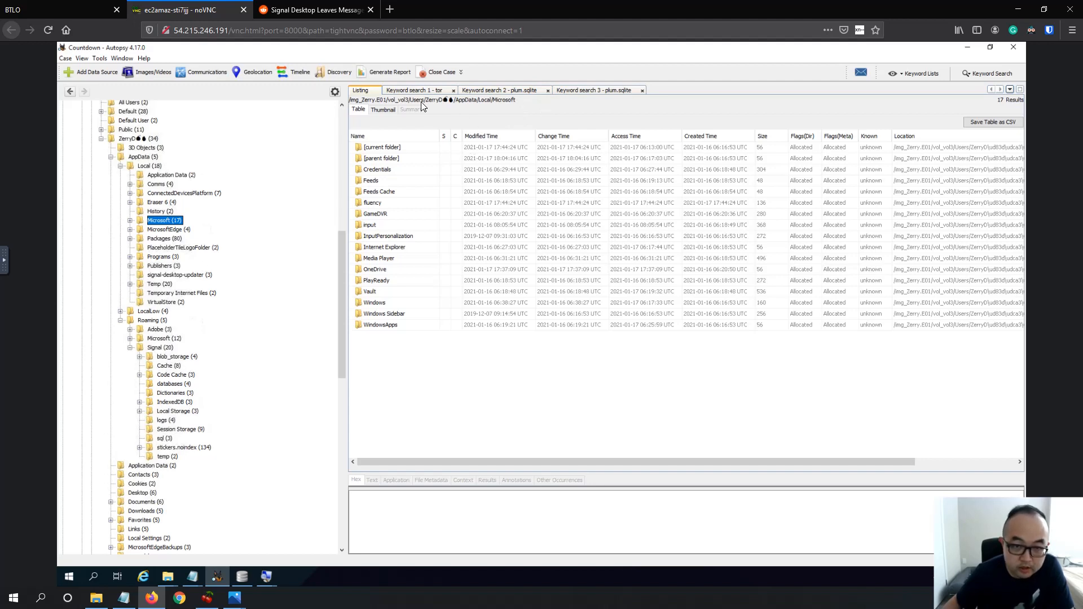
{"action": "left_click", "coordinate": [121, 320]}
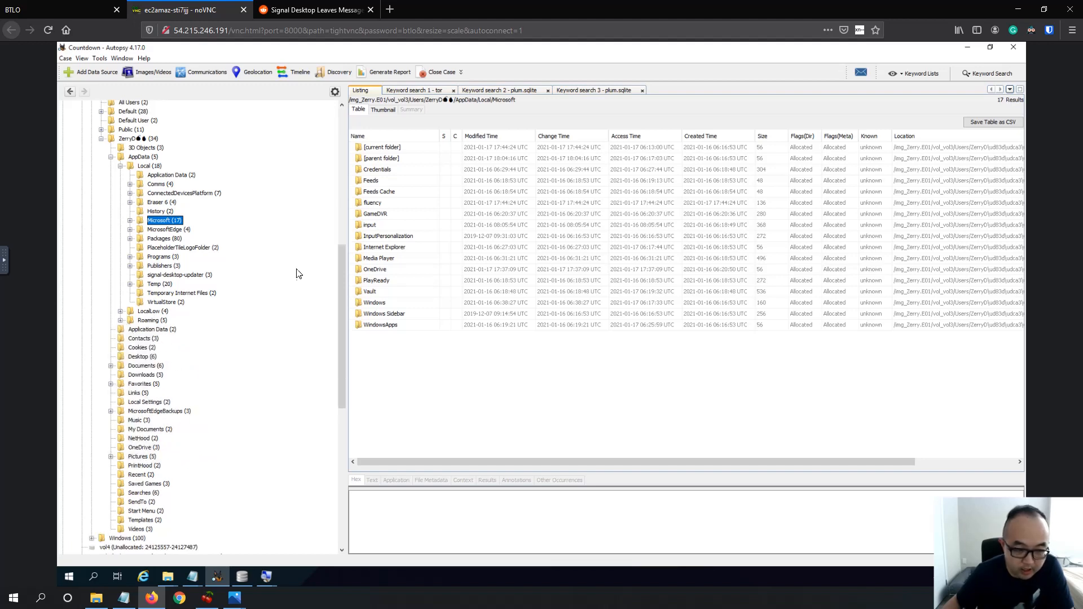
{"action": "scroll", "coordinate": [186, 265], "scroll_direction": "up", "scroll_amount": 5}
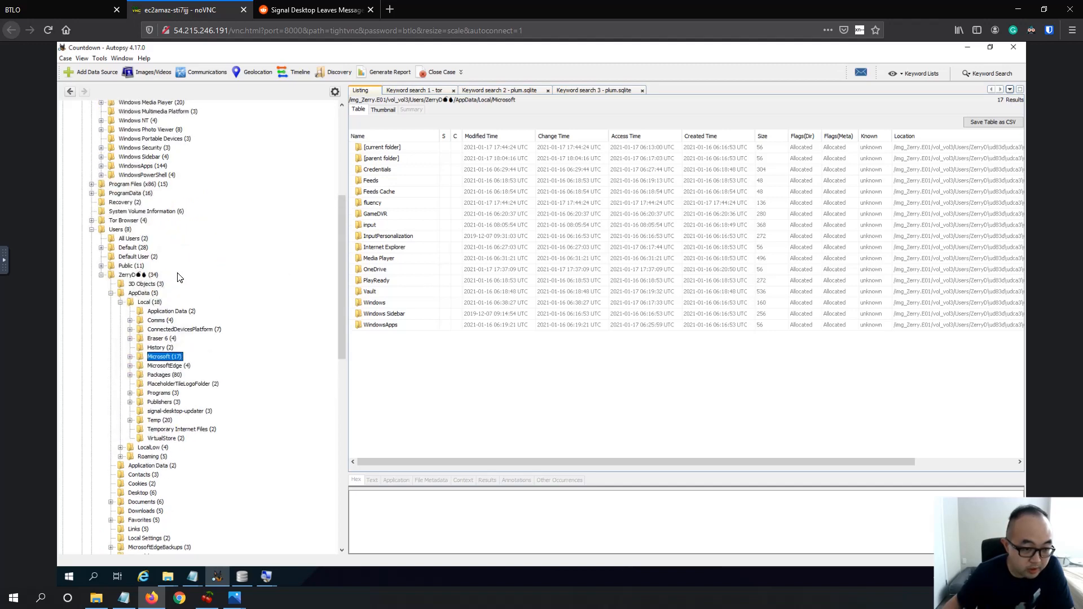
{"action": "scroll", "coordinate": [203, 271], "scroll_direction": "up", "scroll_amount": 3}
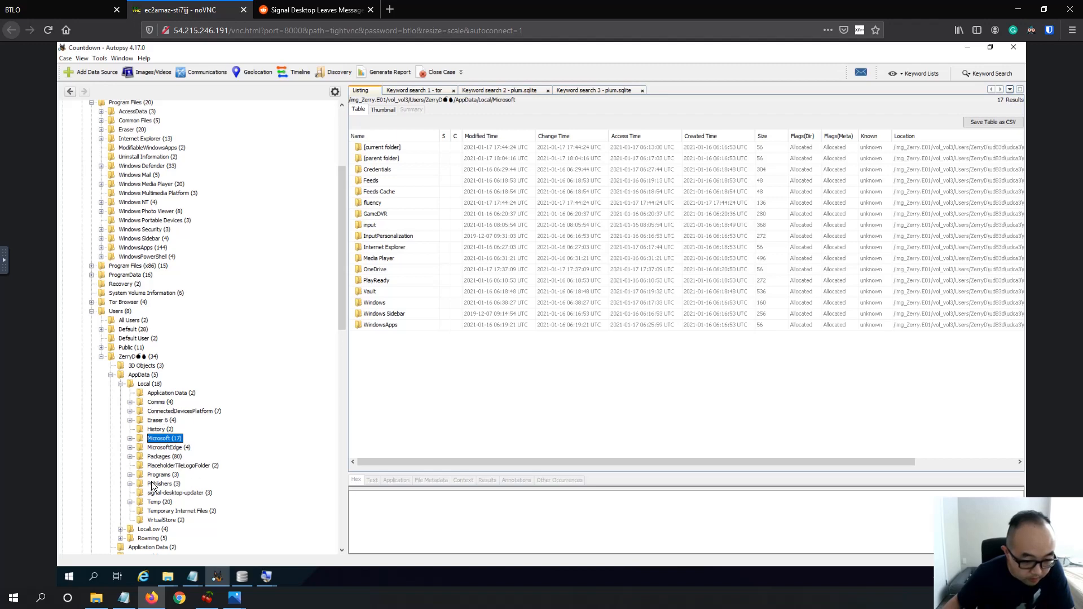
{"action": "left_click", "coordinate": [163, 457]}
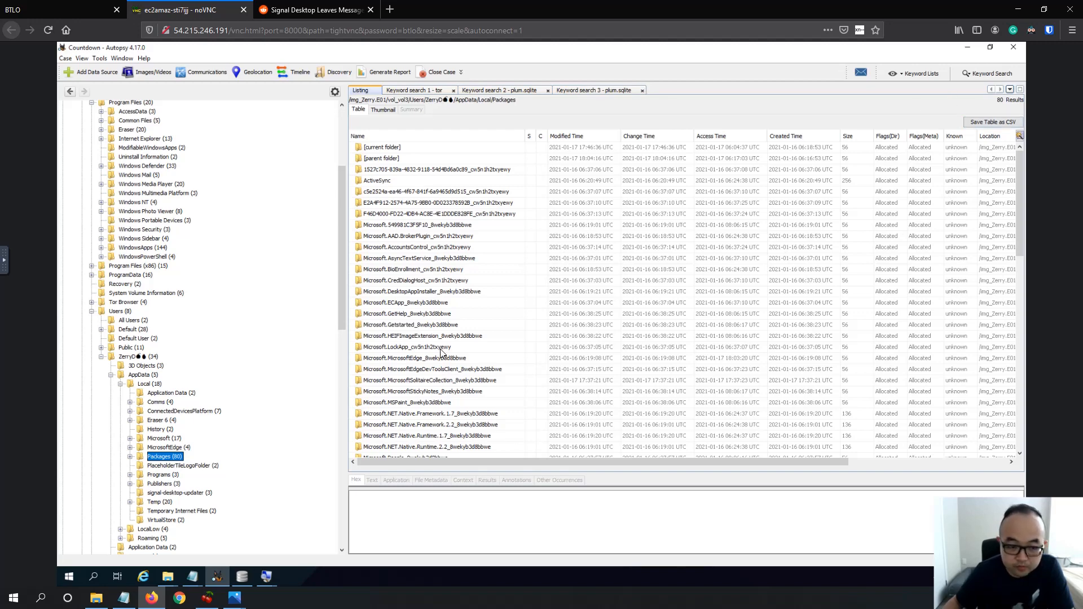
{"action": "scroll", "coordinate": [205, 468], "scroll_direction": "down", "scroll_amount": 1}
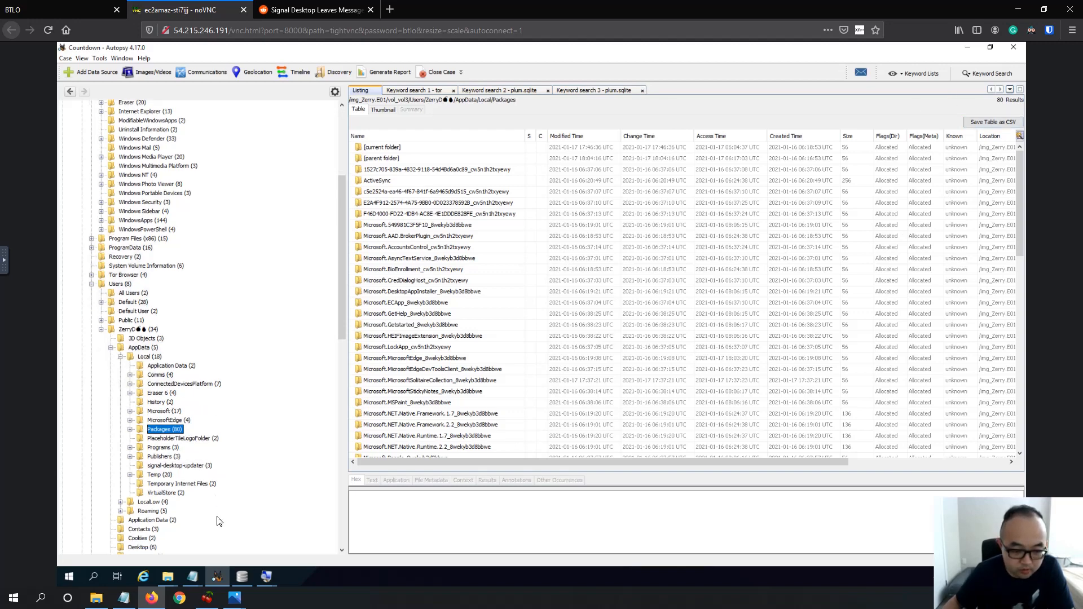
- Return to READ ME - Hints and copy the database file name plum.sqlite from the Question 7 hint
{"action": "left_click", "coordinate": [168, 576]}
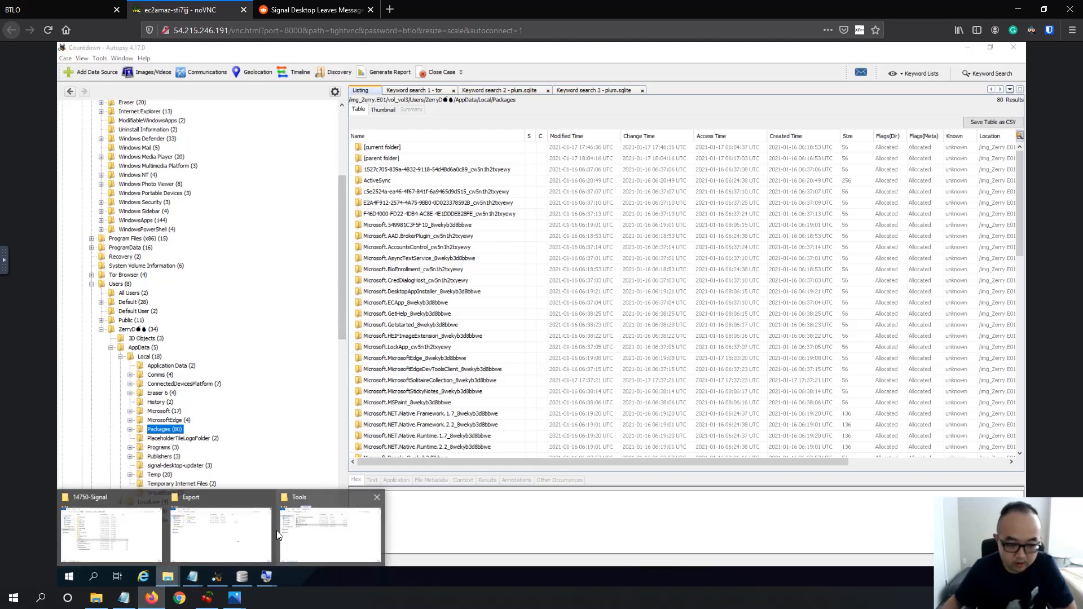
{"action": "left_click", "coordinate": [192, 576]}
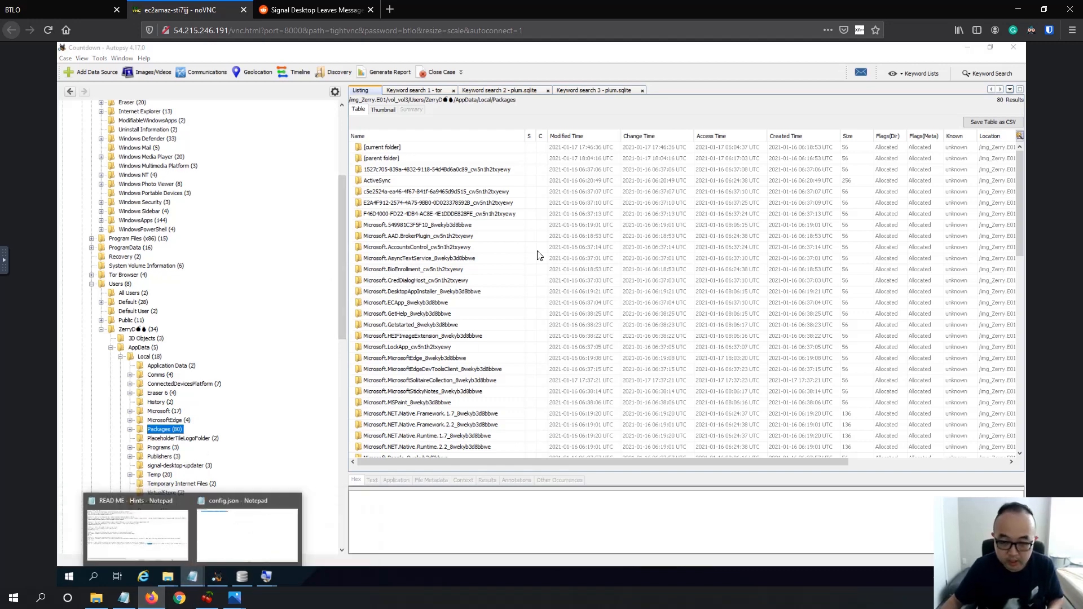
{"action": "left_click", "coordinate": [123, 544]}
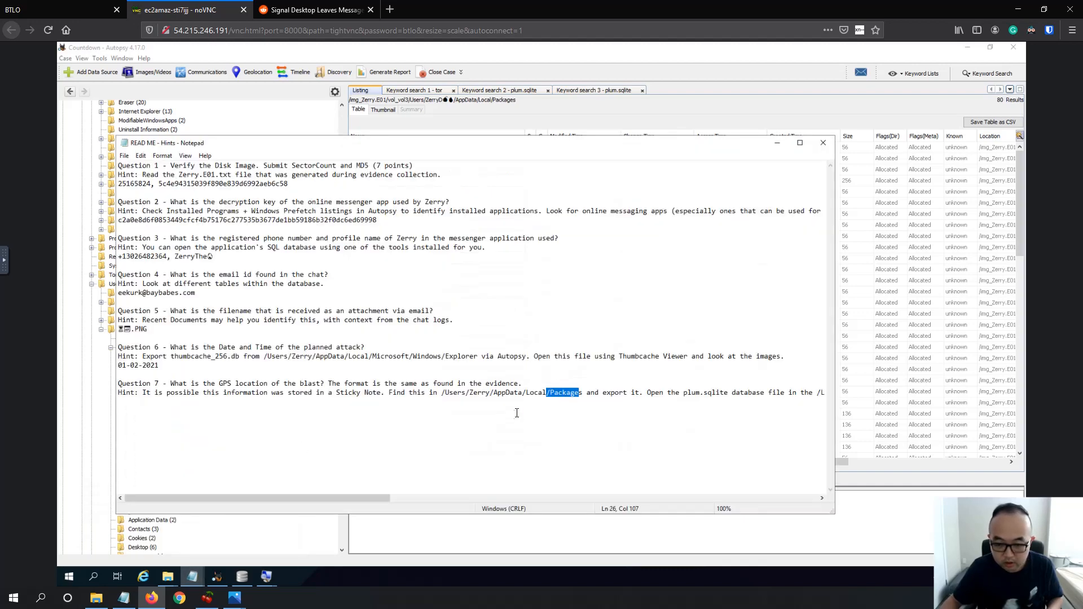
{"action": "left_click_drag", "start_coordinate": [362, 504], "coordinate": [439, 503]}
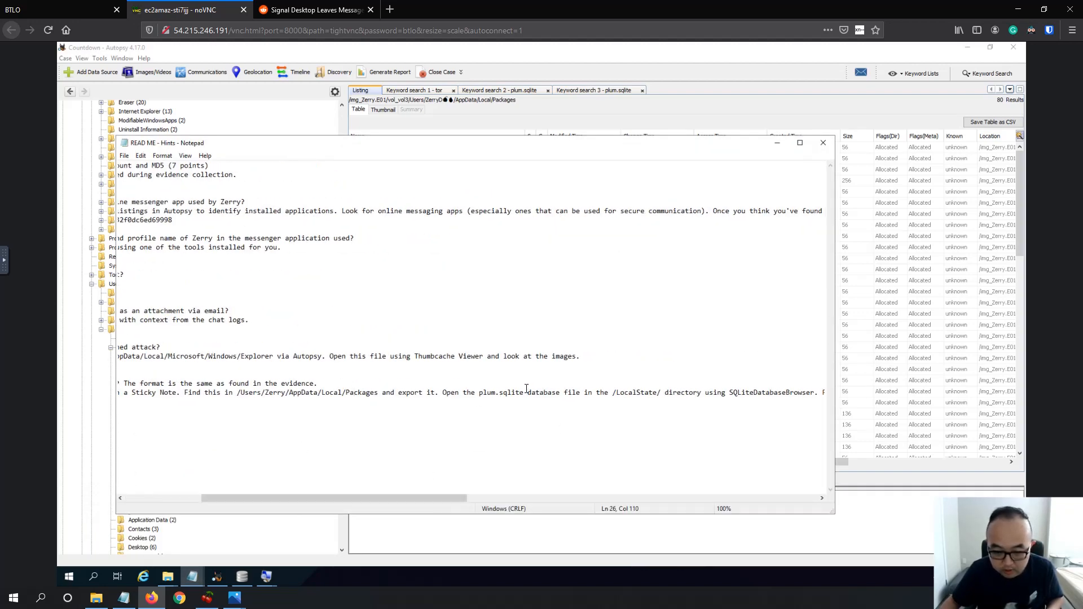
{"action": "left_click_drag", "start_coordinate": [525, 390], "coordinate": [481, 391]}
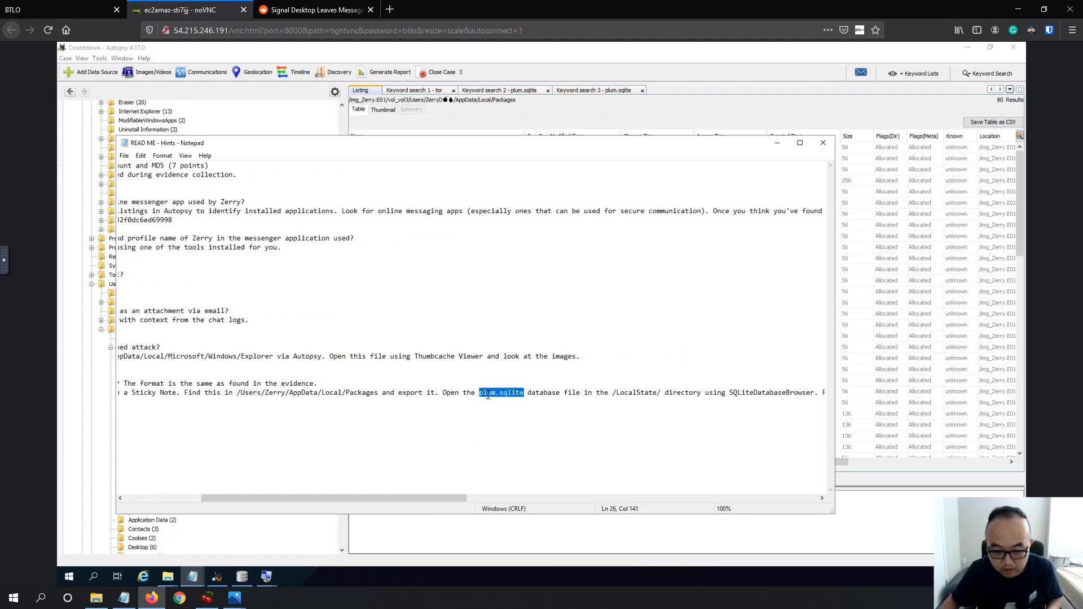
{"action": "right_click", "coordinate": [488, 396]}
{"action": "left_click", "coordinate": [550, 429]}
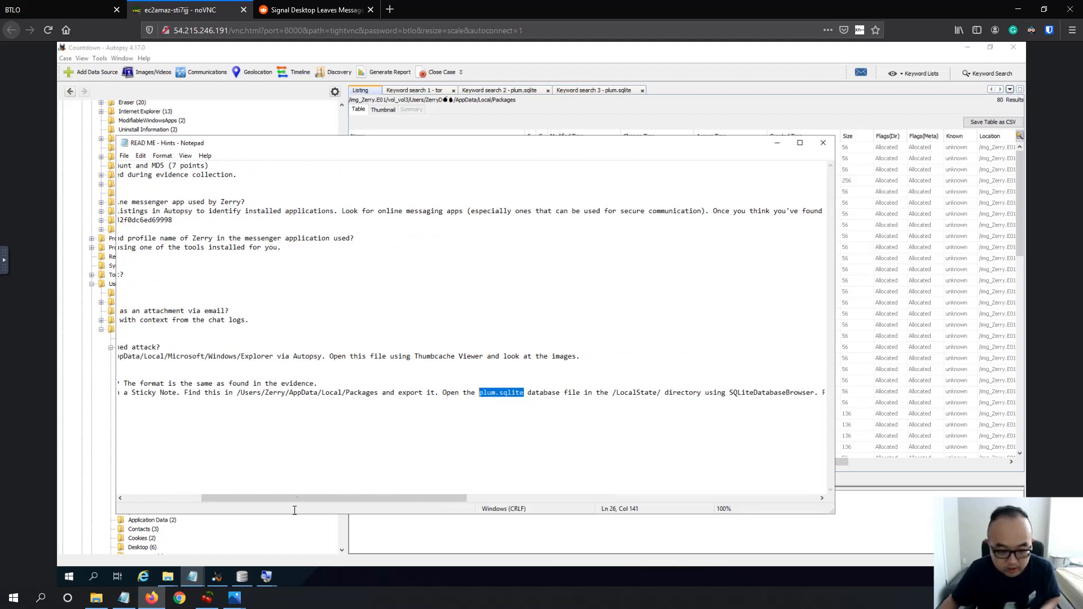
- Search the exported 5087-Packages folder in File Explorer for plum.sqlite
{"action": "left_click", "coordinate": [169, 577]}
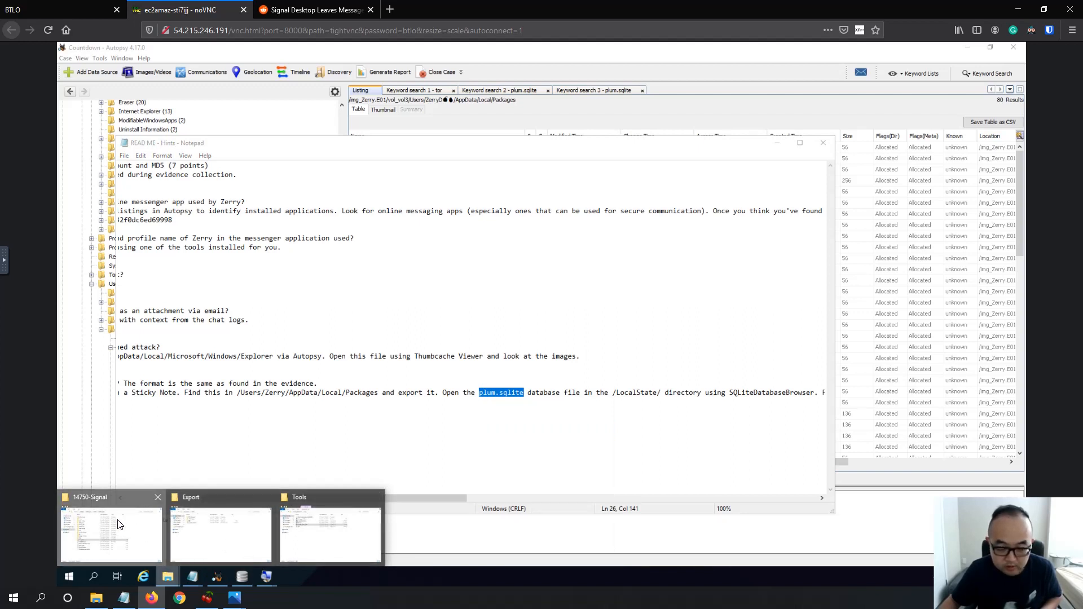
{"action": "left_click", "coordinate": [96, 527]}
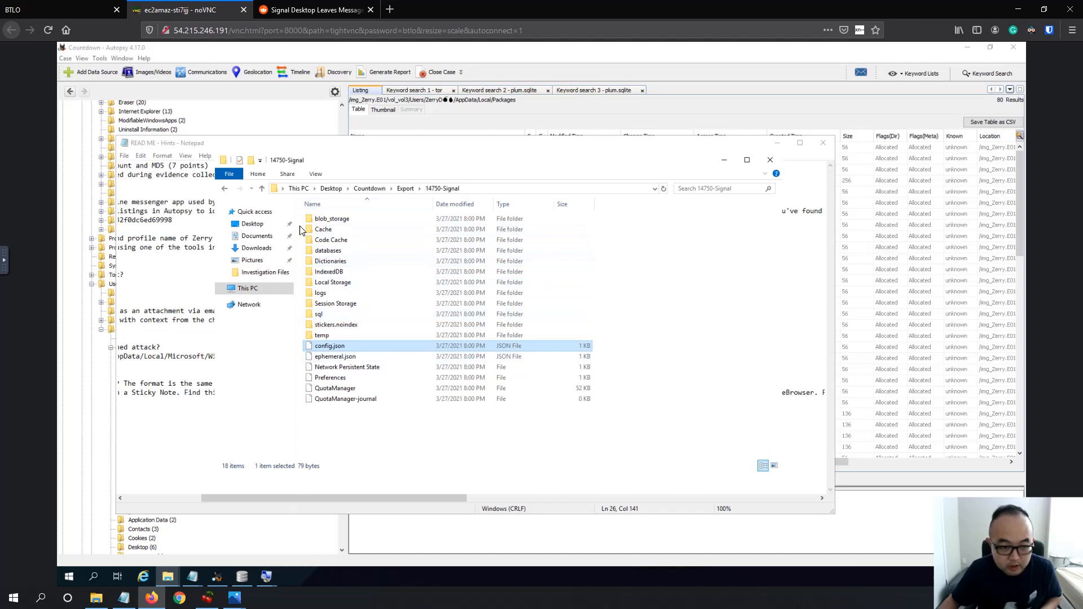
{"action": "left_click", "coordinate": [262, 188]}
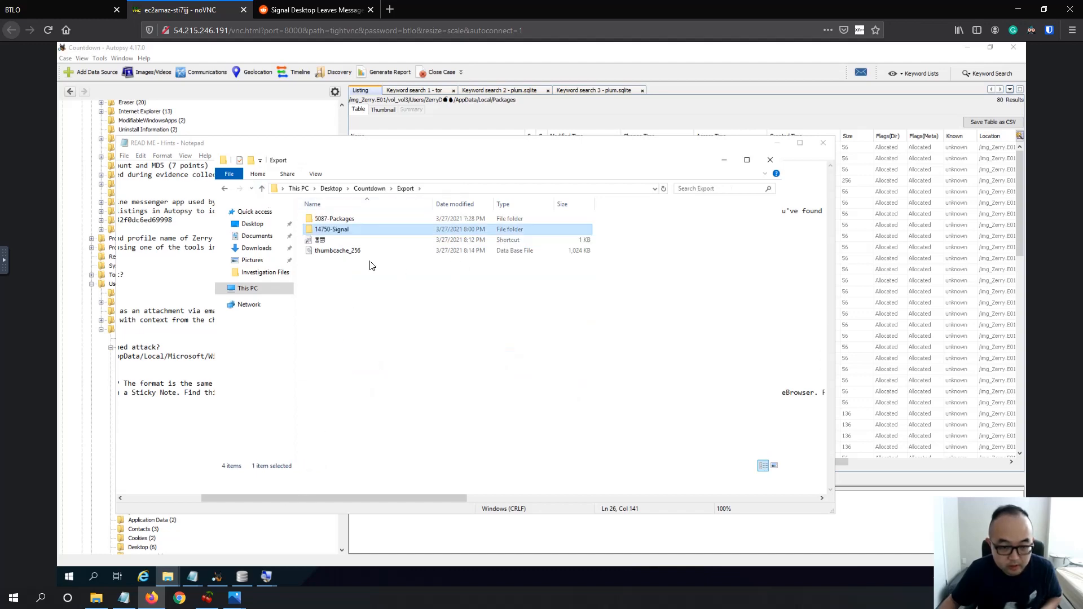
{"action": "double_click", "coordinate": [338, 219]}
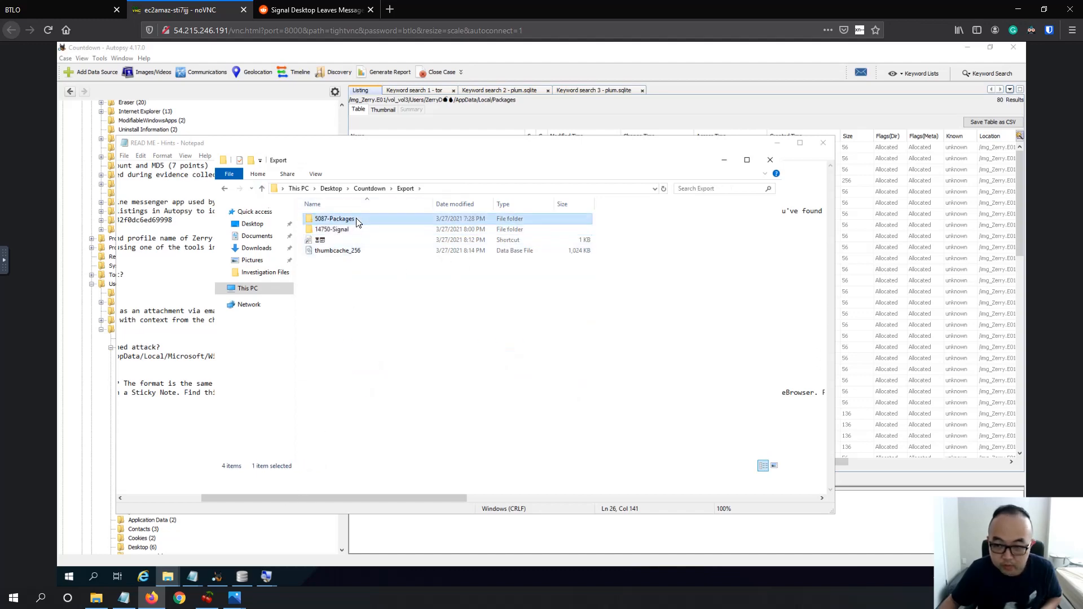
{"action": "left_click", "coordinate": [728, 190]}
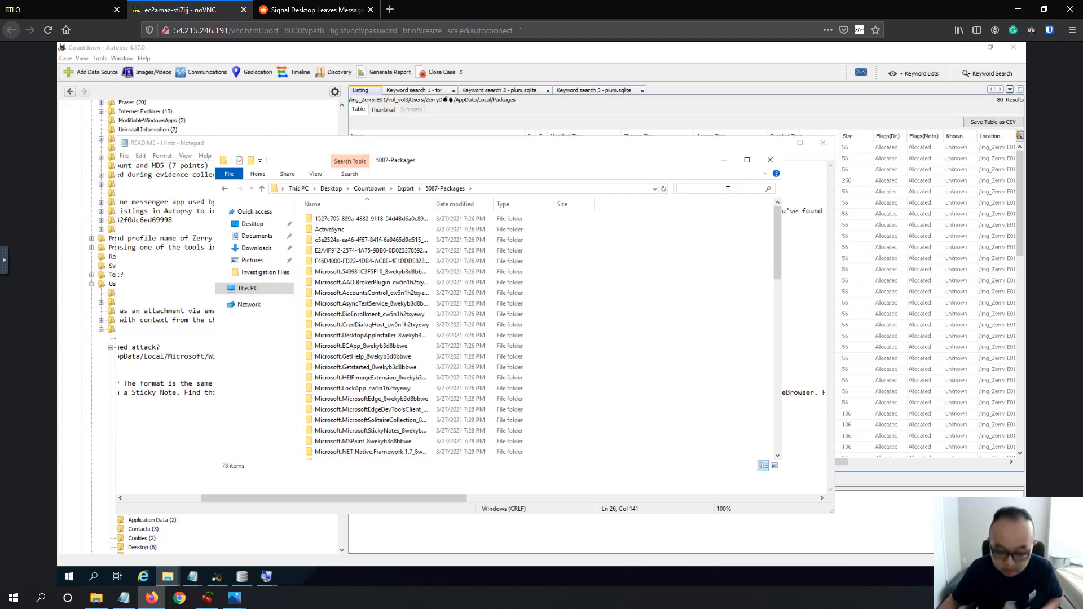
{"action": "key", "text": "ctrl+v"}
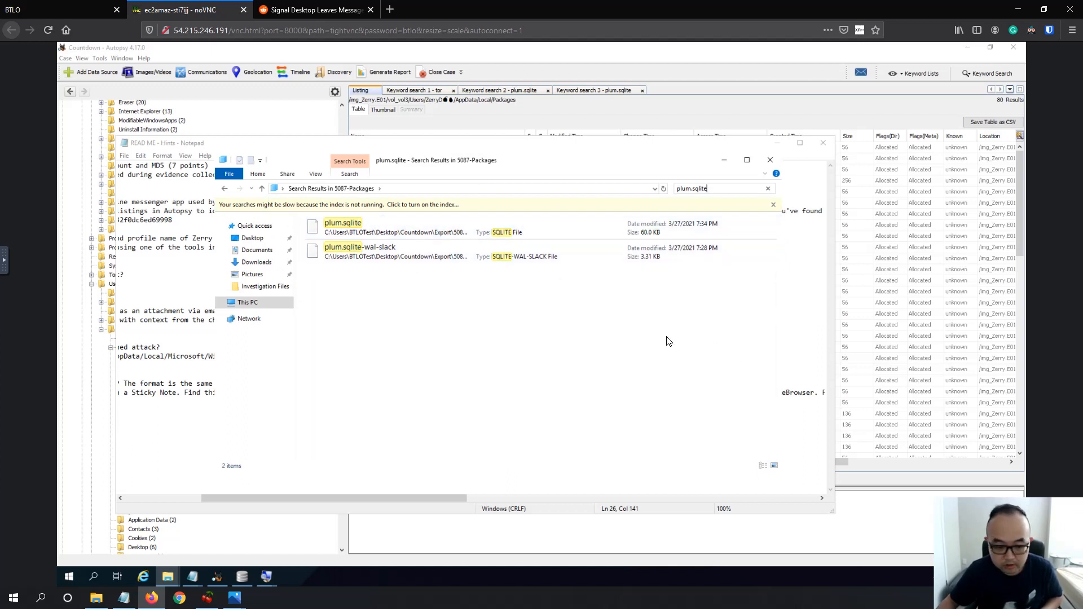
- Switch to DB Browser for SQLite, find plum.sqlite within Export/5087-Packages and open it as the database
{"action": "left_click", "coordinate": [242, 576]}
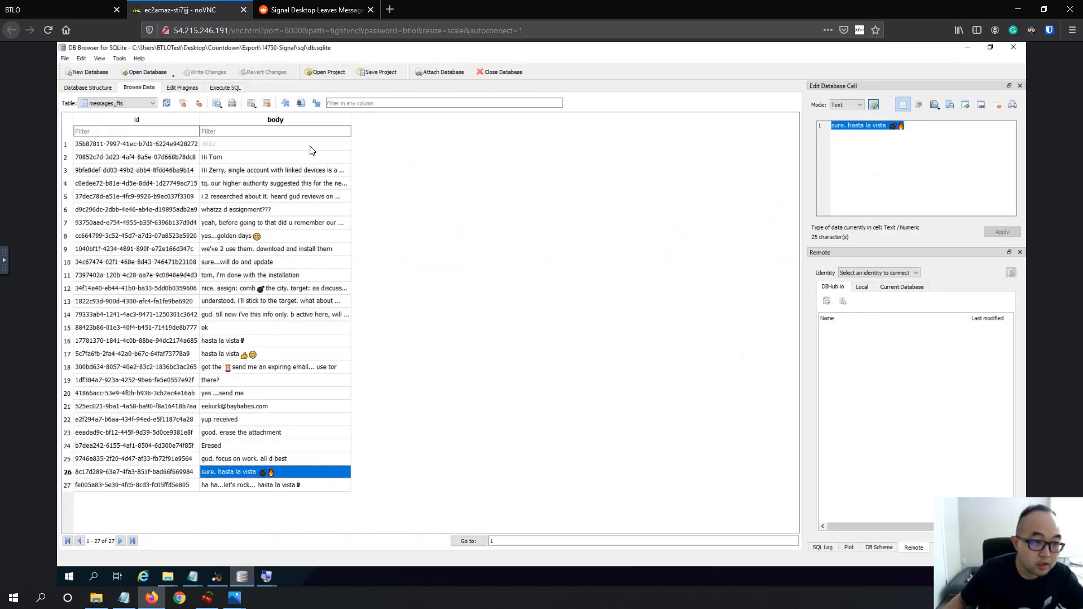
{"action": "left_click", "coordinate": [131, 75]}
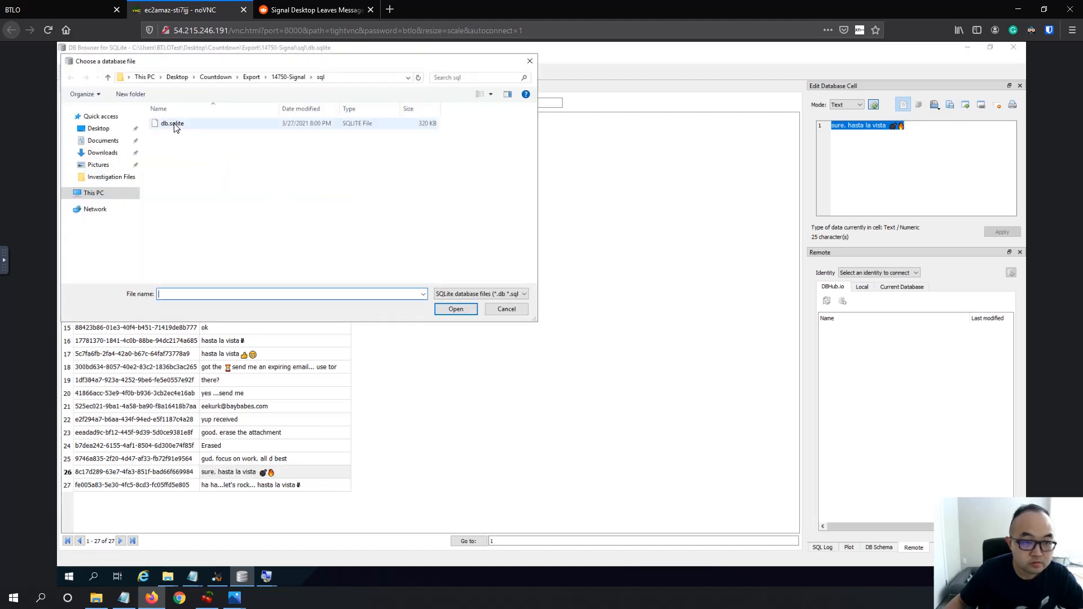
{"action": "left_click", "coordinate": [108, 78]}
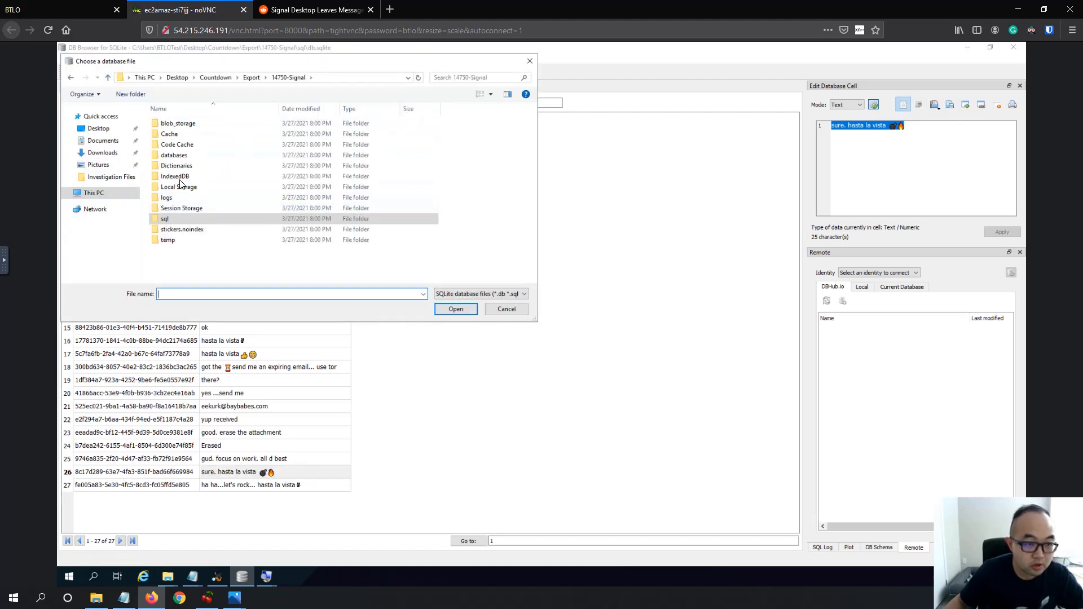
{"action": "left_click", "coordinate": [108, 78]}
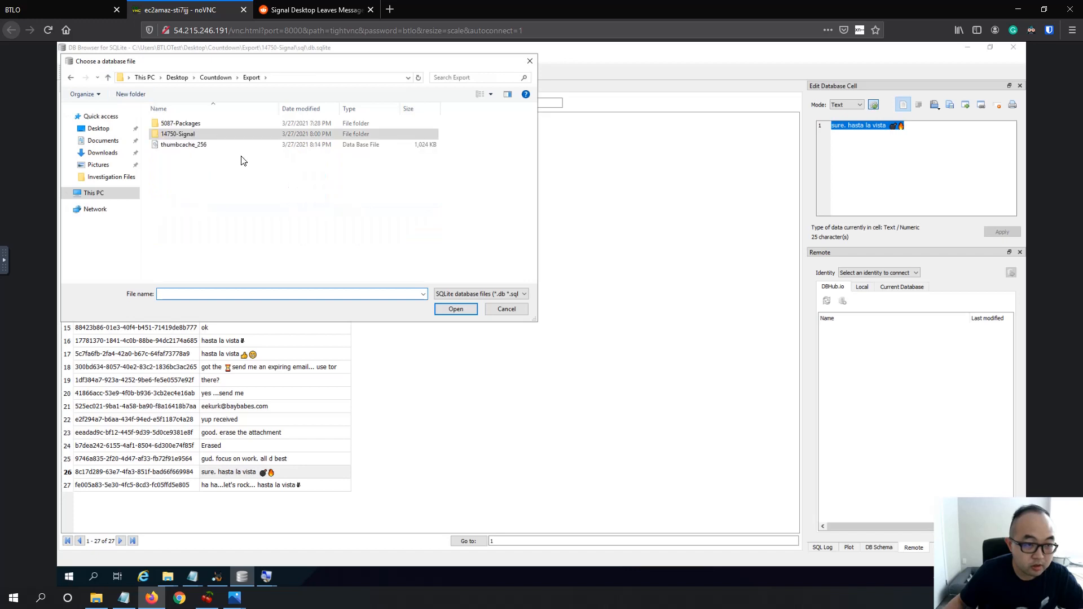
{"action": "double_click", "coordinate": [188, 124]}
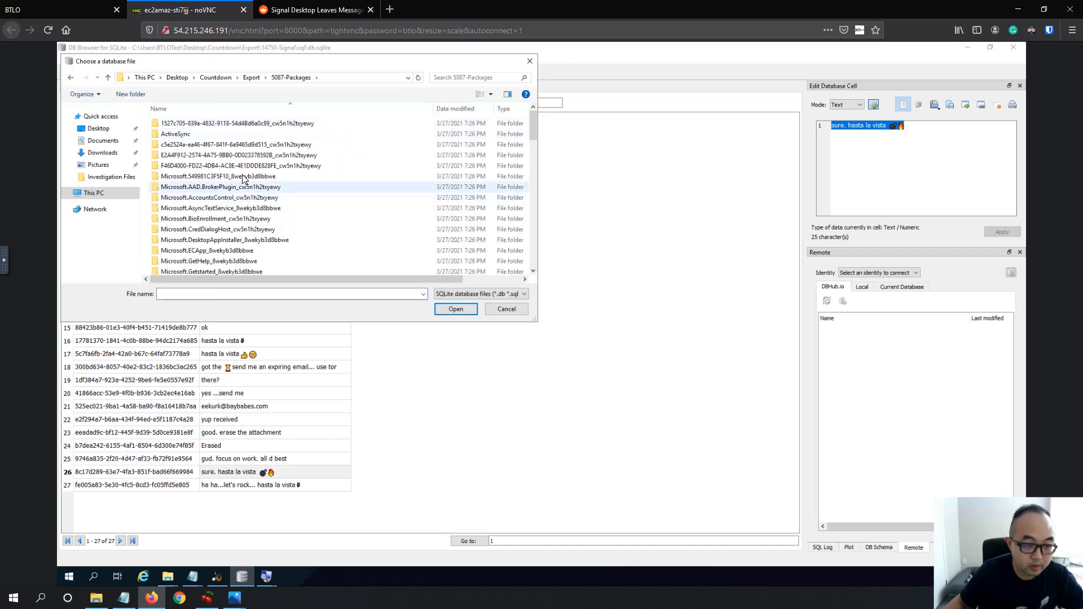
{"action": "left_click", "coordinate": [468, 77]}
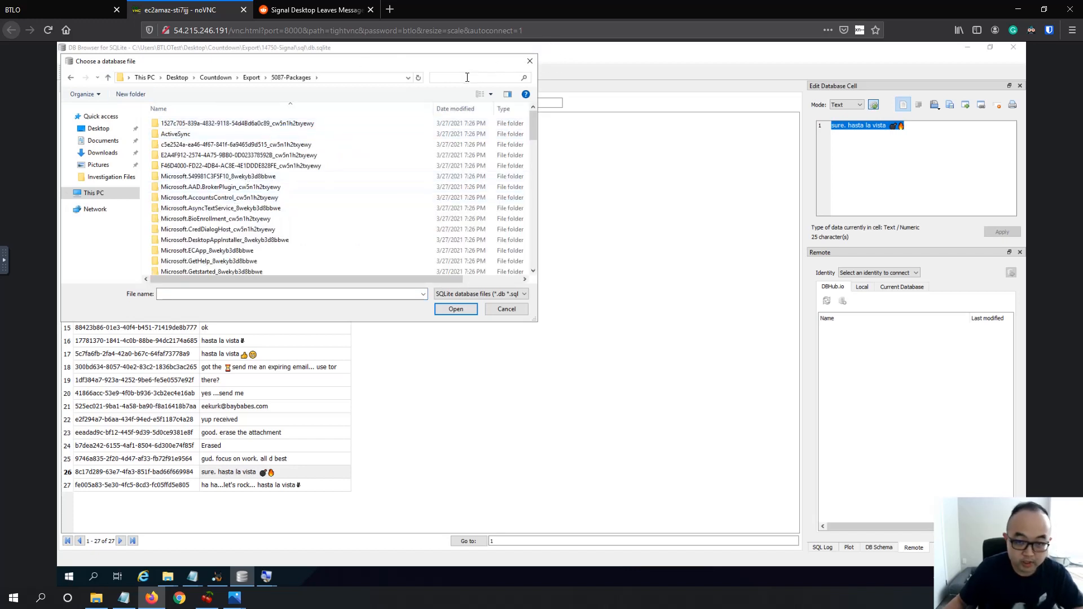
{"action": "type", "text": "plum.sqlite"}
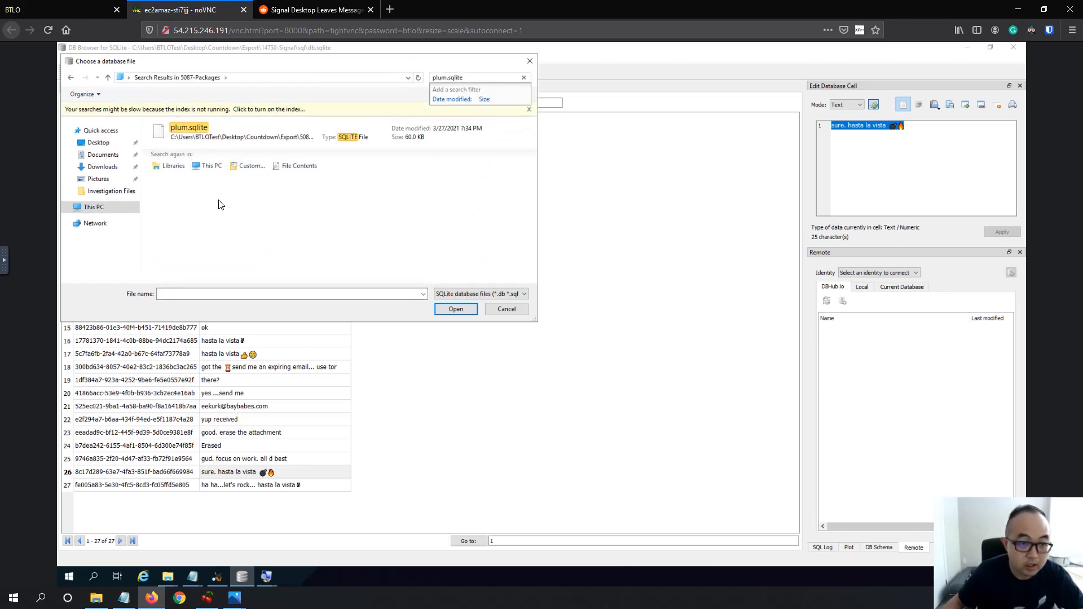
{"action": "left_click", "coordinate": [217, 138]}
{"action": "left_click", "coordinate": [455, 309]}
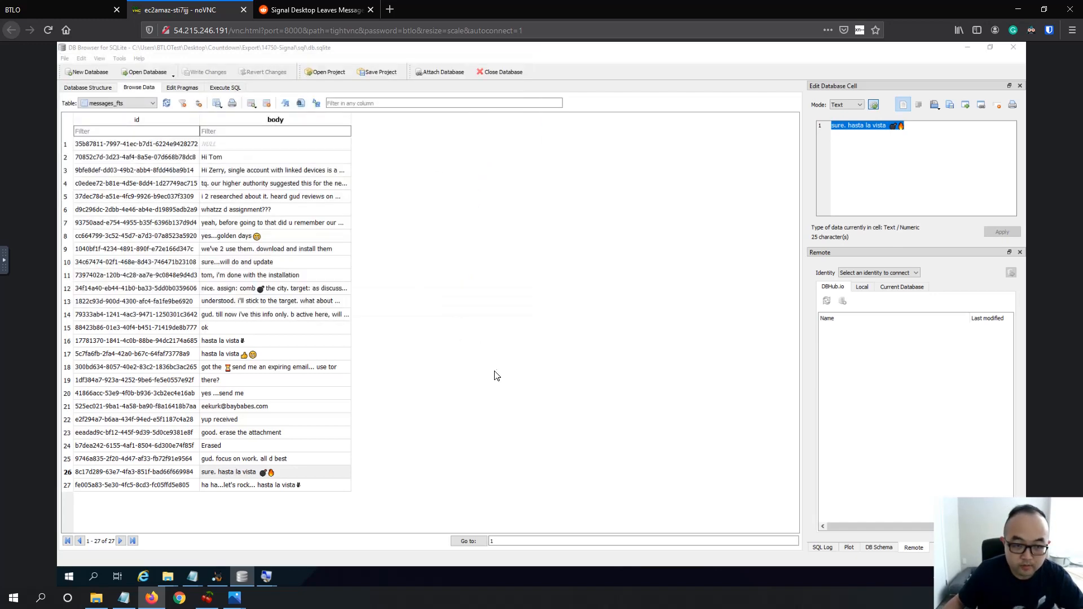
- Browse the Note table of plum.sqlite and copy the full contents of the note's Text cell
{"action": "left_click", "coordinate": [131, 104]}
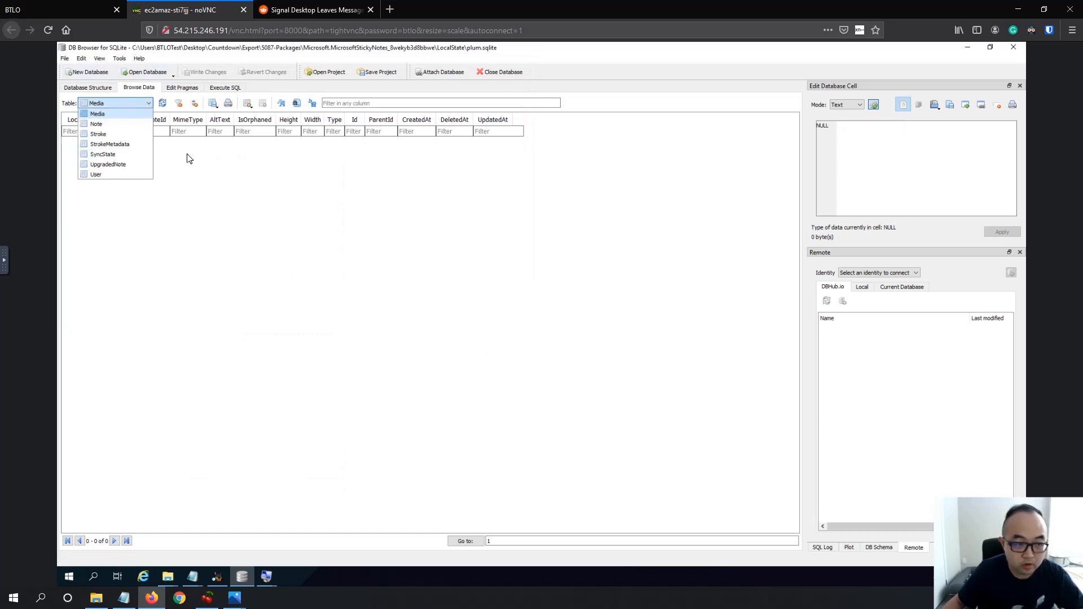
{"action": "left_click", "coordinate": [124, 124]}
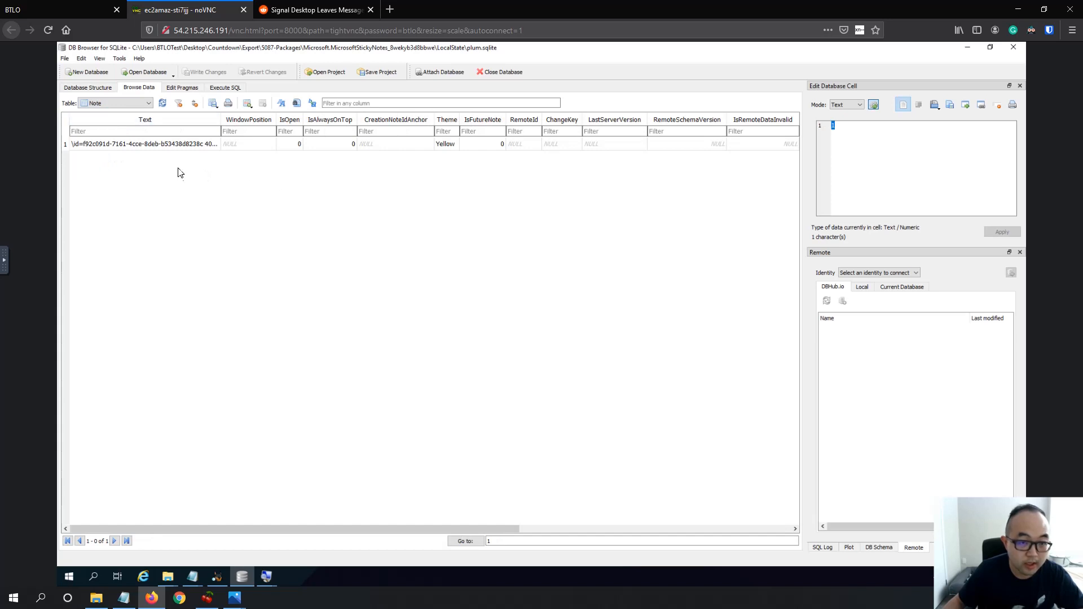
{"action": "left_click", "coordinate": [169, 145]}
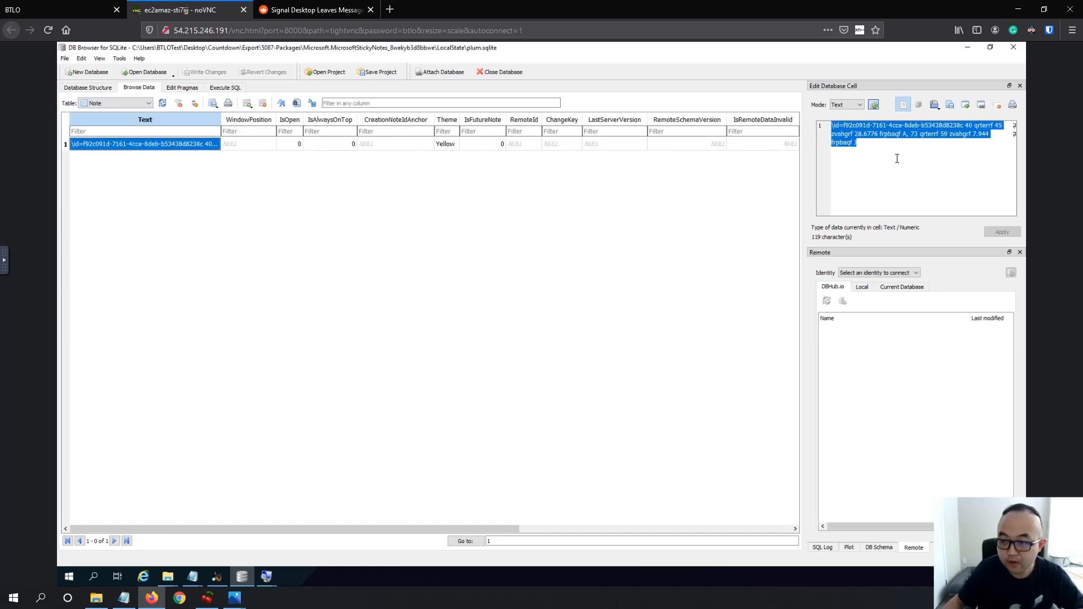
{"action": "left_click", "coordinate": [874, 159]}
{"action": "key", "text": "ctrl+a"}
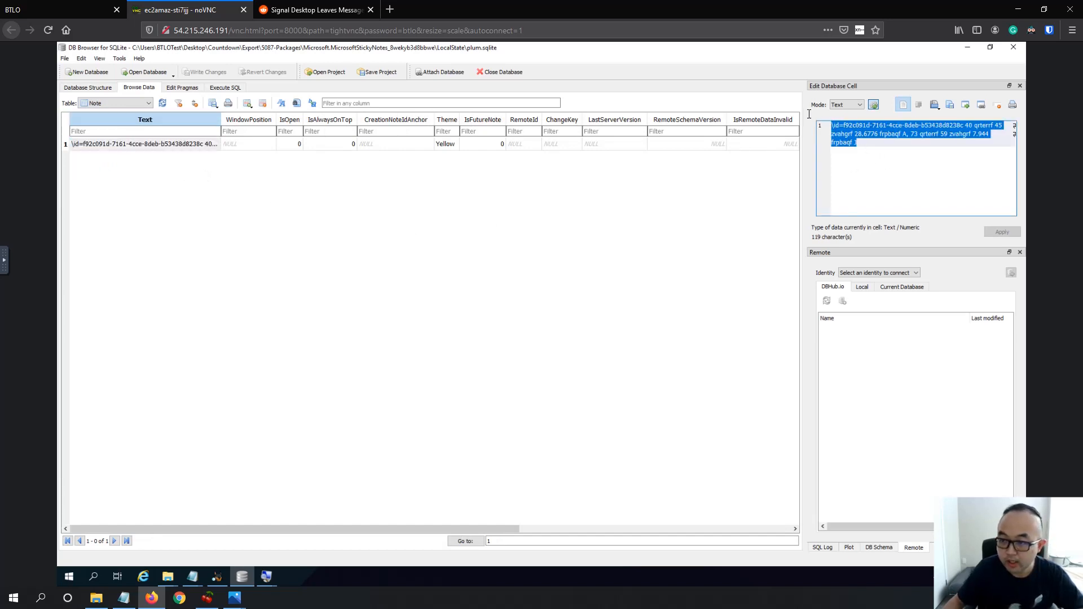
{"action": "right_click", "coordinate": [860, 130]}
{"action": "left_click", "coordinate": [886, 175]}
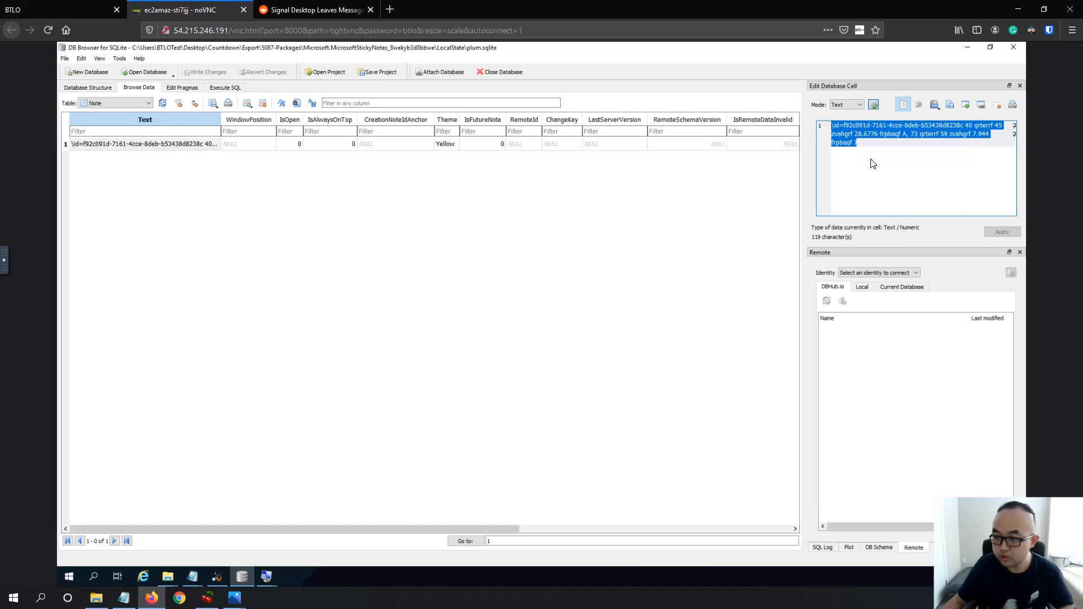
- Switch to READ ME - Hints and read the rest of the Question 7 hint about decrypting the encoded note
{"action": "left_click", "coordinate": [194, 575]}
{"action": "left_click", "coordinate": [158, 524]}
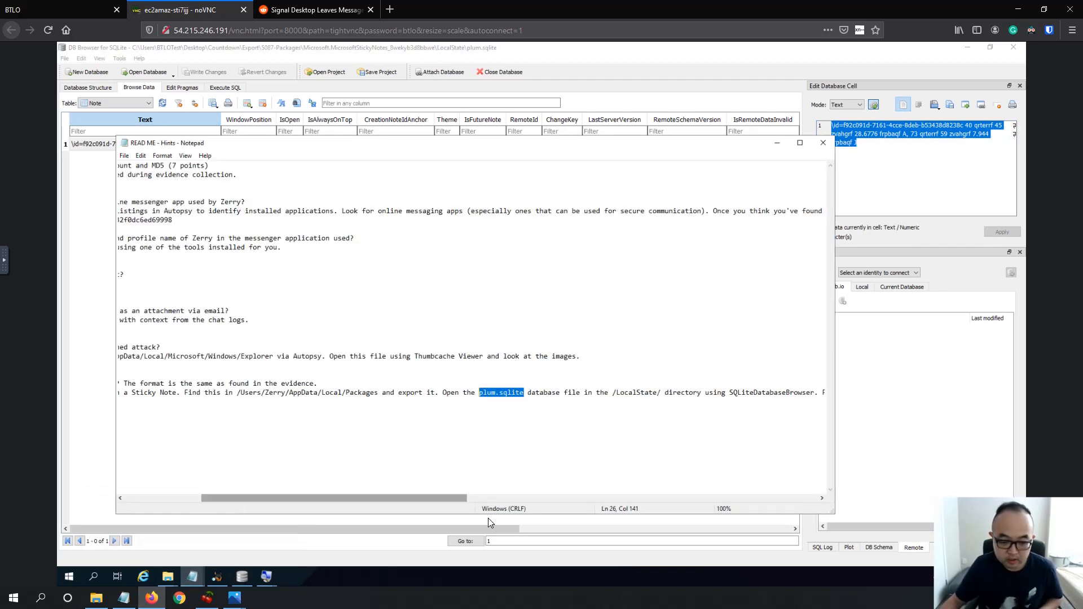
{"action": "left_click_drag", "start_coordinate": [428, 497], "coordinate": [583, 497]}
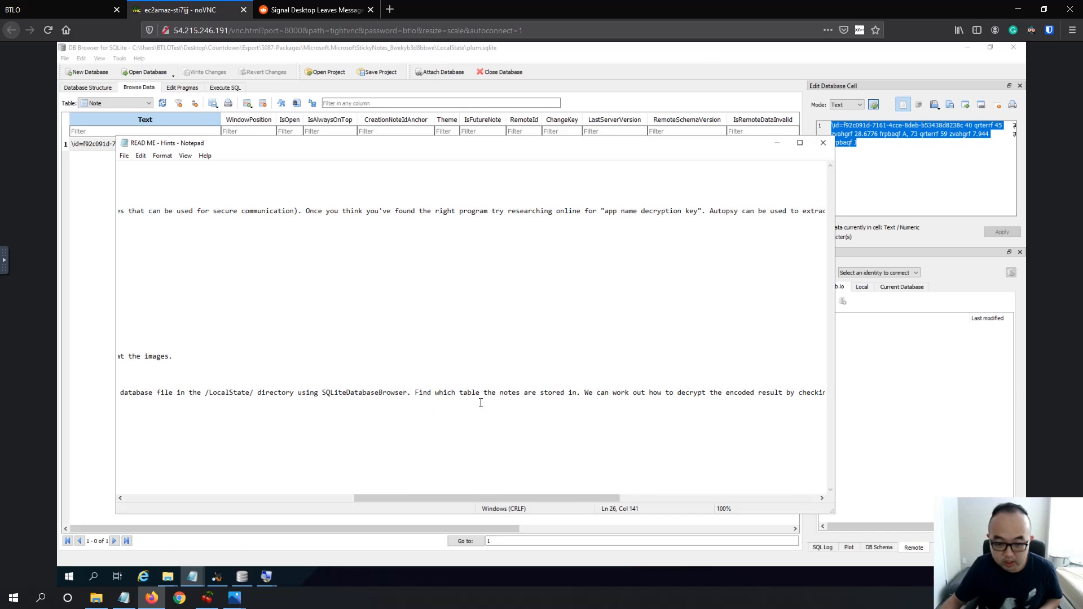
{"action": "left_click_drag", "start_coordinate": [572, 392], "coordinate": [638, 392]}
{"action": "left_click_drag", "start_coordinate": [566, 499], "coordinate": [634, 442]}
{"action": "left_click_drag", "start_coordinate": [628, 392], "coordinate": [632, 393]}
{"action": "left_click_drag", "start_coordinate": [487, 395], "coordinate": [640, 392]}
{"action": "left_click_drag", "start_coordinate": [632, 495], "coordinate": [676, 496]}
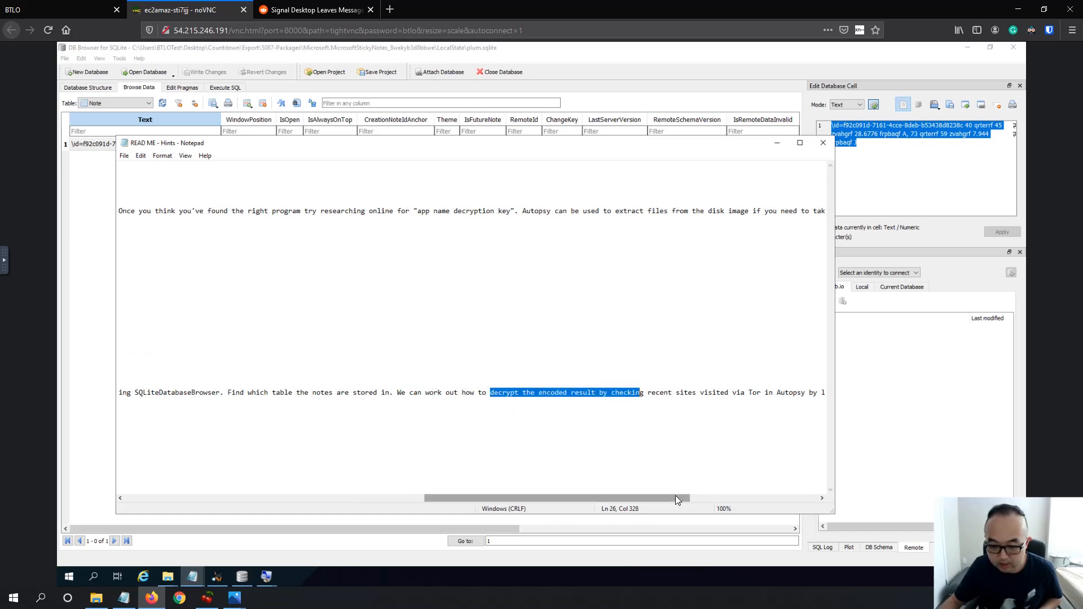
{"action": "left_click_drag", "start_coordinate": [534, 395], "coordinate": [628, 399]}
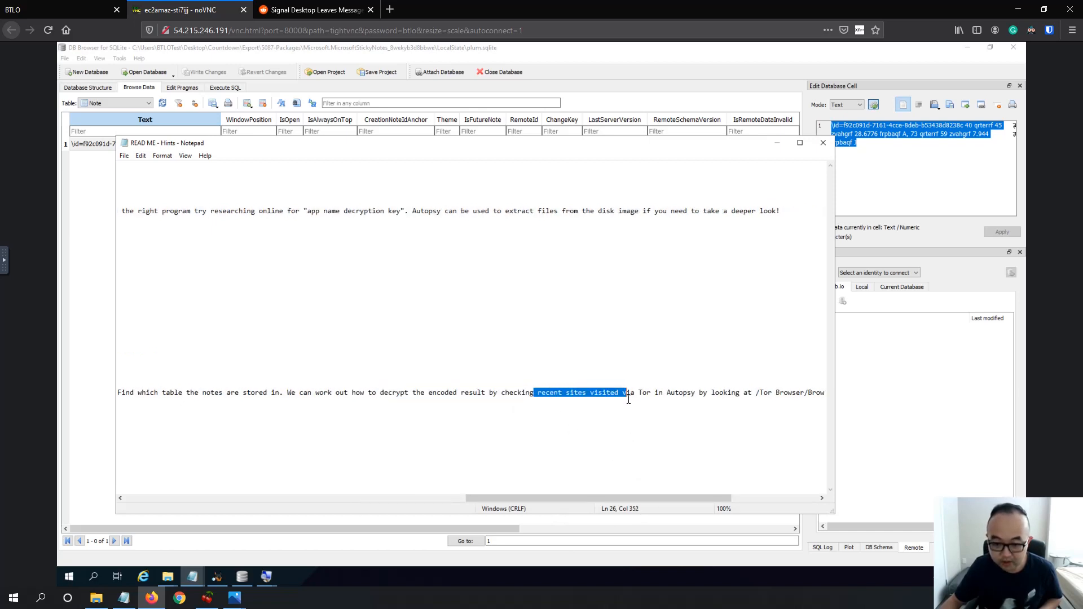
{"action": "left_click_drag", "start_coordinate": [679, 498], "coordinate": [764, 472]}
{"action": "left_click_drag", "start_coordinate": [822, 392], "coordinate": [534, 394]}
{"action": "left_click", "coordinate": [618, 392]}
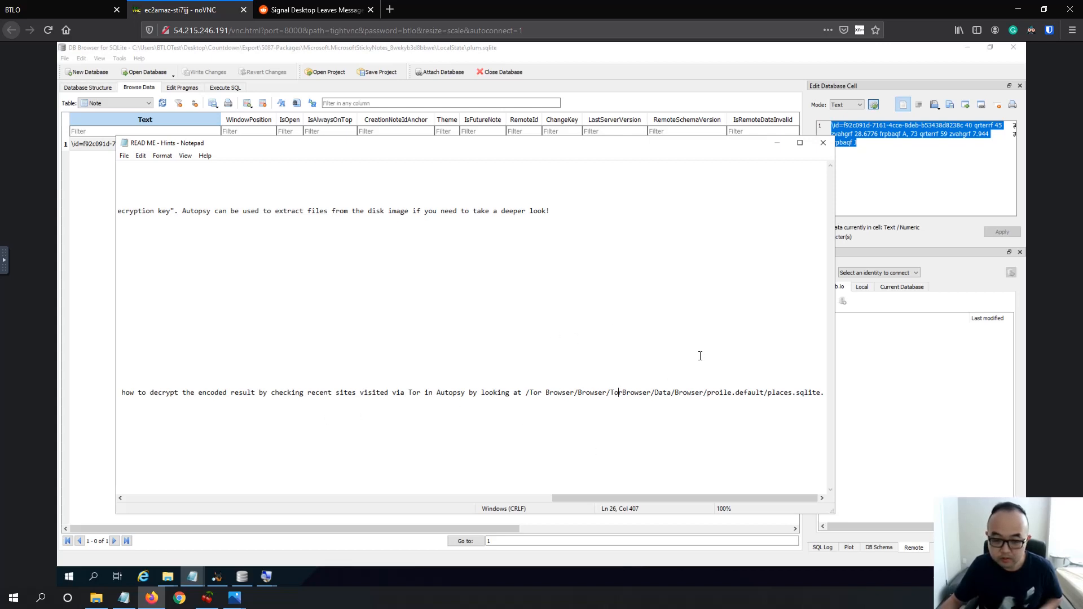
{"action": "left_click_drag", "start_coordinate": [929, 143], "coordinate": [823, 121]}
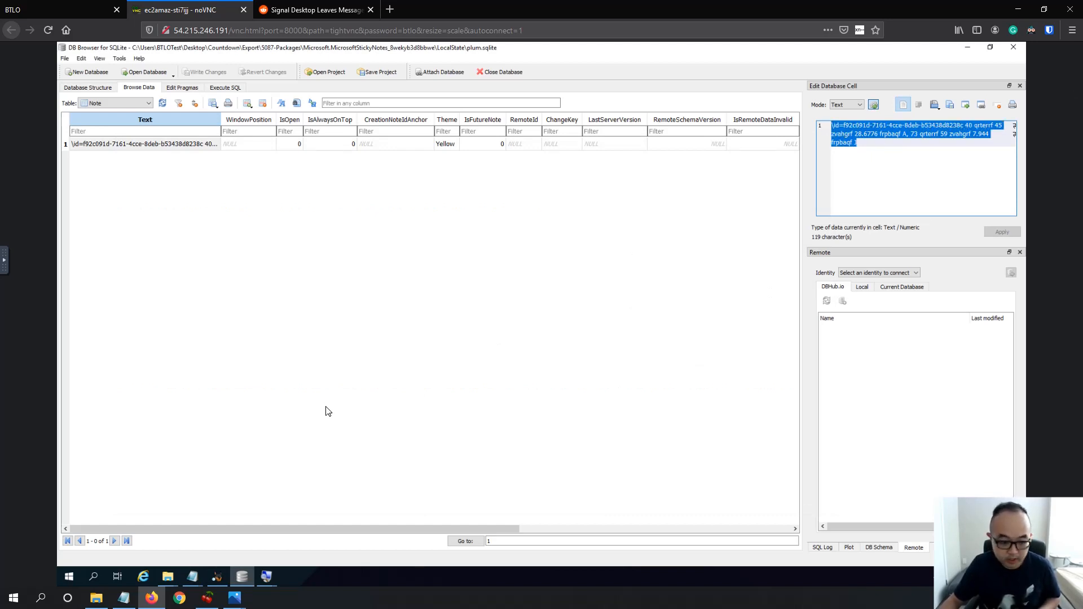
- Return to READ ME - Hints and paste the copied note text on its own line directly beneath Question 7
{"action": "left_click", "coordinate": [192, 577]}
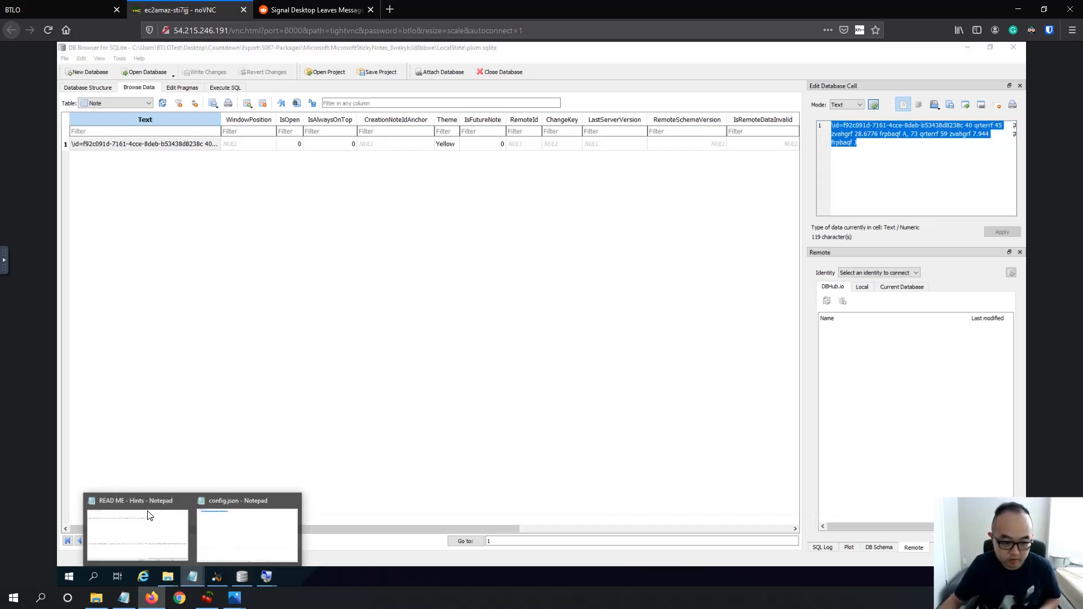
{"action": "left_click", "coordinate": [169, 533]}
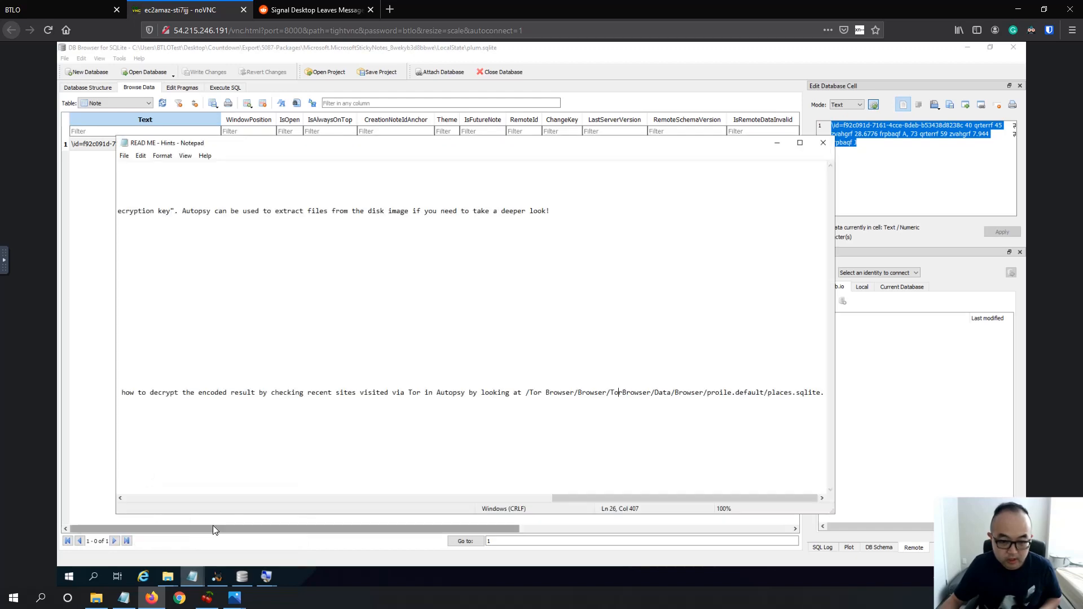
{"action": "left_click_drag", "start_coordinate": [561, 499], "coordinate": [116, 490]}
{"action": "left_click", "coordinate": [216, 412]}
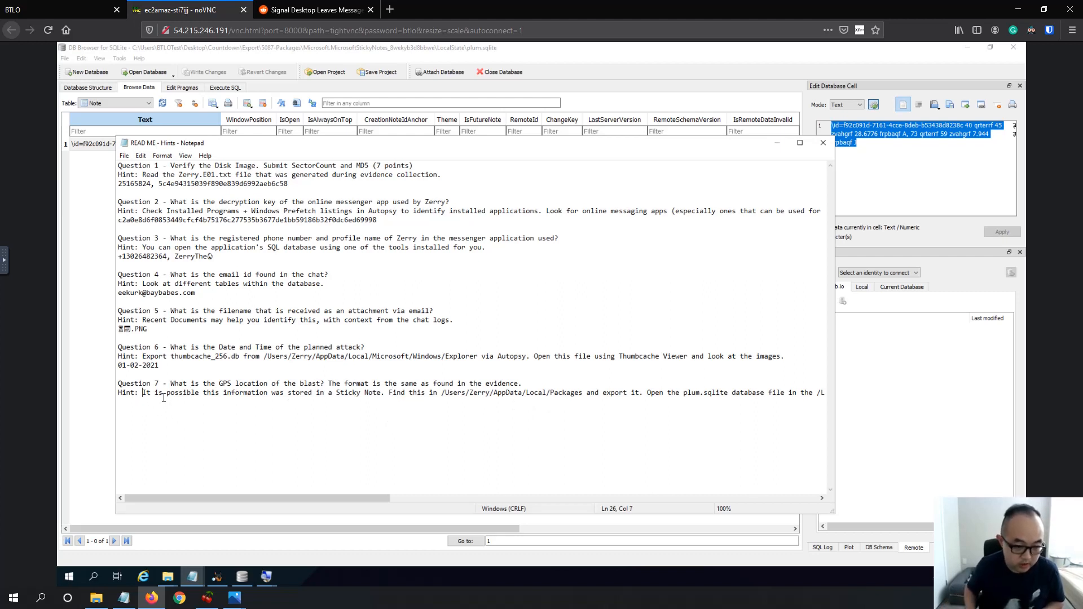
{"action": "key", "text": "Right"}
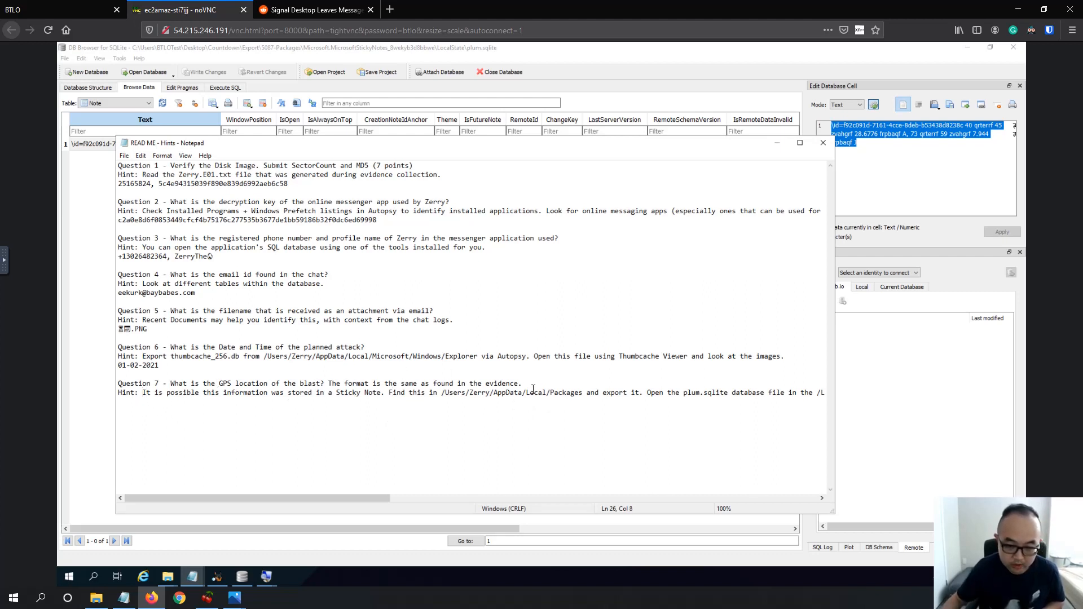
{"action": "key", "text": "Return"}
{"action": "key", "text": "ctrl+v"}
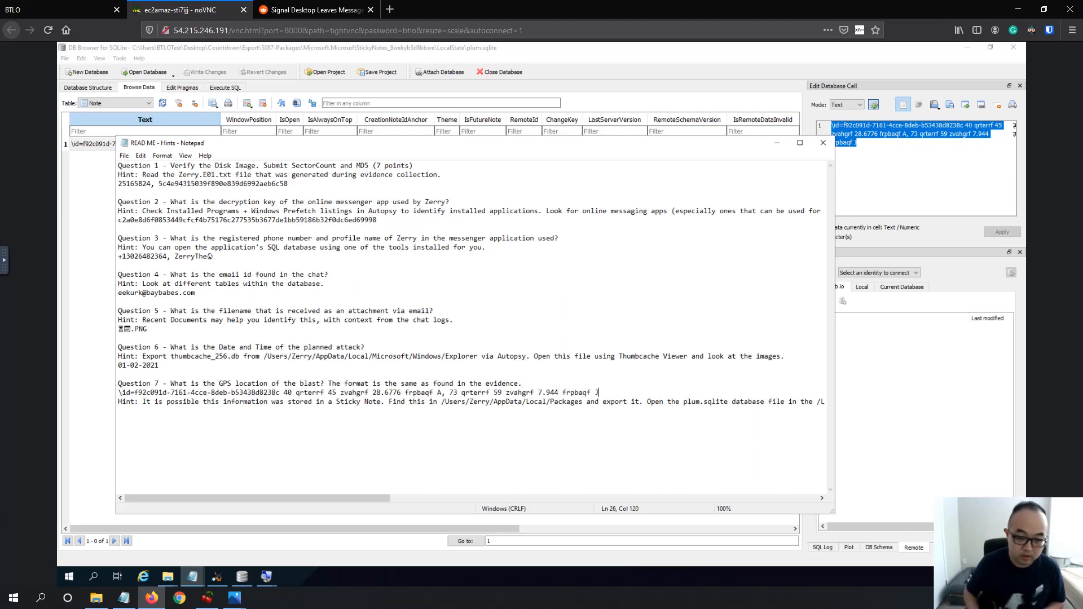
{"action": "key", "text": "ctrl+s"}
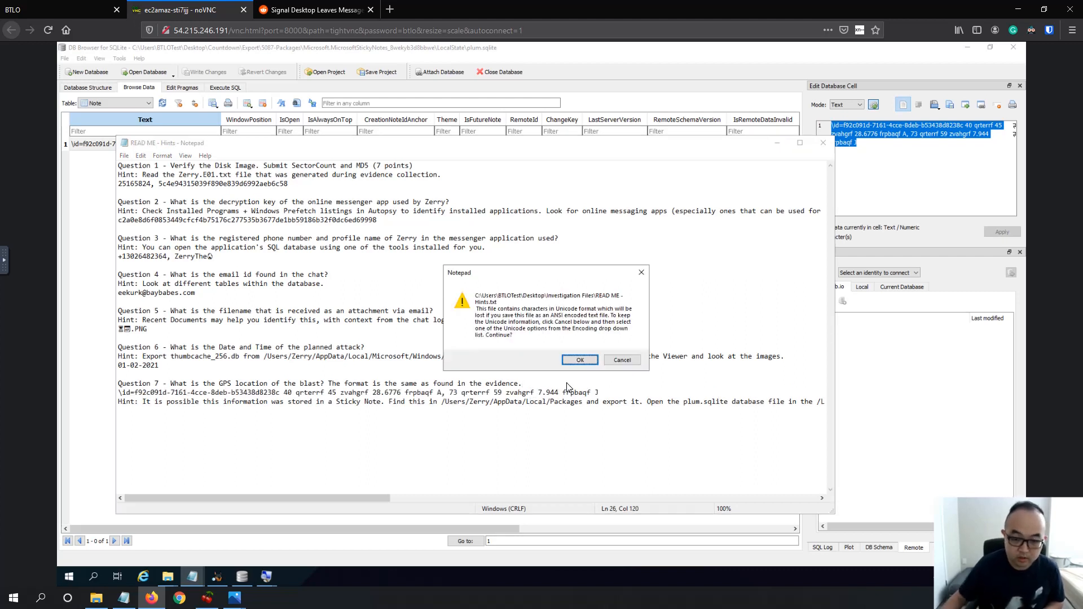
{"action": "left_click", "coordinate": [623, 360]}
{"action": "left_click", "coordinate": [574, 415]}
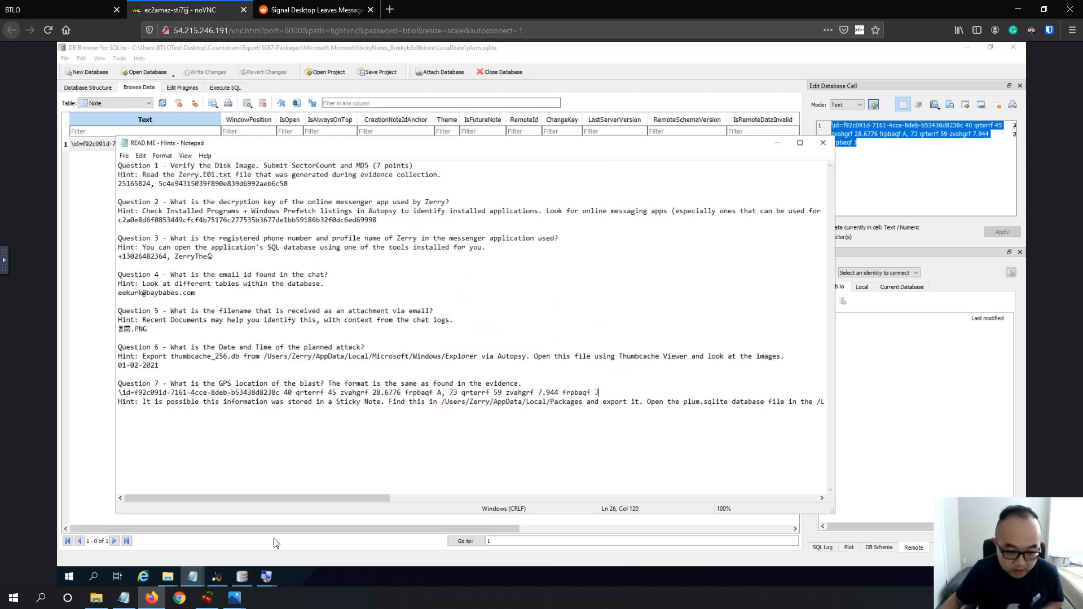
- Switch to Autopsy, then recheck the path to the Tor places.sqlite file in the Question 7 hint
{"action": "left_click", "coordinate": [172, 577]}
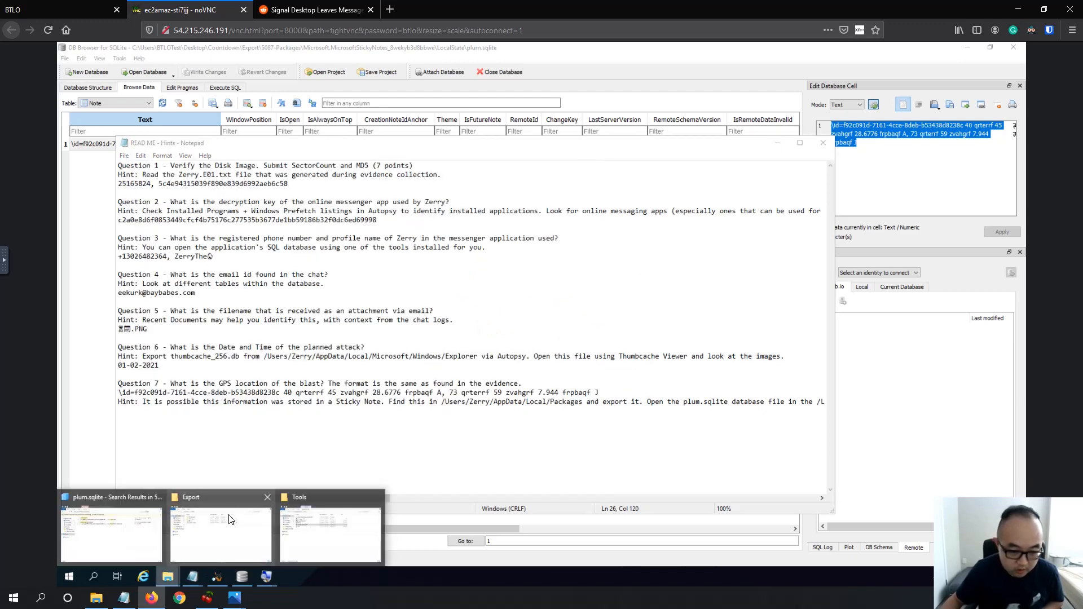
{"action": "left_click", "coordinate": [219, 576]}
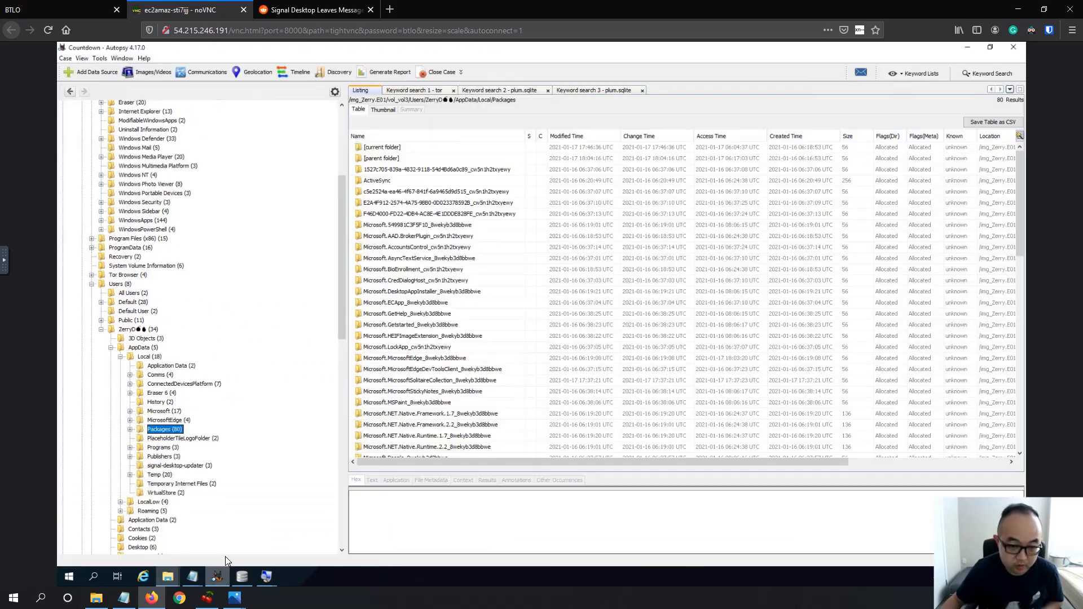
{"action": "scroll", "coordinate": [192, 385], "scroll_direction": "down", "scroll_amount": 6}
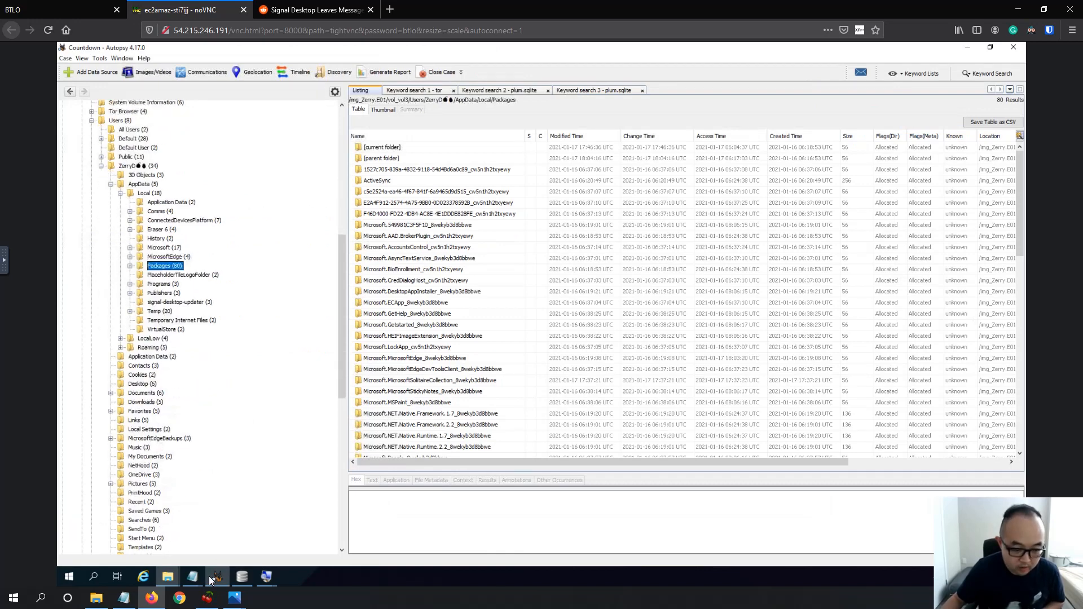
{"action": "mouse_move", "coordinate": [192, 576]}
{"action": "left_click", "coordinate": [172, 534]}
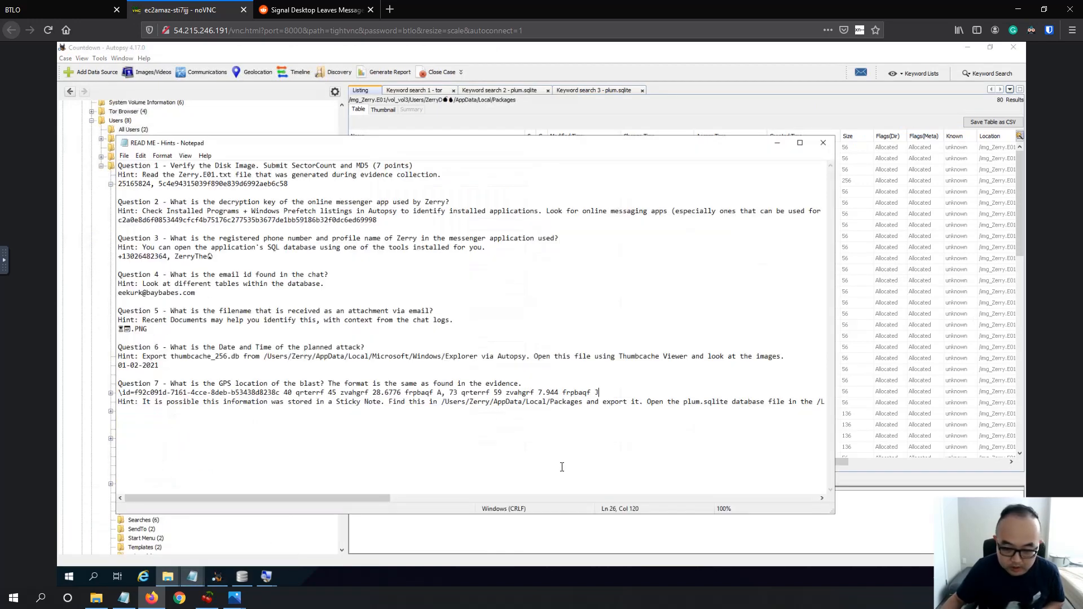
{"action": "left_click_drag", "start_coordinate": [370, 495], "coordinate": [796, 487]}
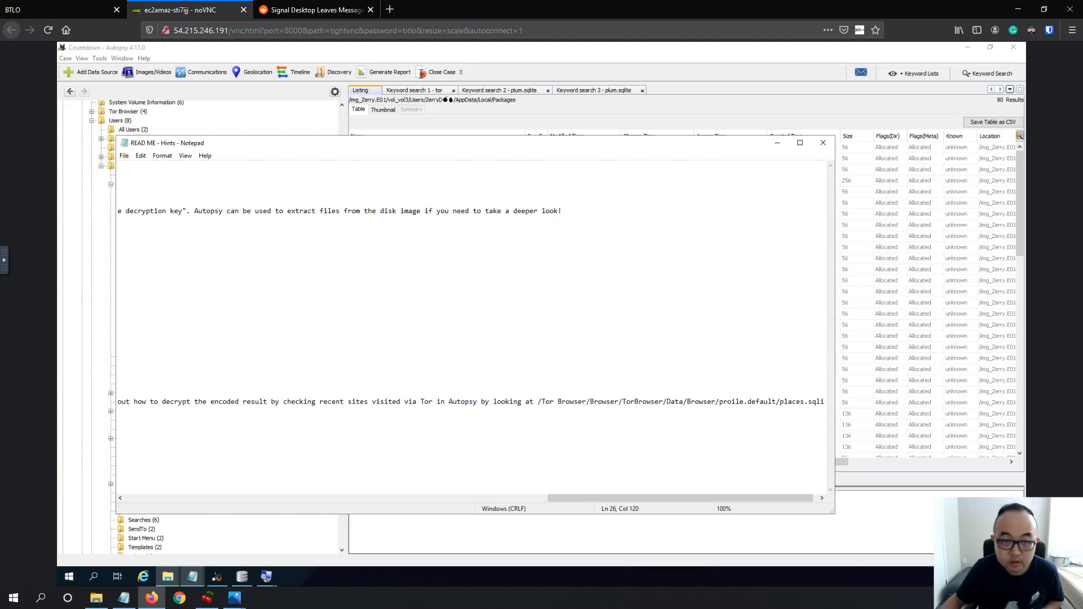
- In Autopsy, list the contents of Tor Browser/Browser/TorBrowser/Data/Browser/profile.default
{"action": "left_click", "coordinate": [356, 63]}
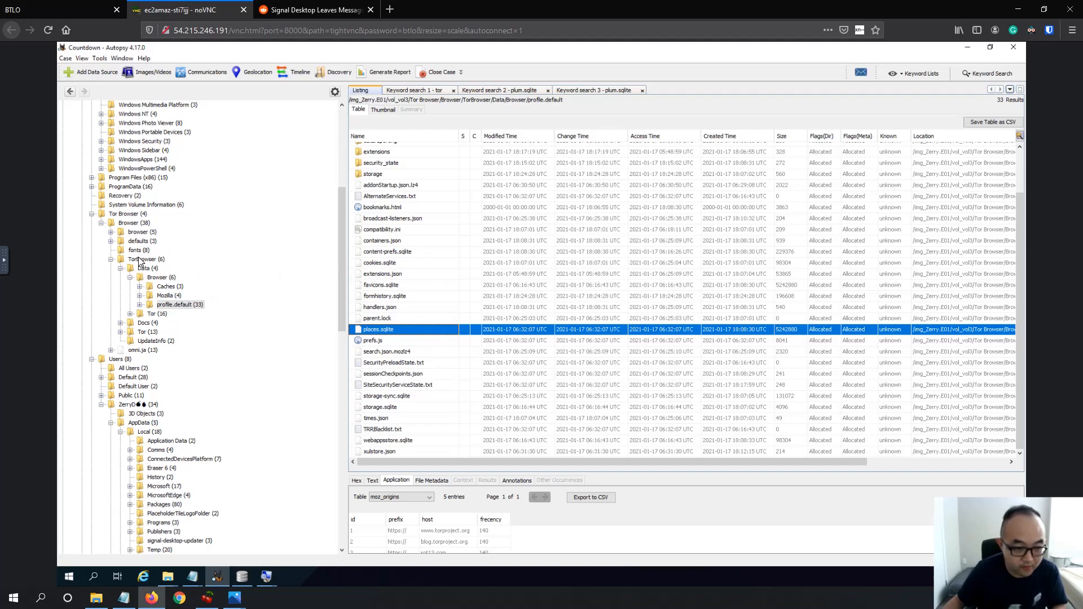
{"action": "left_click", "coordinate": [141, 260]}
{"action": "left_click", "coordinate": [173, 306]}
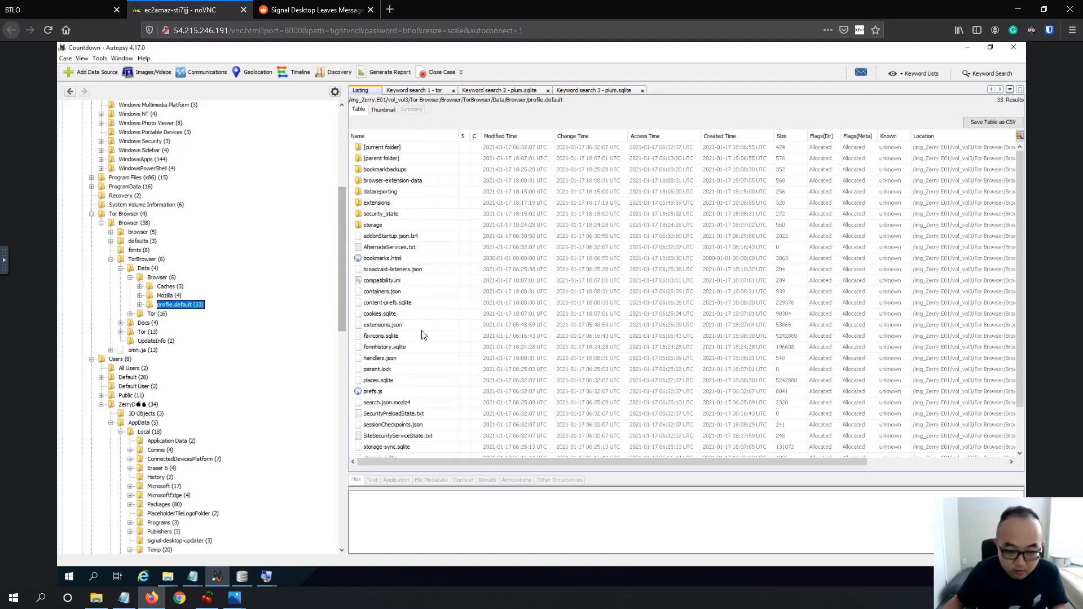
{"action": "scroll", "coordinate": [424, 328], "scroll_direction": "down", "scroll_amount": 1}
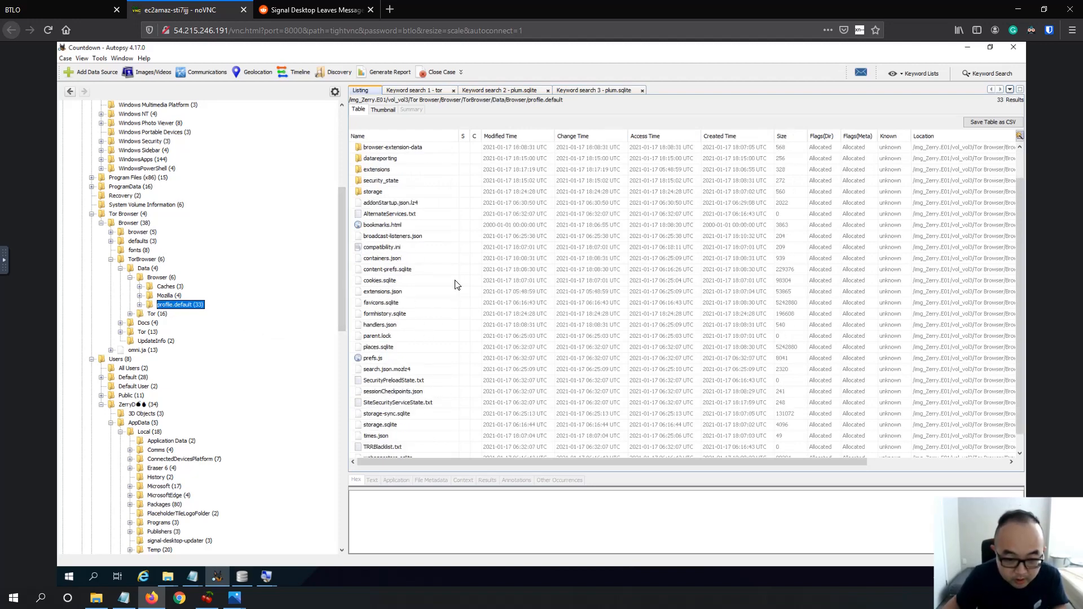
{"action": "scroll", "coordinate": [414, 388], "scroll_direction": "down", "scroll_amount": 1}
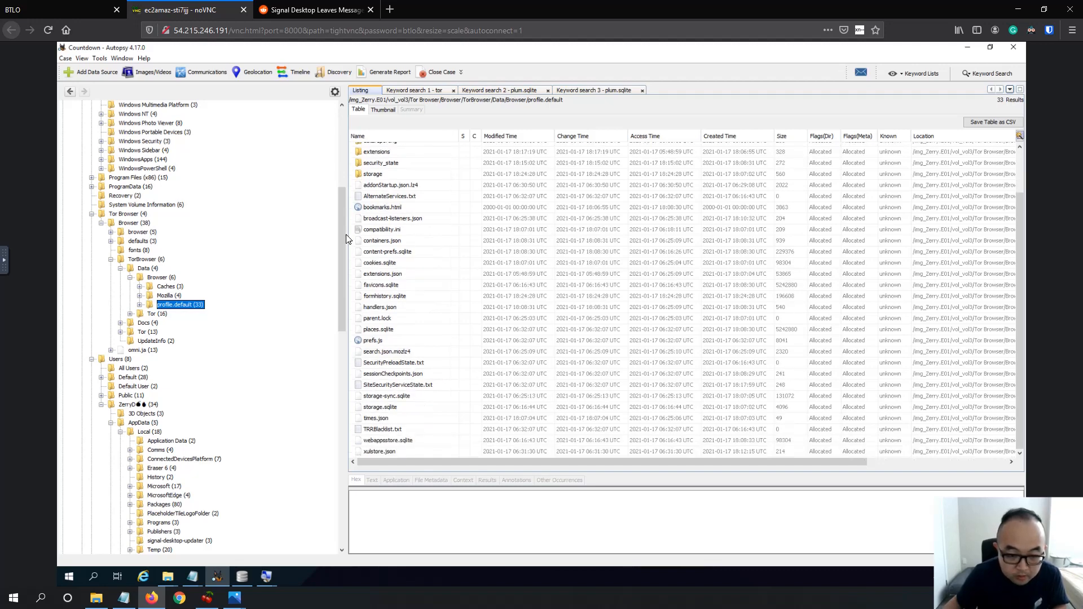
{"action": "left_click", "coordinate": [139, 305]}
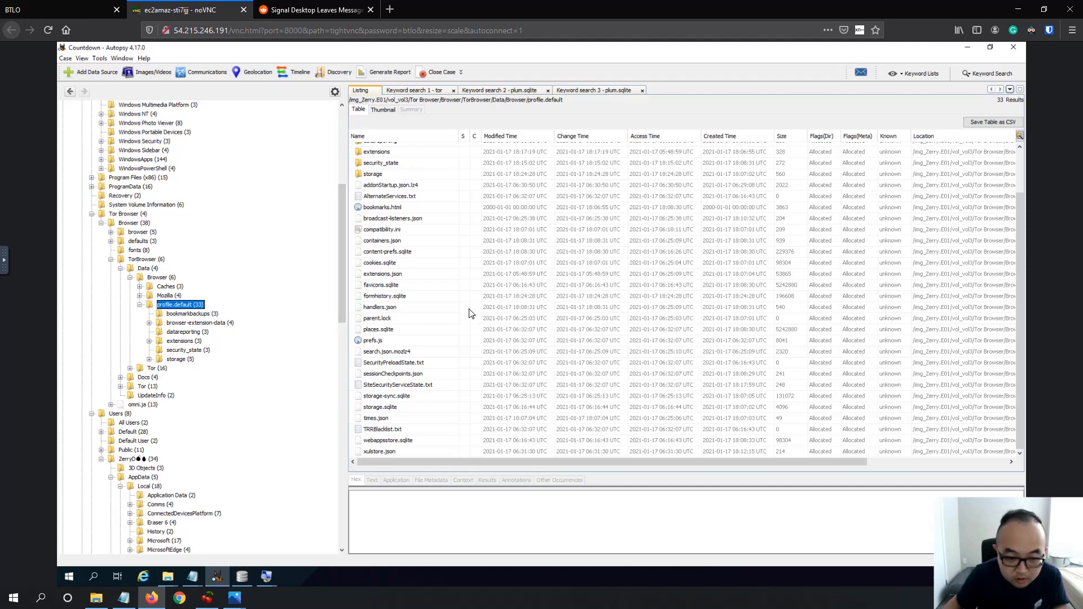
- Extract places.sqlite from the profile.default folder into the case's Export folder
{"action": "left_click", "coordinate": [377, 333]}
{"action": "right_click", "coordinate": [378, 332]}
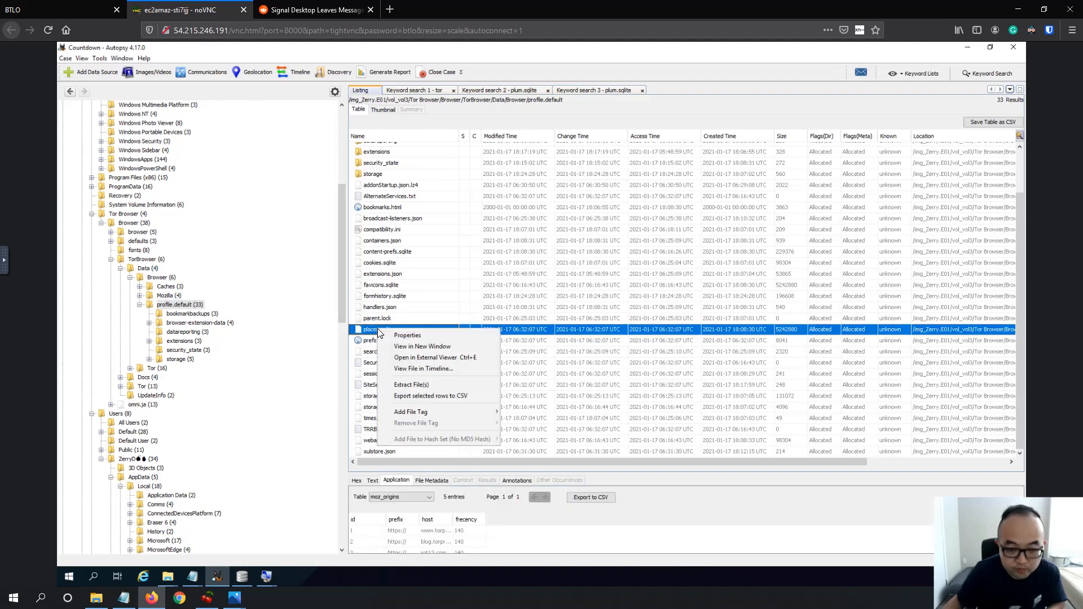
{"action": "left_click", "coordinate": [414, 385]}
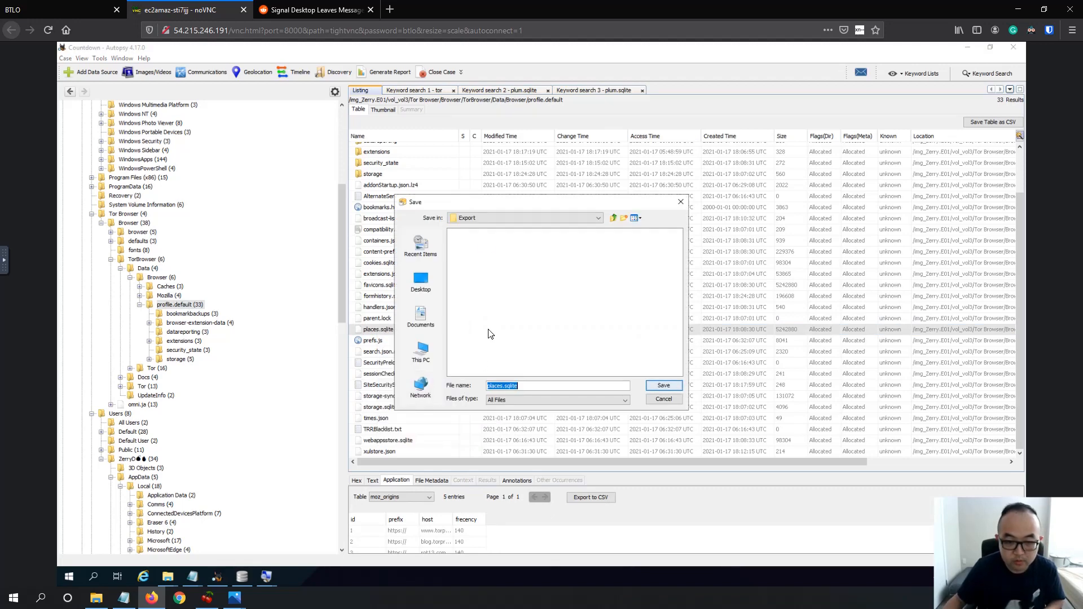
{"action": "left_click", "coordinate": [665, 387]}
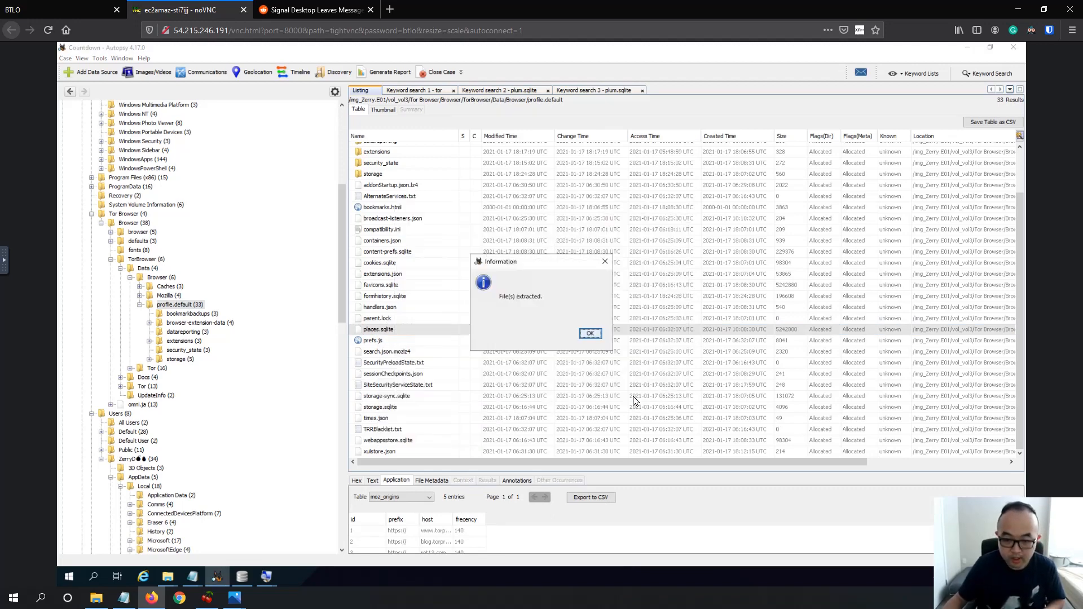
{"action": "left_click", "coordinate": [590, 334]}
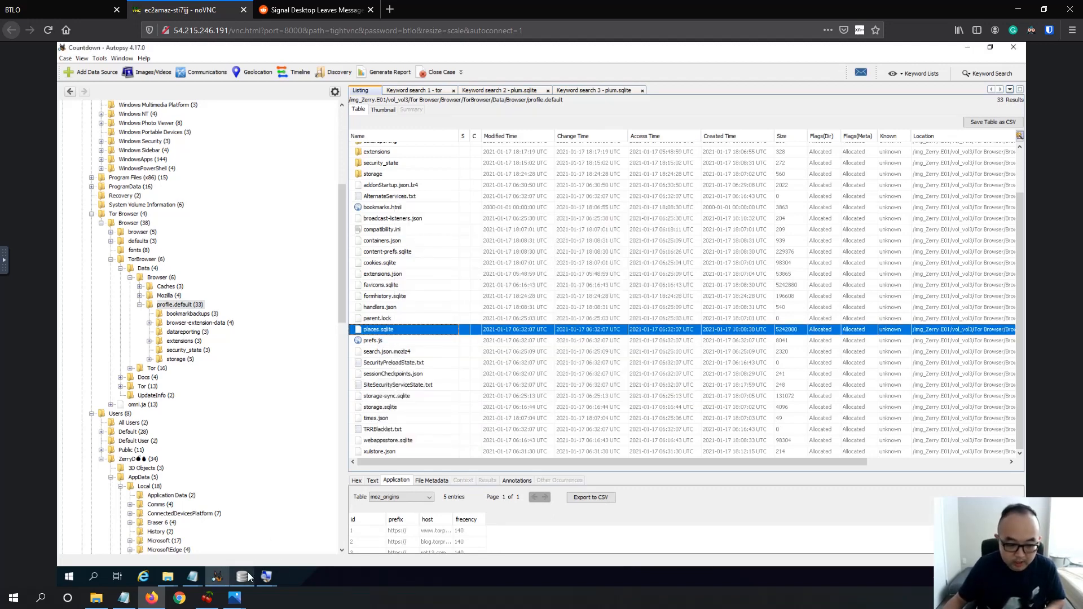
- Switch to DB Browser for SQLite and open places.sqlite from the Countdown case's Export folder
{"action": "left_click", "coordinate": [242, 576]}
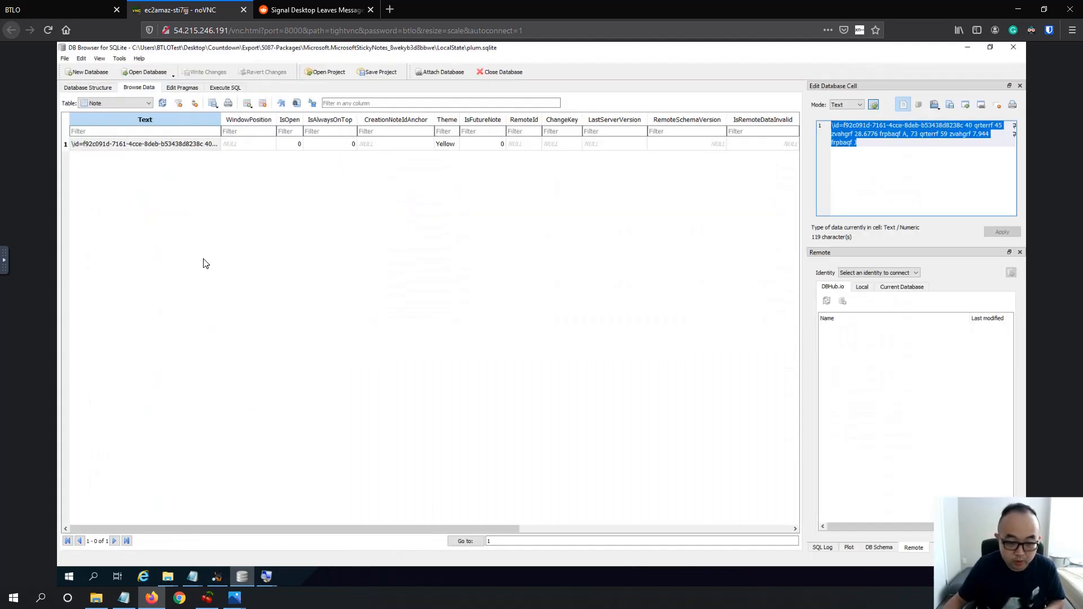
{"action": "left_click", "coordinate": [100, 73]}
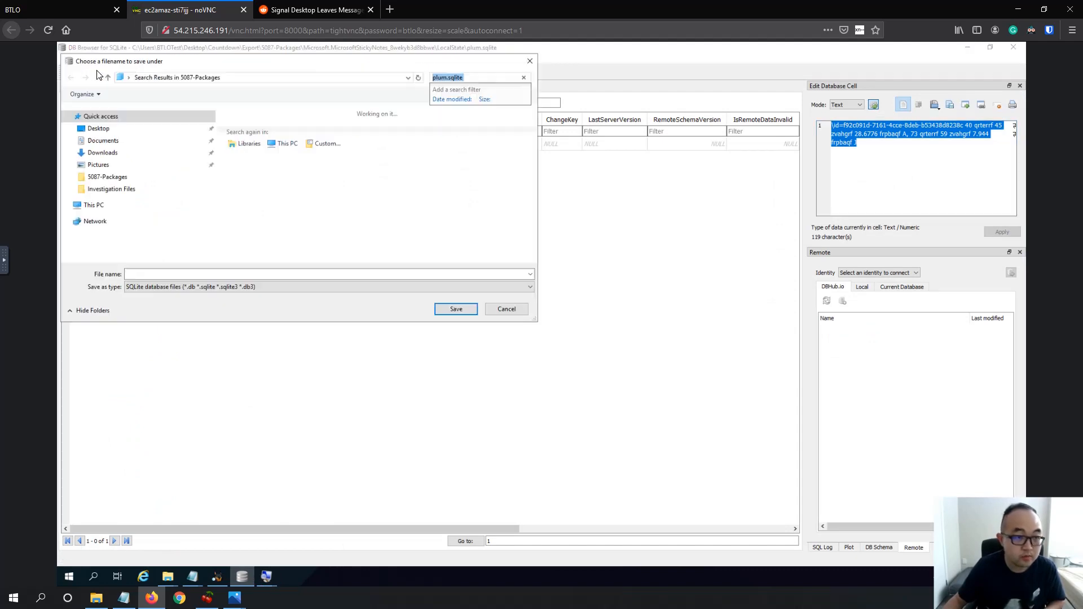
{"action": "left_click", "coordinate": [506, 309]}
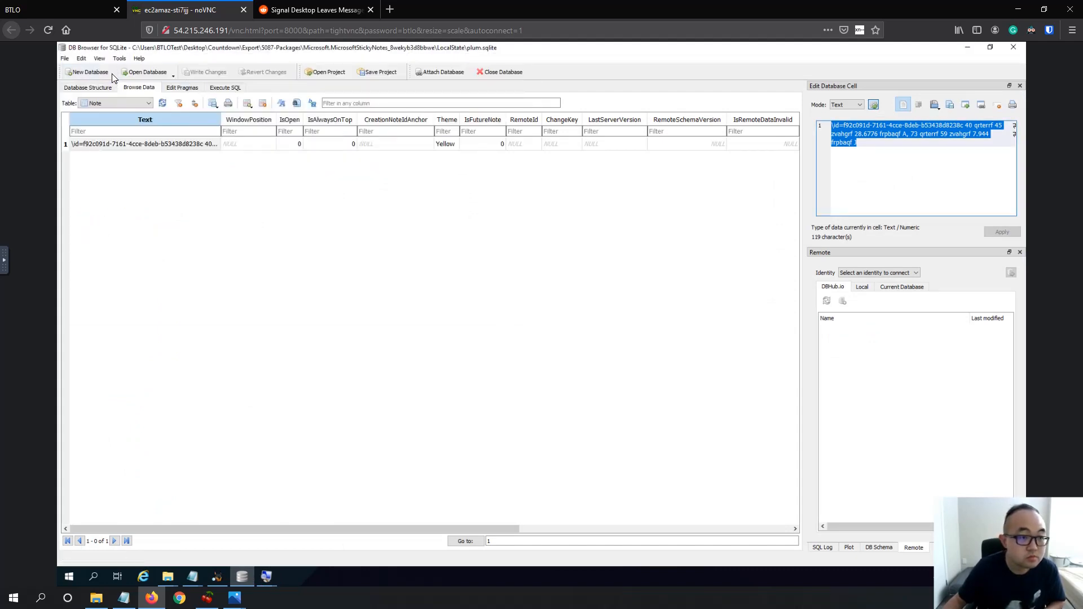
{"action": "left_click", "coordinate": [146, 72]}
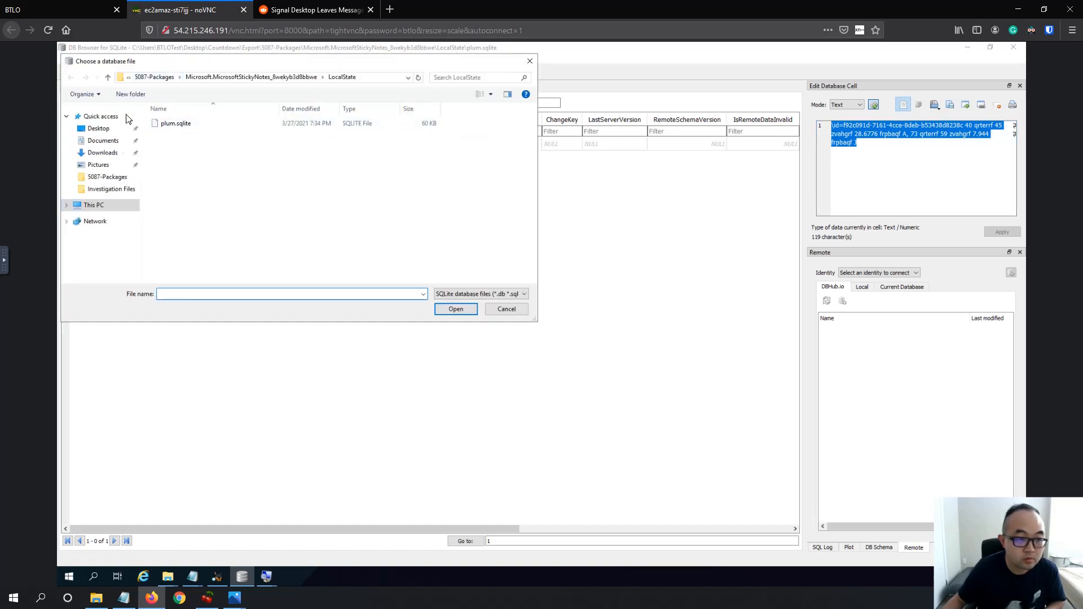
{"action": "left_click", "coordinate": [108, 78]}
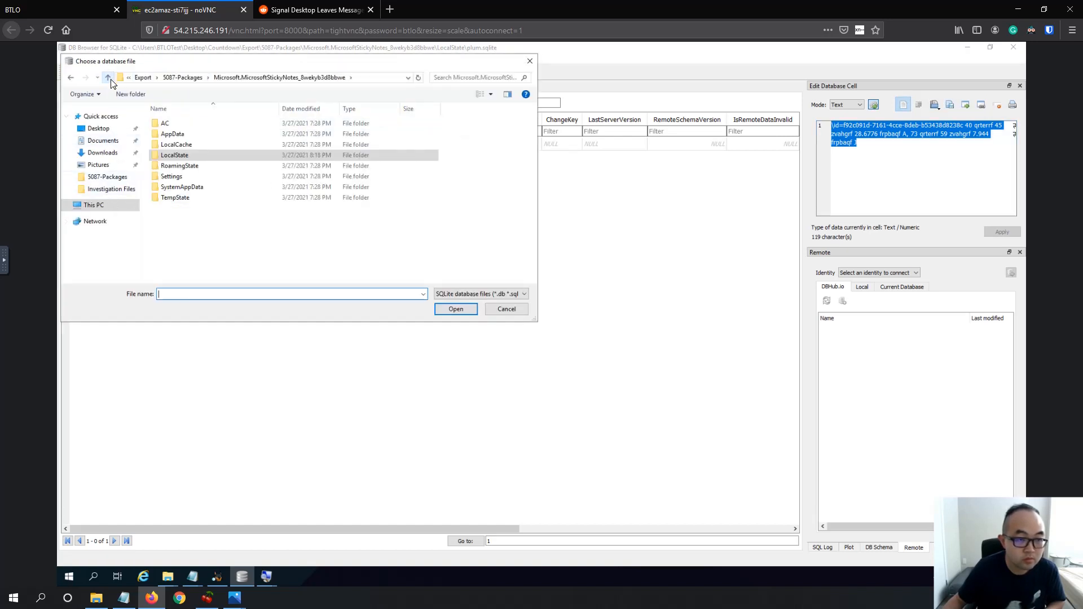
{"action": "left_click", "coordinate": [107, 78]}
{"action": "left_click", "coordinate": [108, 78]}
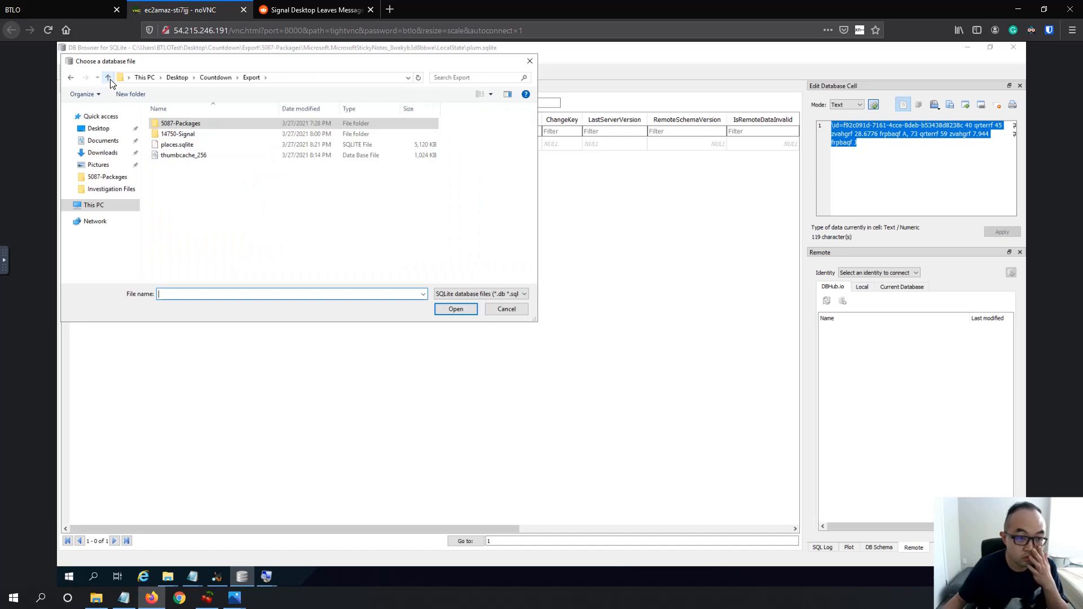
{"action": "left_click", "coordinate": [203, 156]}
{"action": "left_click", "coordinate": [202, 145]}
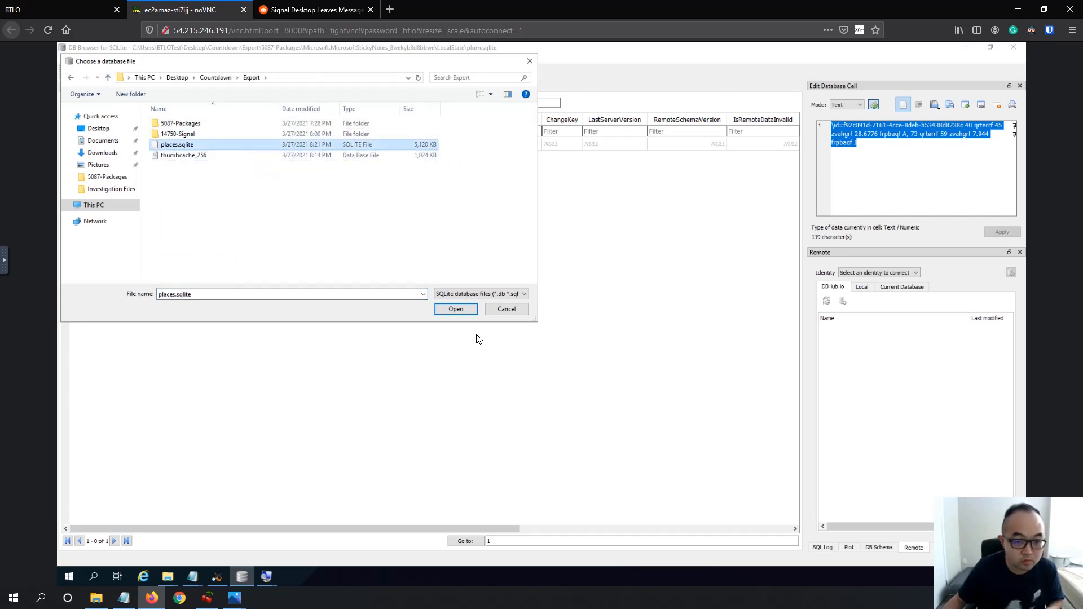
{"action": "left_click", "coordinate": [455, 309]}
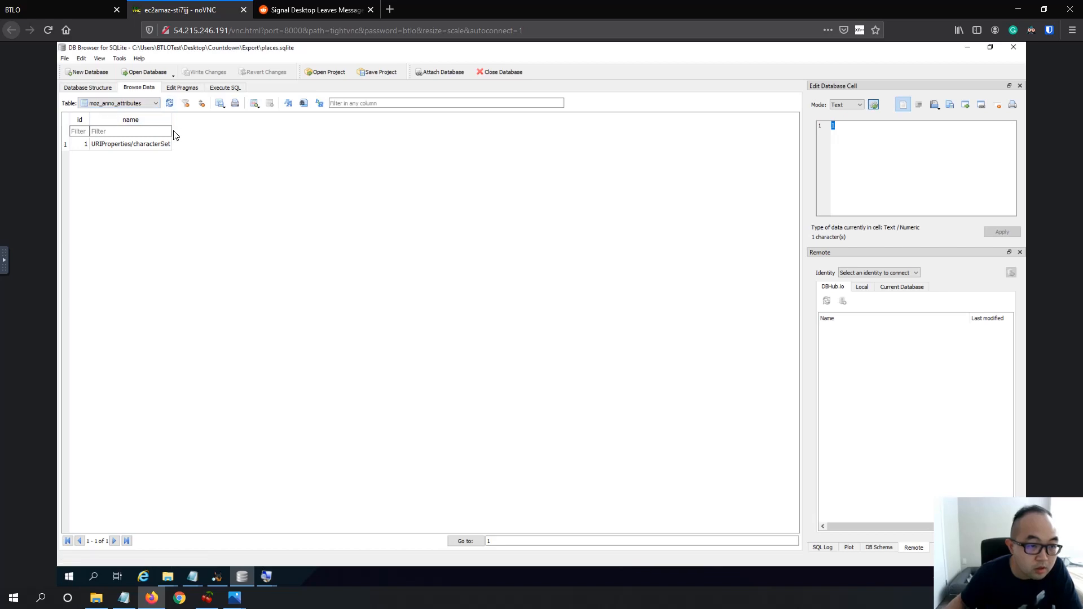
{"action": "left_click", "coordinate": [130, 104]}
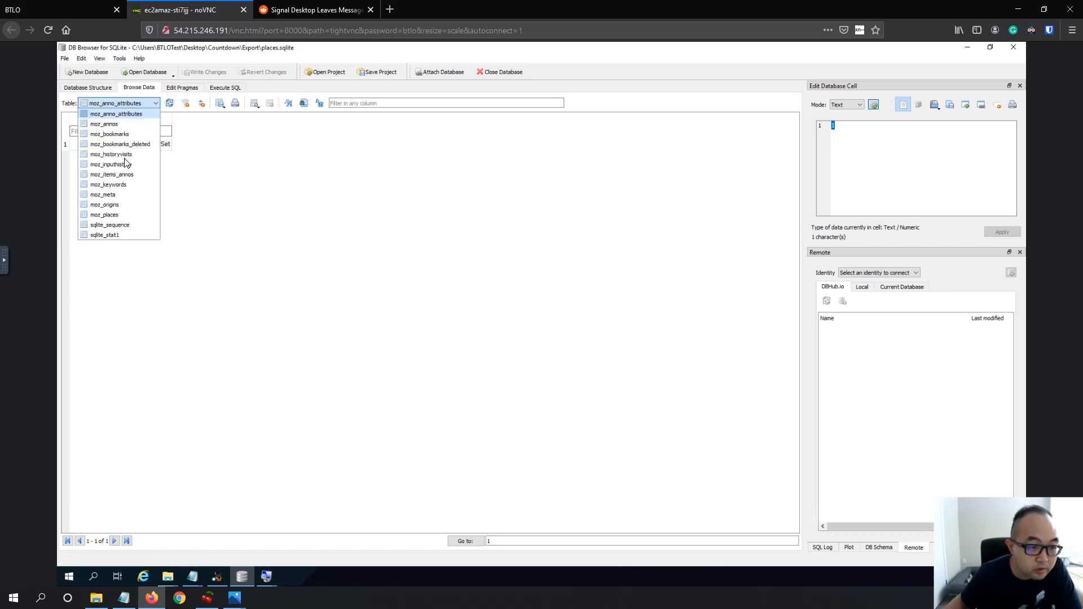
{"action": "left_click", "coordinate": [133, 215]}
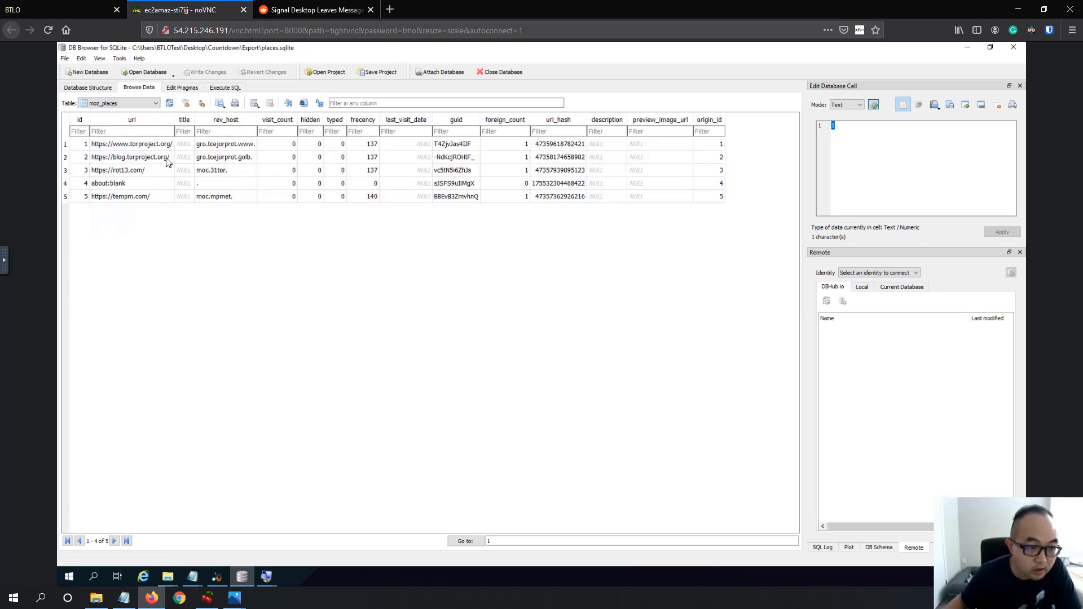
{"action": "left_click", "coordinate": [124, 170]}
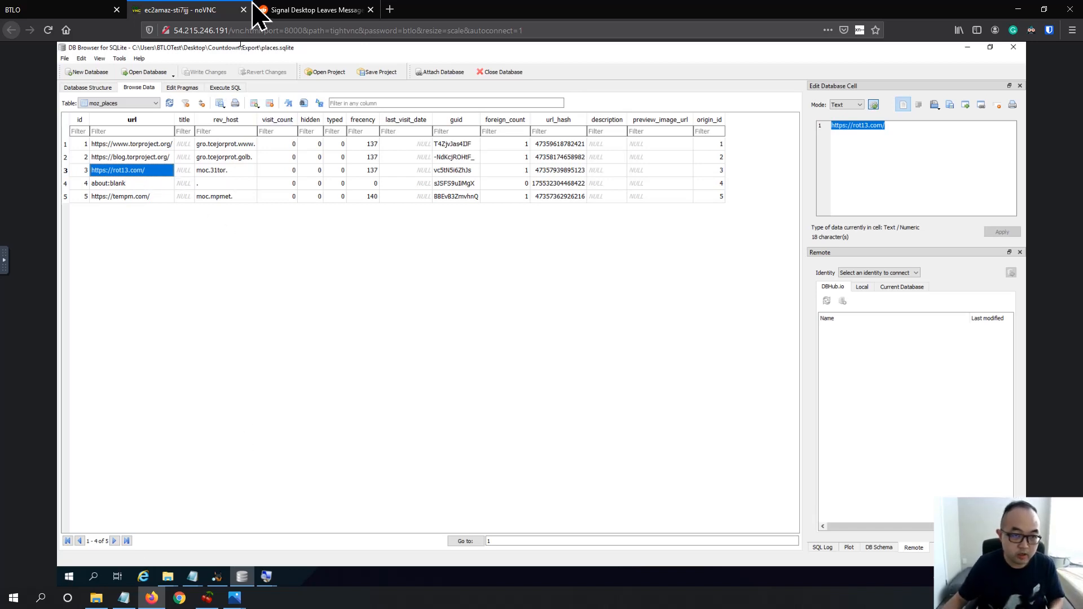
- Open rot13.com in a new local browser tab
{"action": "left_click", "coordinate": [389, 10]}
{"action": "type", "text": "r"}
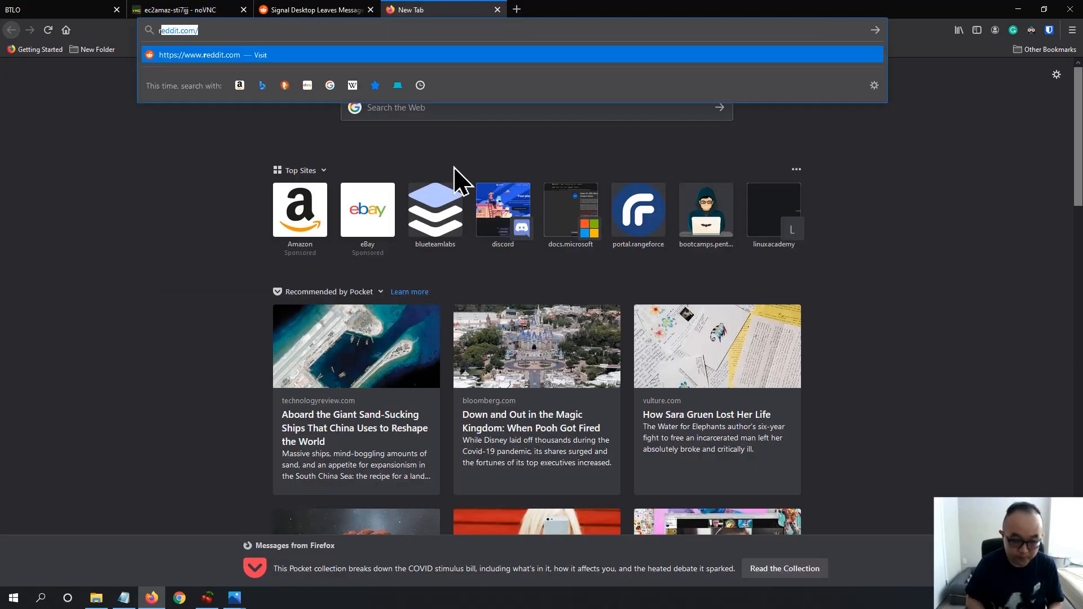
{"action": "type", "text": "ot13"}
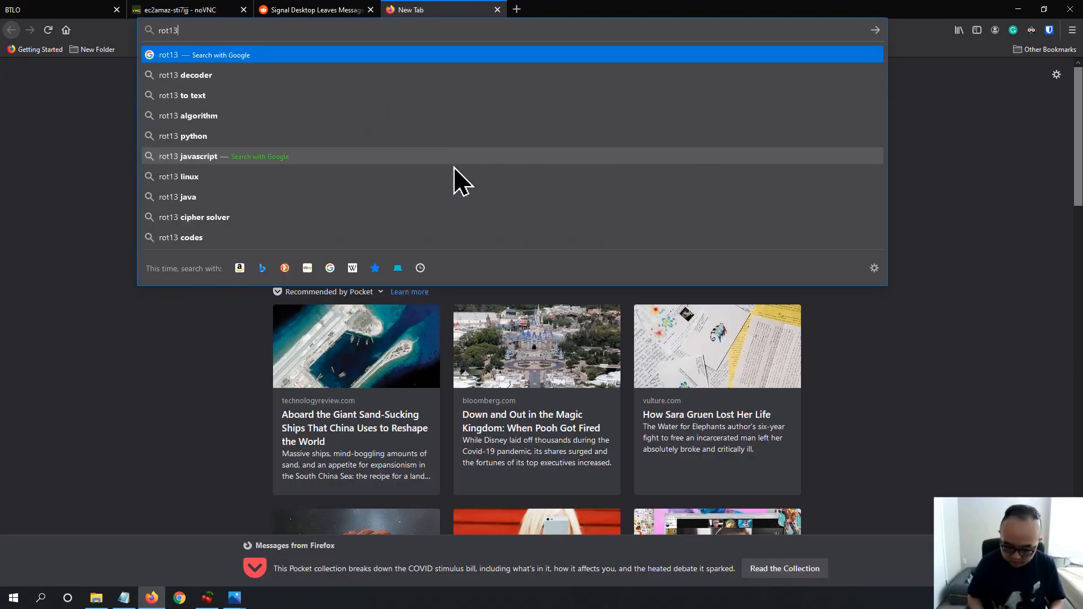
{"action": "type", "text": ".com"}
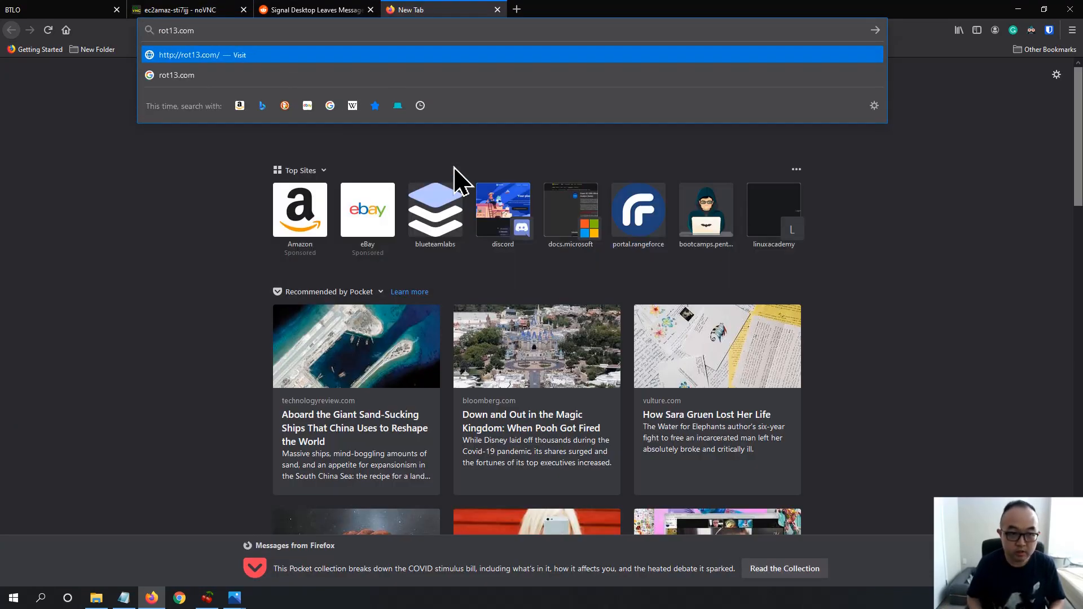
{"action": "key", "text": "Return"}
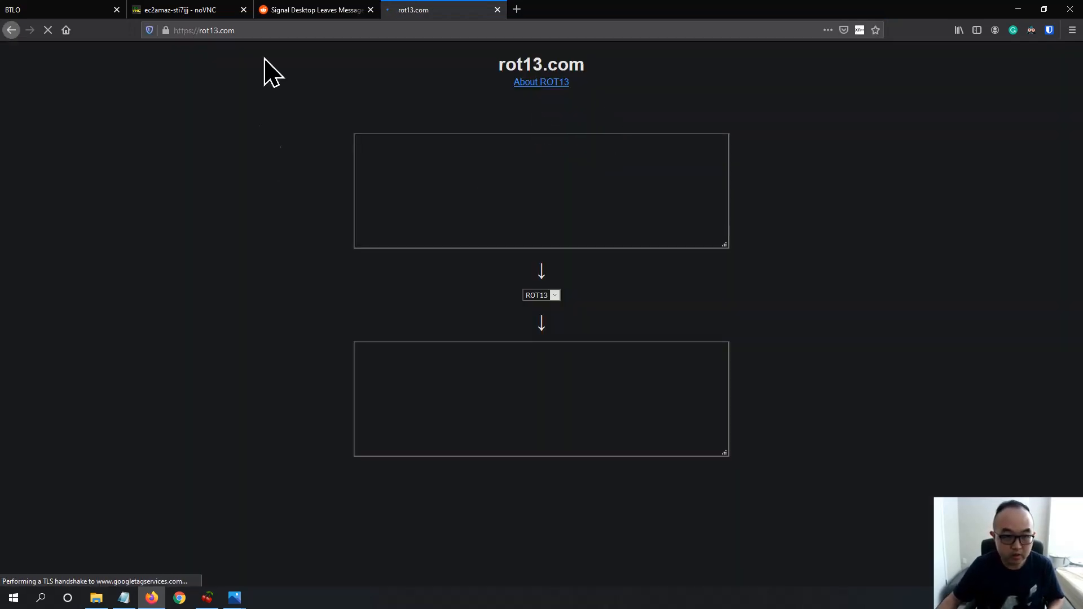
- Return to READ ME - Hints in the remote session and copy the encoded coordinates under Question 7, leaving out the id prefix
{"action": "left_click", "coordinate": [57, 9]}
{"action": "left_click", "coordinate": [158, 10]}
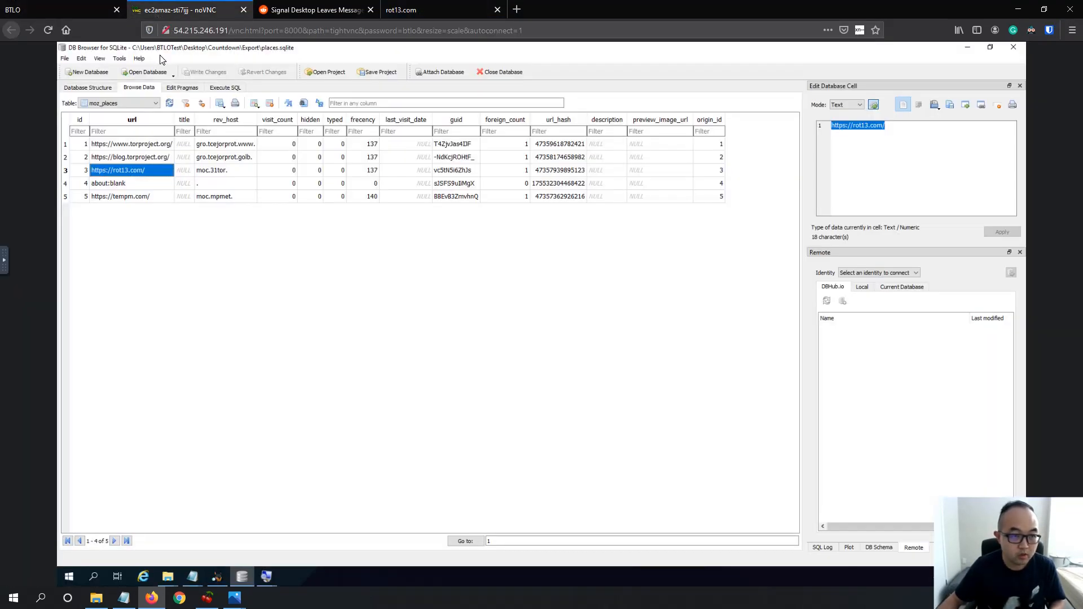
{"action": "left_click", "coordinate": [193, 576]}
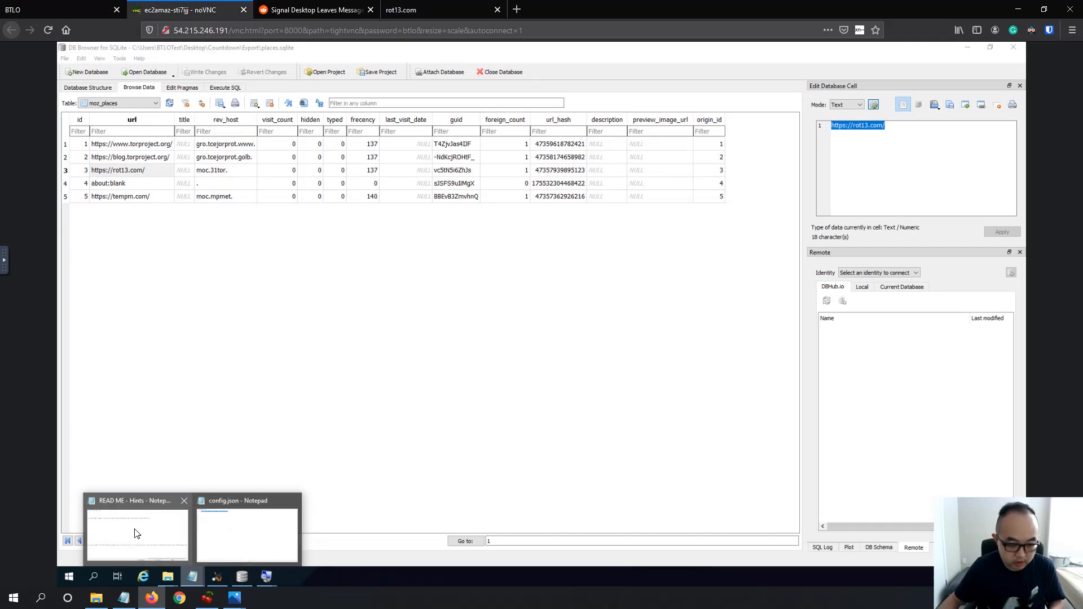
{"action": "left_click", "coordinate": [125, 545]}
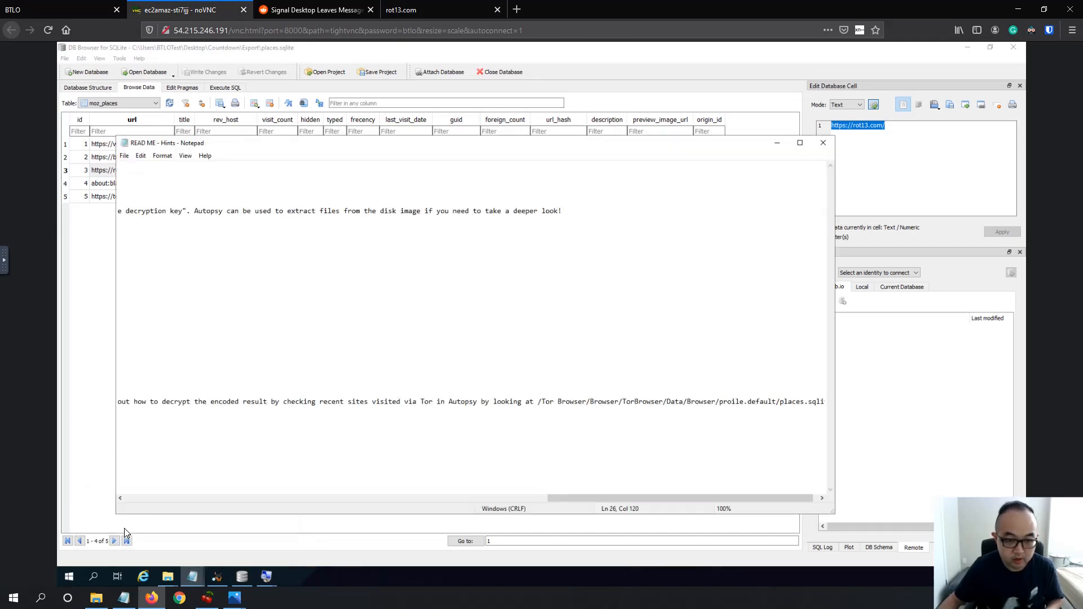
{"action": "left_click_drag", "start_coordinate": [558, 497], "coordinate": [181, 473]}
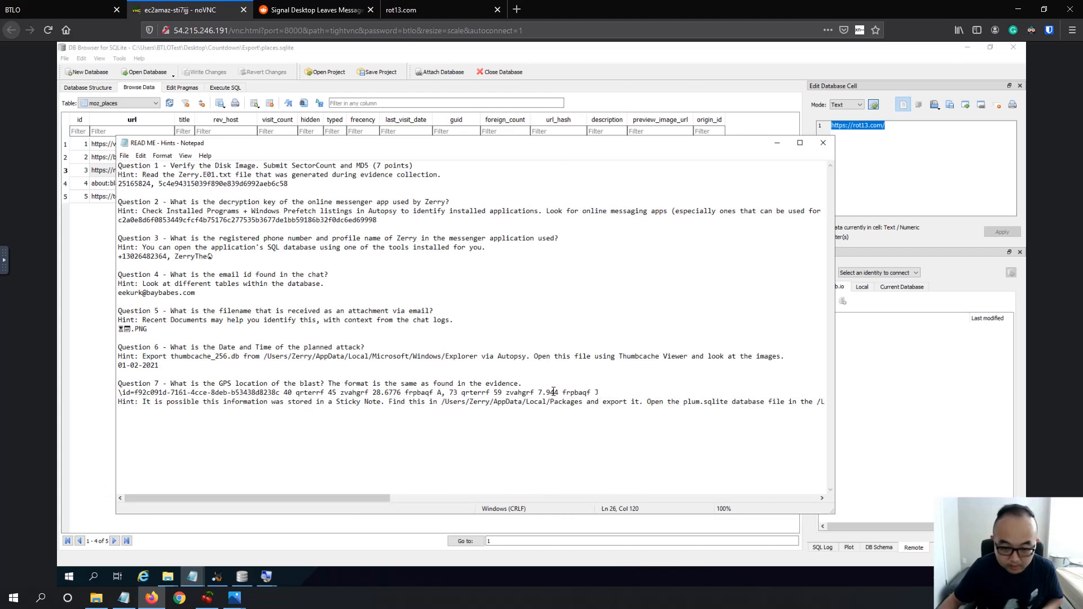
{"action": "left_click_drag", "start_coordinate": [600, 392], "coordinate": [284, 393]}
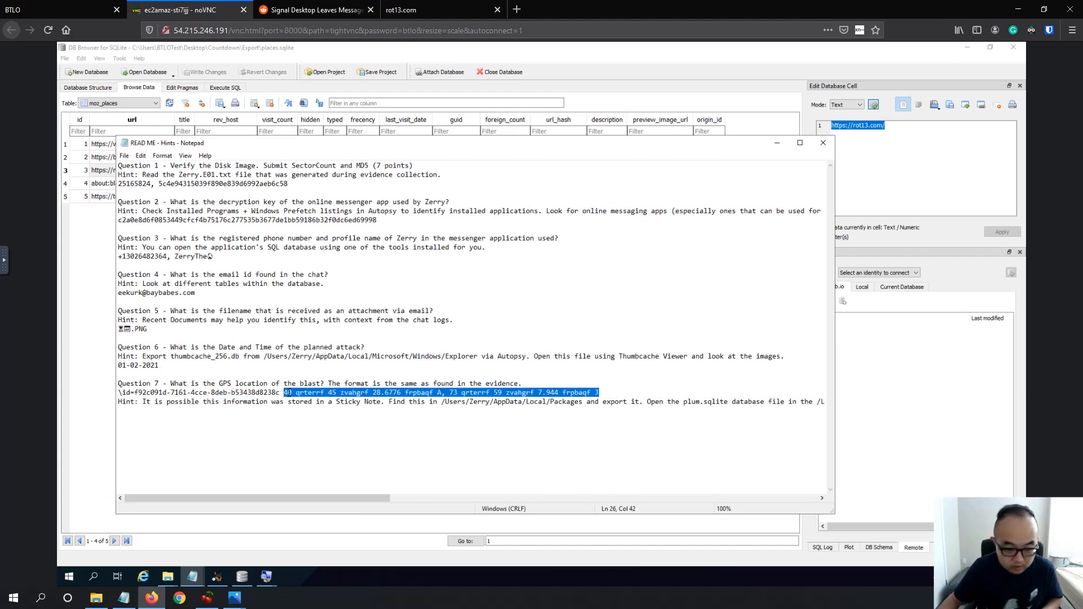
{"action": "right_click", "coordinate": [291, 392]}
{"action": "left_click", "coordinate": [320, 424]}
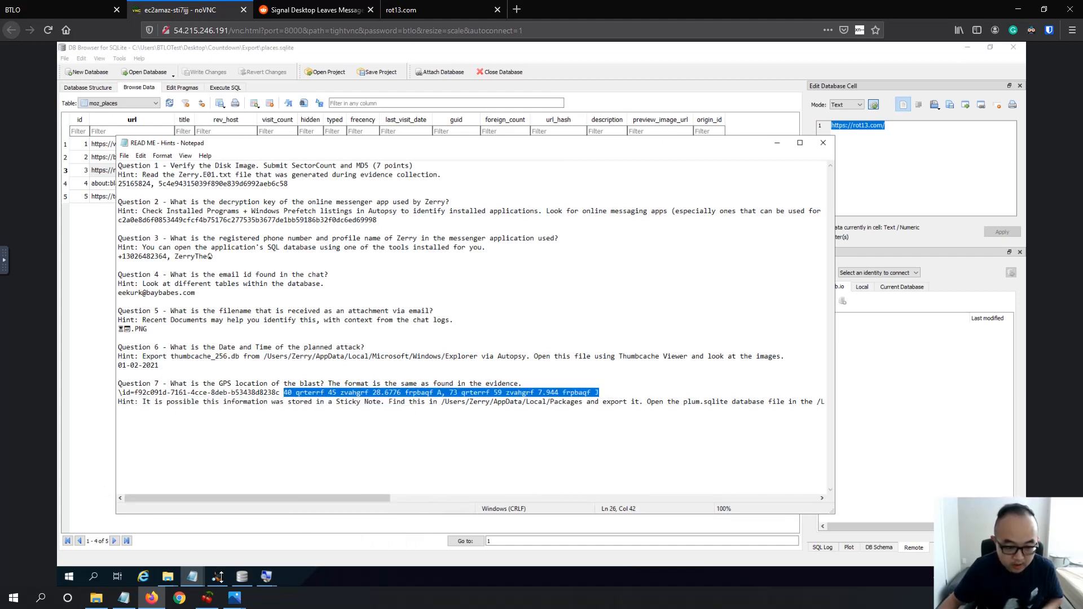
- Transfer the encoded coordinates through the noVNC clipboard and paste them into rot13.com's input for ROT13 decoding
{"action": "left_click", "coordinate": [5, 263]}
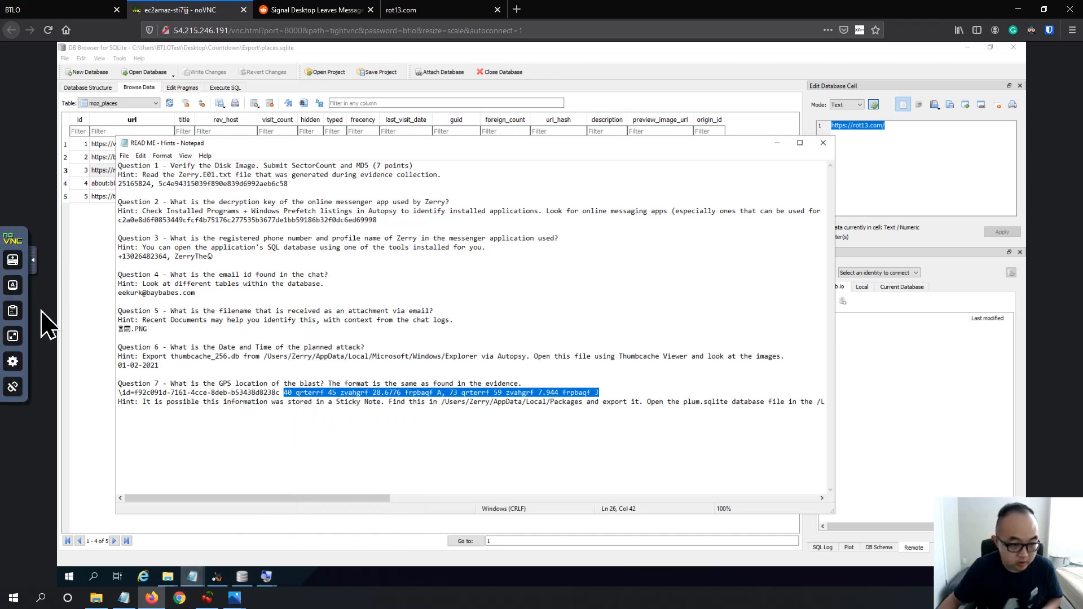
{"action": "left_click", "coordinate": [12, 311]}
{"action": "left_click_drag", "start_coordinate": [150, 322], "coordinate": [53, 296]}
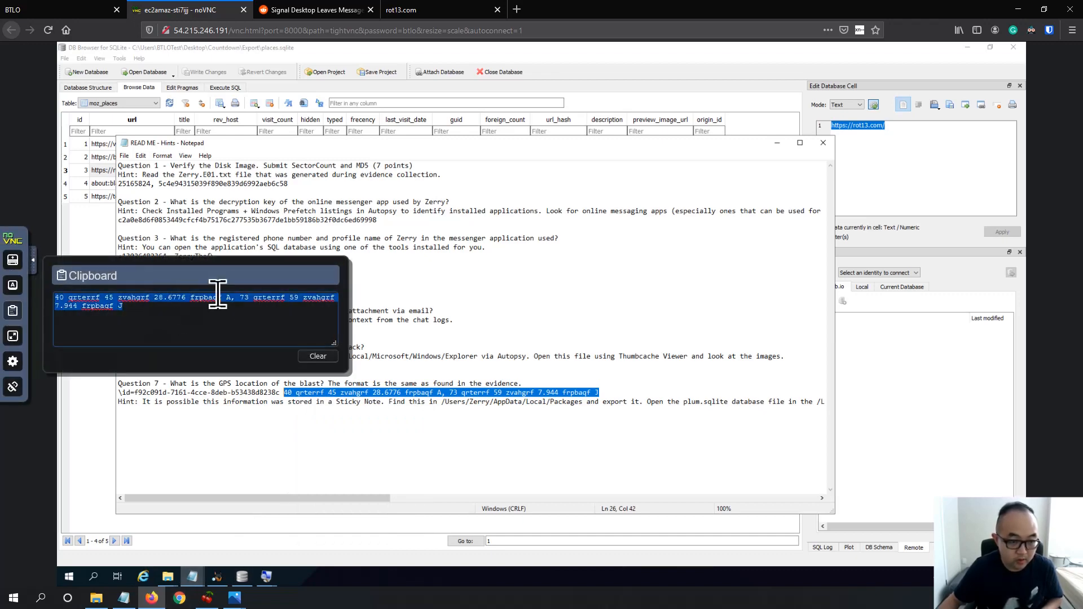
{"action": "left_click", "coordinate": [428, 10]}
{"action": "key", "text": "ctrl+v"}
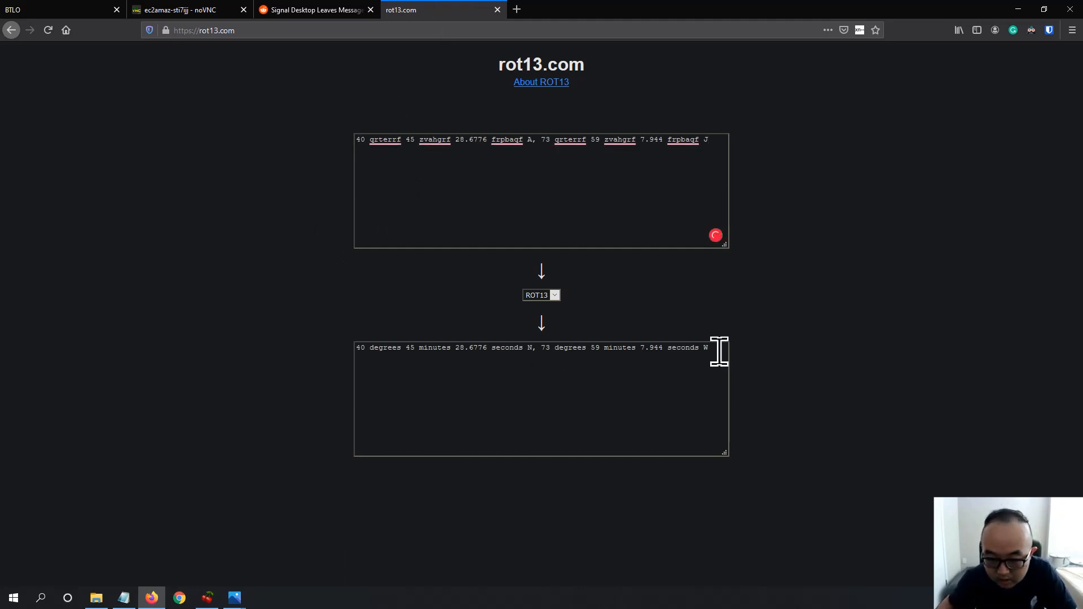
- Copy the whole decoded coordinate line from the rot13.com output
{"action": "left_click_drag", "start_coordinate": [711, 347], "coordinate": [345, 346]}
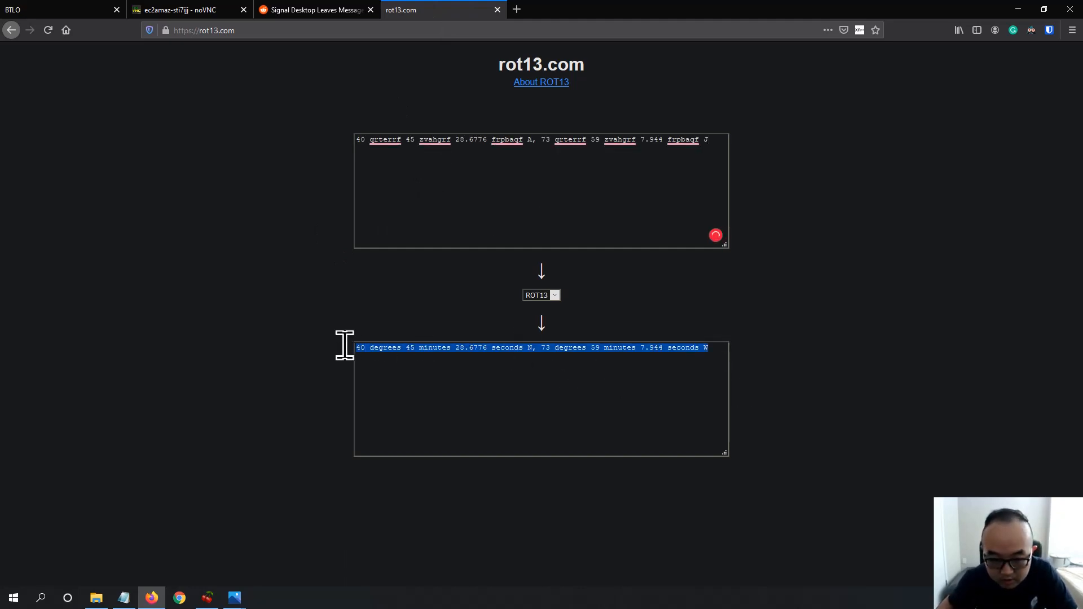
{"action": "right_click", "coordinate": [412, 350]}
{"action": "left_click", "coordinate": [441, 377]}
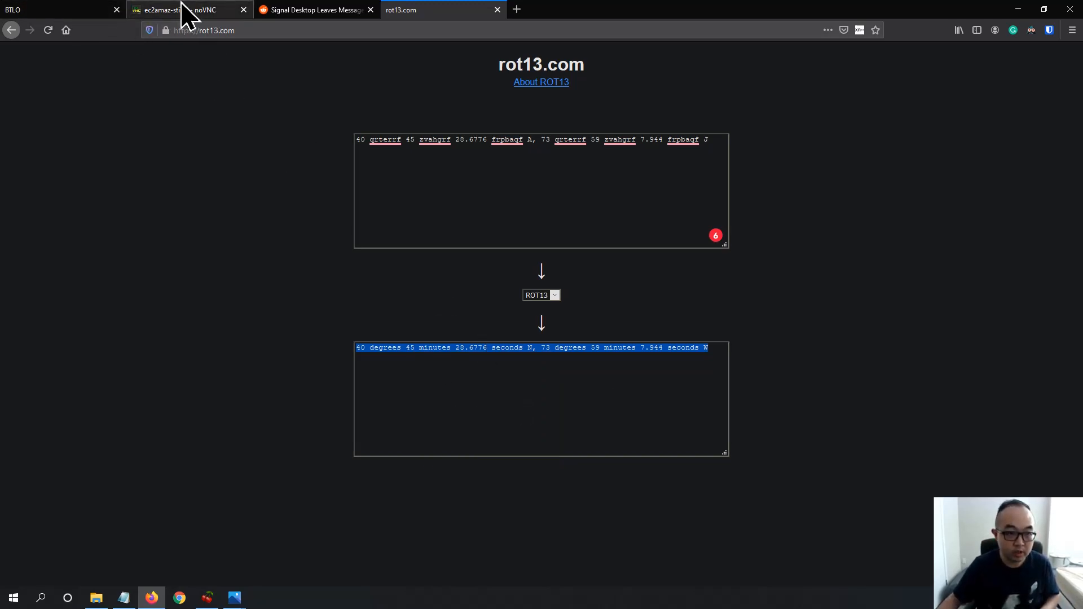
{"action": "left_click_drag", "start_coordinate": [516, 348], "coordinate": [520, 348]}
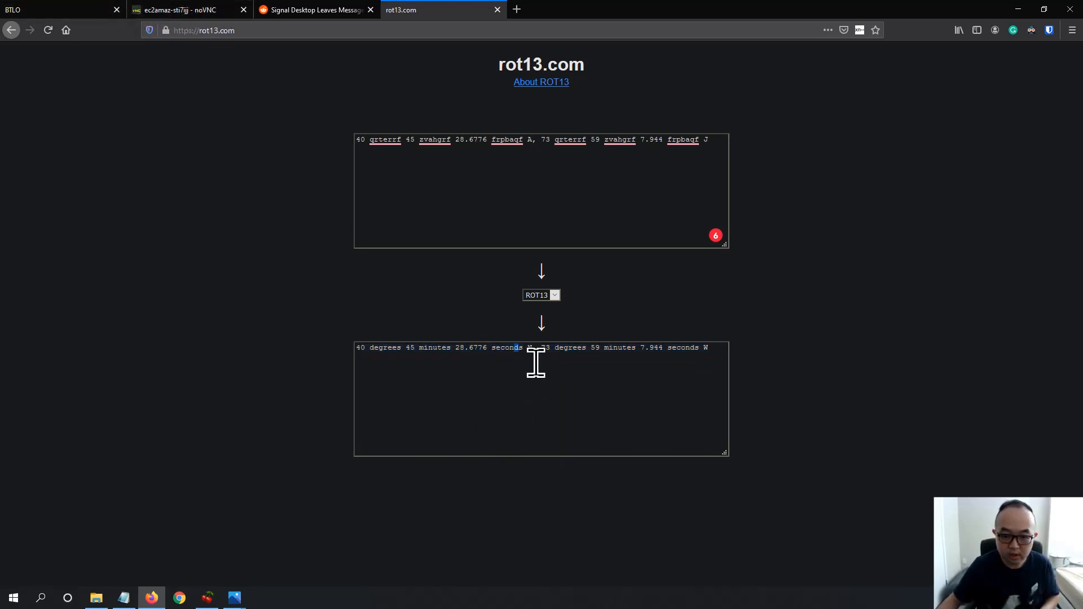
{"action": "left_click_drag", "start_coordinate": [716, 348], "coordinate": [258, 329]}
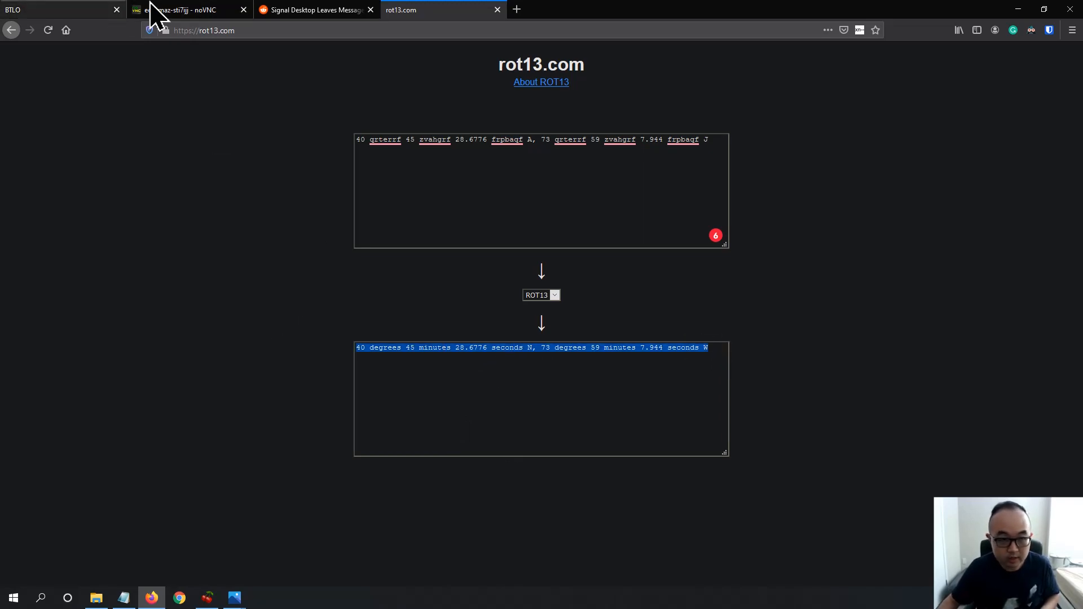
- Close the noVNC clipboard in the remote session, then review the Countdown submission questions on the BTLO page
{"action": "left_click", "coordinate": [187, 7]}
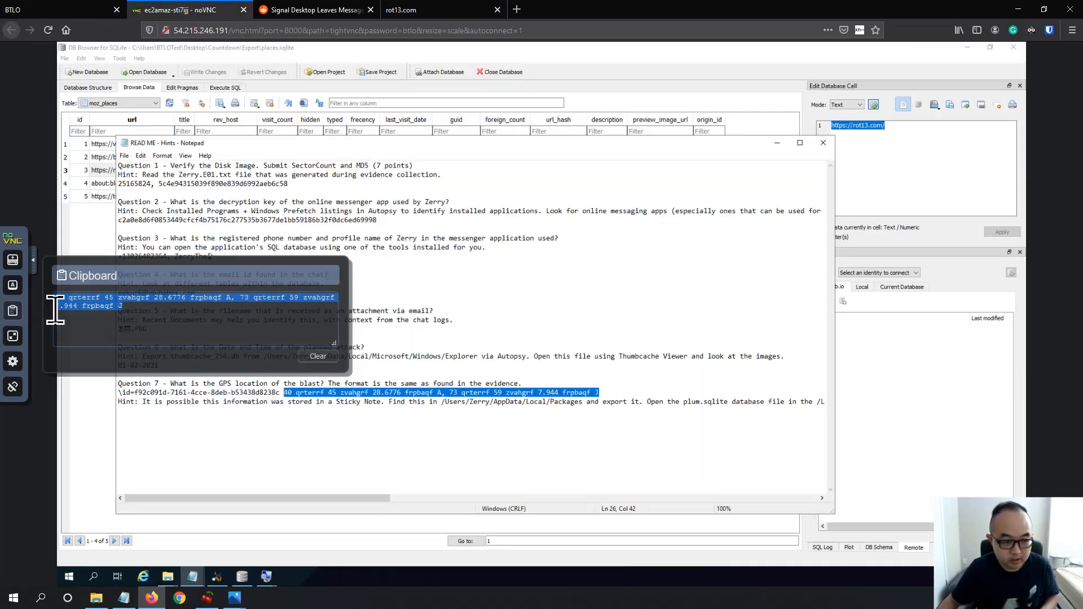
{"action": "left_click", "coordinate": [12, 311]}
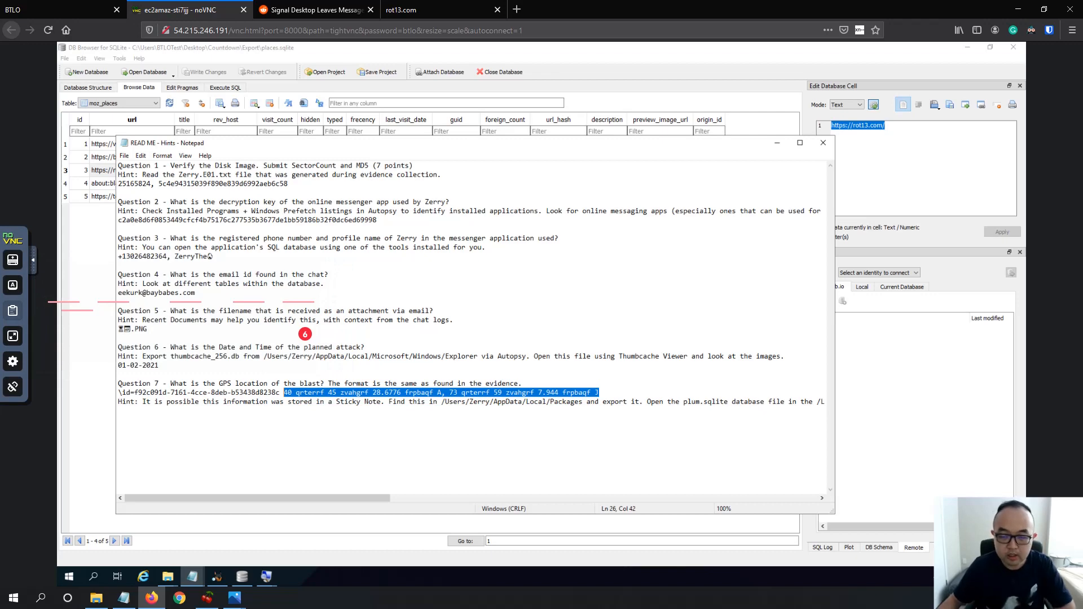
{"action": "left_click", "coordinate": [39, 10]}
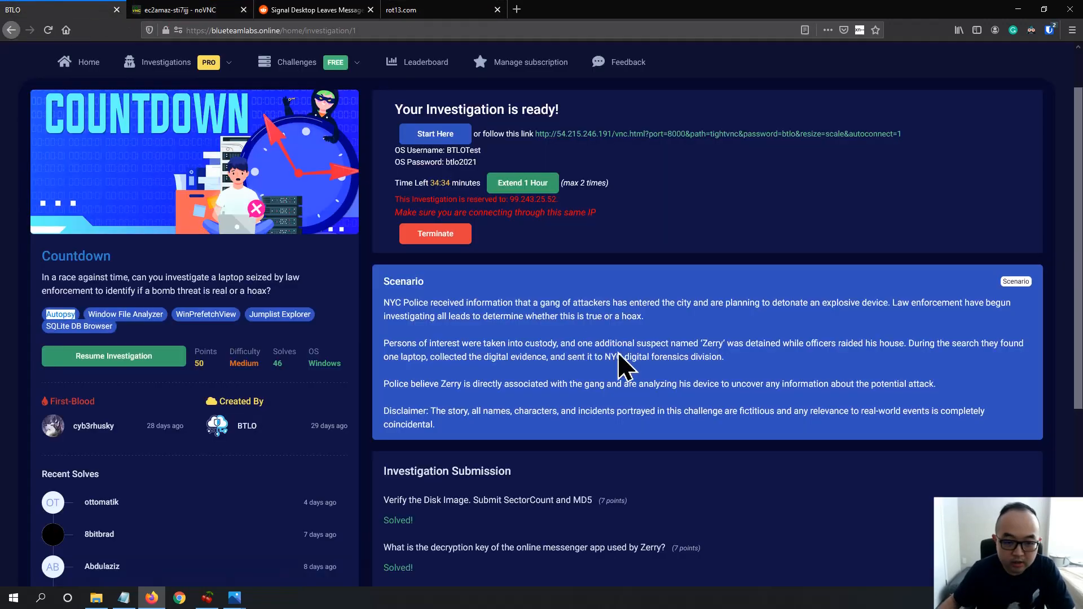
{"action": "scroll", "coordinate": [582, 353], "scroll_direction": "down", "scroll_amount": 5}
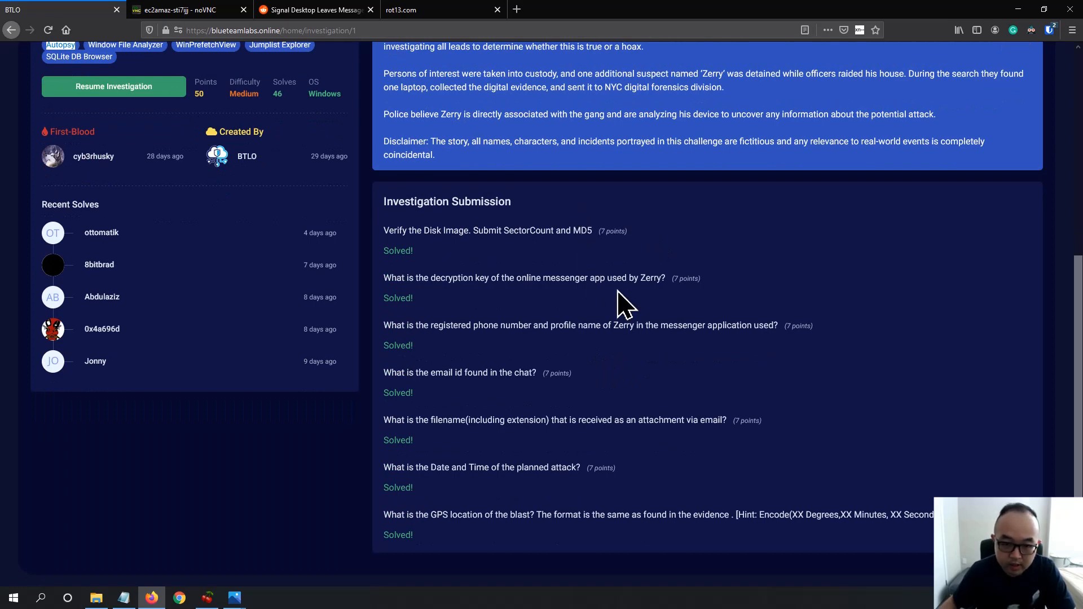
{"action": "scroll", "coordinate": [628, 309], "scroll_direction": "up", "scroll_amount": 6}
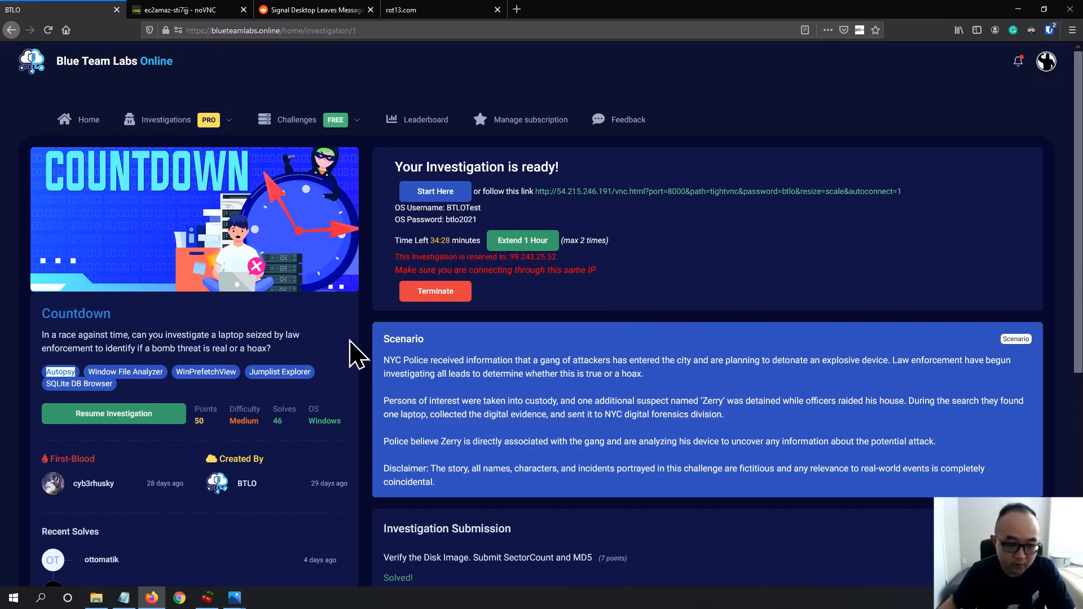